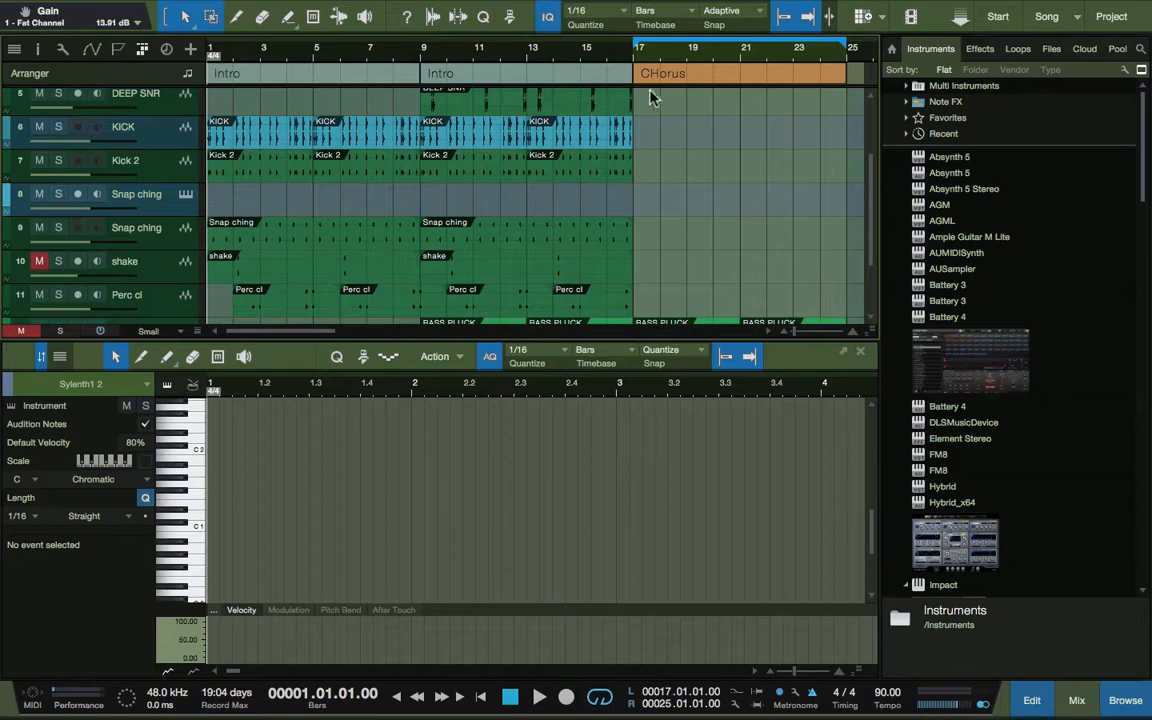
# Select the Hybrid_x64 track, open its instrument window and play the song to audition the sound.
pyautogui.scroll(4, 230, 100)
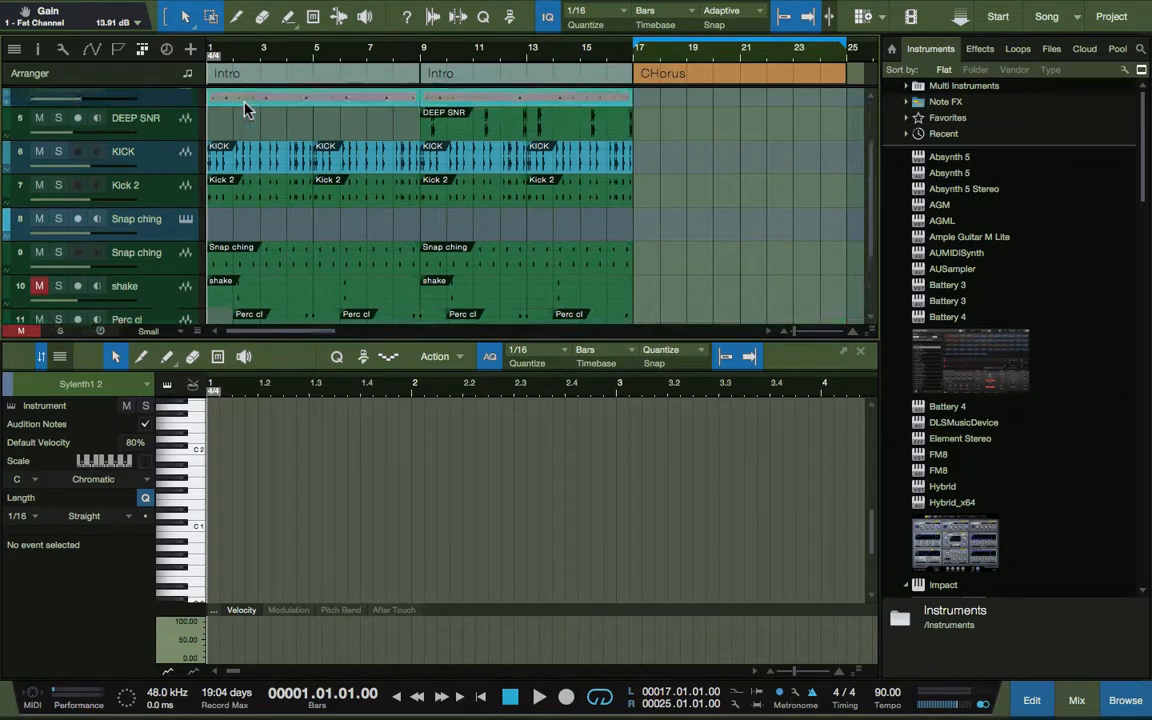
pyautogui.click(160, 114)
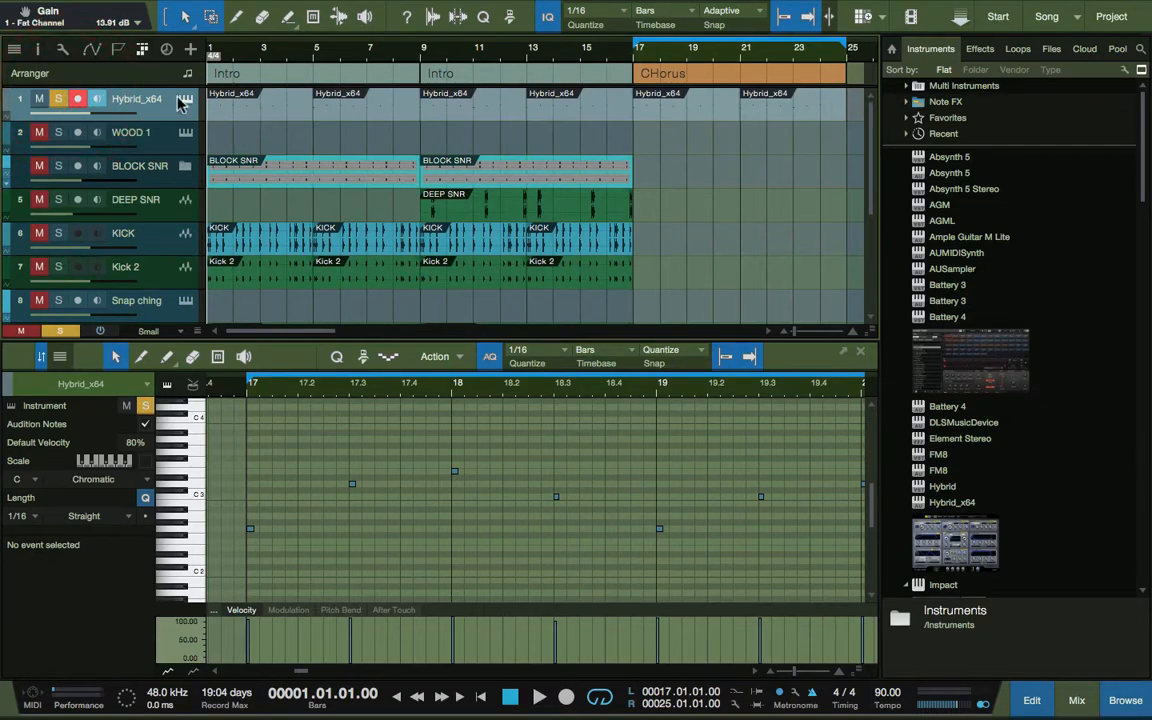
pyautogui.click(184, 100)
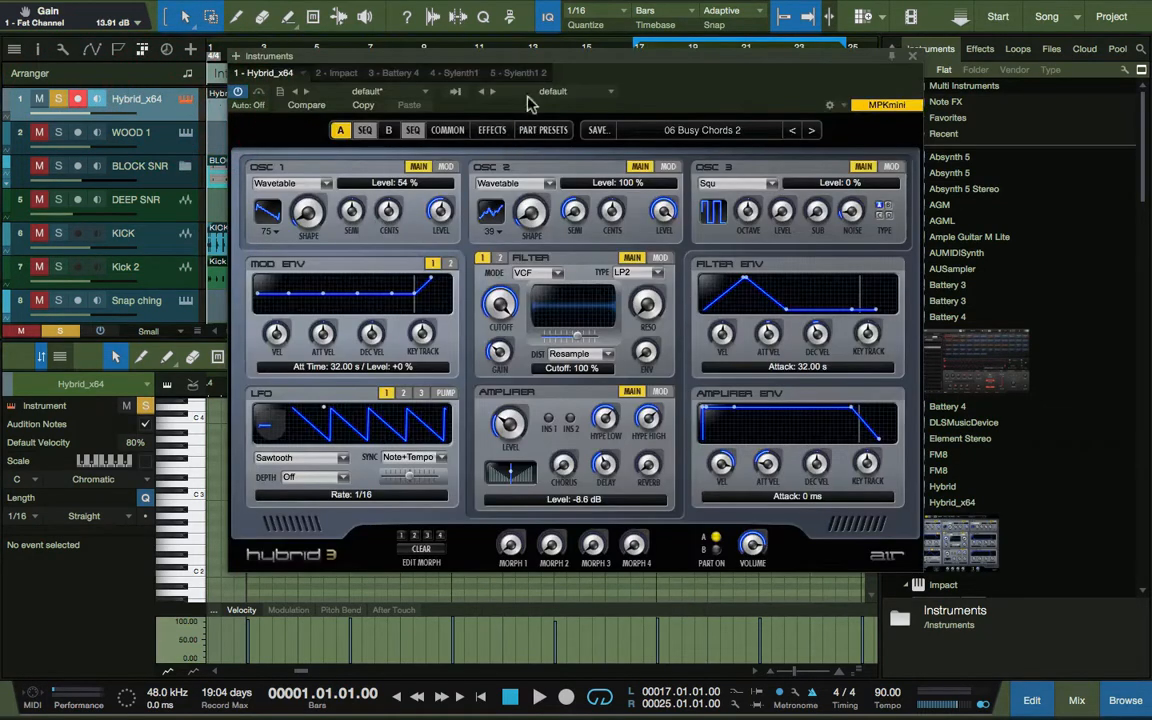
pyautogui.moveTo(530, 63); pyautogui.dragTo(600, 128)
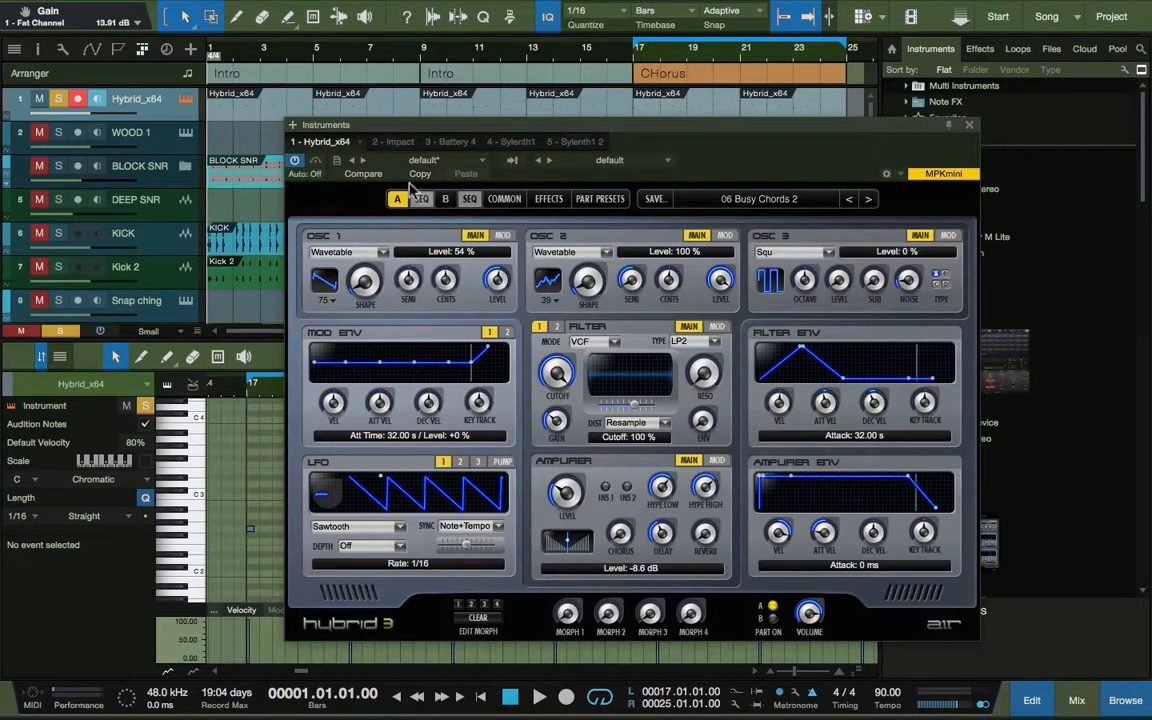
pyautogui.press('space')
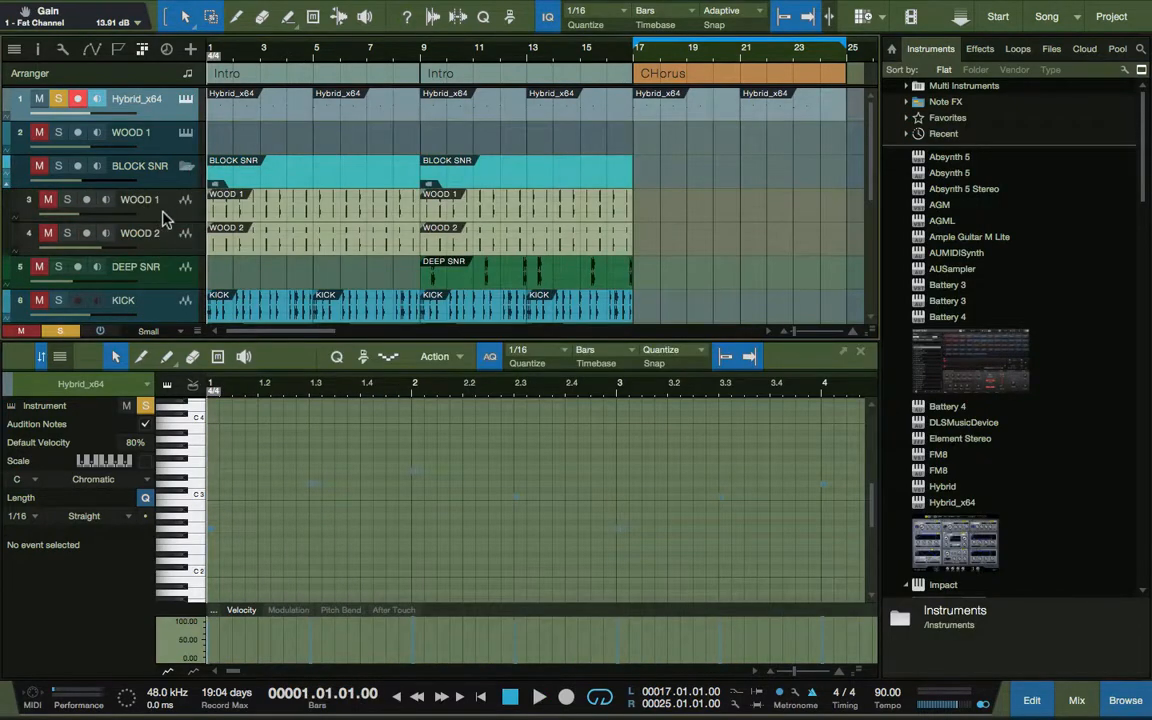
# Play the song from bar 1 with the WOOD 1 audio track soloed, and add WOOD 2 to the solo.
pyautogui.click(163, 212)
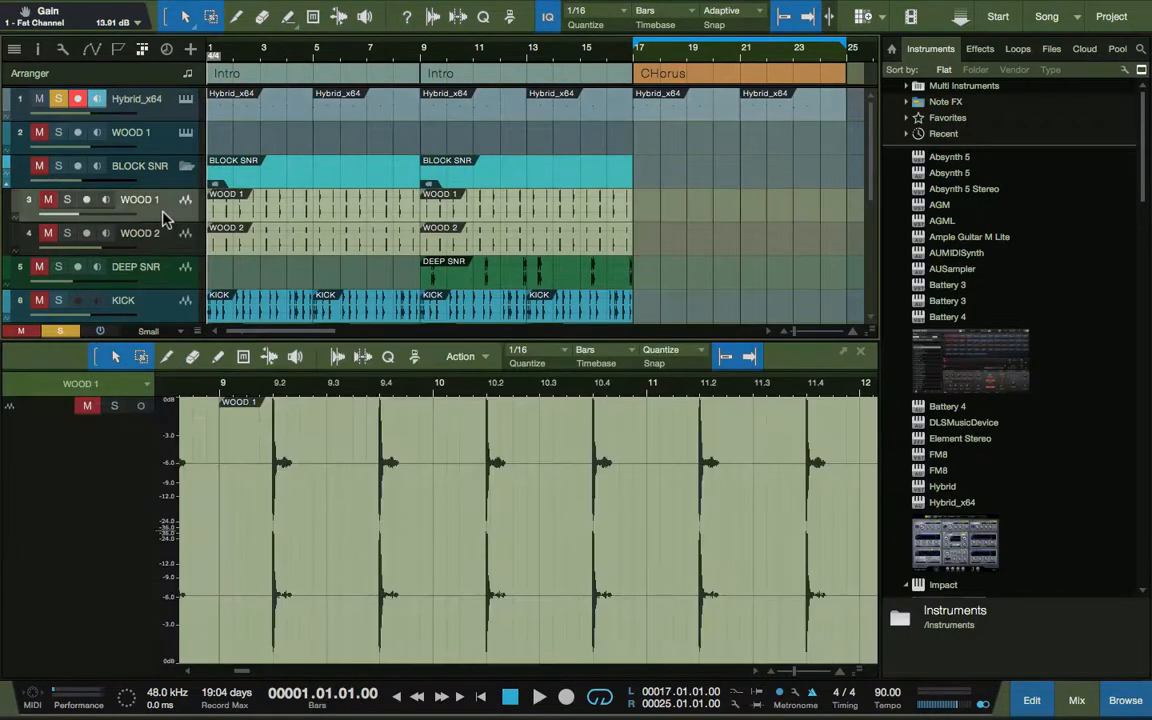
pyautogui.scroll(-2, 185, 250)
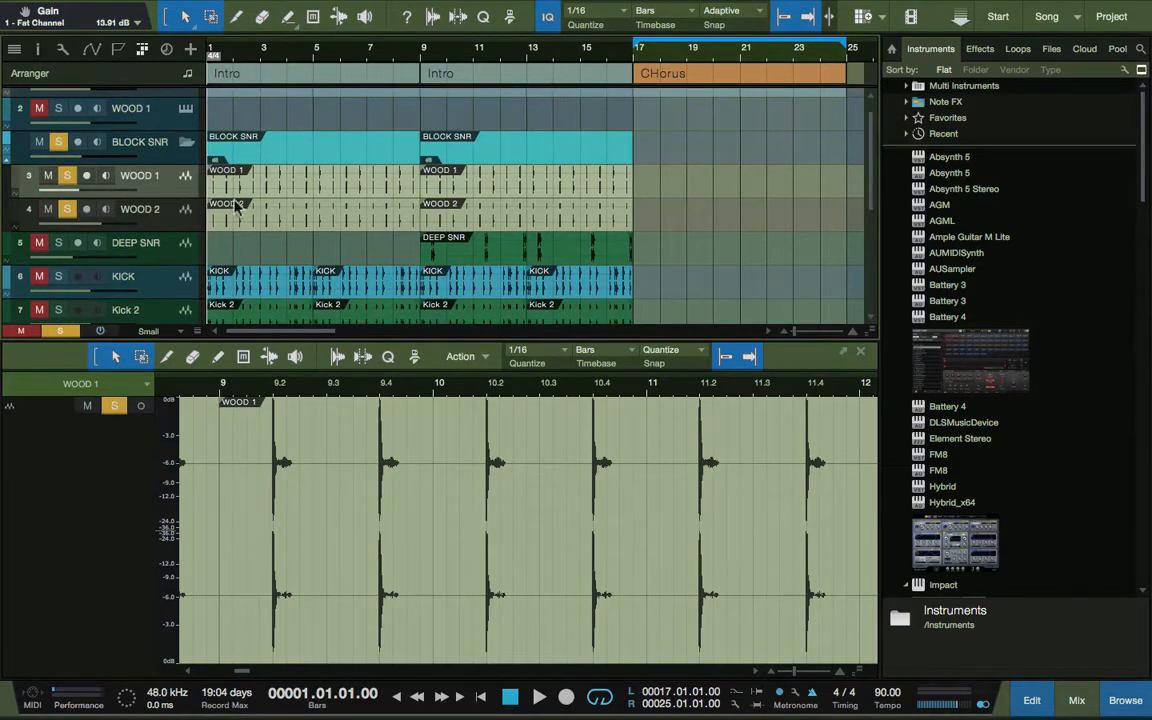
pyautogui.press('e')
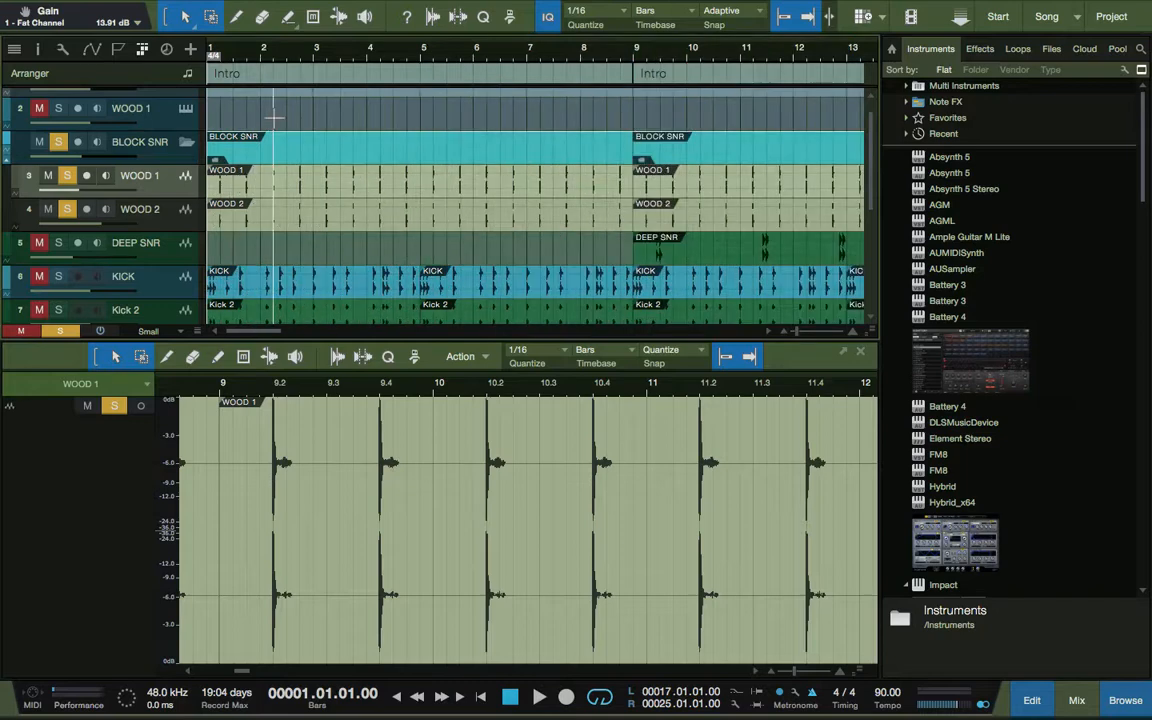
pyautogui.press('space')
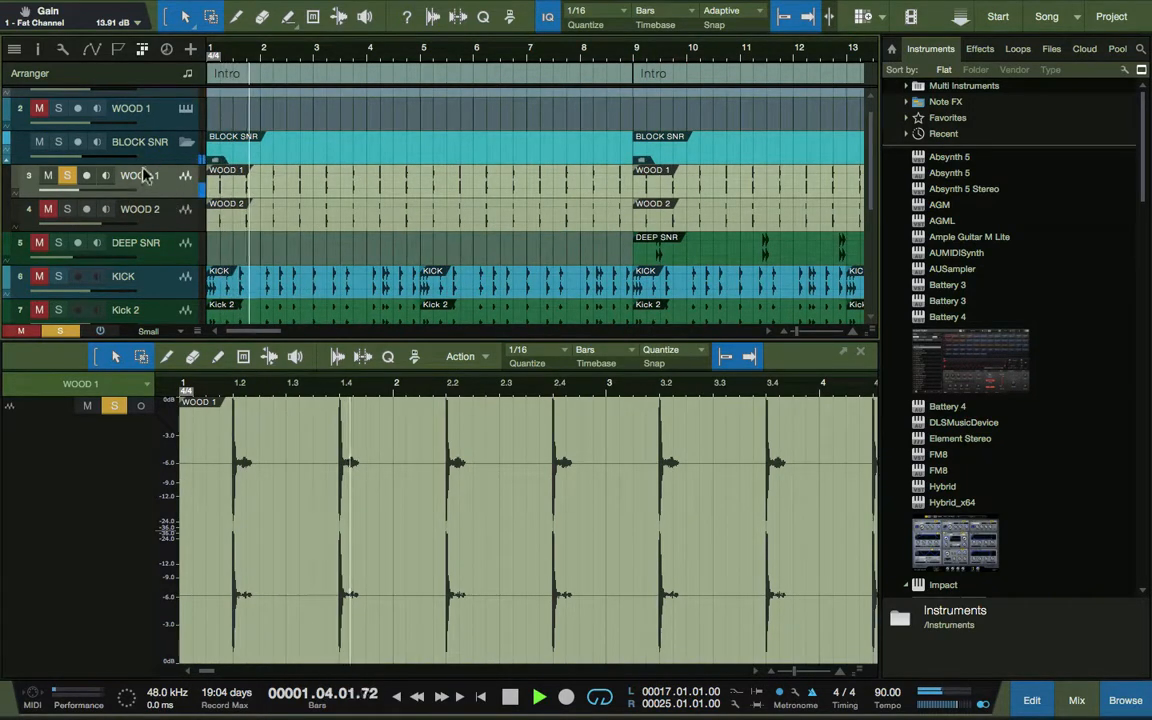
pyautogui.scroll(1, 92, 120)
pyautogui.scroll(-1, 95, 122)
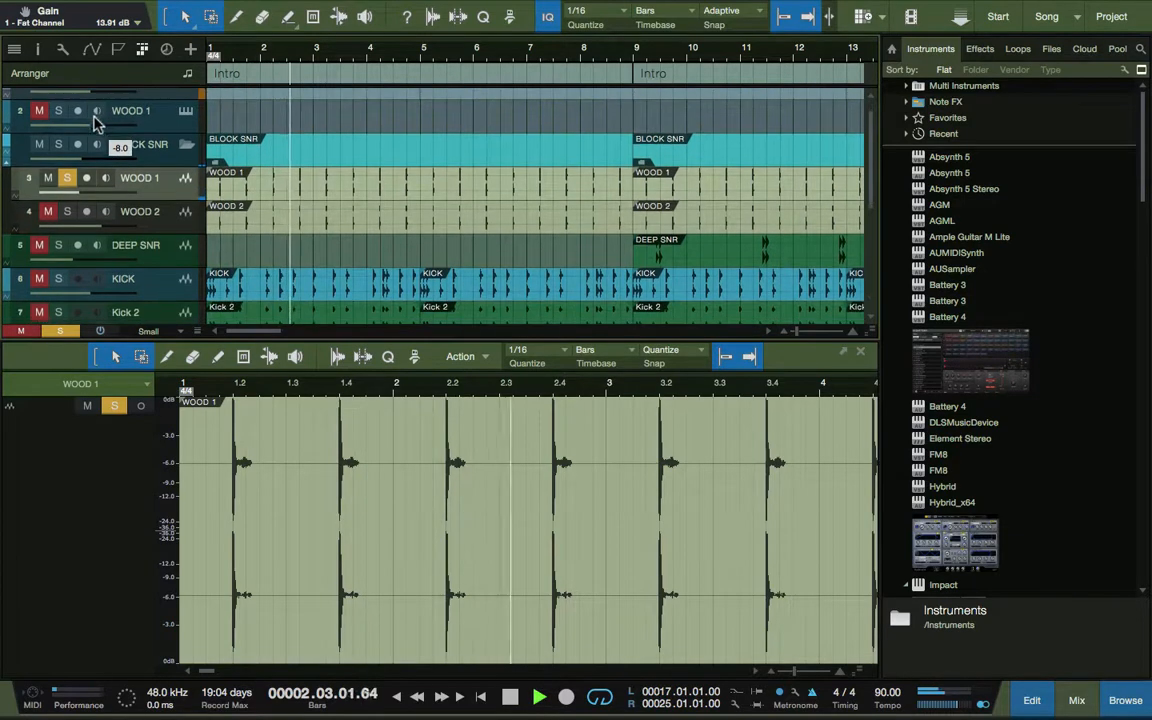
pyautogui.click(68, 213)
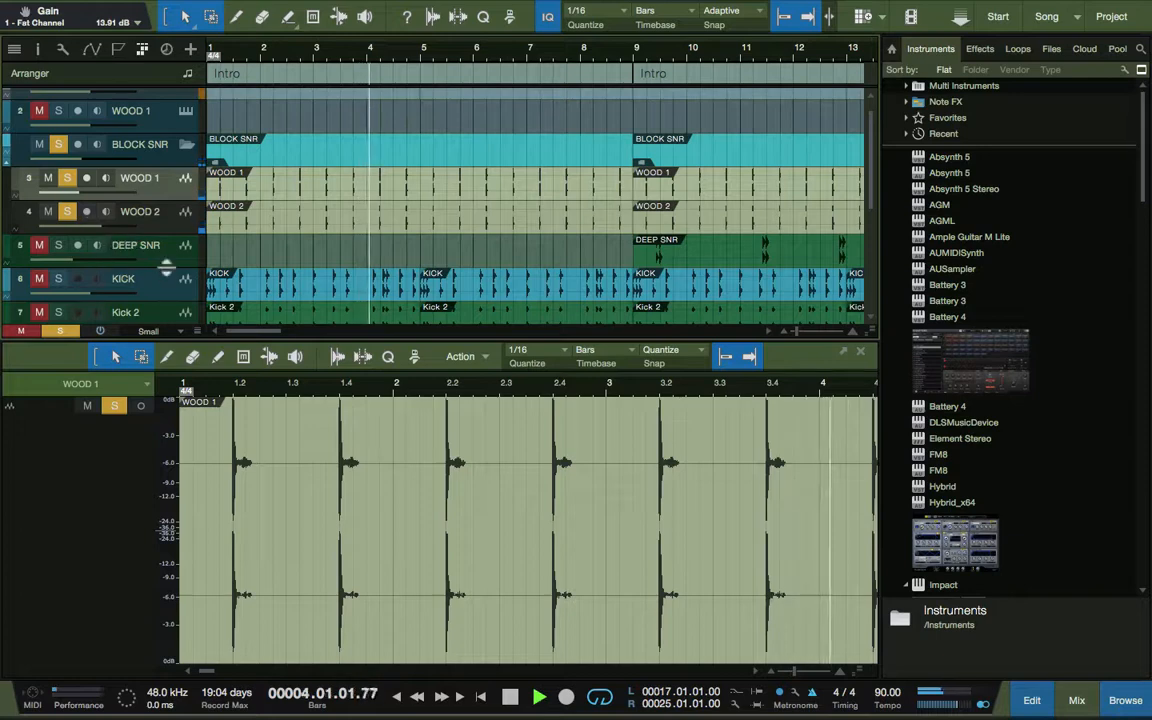
pyautogui.scroll(-1, 355, 203)
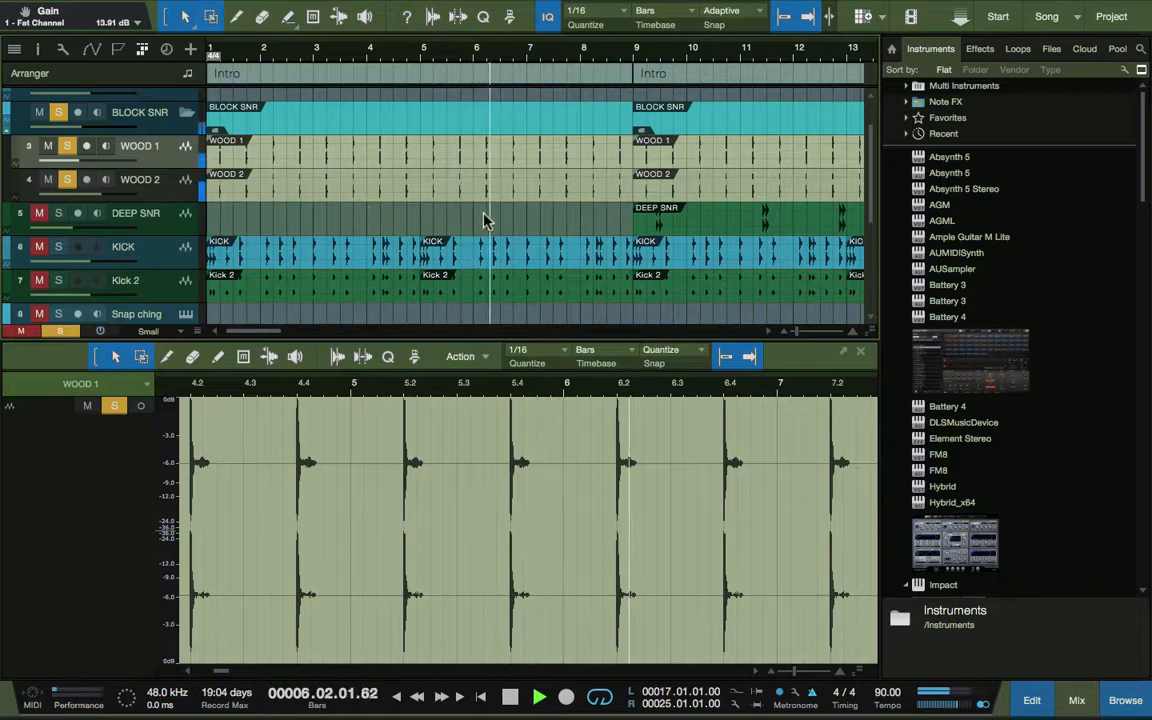
# Add the DEEP SNR track to the solo during playback and select it to show its waveform.
pyautogui.hscroll(5, 483, 218)
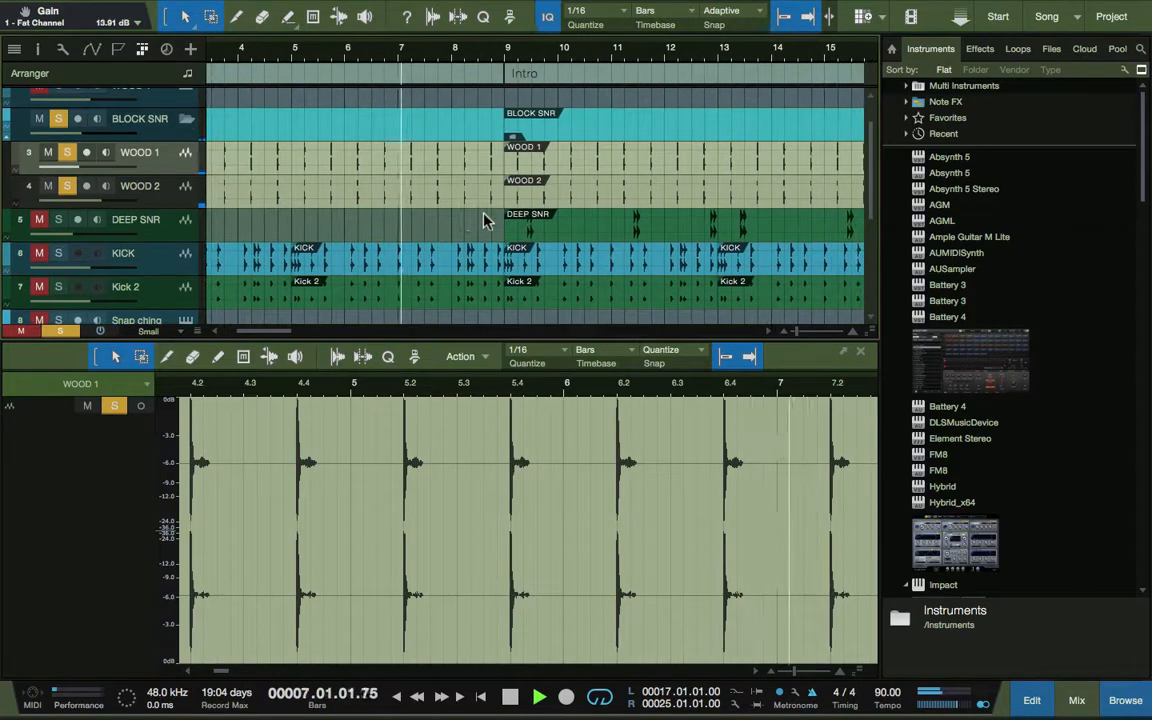
pyautogui.scroll(-1, 244, 197)
pyautogui.hscroll(3, 244, 197)
pyautogui.hscroll(2, 240, 200)
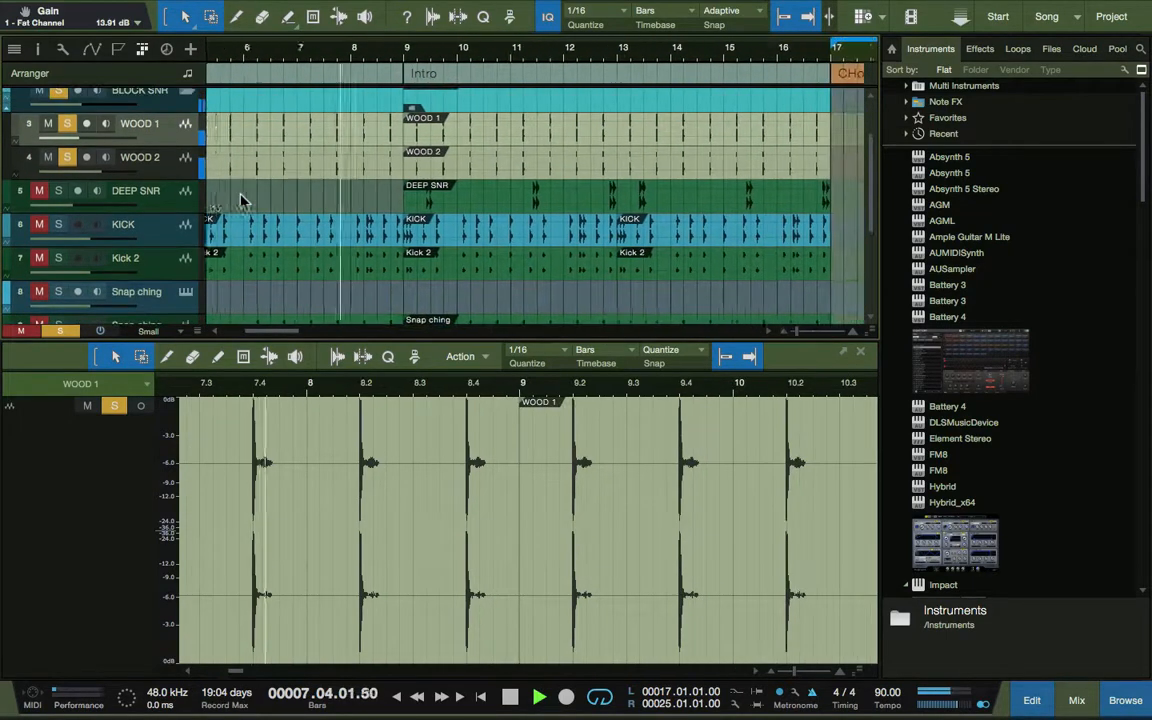
pyautogui.click(58, 191)
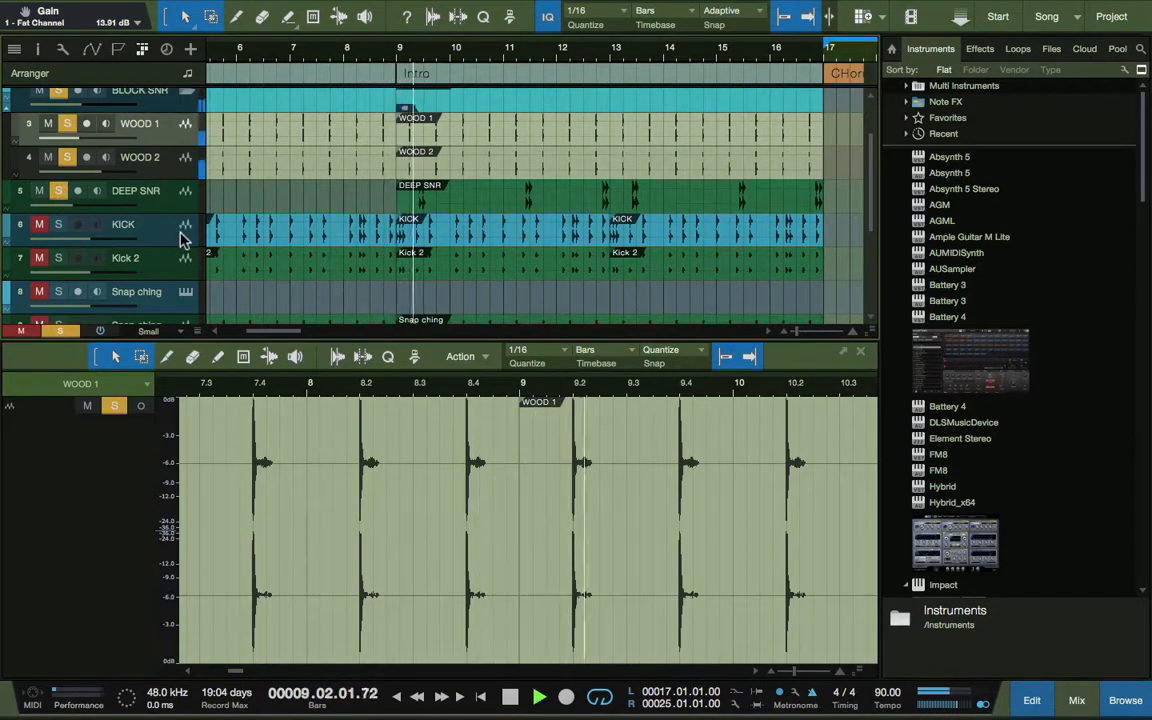
pyautogui.hscroll(2, 288, 190)
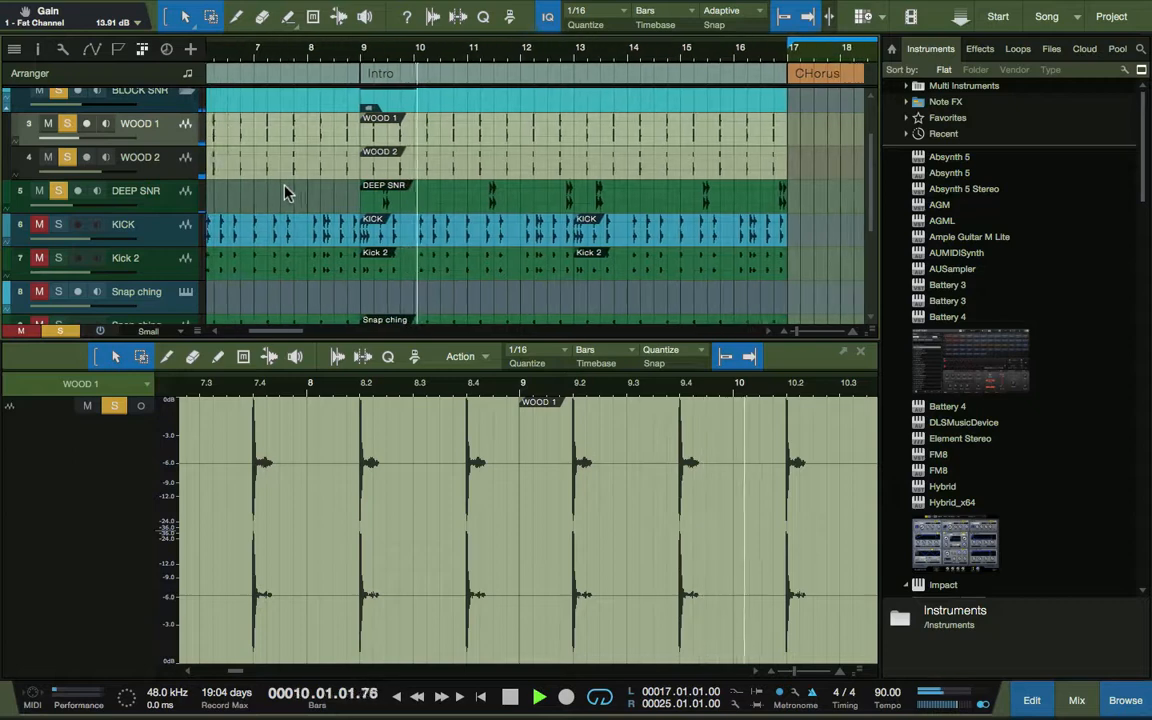
pyautogui.hscroll(1, 320, 191)
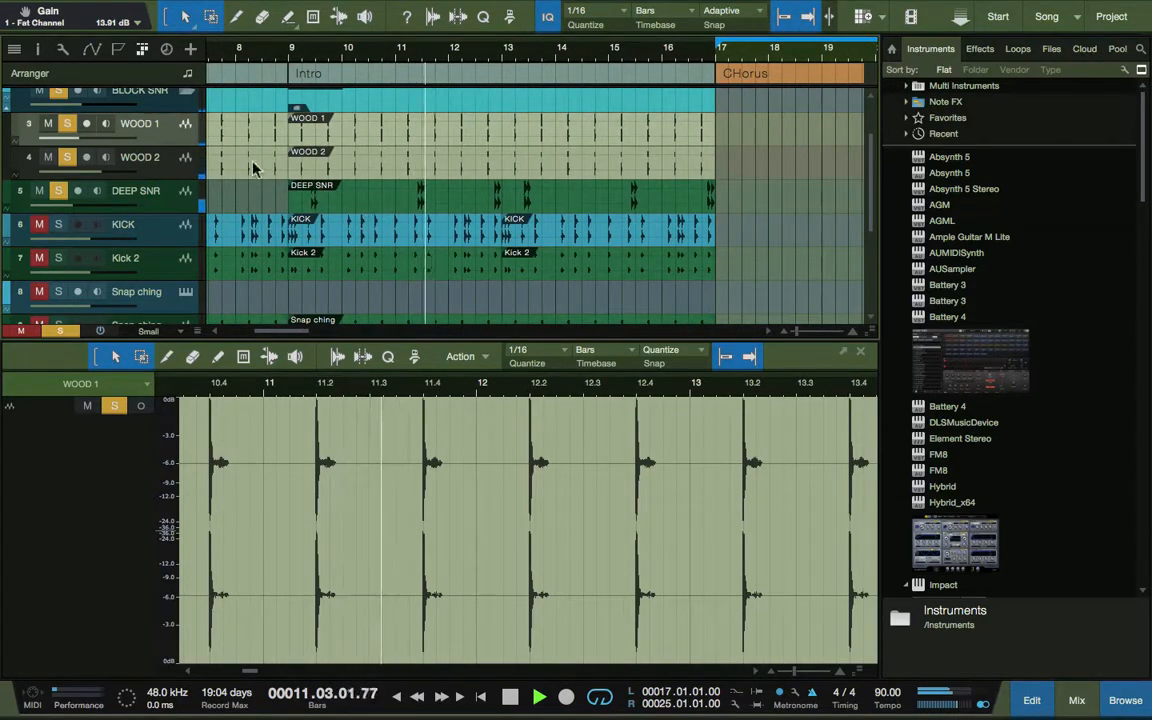
pyautogui.click(164, 205)
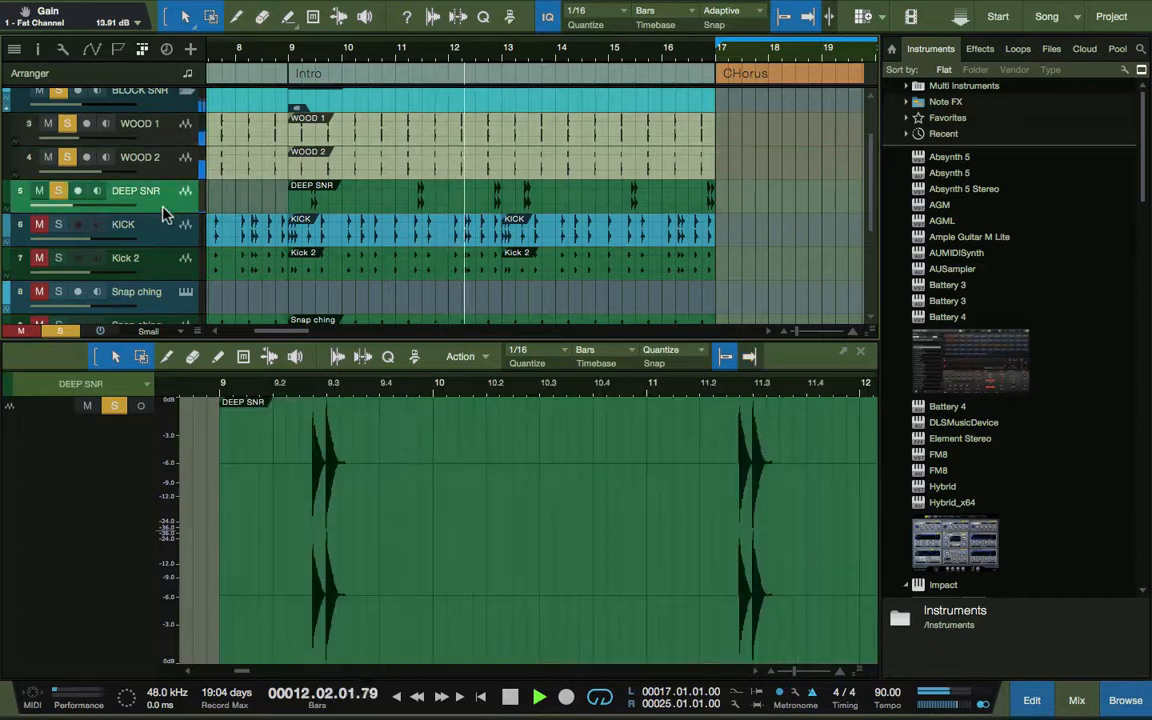
# Show the mixer, check the panning and levels of the DEEP SNR and neighbouring channels, and stop playback.
pyautogui.press('F3')
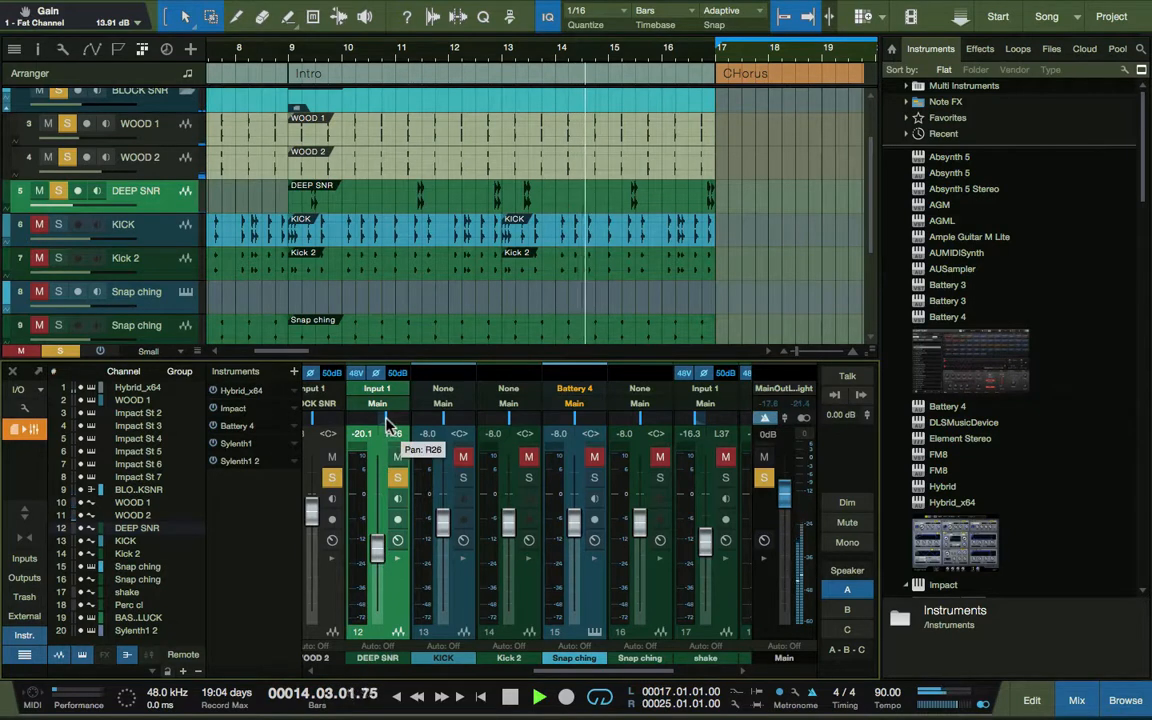
pyautogui.hscroll(3, 470, 630)
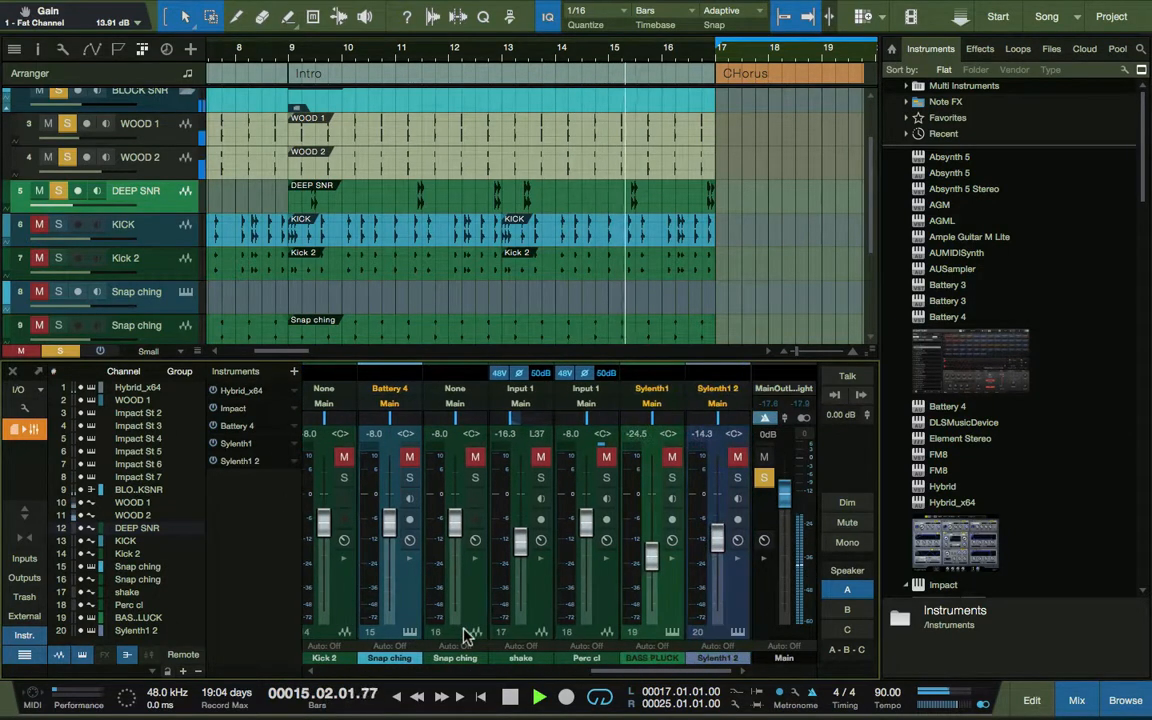
pyautogui.hscroll(-10, 463, 630)
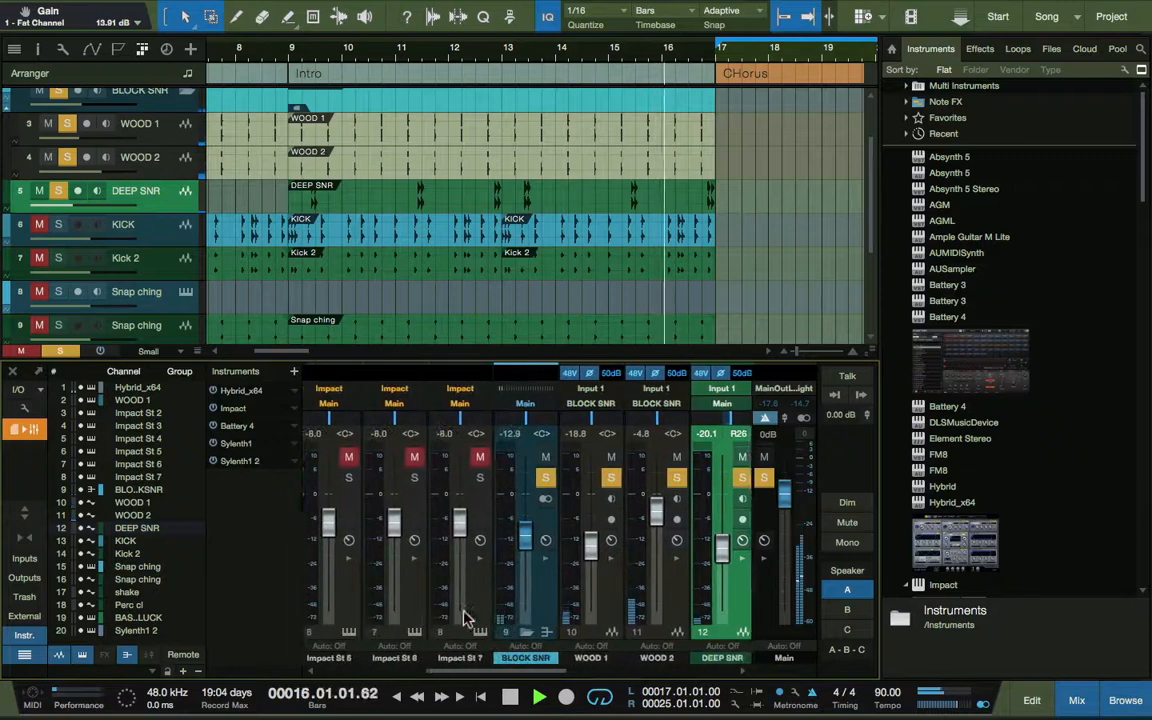
pyautogui.hscroll(3, 463, 617)
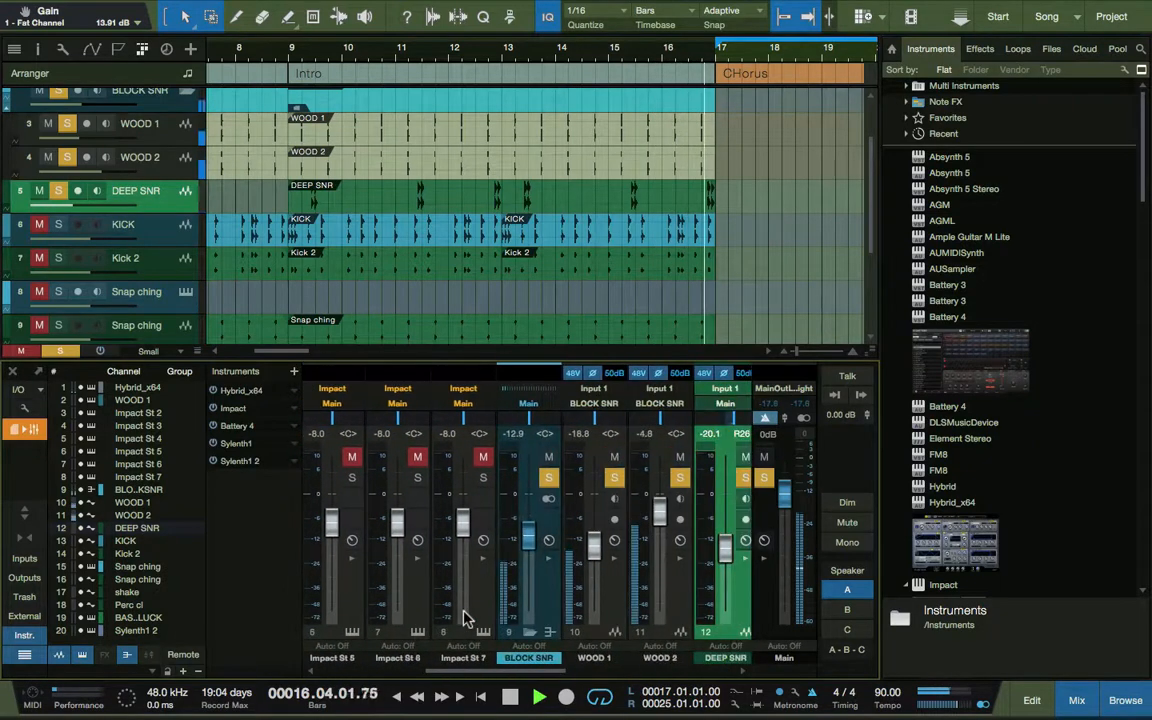
pyautogui.press('space')
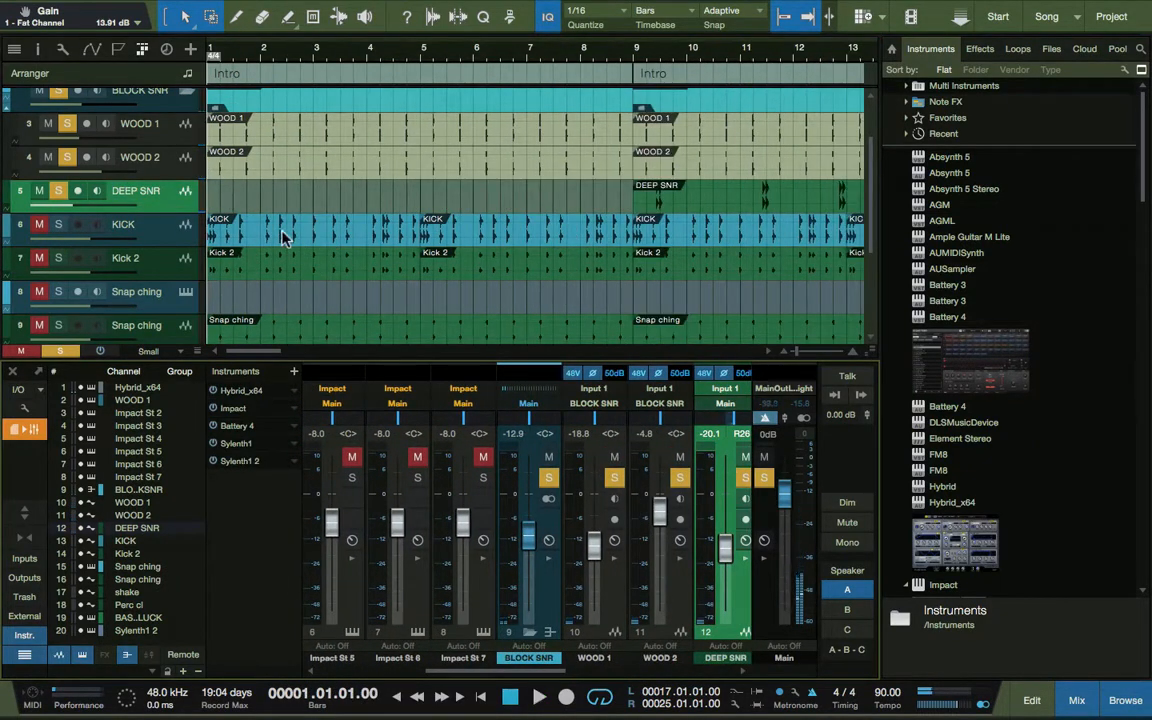
# Unmute and solo the KICK track, select it, and play the song from the start.
pyautogui.click(41, 225)
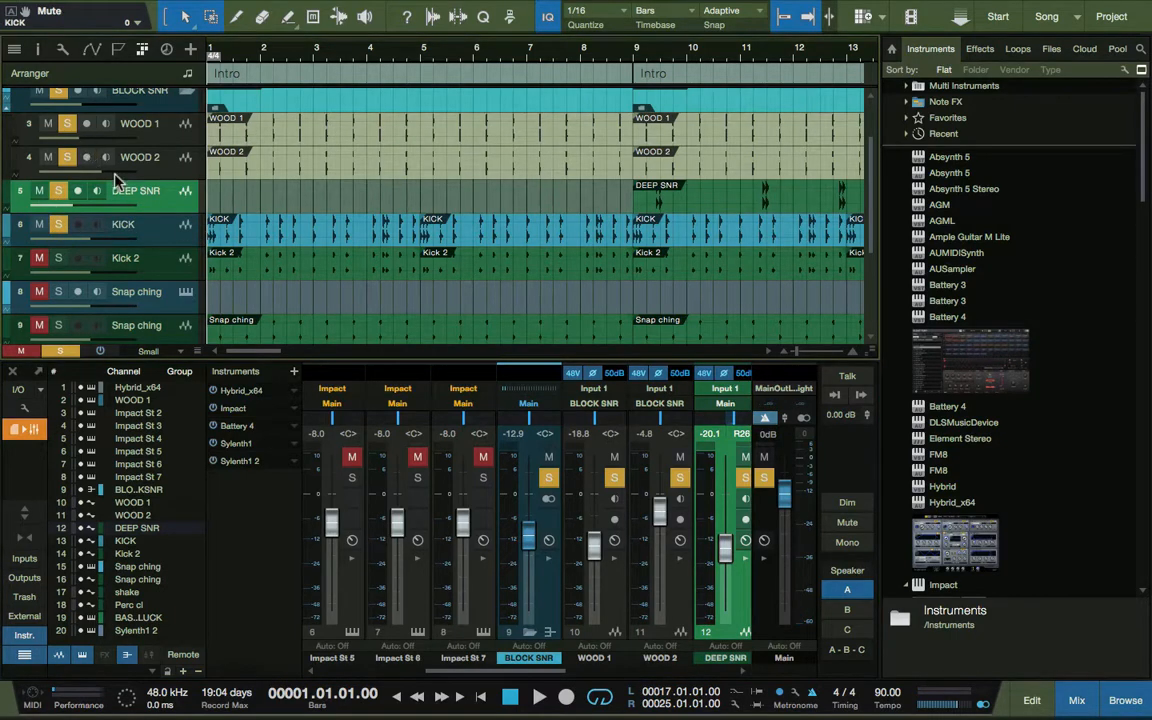
pyautogui.scroll(2, 115, 180)
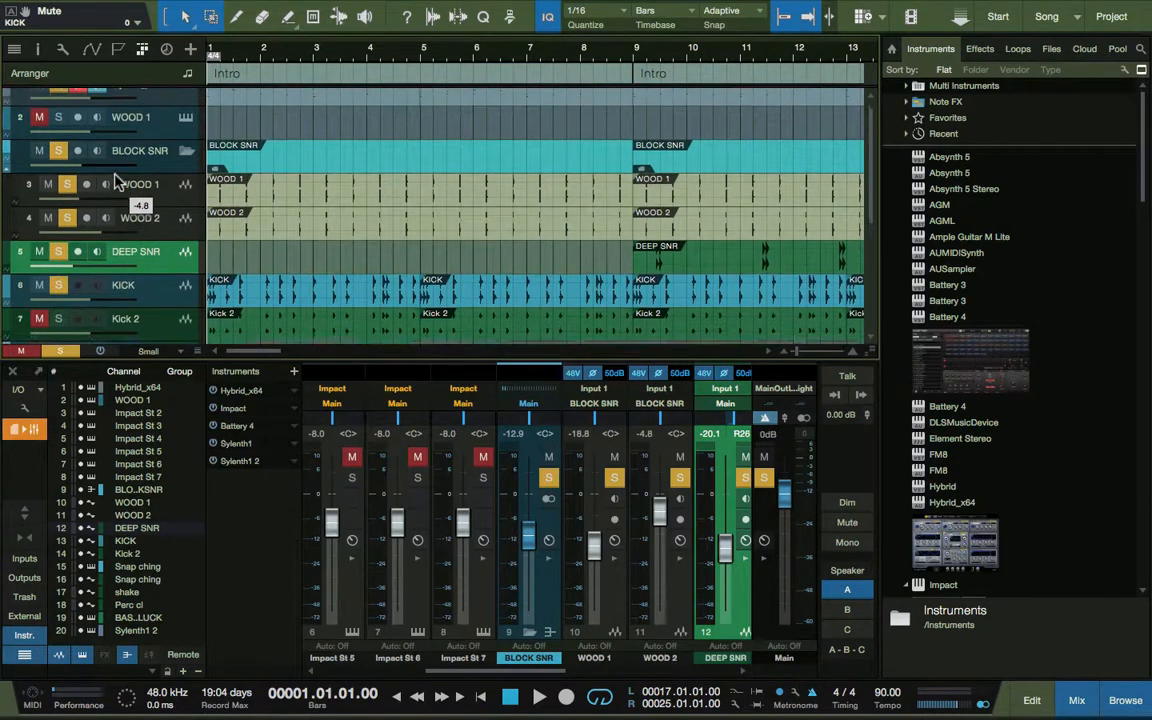
pyautogui.scroll(-4, 115, 180)
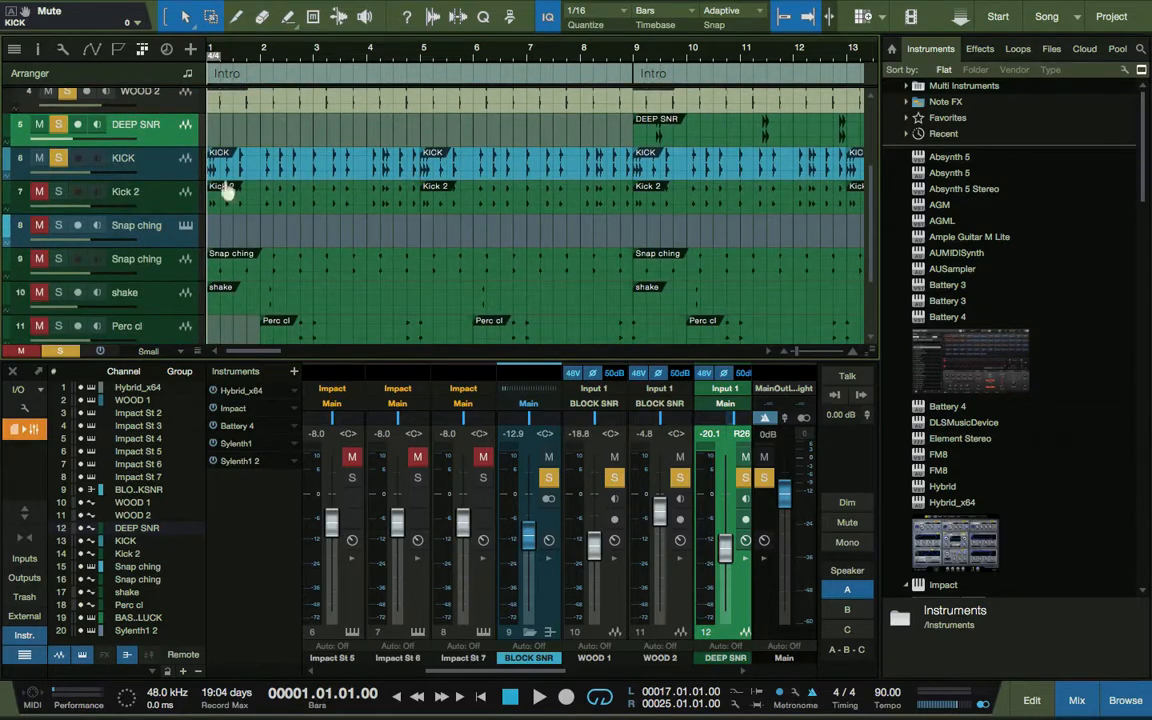
pyautogui.click(155, 165)
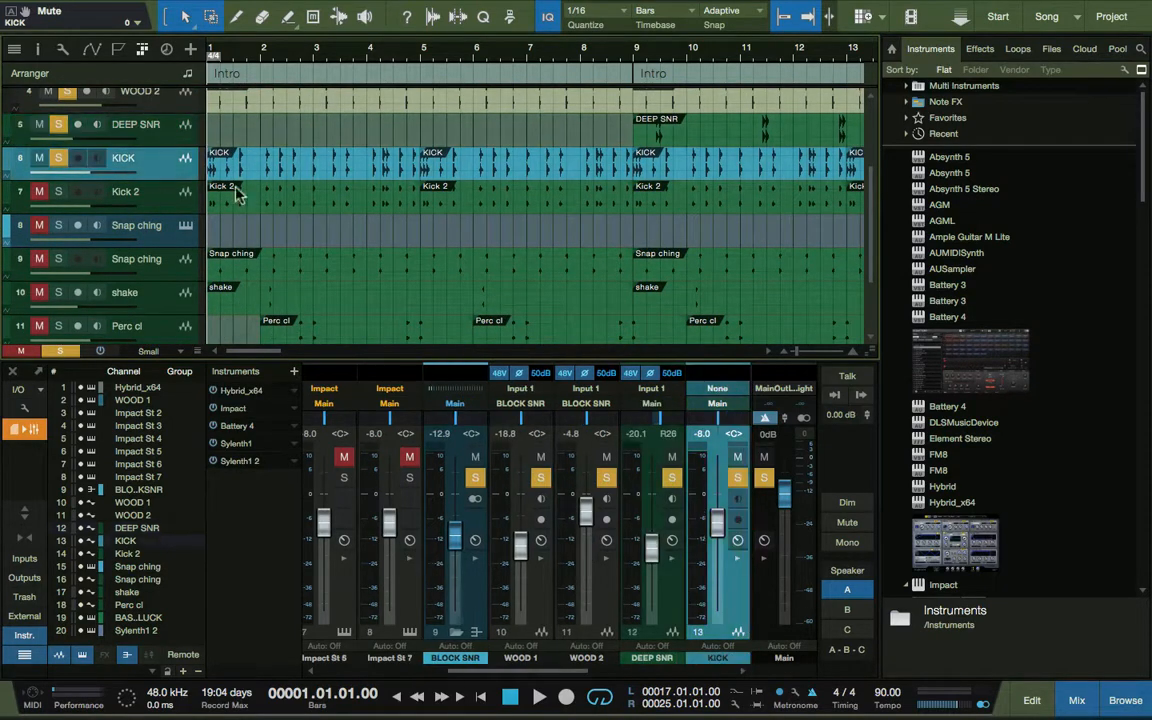
pyautogui.press('space')
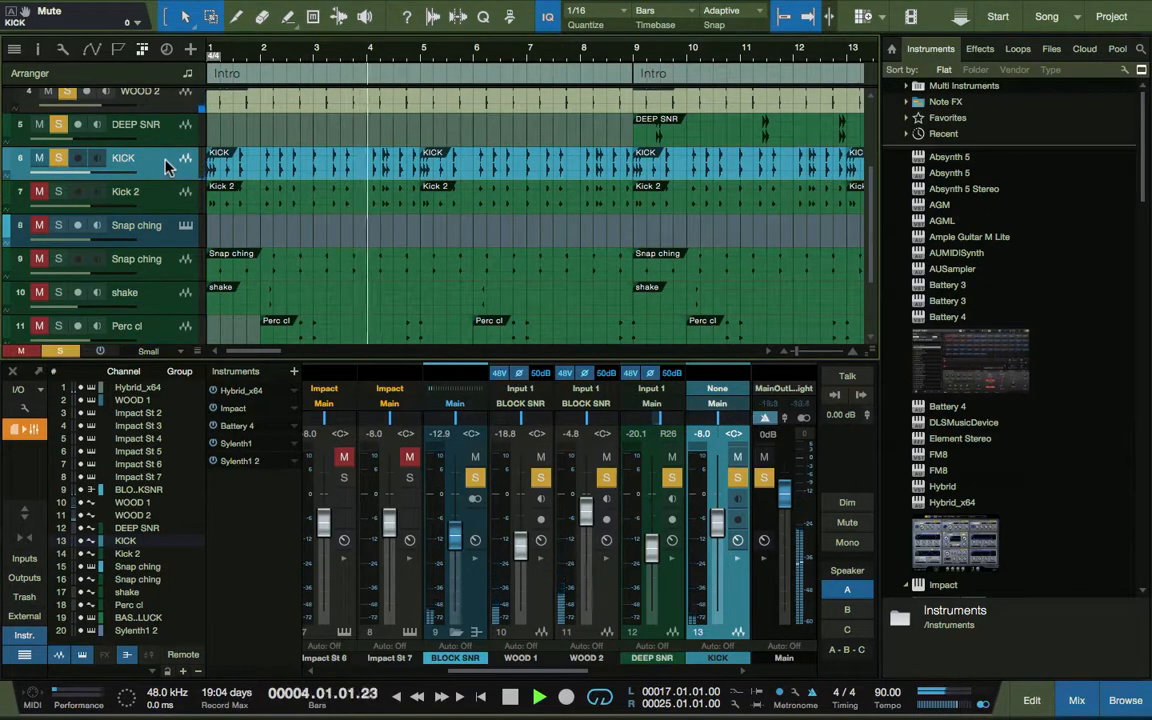
# Select the Kick 2 track, unmute it and add it to the soloed drums during playback.
pyautogui.scroll(-1, 163, 233)
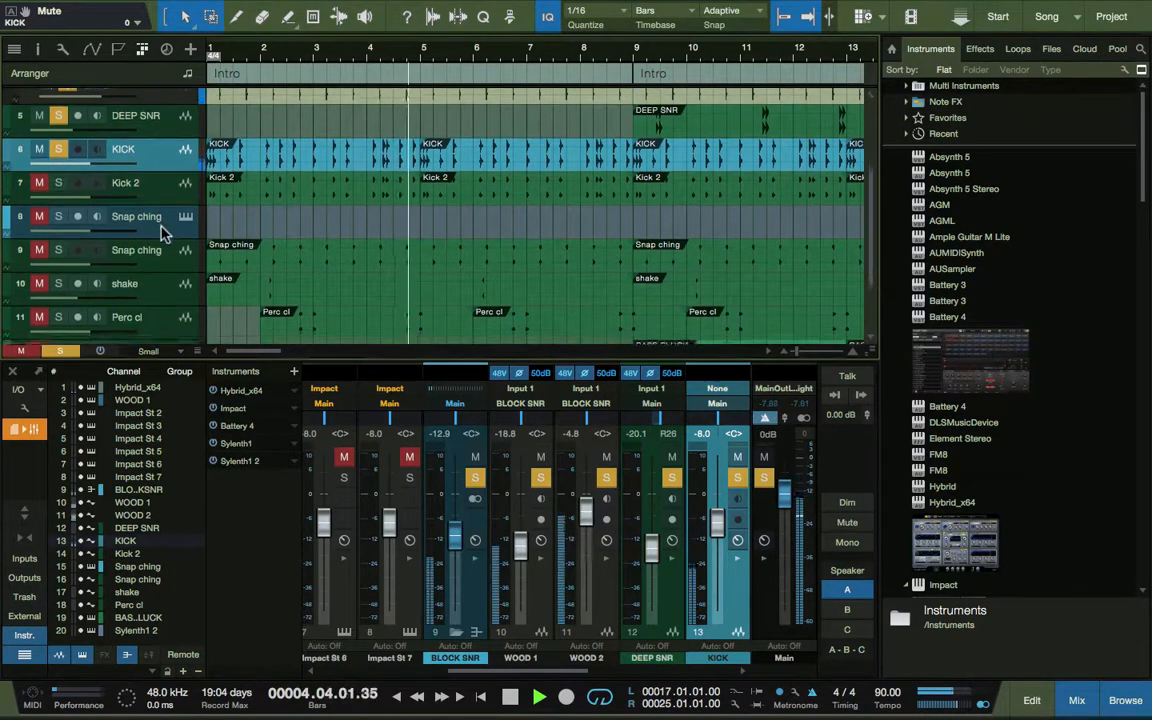
pyautogui.scroll(-3, 163, 233)
pyautogui.scroll(2, 163, 233)
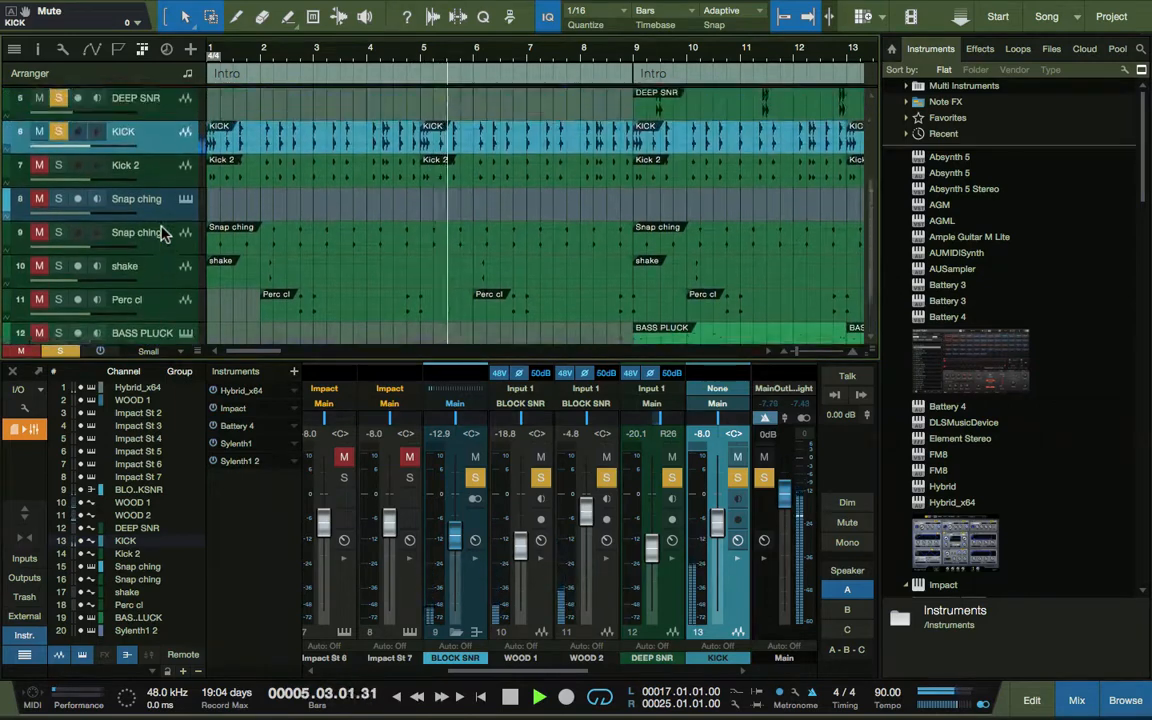
pyautogui.scroll(3, 163, 233)
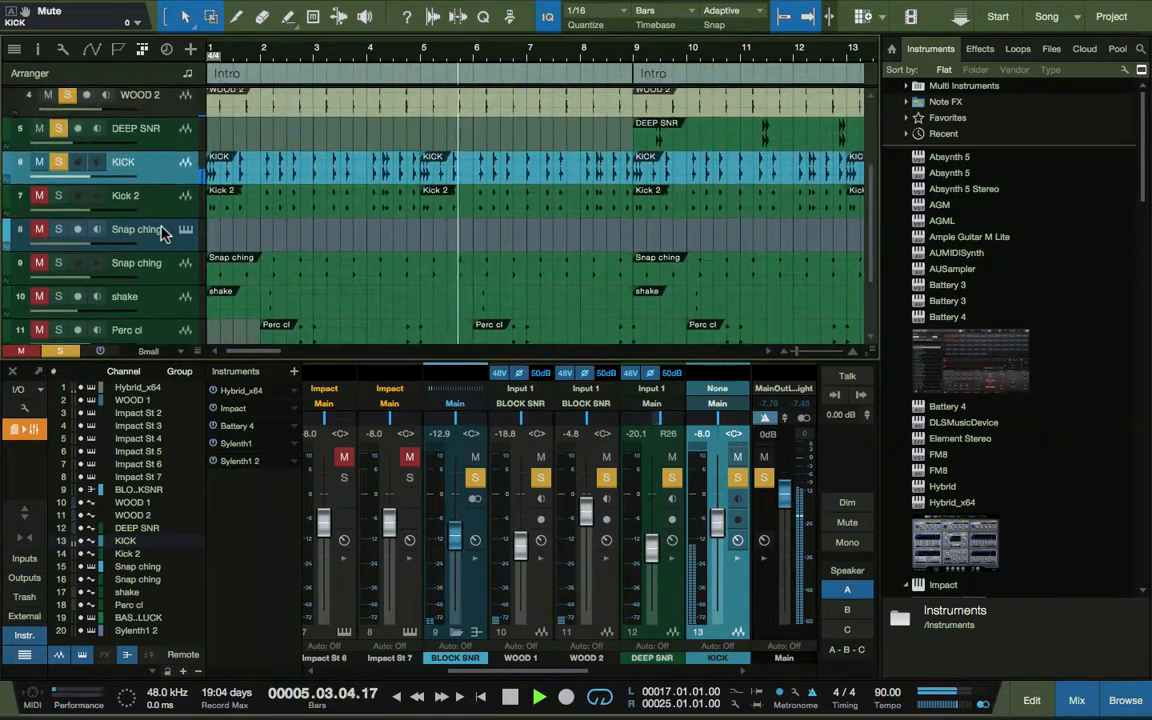
pyautogui.click(139, 190)
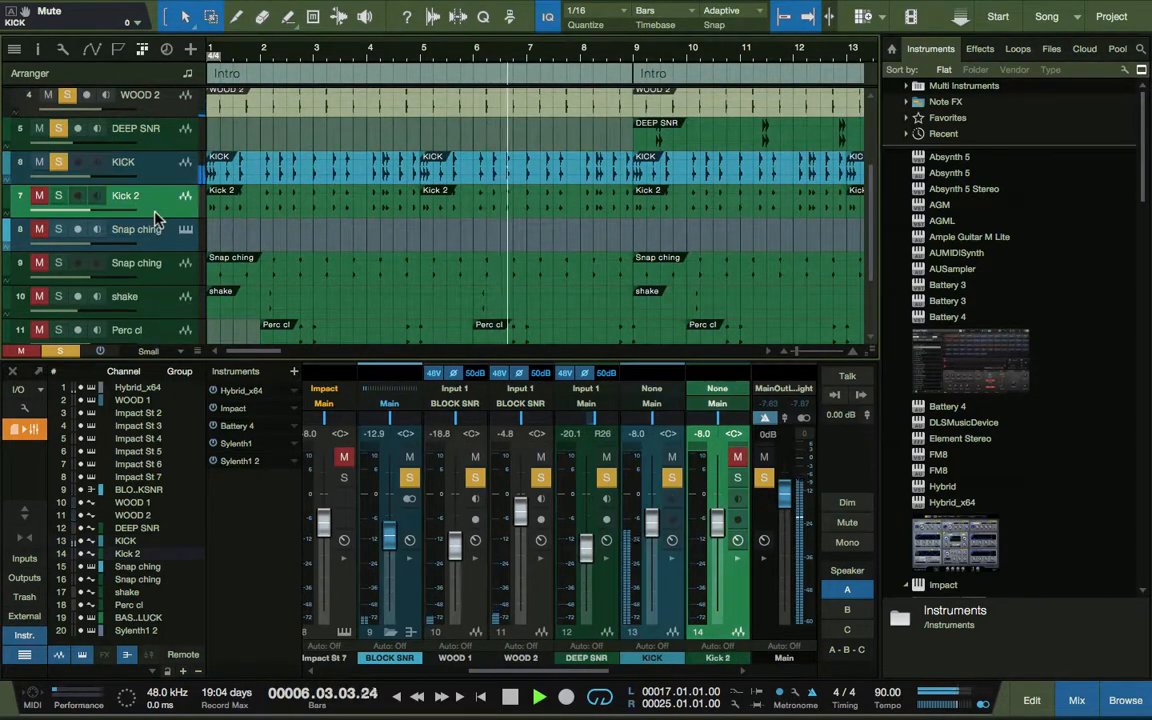
pyautogui.click(40, 200)
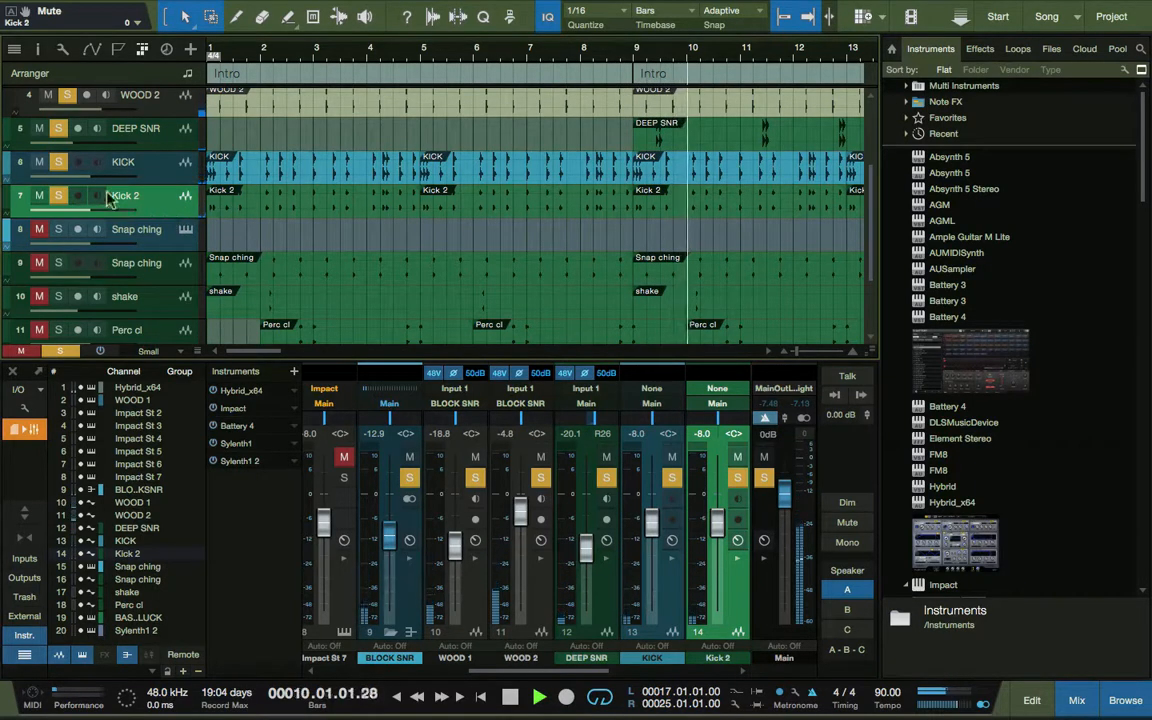
# Take Kick 2 out of the soloed mix and bring it back in to compare the drums with and without it.
pyautogui.click(40, 196)
pyautogui.click(58, 196)
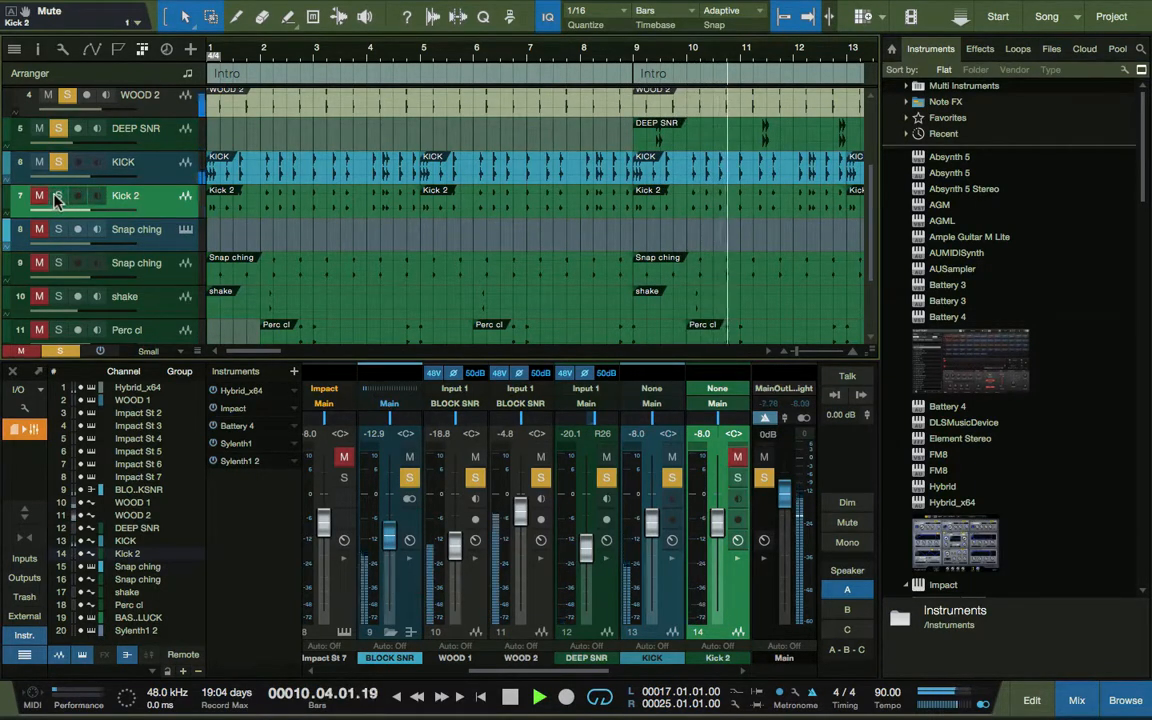
pyautogui.click(58, 196)
pyautogui.click(40, 196)
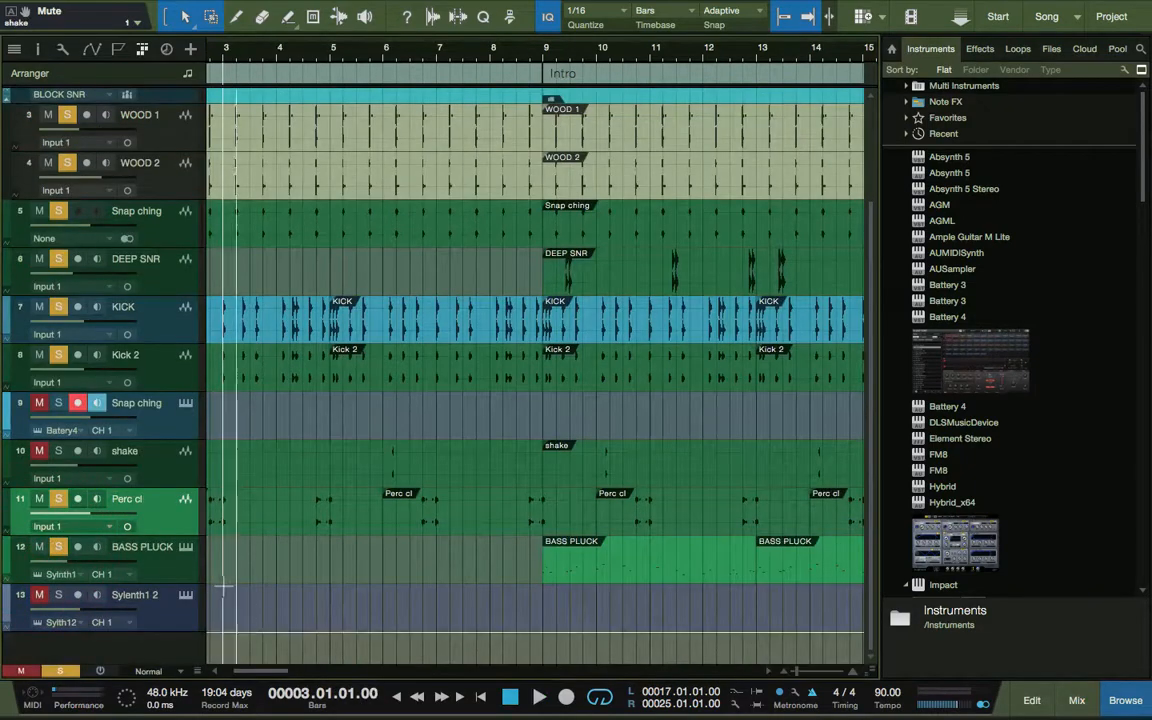
# Open the Sylenth1 instrument of the BASS PLUCK track and move its window clear of the track list.
pyautogui.click(185, 550)
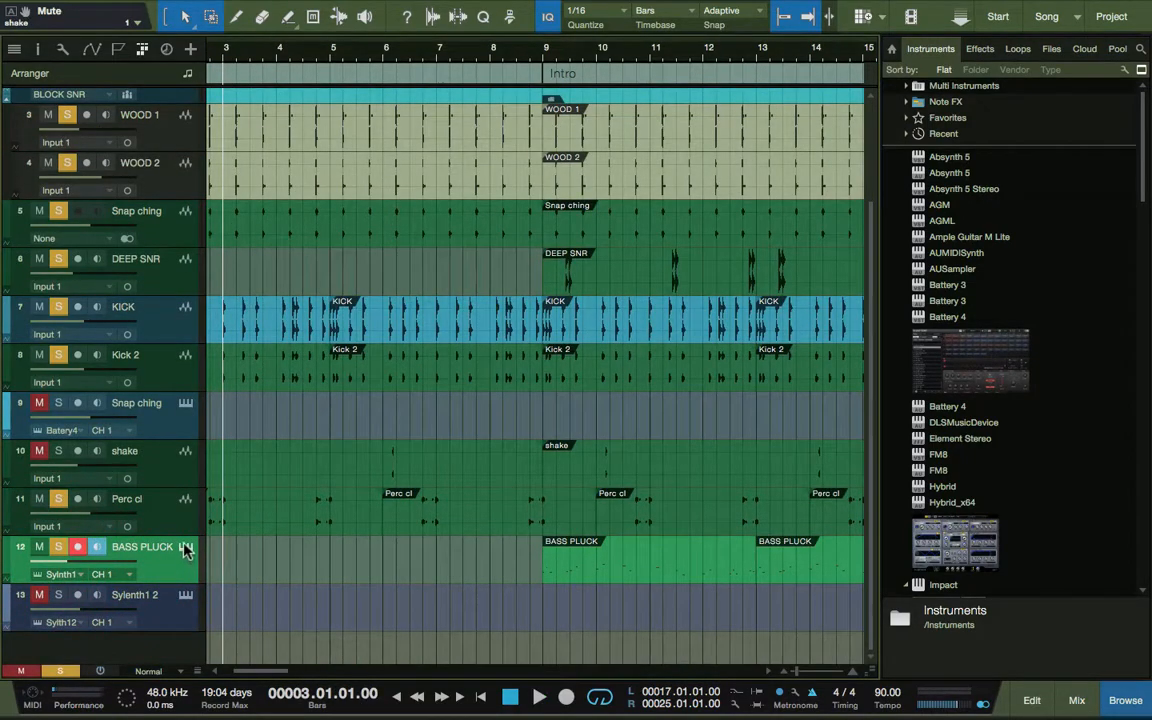
pyautogui.click(185, 547)
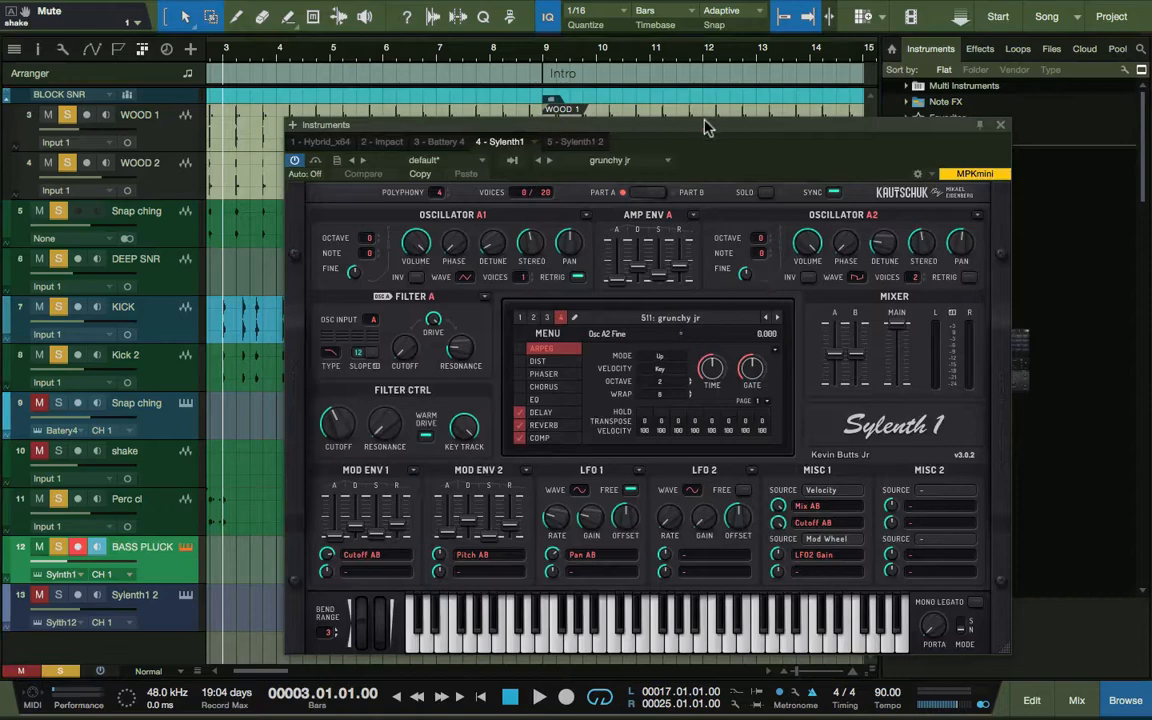
pyautogui.moveTo(705, 127); pyautogui.dragTo(748, 55)
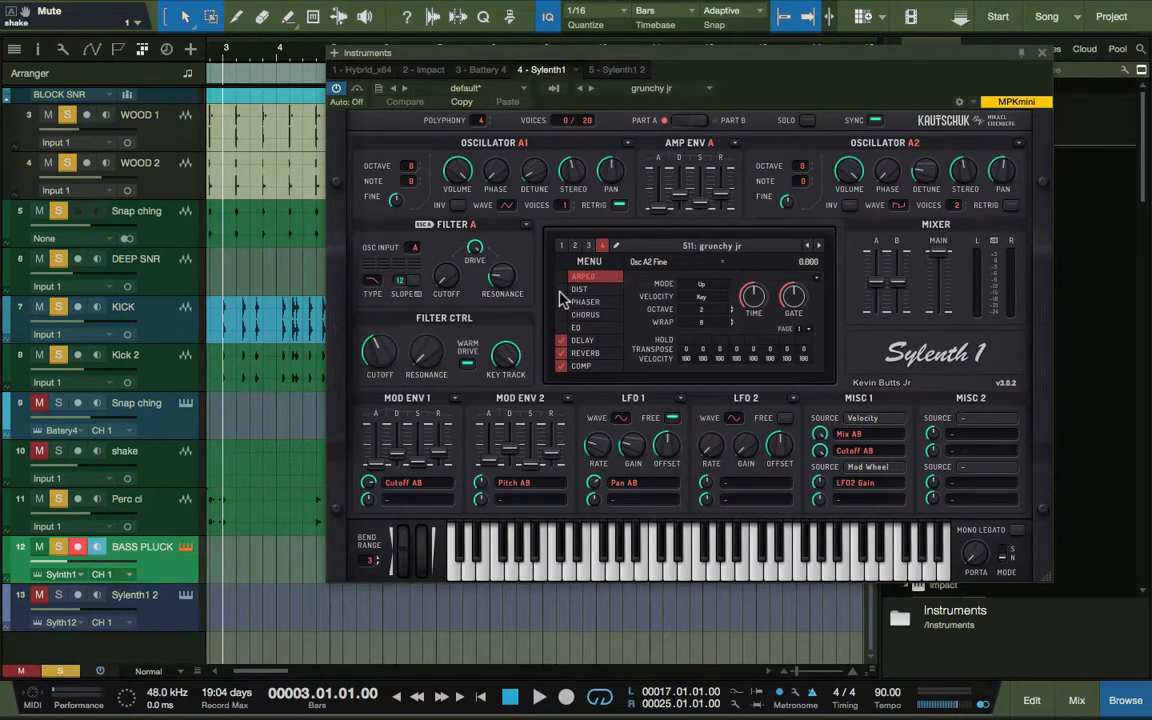
# Play the soloed drums with BASS PLUCK, jumping playback to the Intro at bar 9 and moving the Sylenth1 window aside.
pyautogui.press('space')
pyautogui.scroll(3, 263, 522)
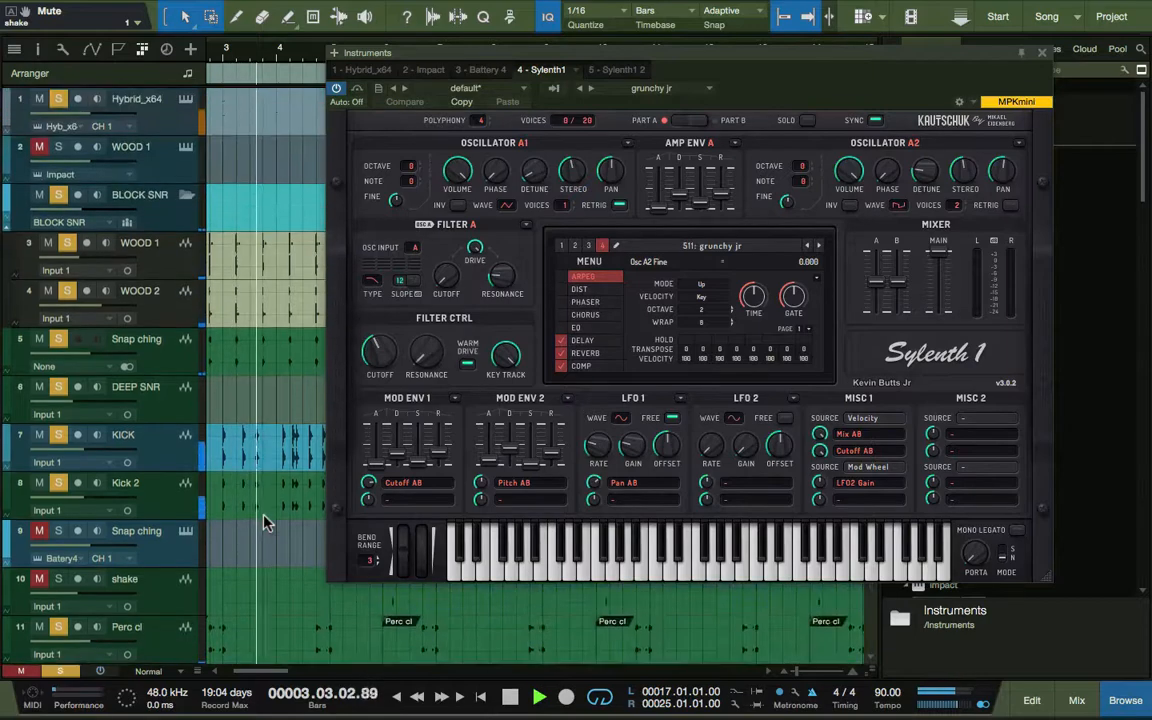
pyautogui.scroll(-2, 263, 522)
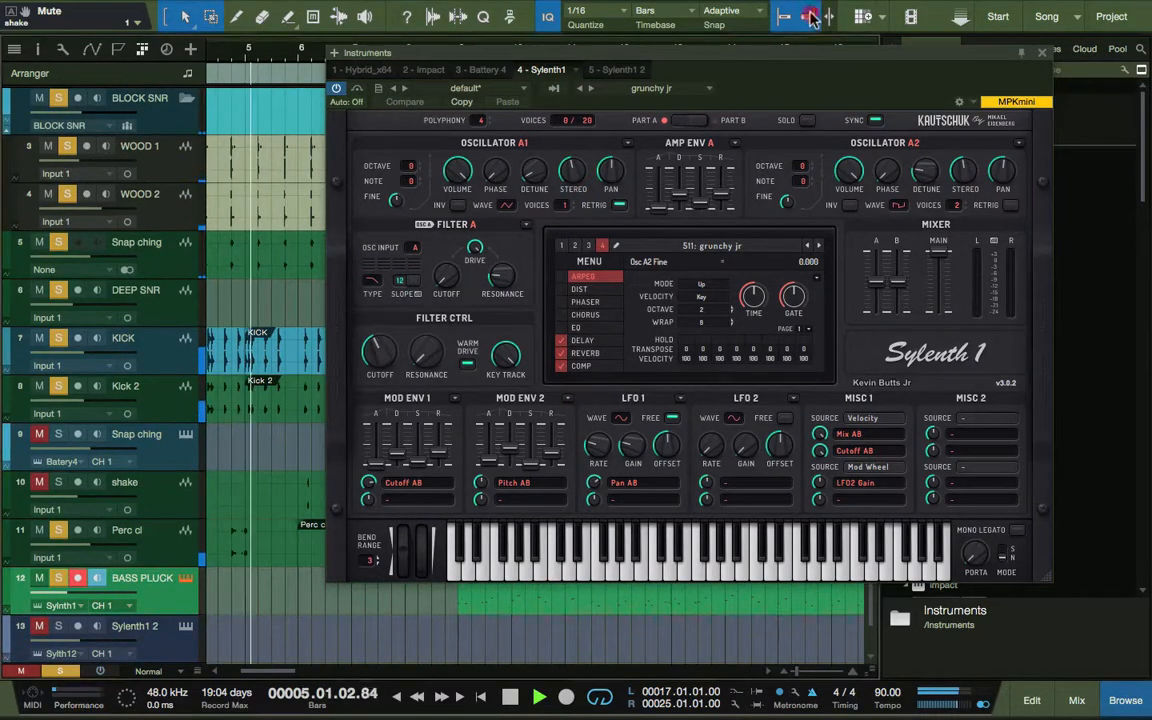
pyautogui.moveTo(780, 48); pyautogui.dragTo(995, 60)
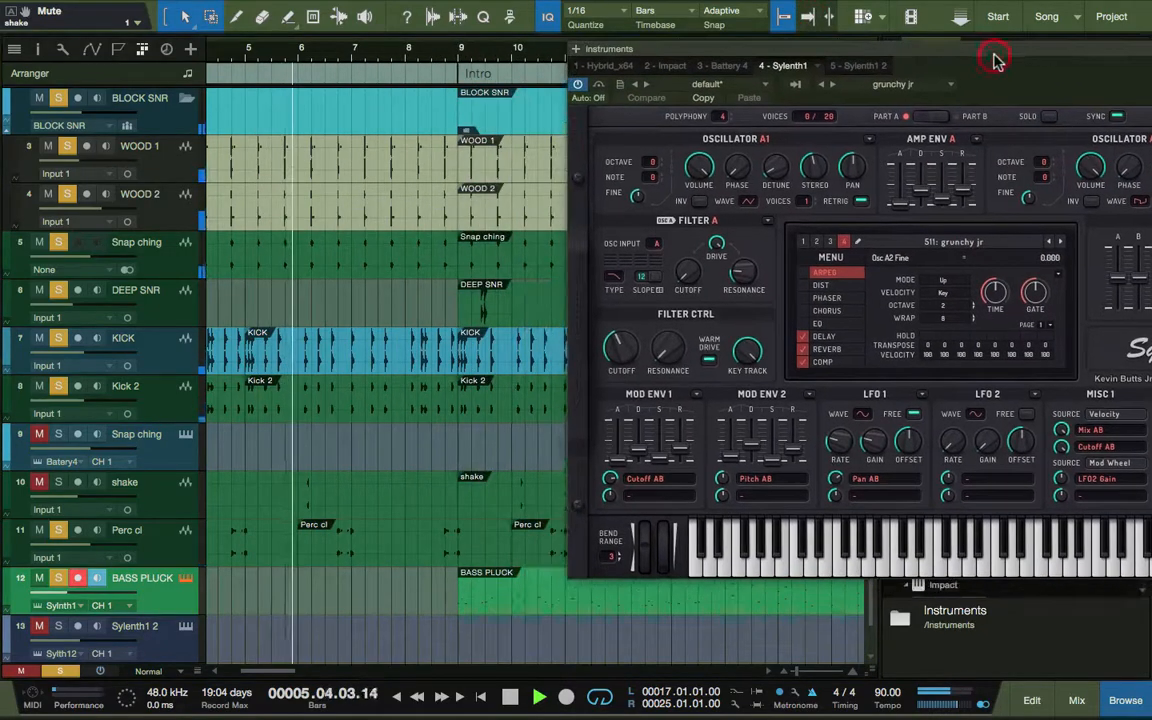
pyautogui.click(459, 47)
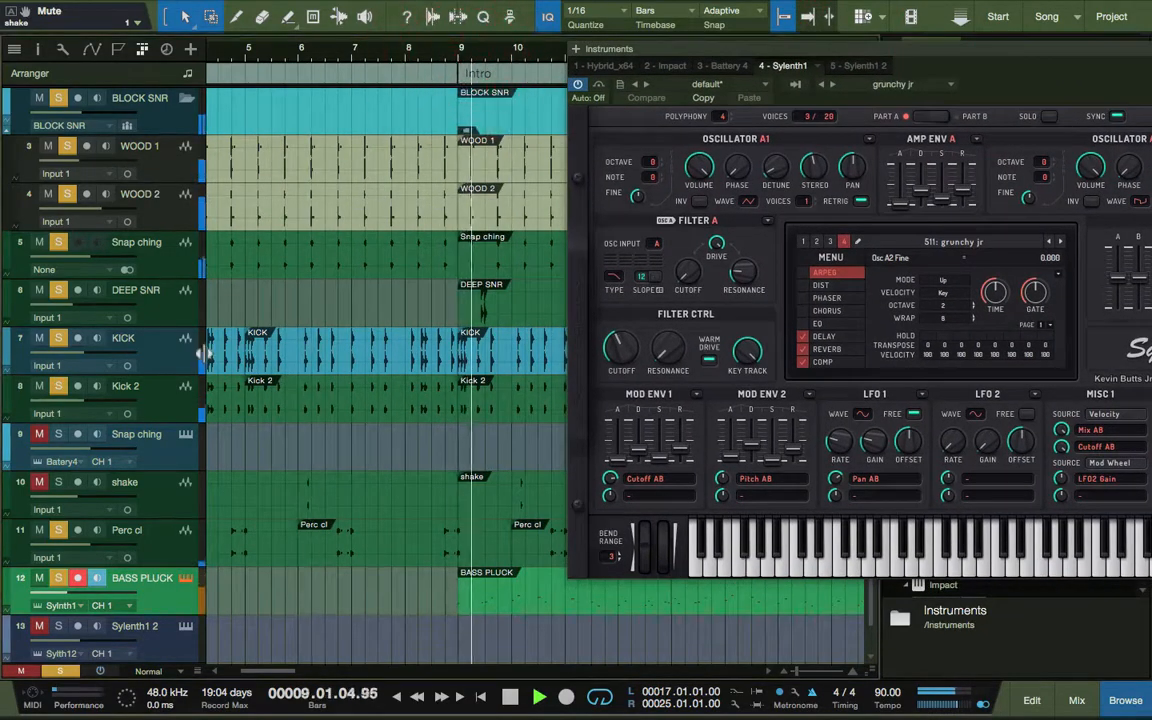
pyautogui.hscroll(5, 361, 535)
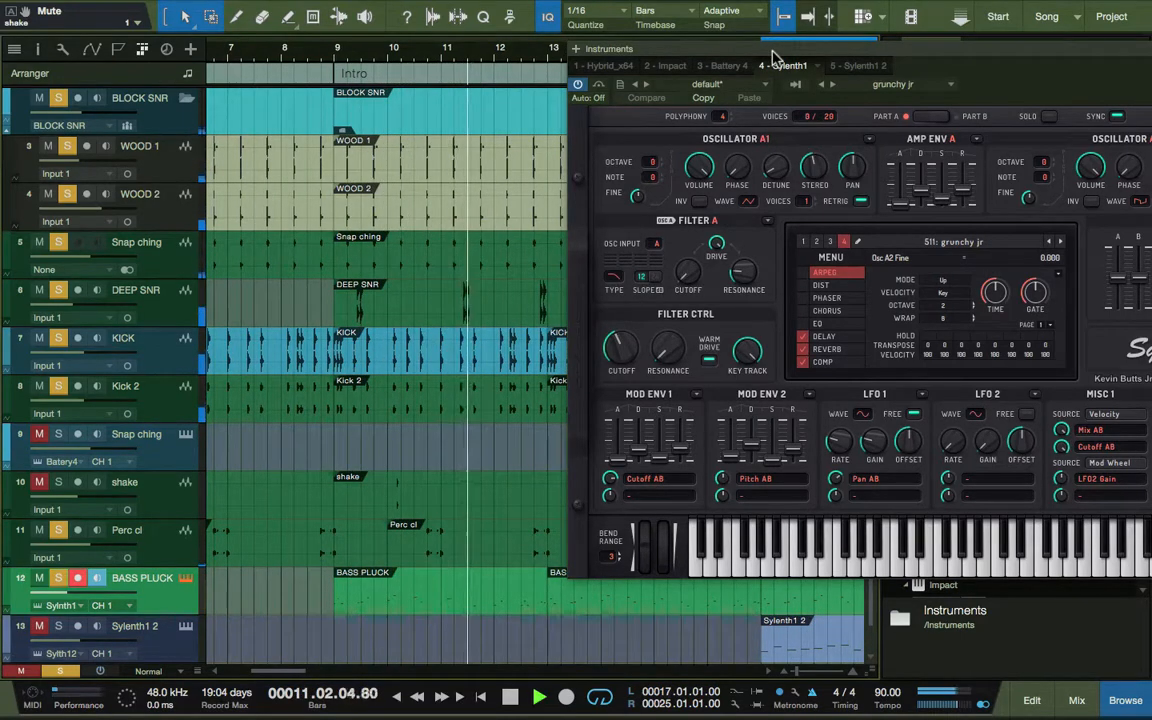
pyautogui.moveTo(771, 48); pyautogui.dragTo(755, 40)
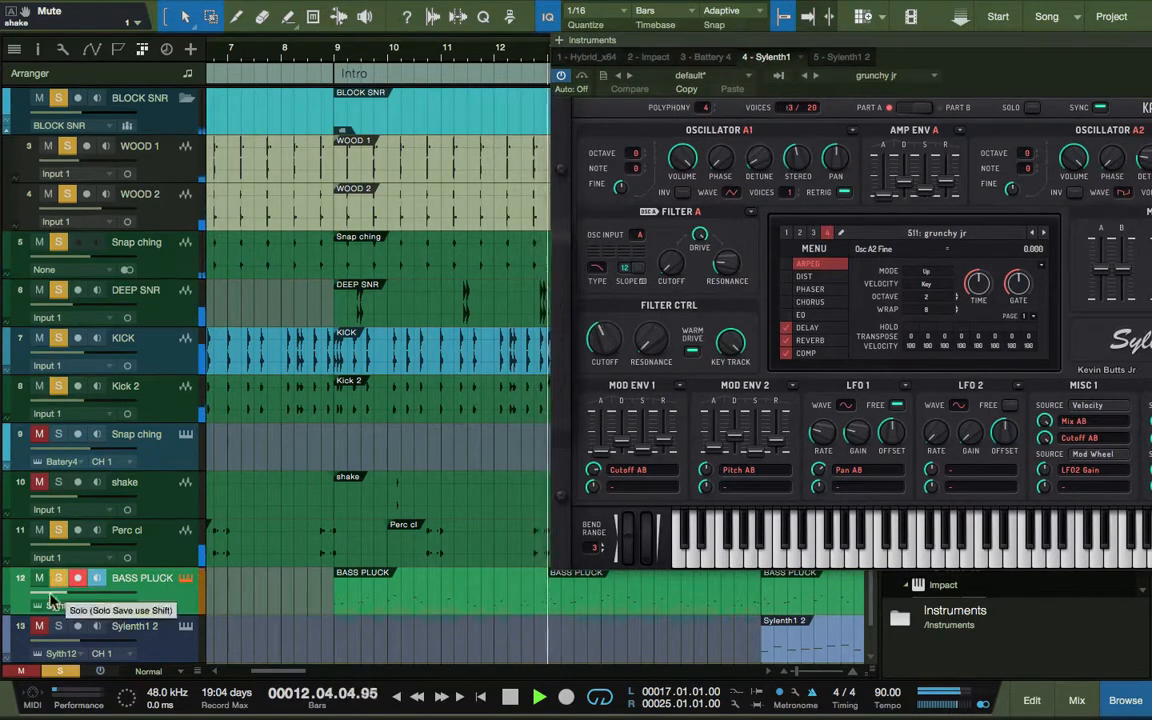
# Clear the drum solos, solo BASS PLUCK to hear it alone, release its solo and stop playback.
pyautogui.click(59, 671)
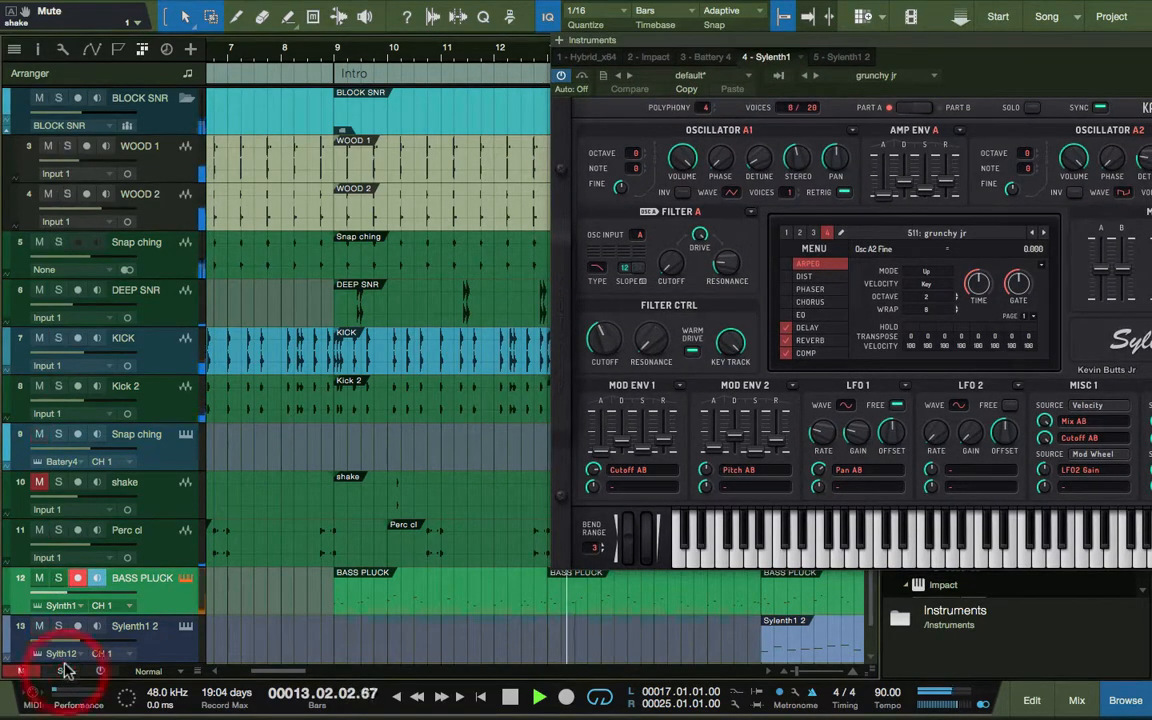
pyautogui.click(58, 578)
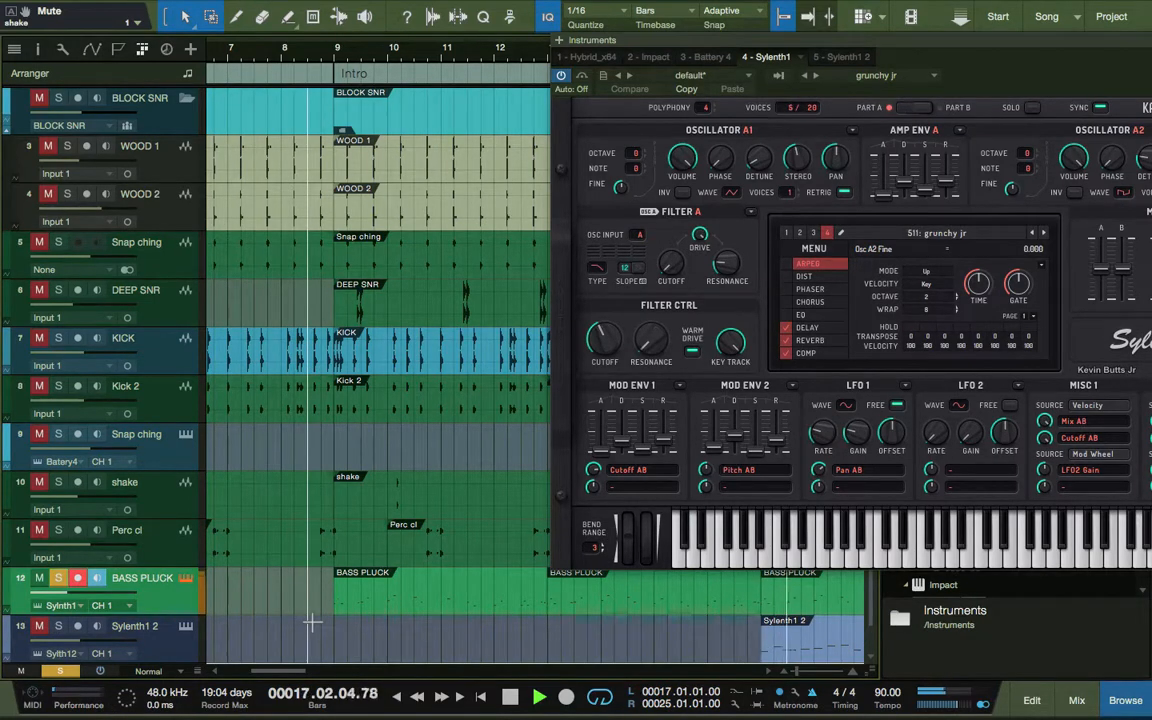
pyautogui.hscroll(10, 312, 622)
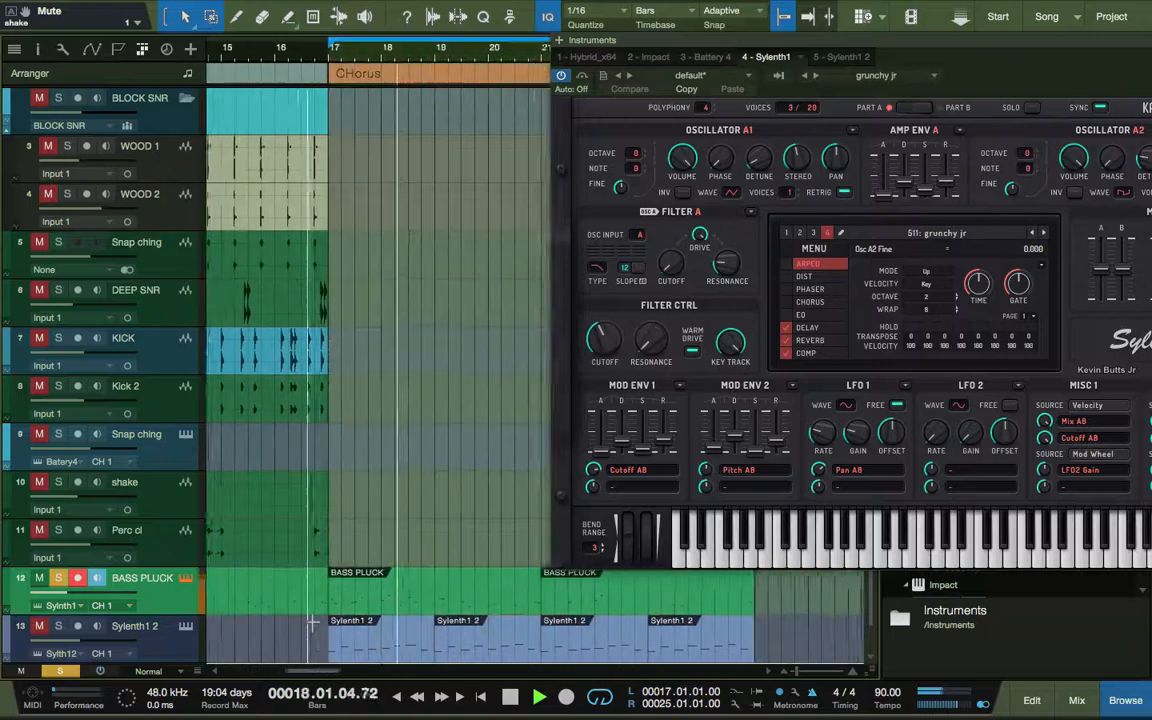
pyautogui.click(62, 672)
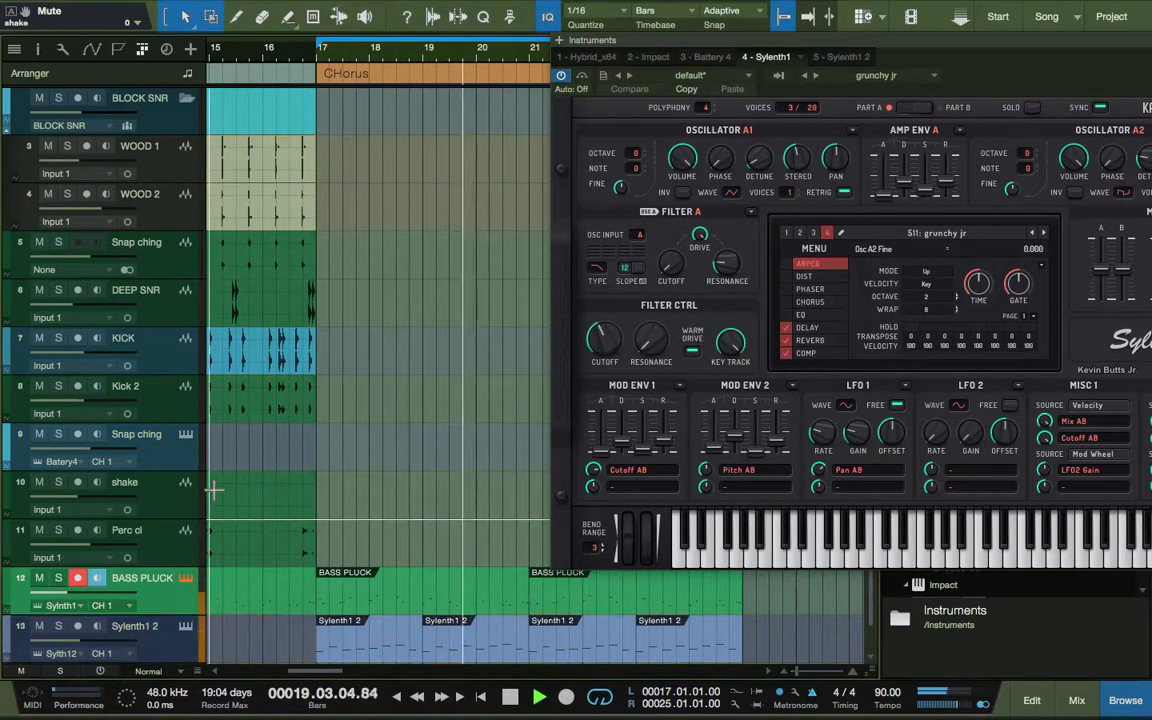
pyautogui.press('space')
# Shrink the tracks to the Tiny height and move the playback cursor to the chorus start at bar 17.
pyautogui.scroll(-1, 250, 541)
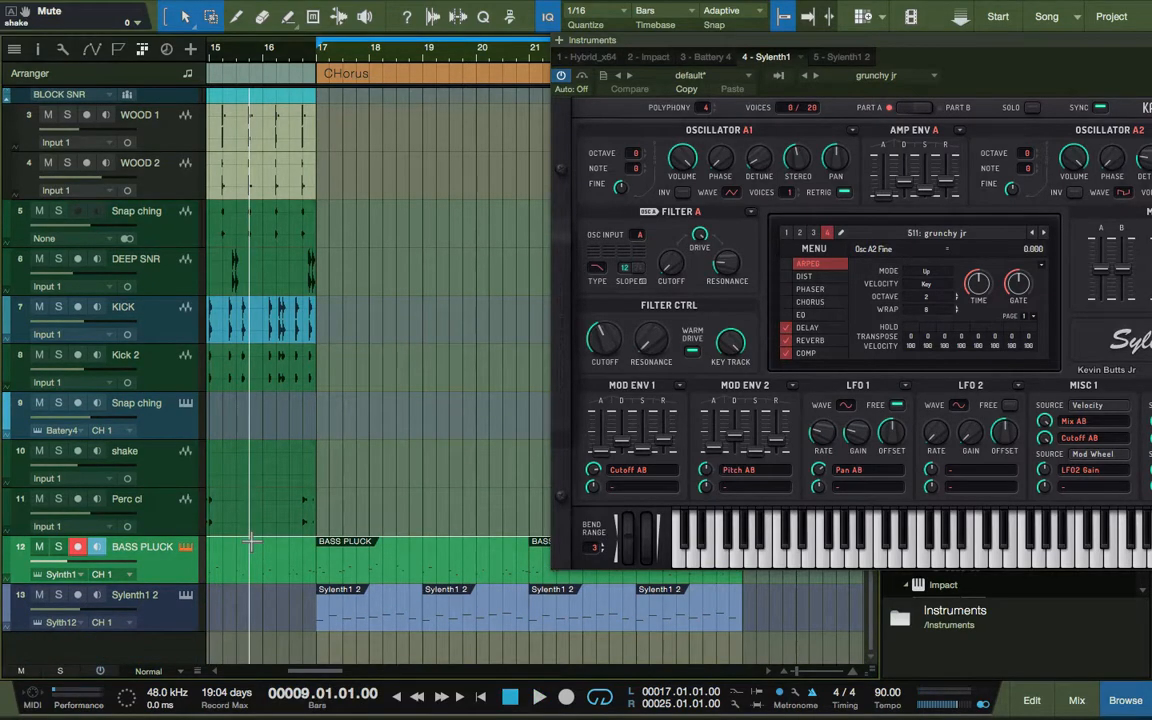
pyautogui.hotkey('shift', 'w')
pyautogui.hotkey('shift', 'w')
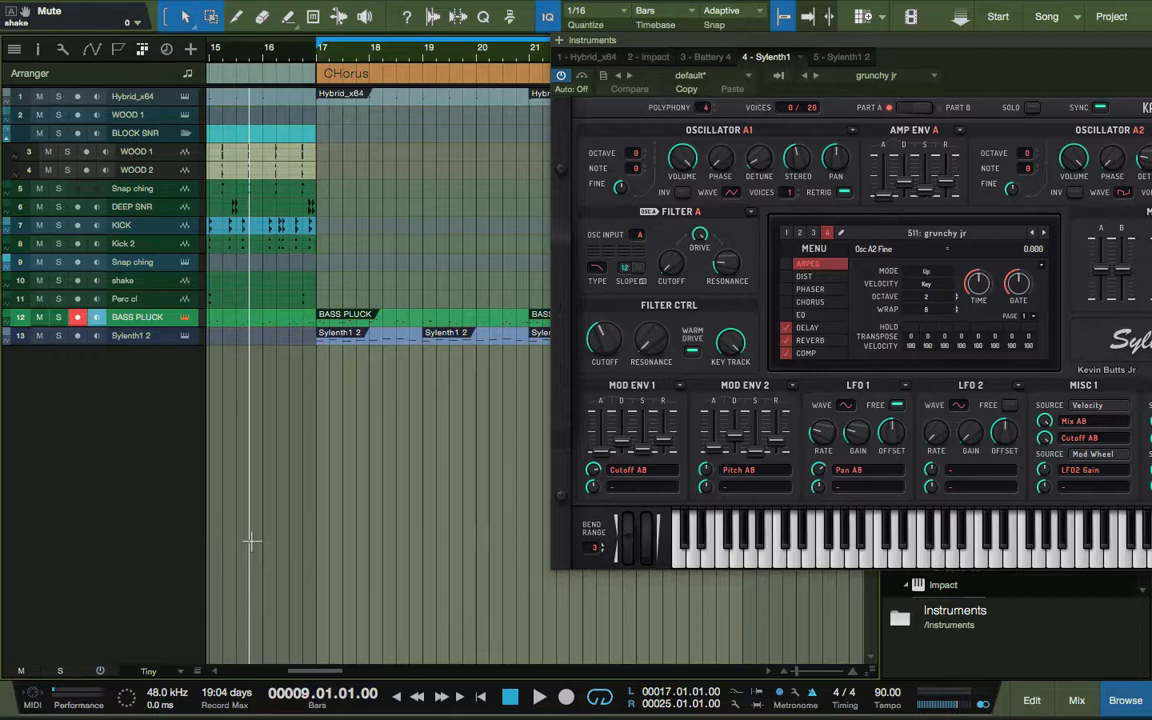
pyautogui.press('w')
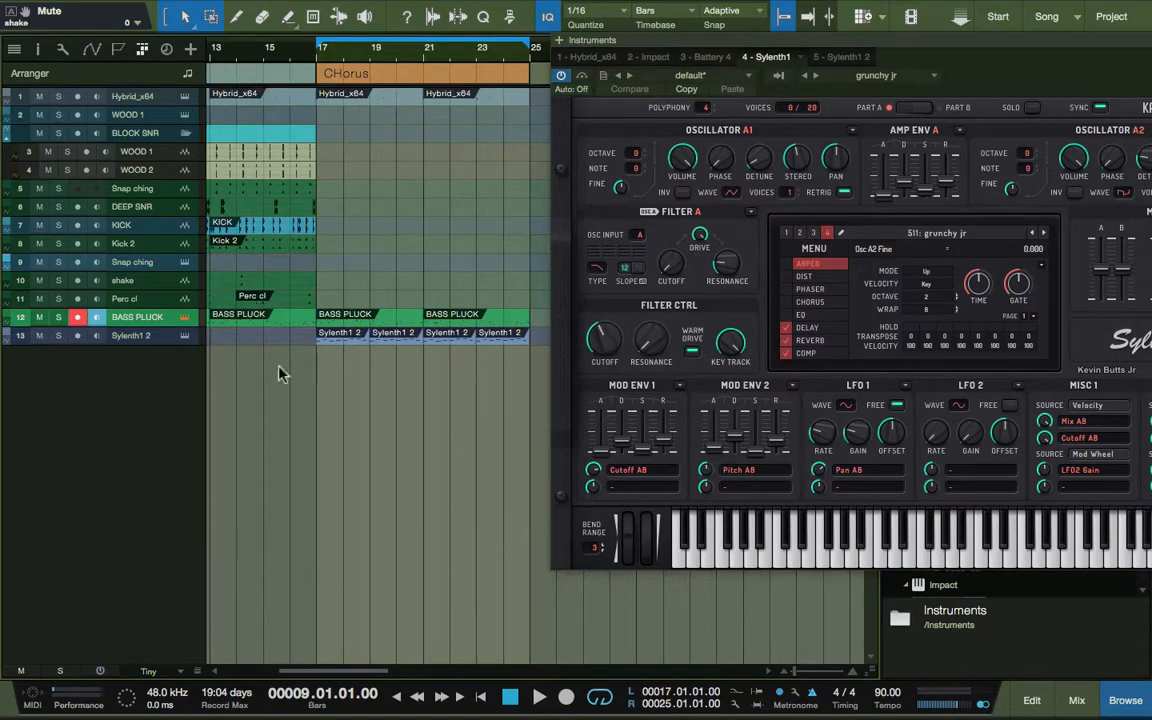
pyautogui.click(318, 47)
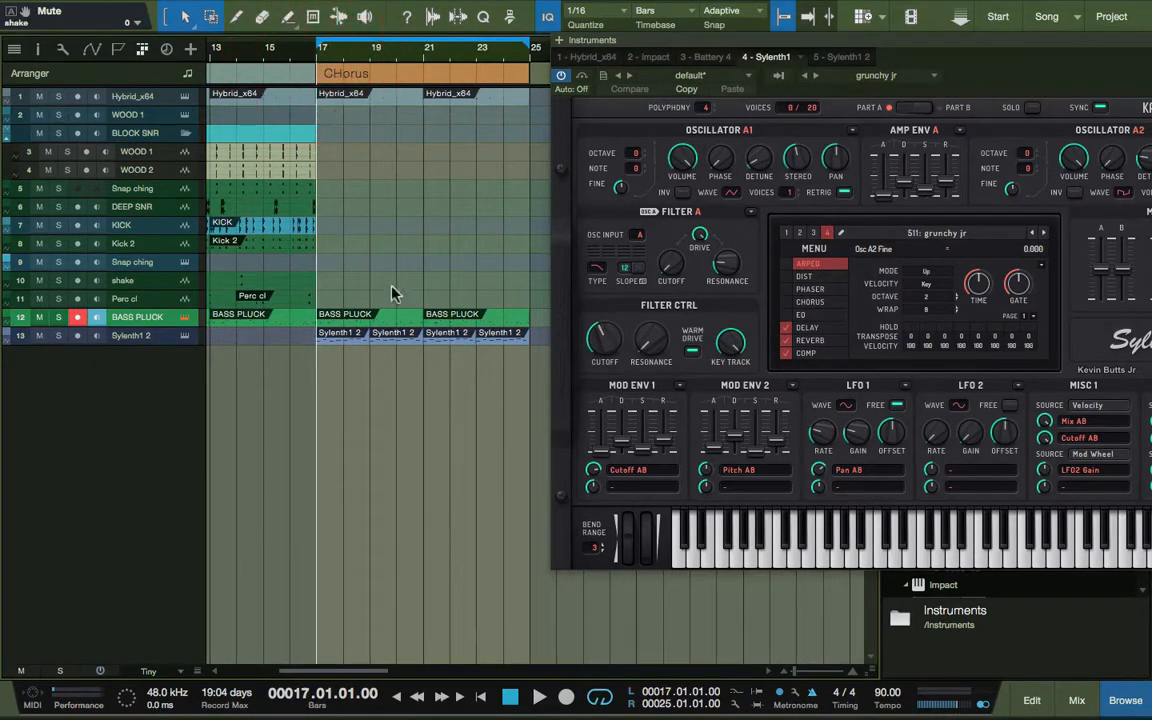
# Select the Sylenth1 2 track at Small track height and play the chorus from bar 17 to hear its LD Cello sound.
pyautogui.click(156, 339)
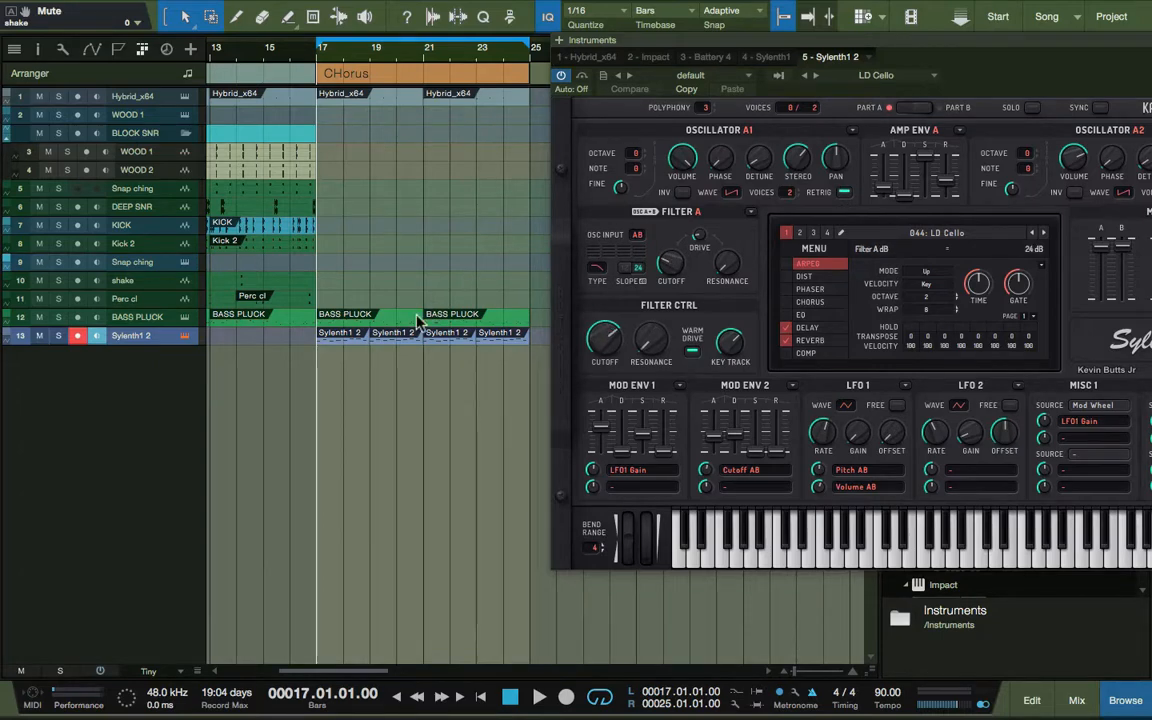
pyautogui.hotkey('shift', 'e')
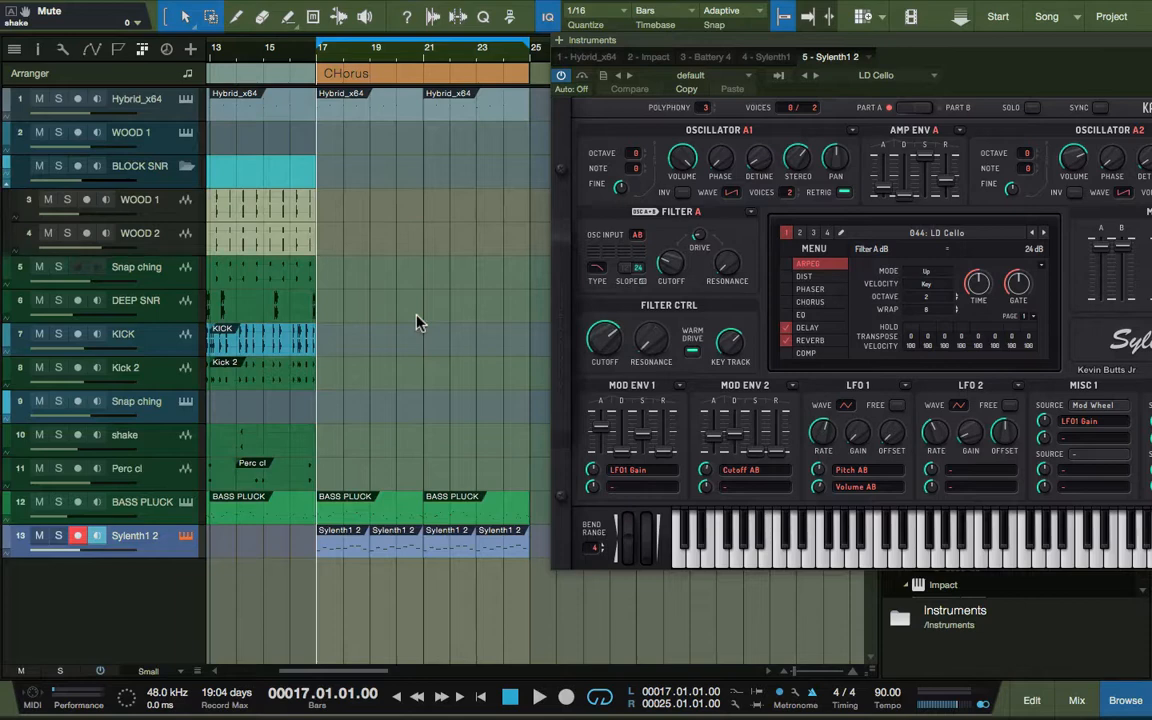
pyautogui.press('space')
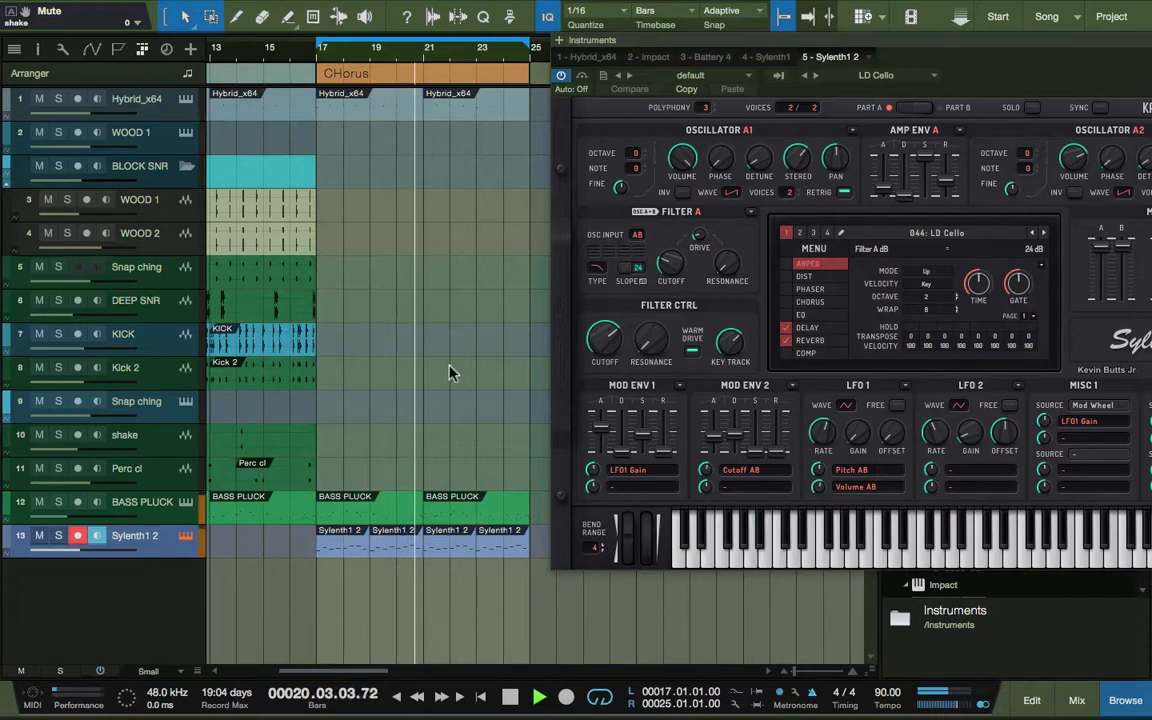
pyautogui.press('space')
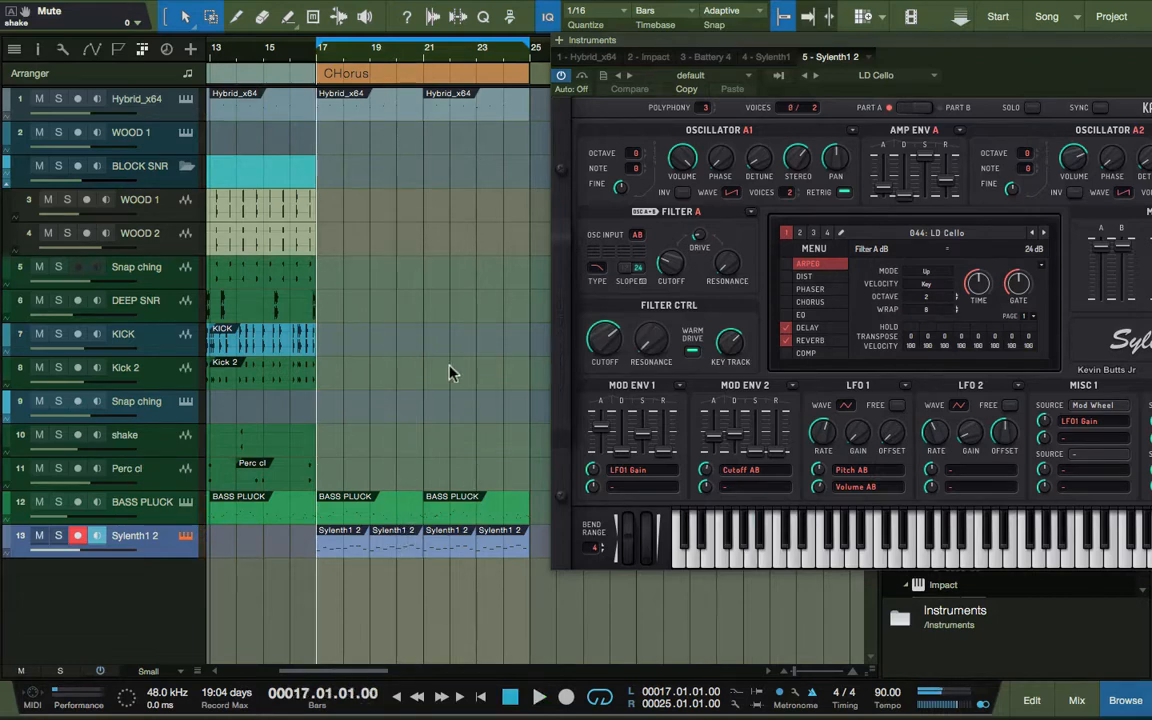
pyautogui.press('e')
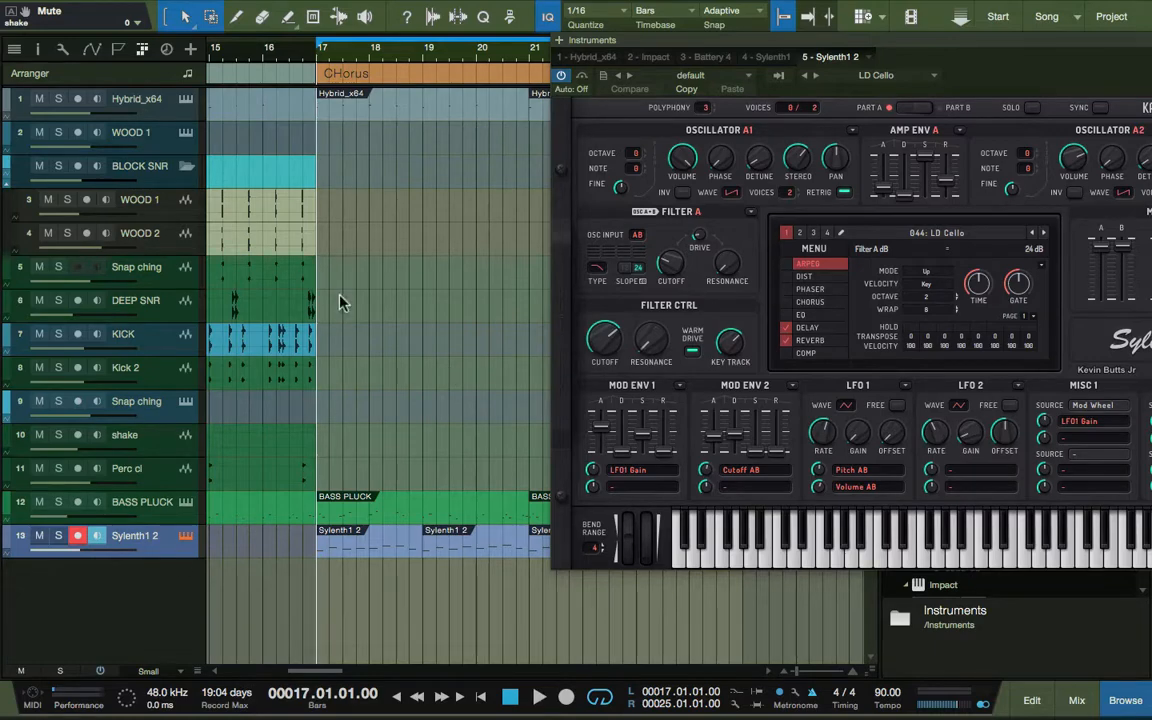
# Move the SynthMaster 2.7 Instrument window aside to uncover the chorus events on its track.
pyautogui.moveTo(1005, 5)
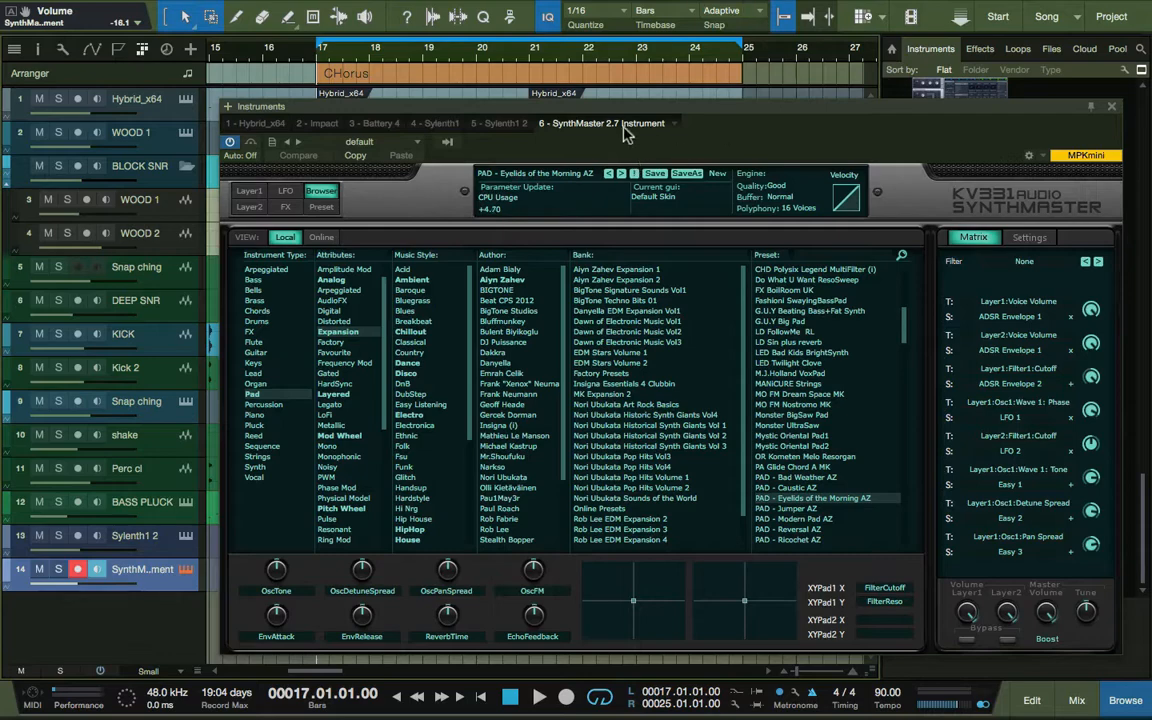
pyautogui.moveTo(806, 104); pyautogui.dragTo(1142, 268)
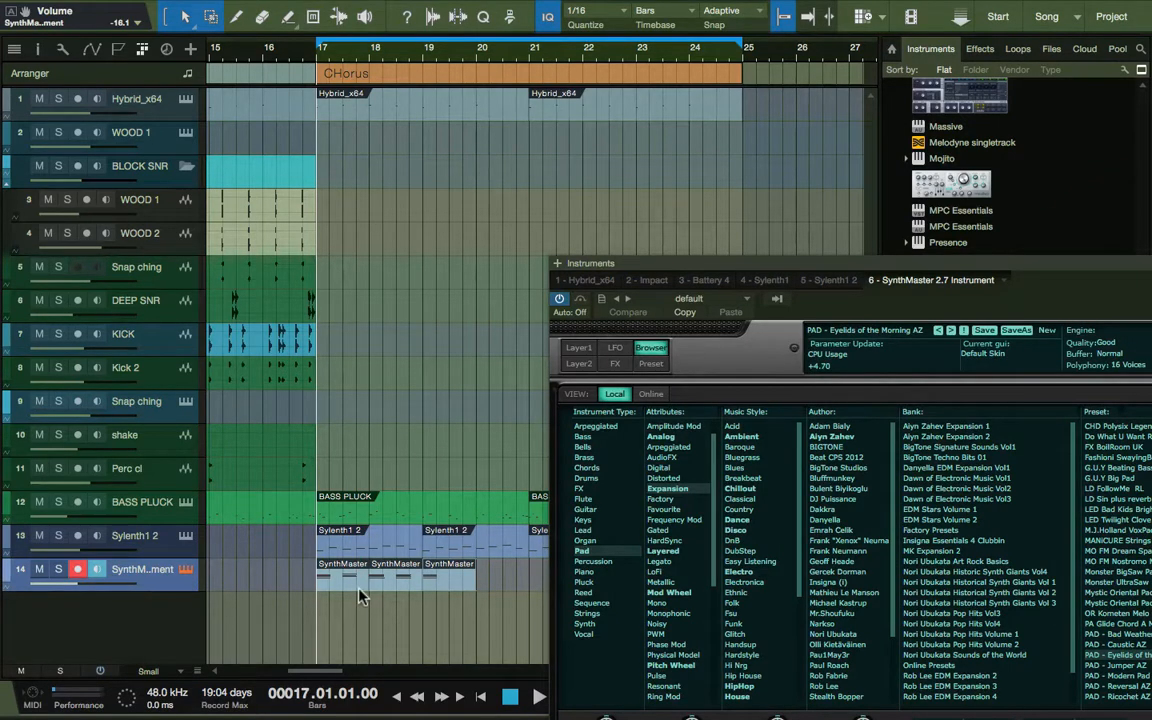
# Try to record another pad chord on the SynthMaster track from bar 17 and undo the take.
pyautogui.press('KP_Multiply')
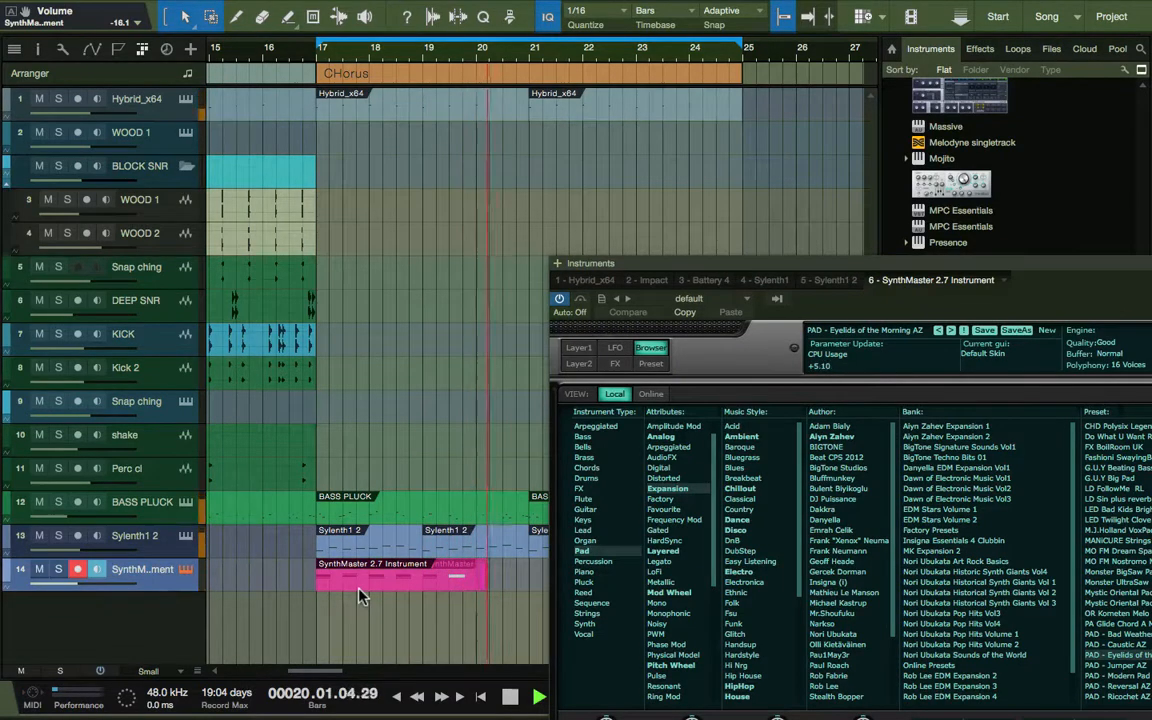
pyautogui.press('space')
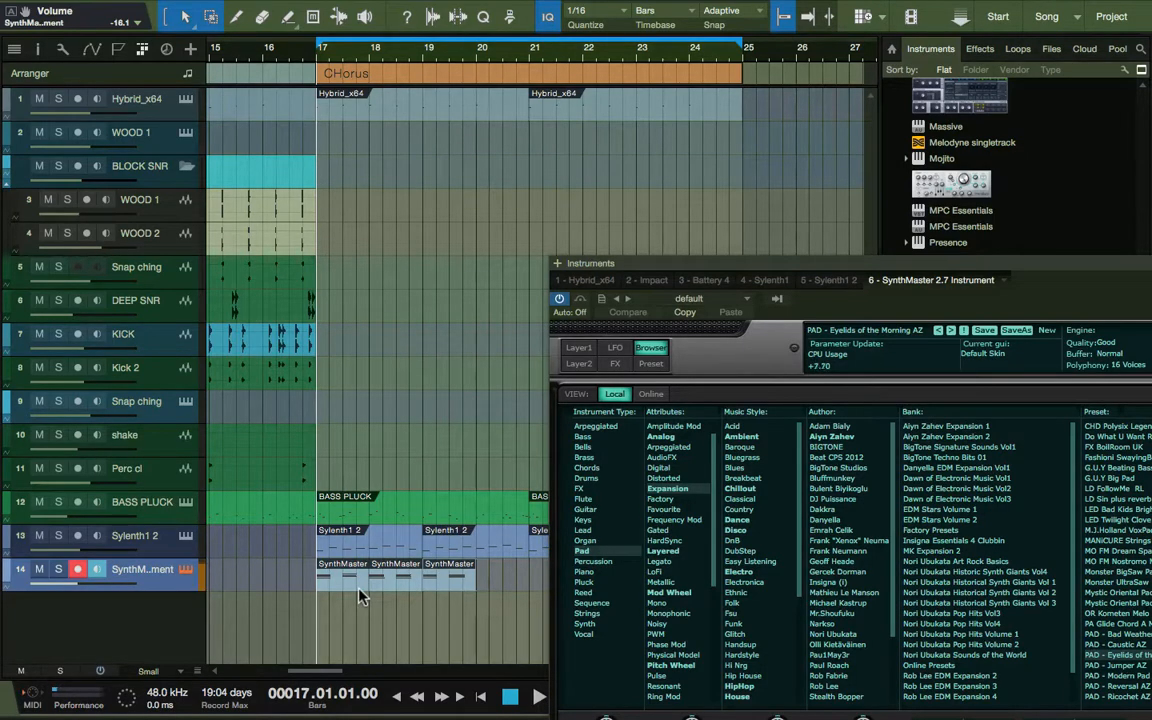
pyautogui.press('super+z')
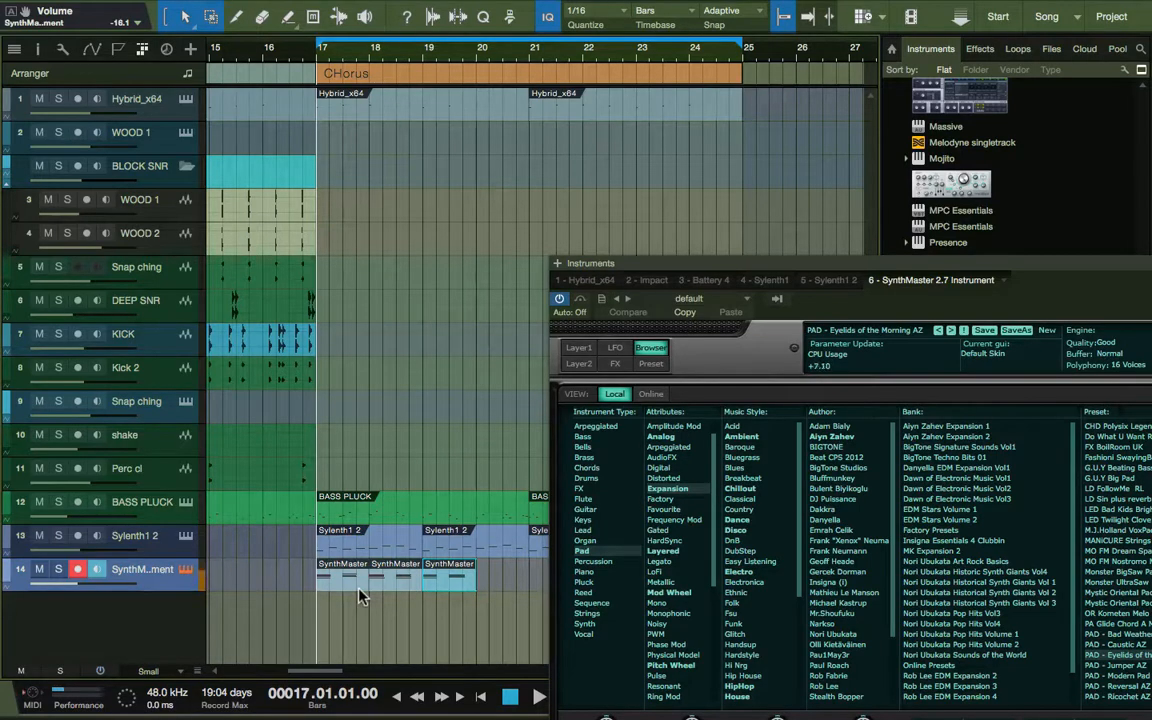
# Record the next pad chord at bar 20 on the SynthMaster track, starting from bar 17.
pyautogui.press('KP_Multiply')
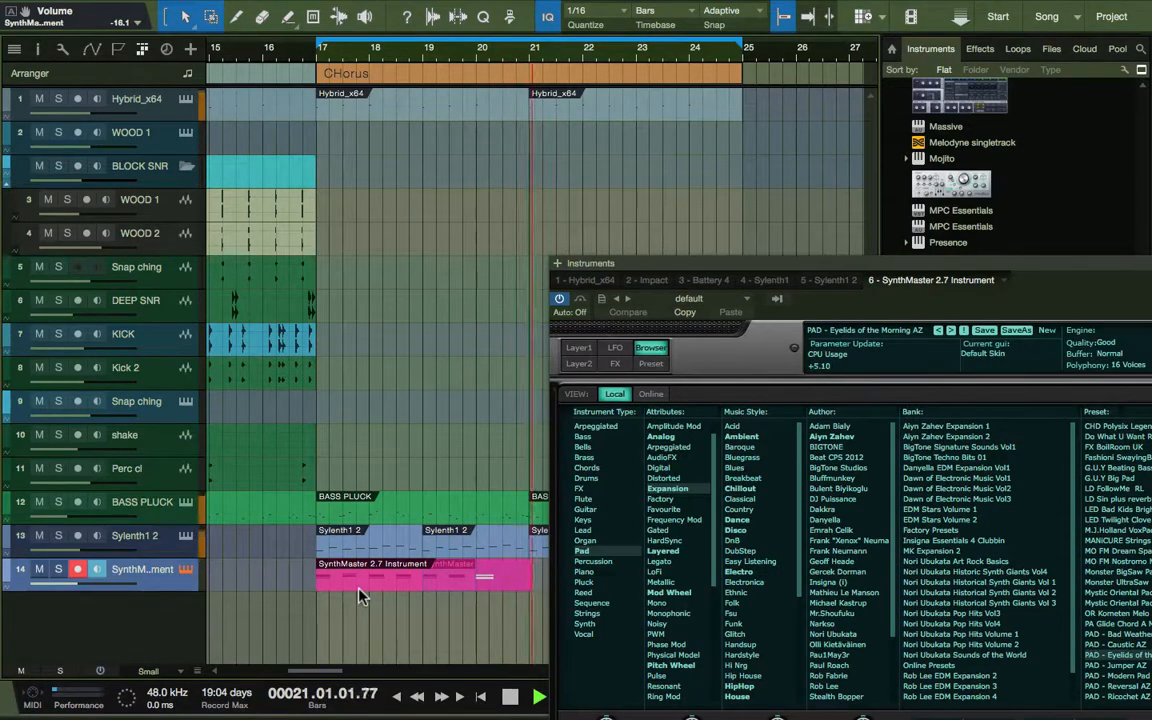
pyautogui.press('space')
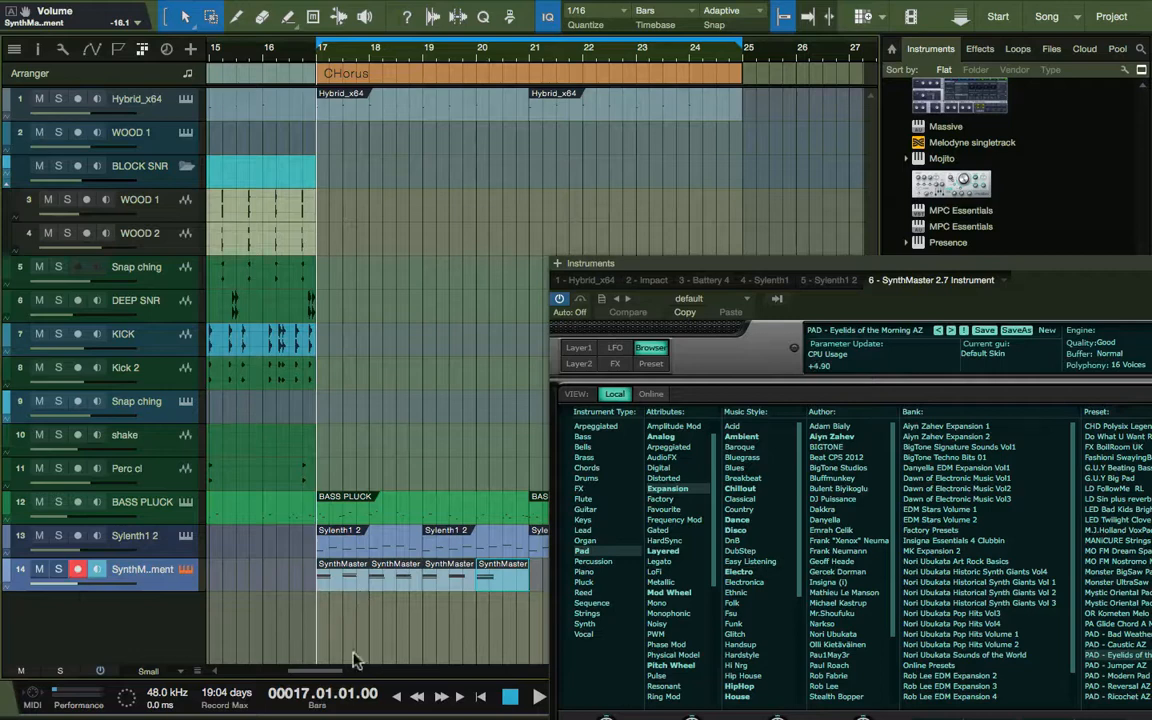
# Open the bar 20 SynthMaster event, select all its chord notes, lengthen them together to about beat 3 and play the result.
pyautogui.doubleClick(490, 585)
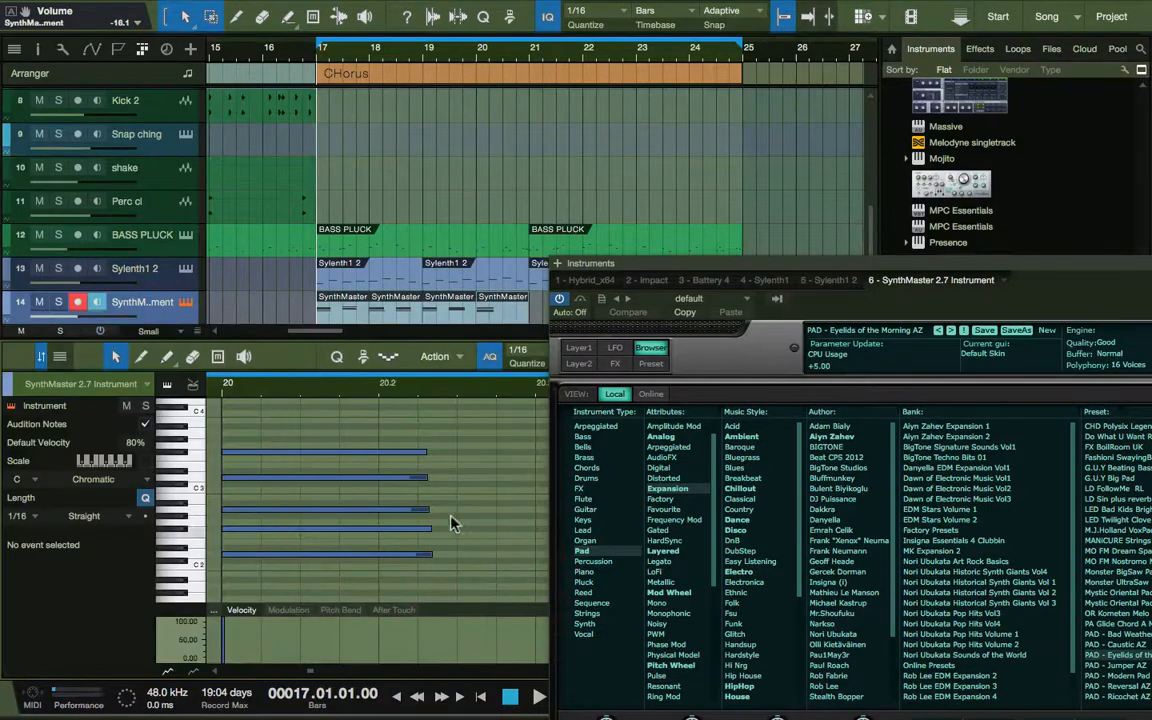
pyautogui.click(433, 490)
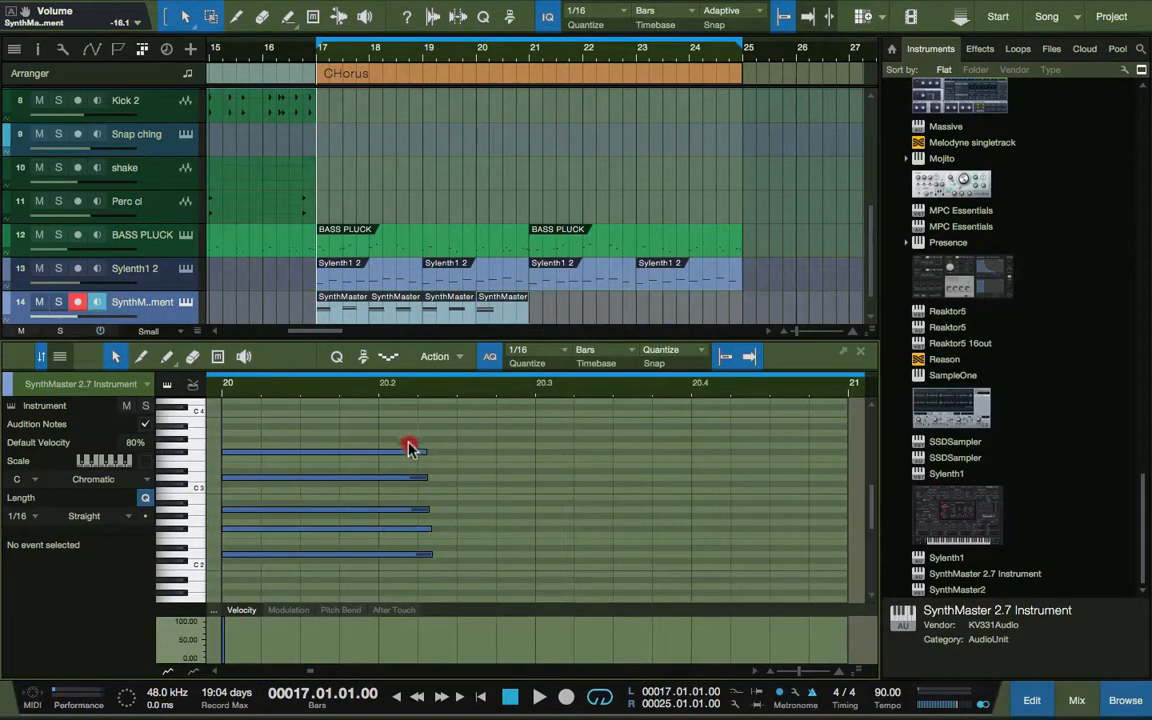
pyautogui.click(416, 579)
pyautogui.press('super+a')
pyautogui.scroll(2, 418, 580)
pyautogui.scroll(-1, 418, 580)
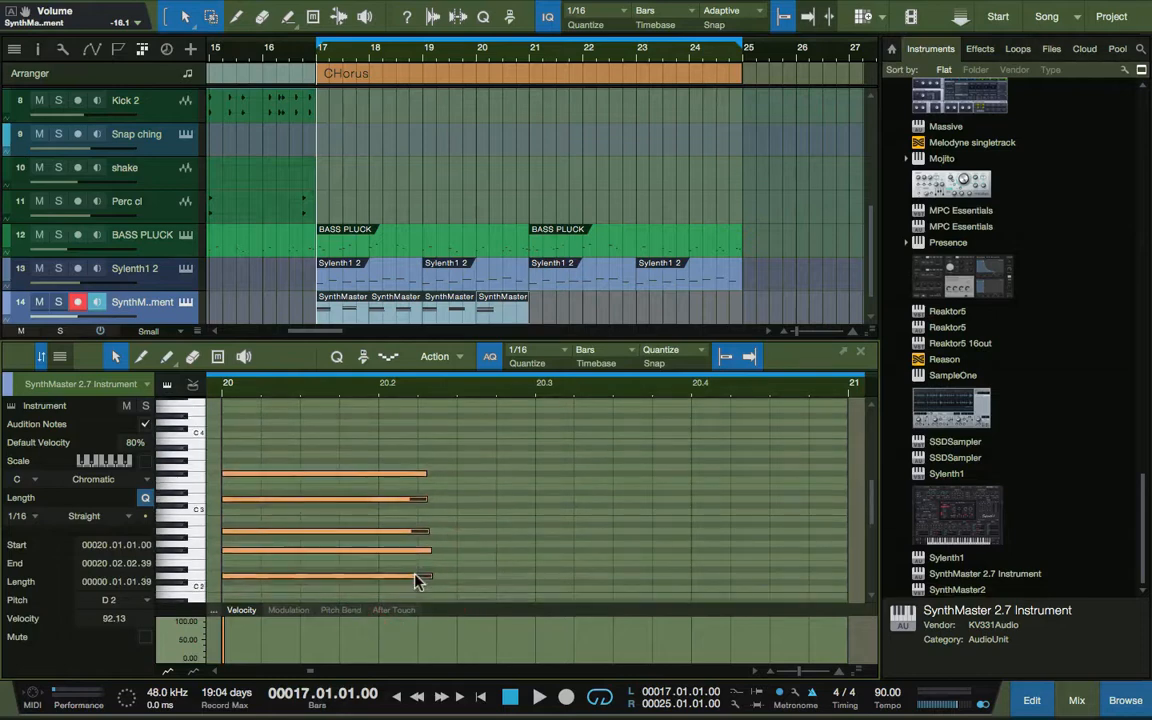
pyautogui.moveTo(434, 578); pyautogui.dragTo(533, 578)
pyautogui.press('space')
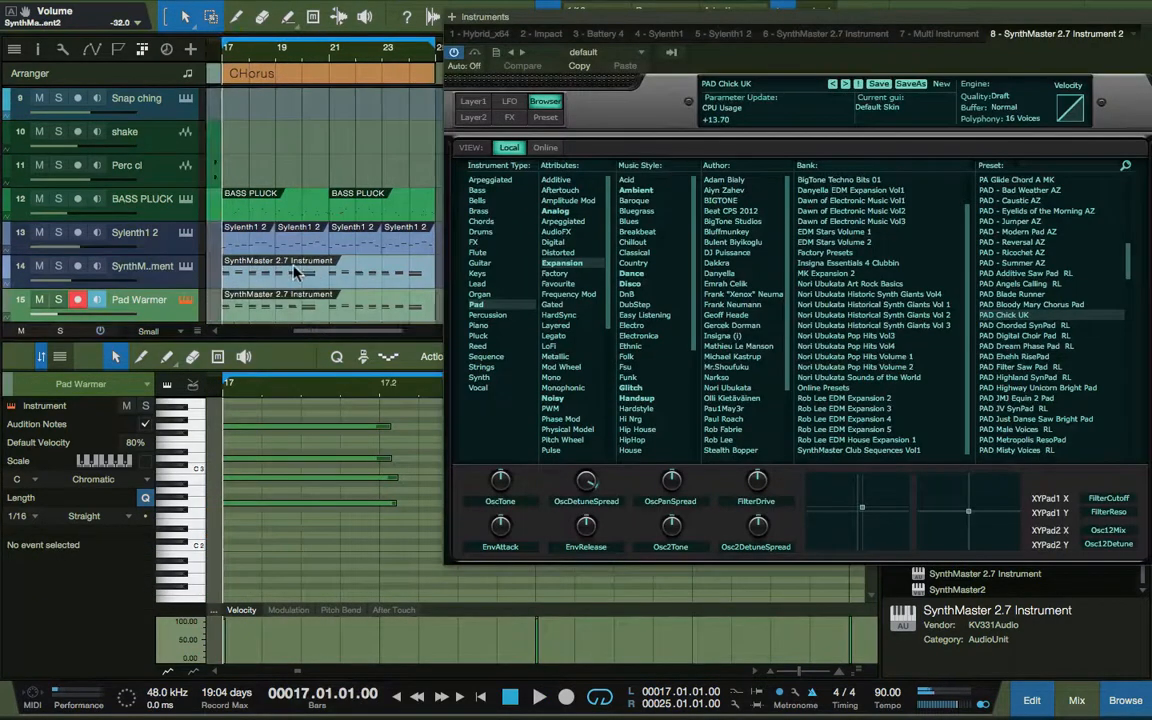
pyautogui.scroll(-1, 302, 285)
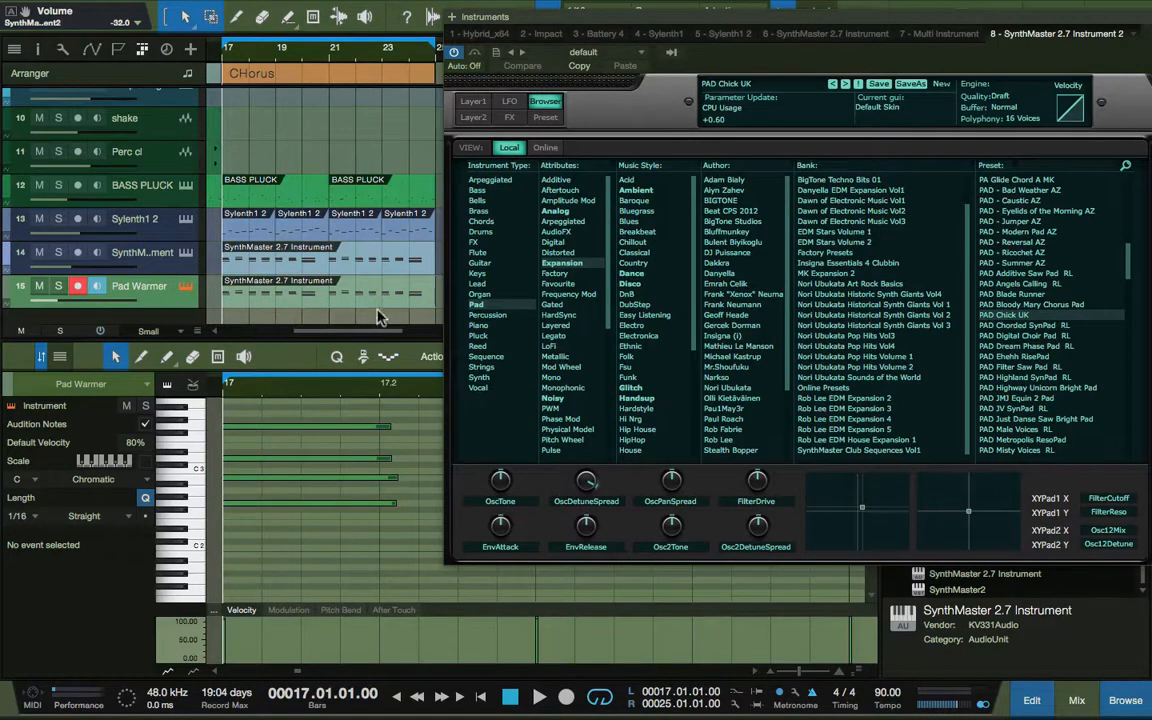
pyautogui.scroll(-1, 385, 242)
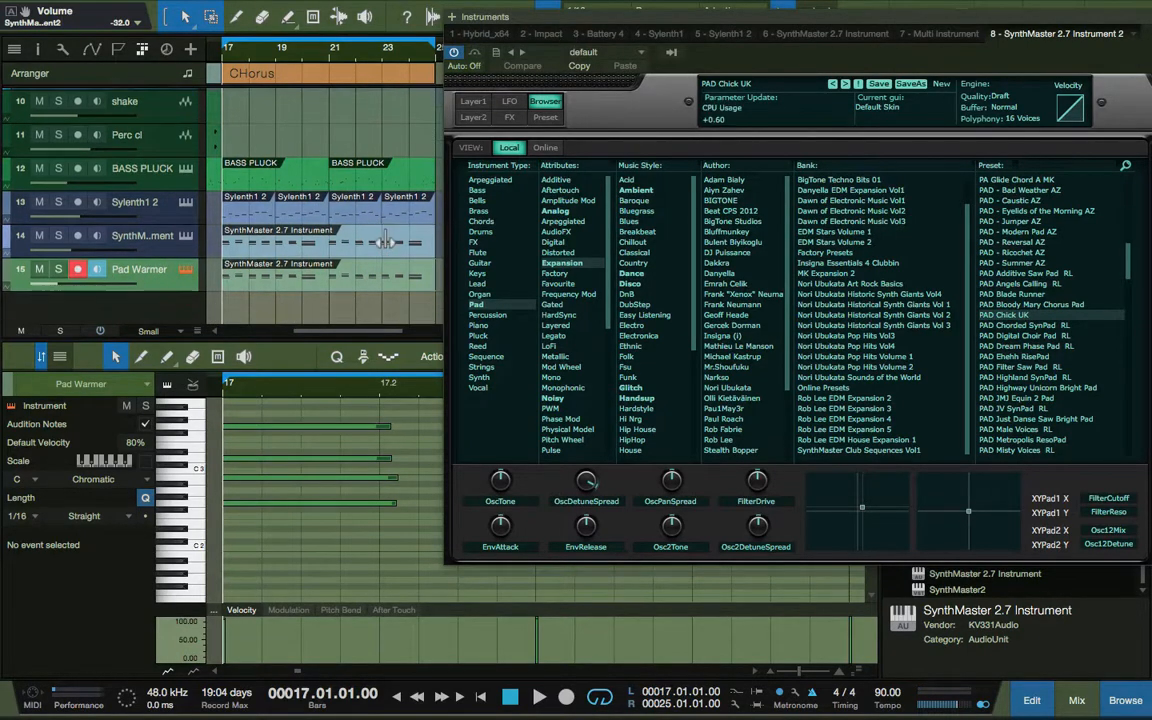
# Rename the Pad Warmer track as Pad SYNTH.
pyautogui.hscroll(-1, 212, 292)
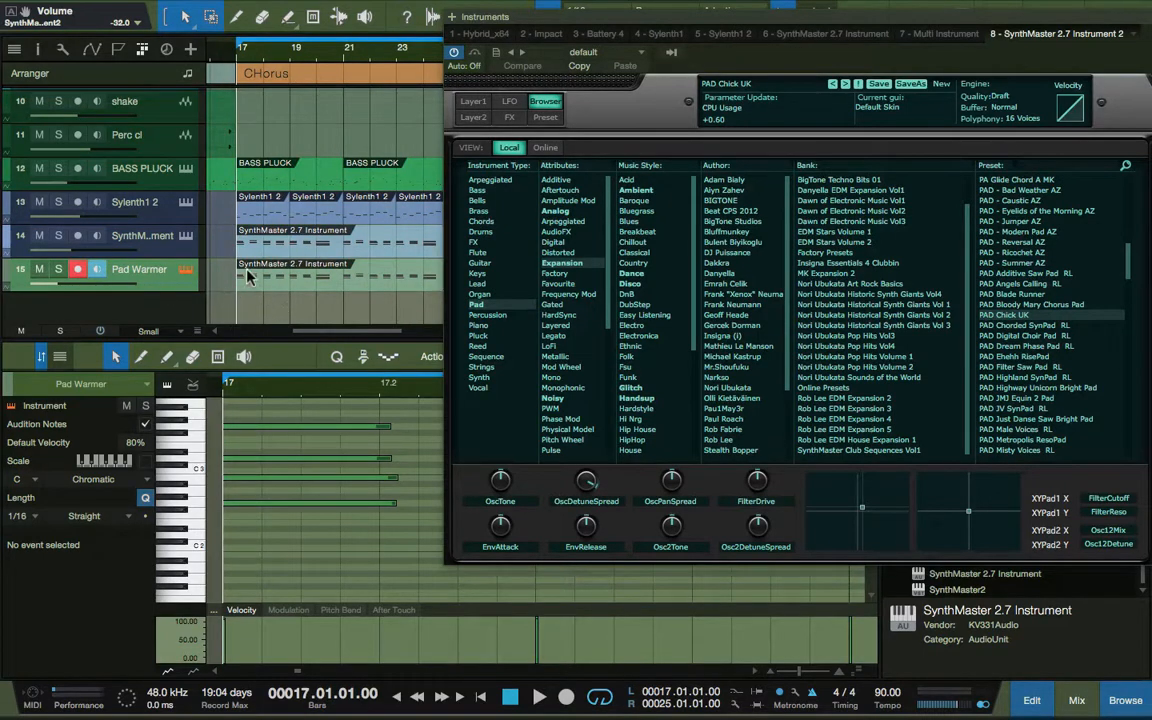
pyautogui.doubleClick(150, 270)
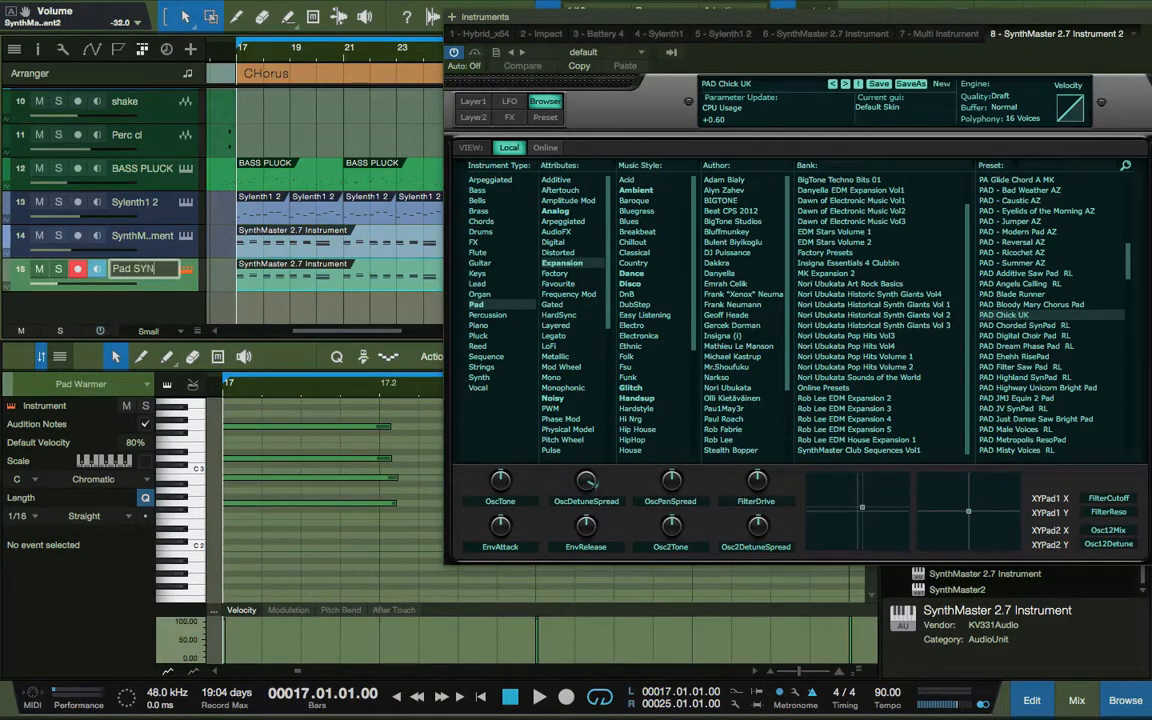
pyautogui.press('Return')
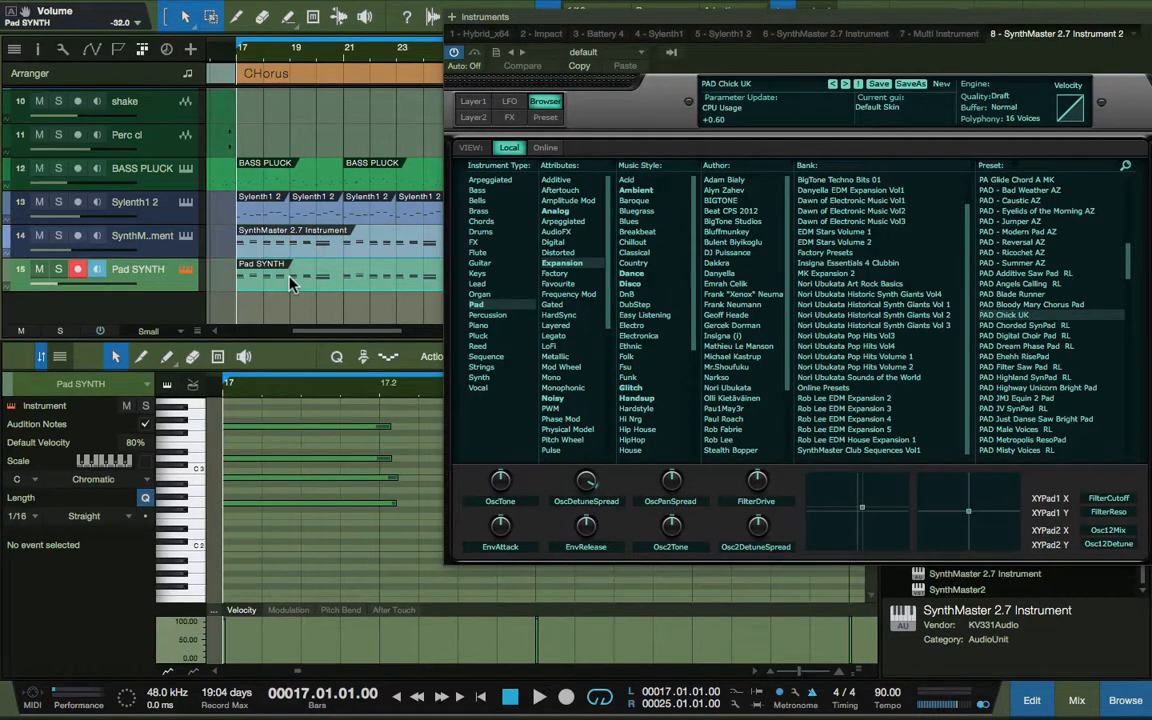
# Bounce the Pad SYNTH instrument part to a new audio track and reselect the original part with it active again.
pyautogui.press('super+b')
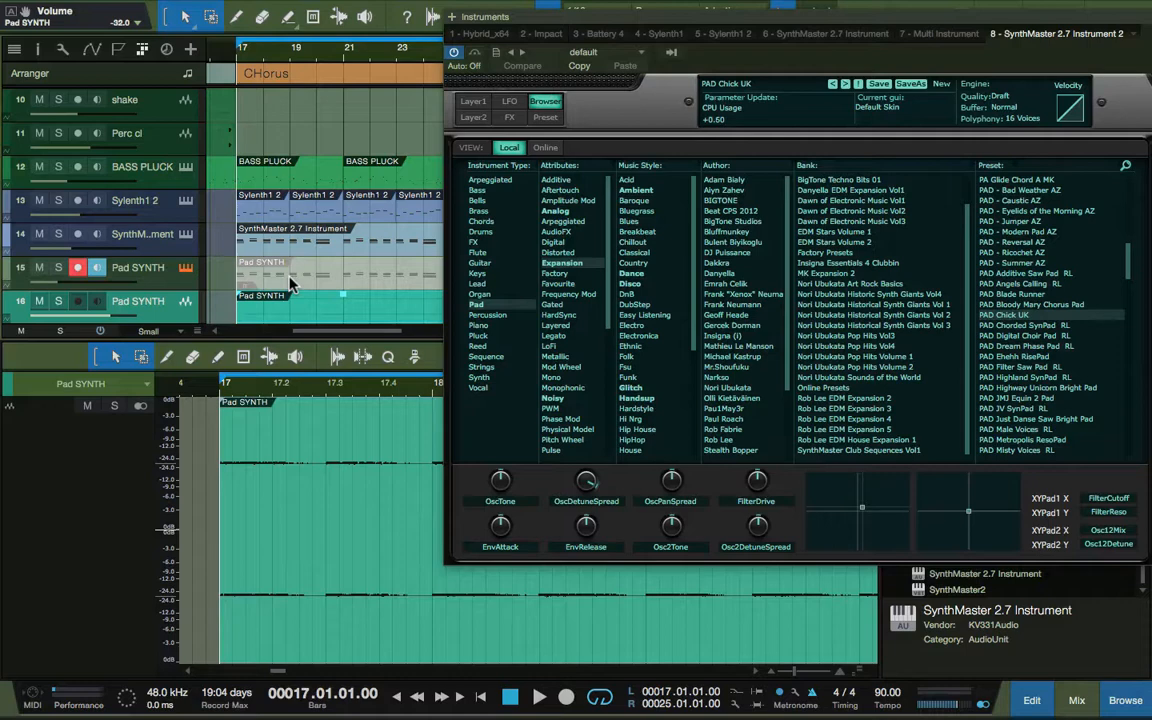
pyautogui.click(282, 276)
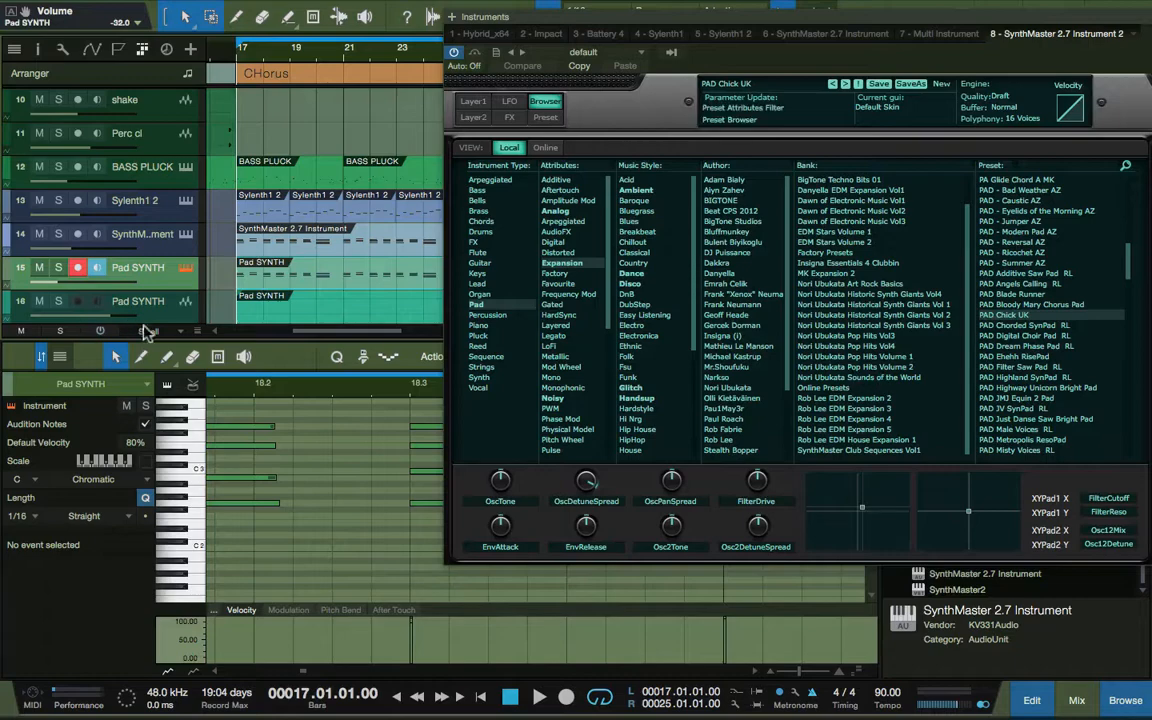
# Return from the bounced audio track to the Pad SYNTH instrument track and close the SynthMaster window.
pyautogui.click(162, 296)
pyautogui.click(160, 264)
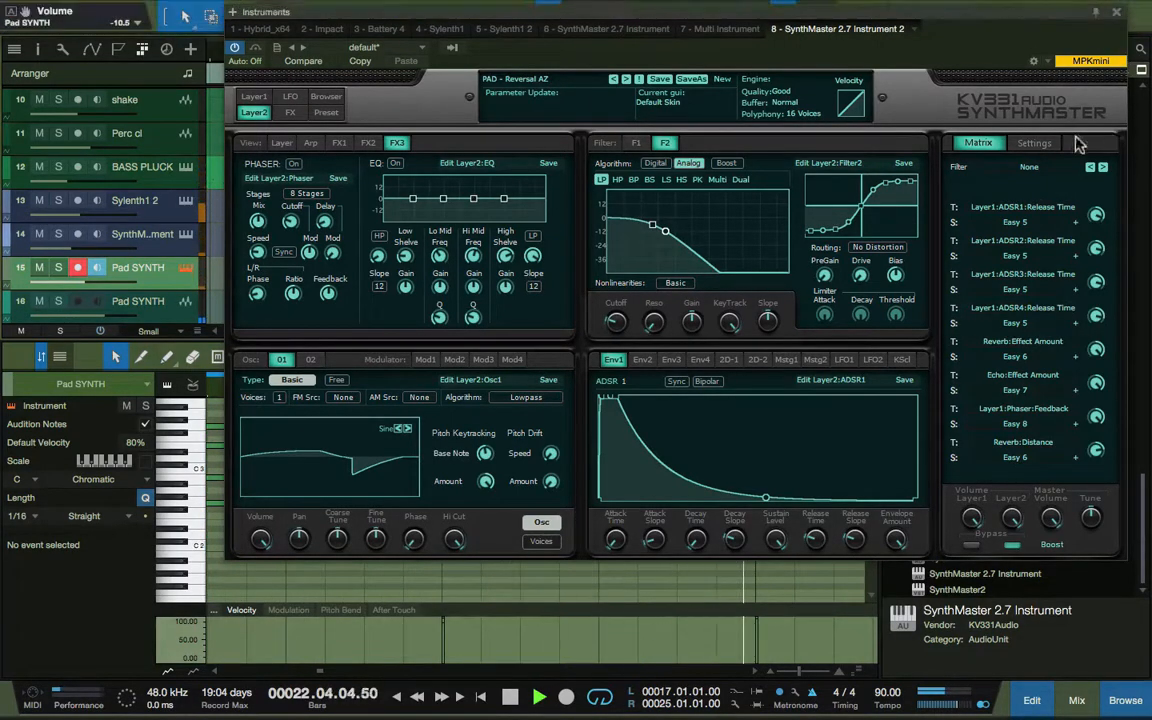
pyautogui.click(1116, 13)
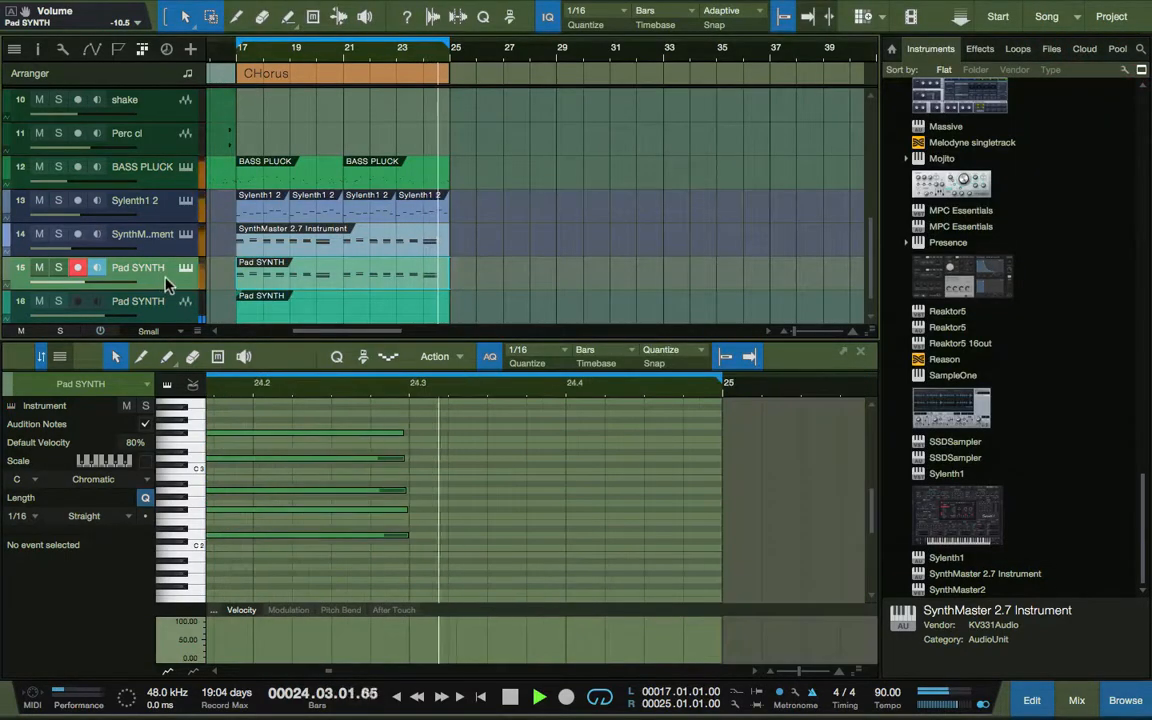
# Insert a Pro EQ from the effects browser on the Pad SYNTH instrument track.
pyautogui.click(980, 48)
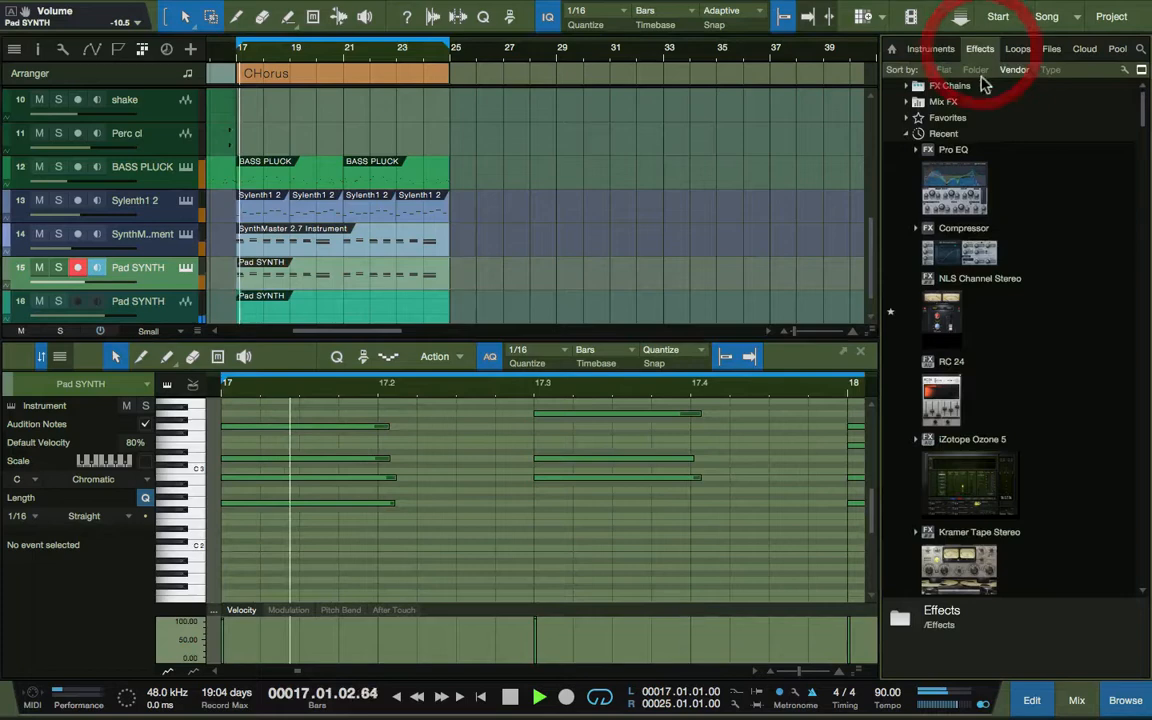
pyautogui.click(968, 188)
pyautogui.moveTo(968, 188); pyautogui.dragTo(275, 276)
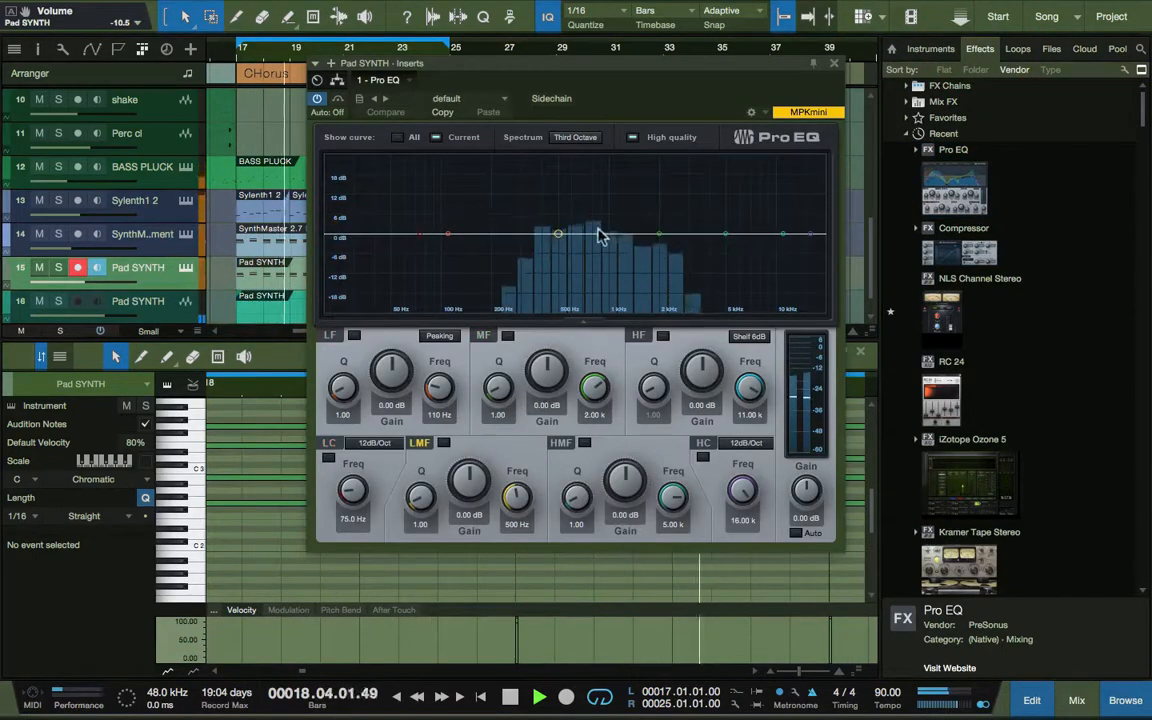
# Cut the Pro EQ's LMF band to -7.29 dB at 475 Hz while auditioning the chorus, close the EQ and stop playback.
pyautogui.moveTo(575, 238); pyautogui.dragTo(557, 270)
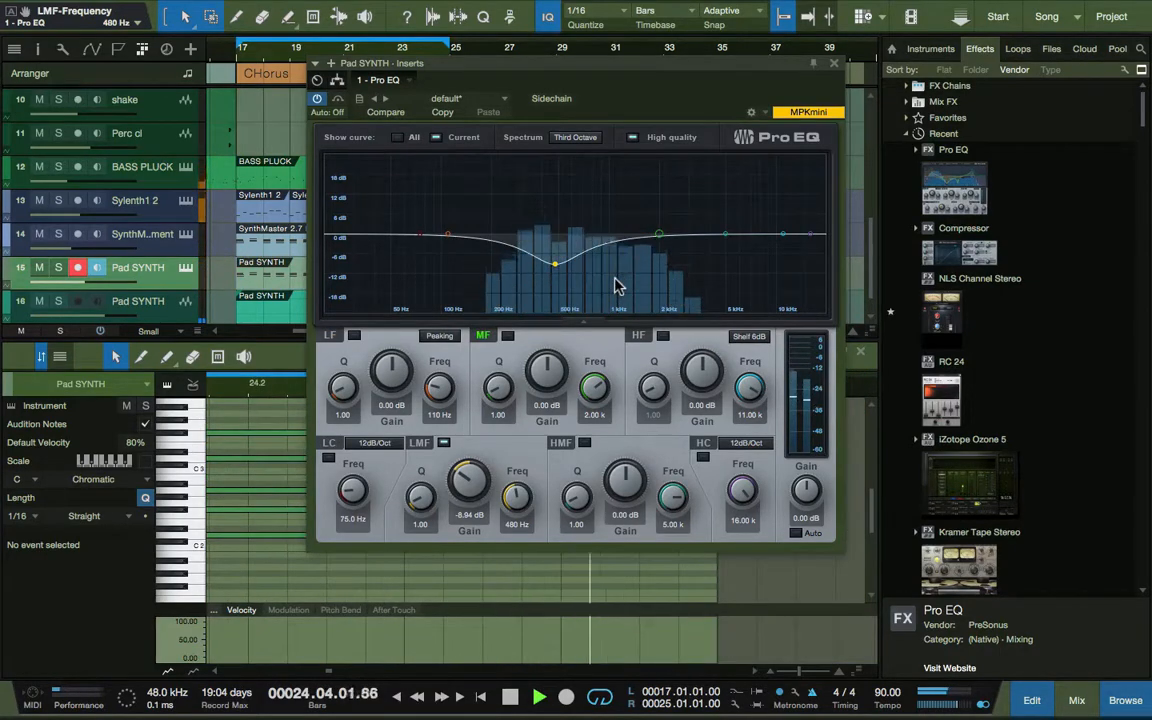
pyautogui.press('space')
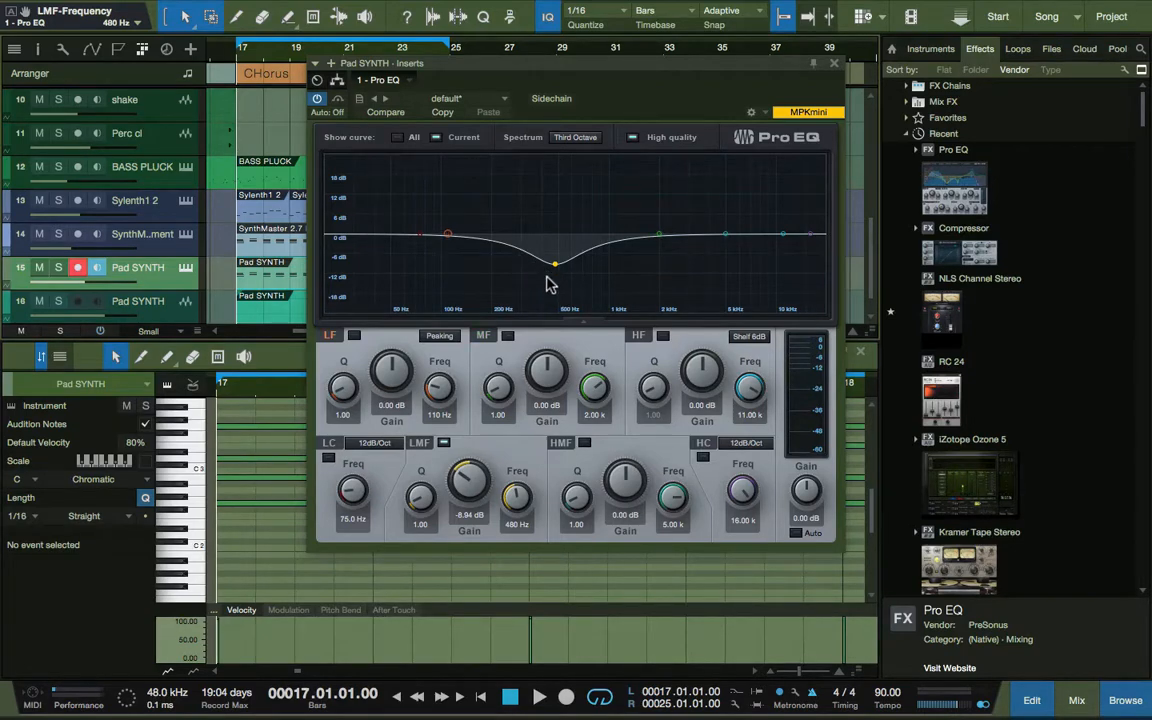
pyautogui.click(554, 266)
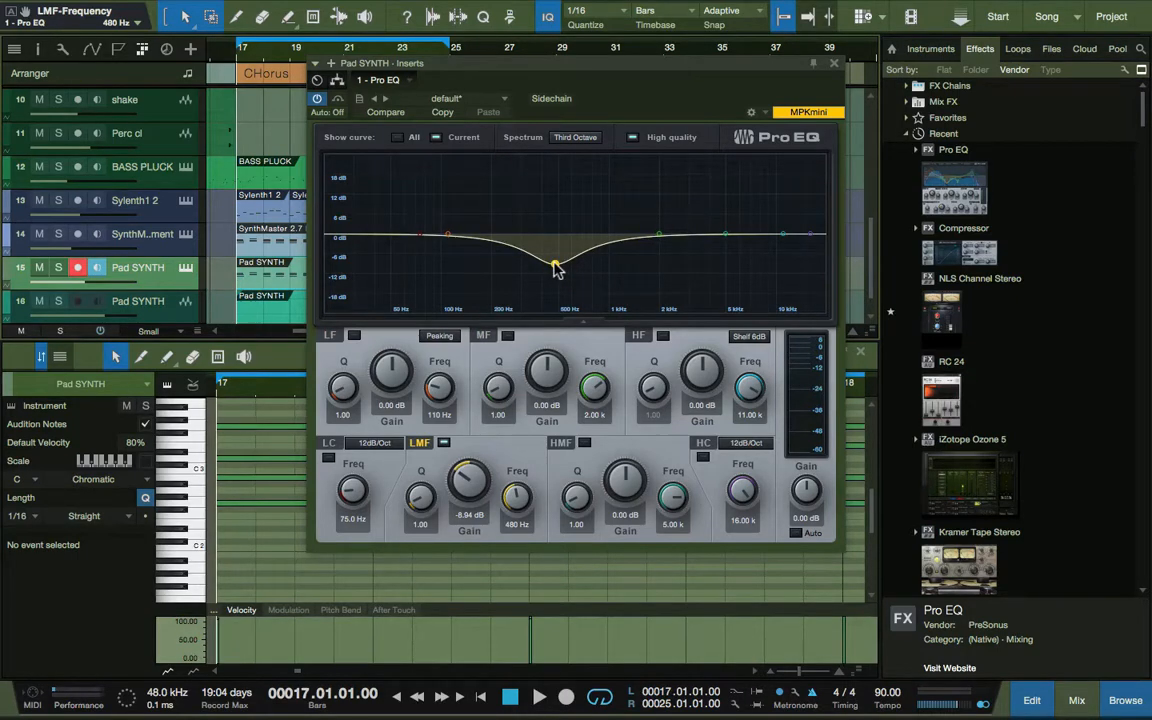
pyautogui.press('space')
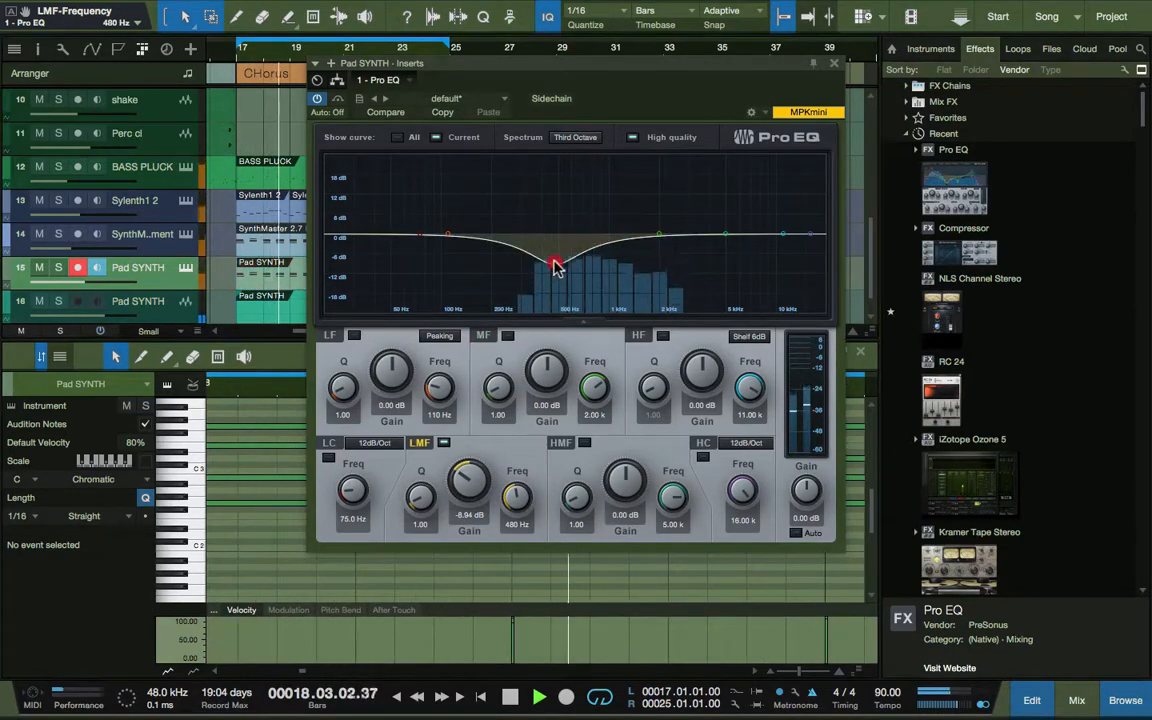
pyautogui.moveTo(557, 268); pyautogui.dragTo(556, 263)
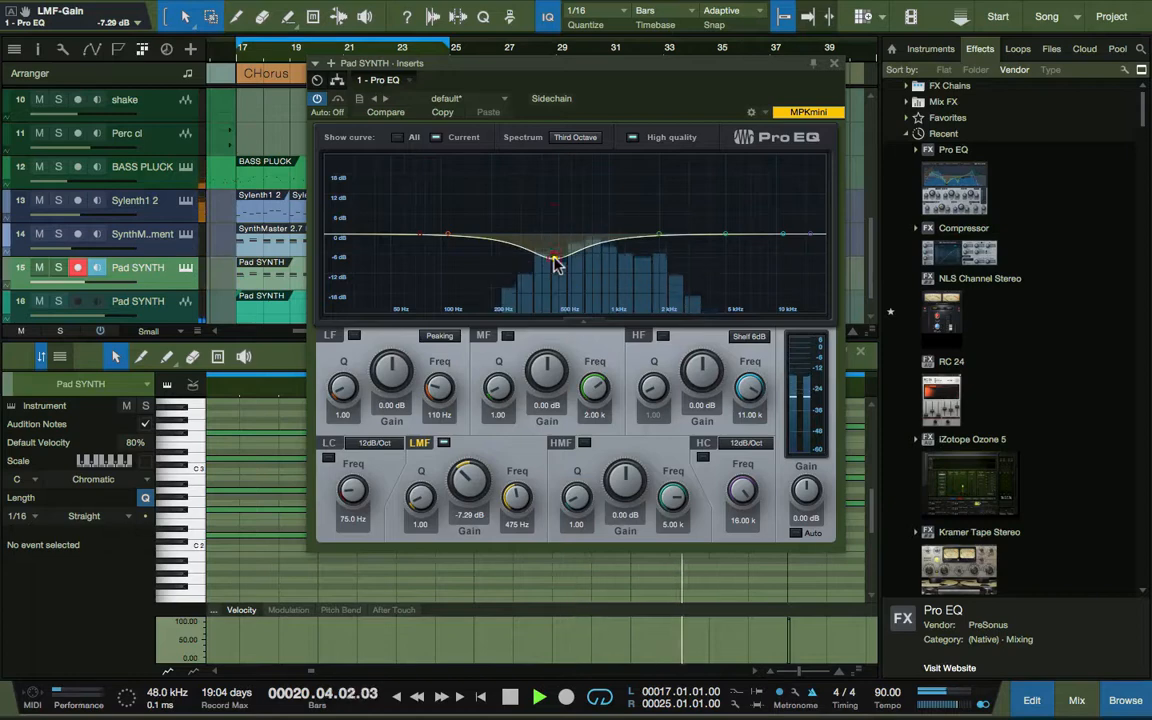
pyautogui.click(835, 64)
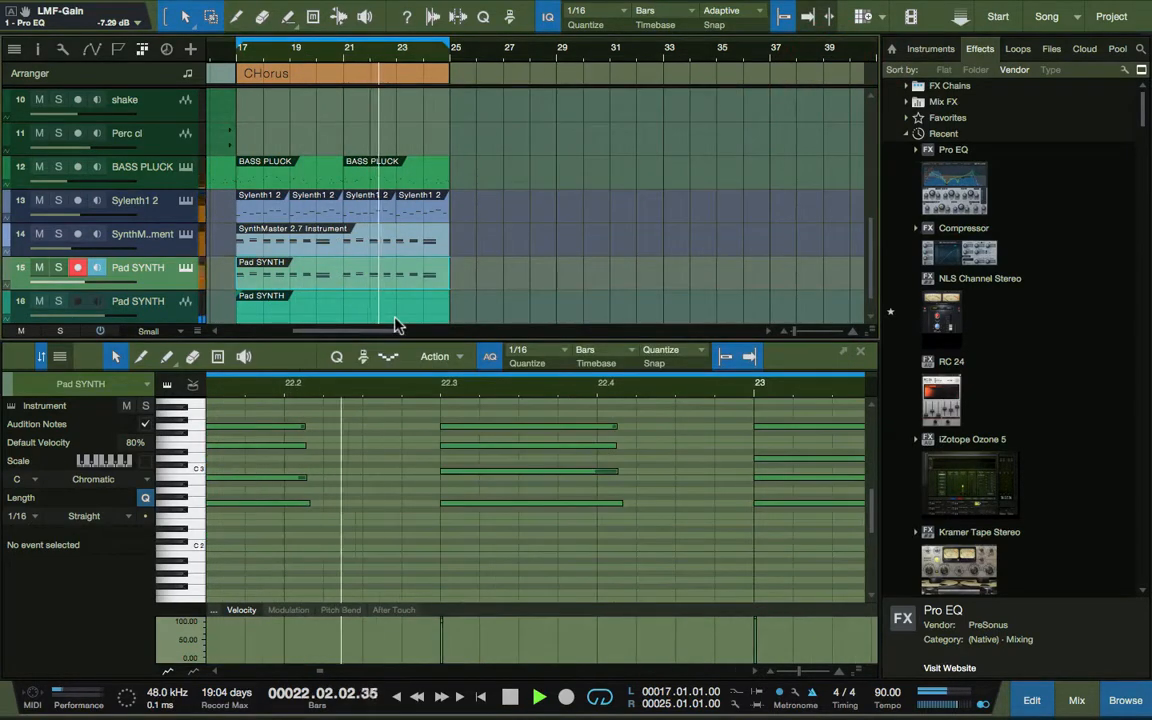
pyautogui.press('space')
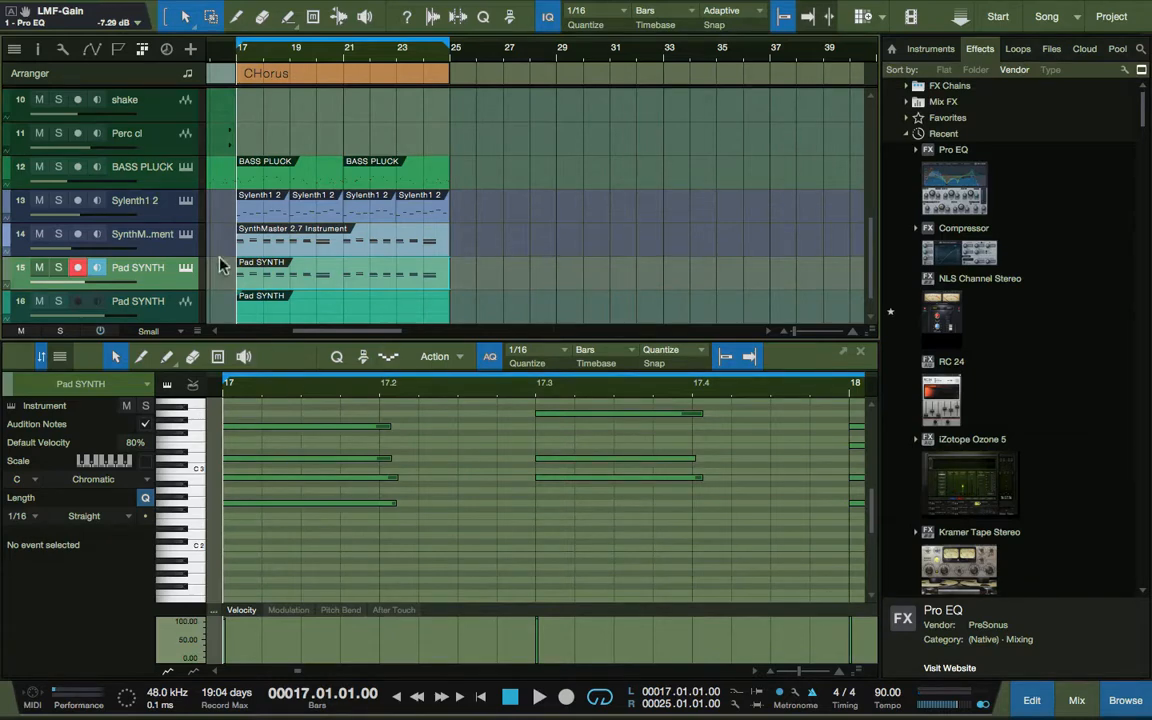
# Play the song from bar 12.4 into the chorus and check which drum, bass and synth tracks have events there.
pyautogui.scroll(-1, 248, 195)
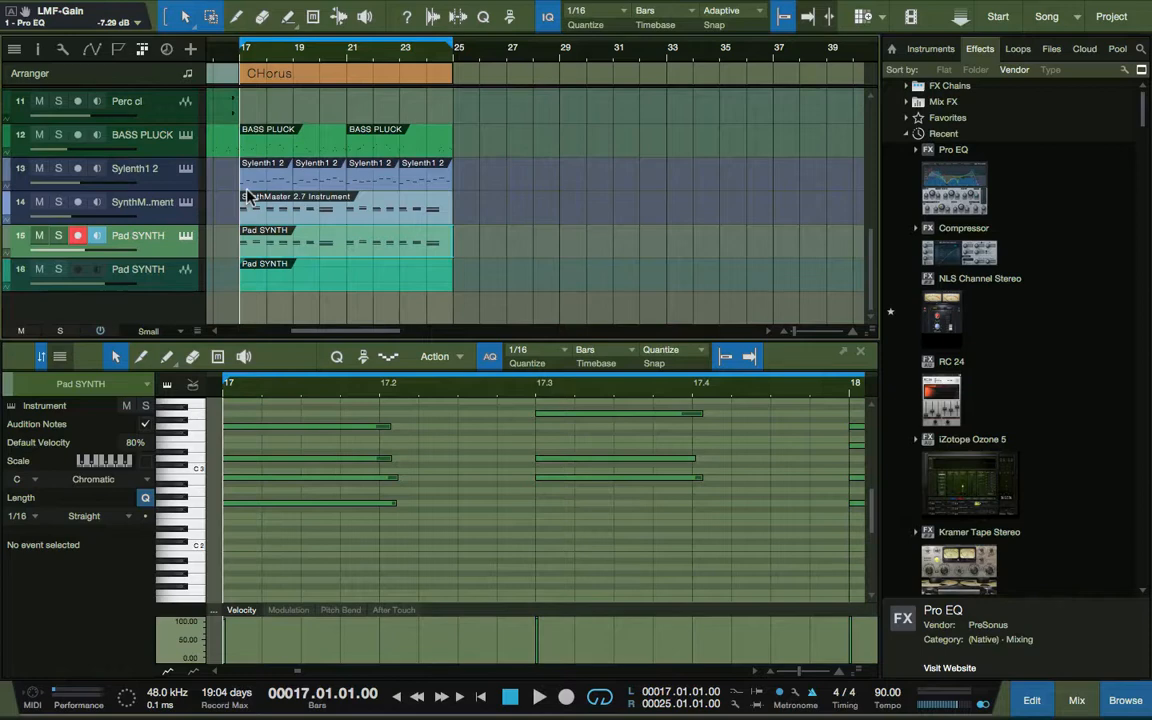
pyautogui.hscroll(-5, 248, 195)
pyautogui.scroll(3, 248, 195)
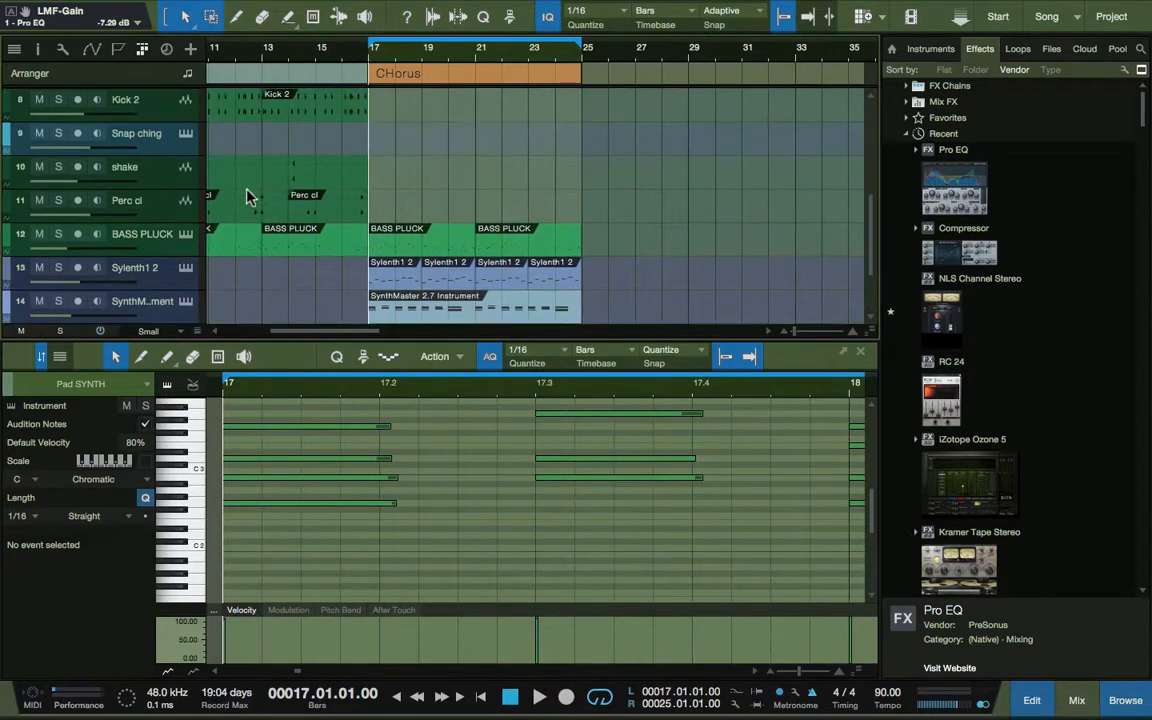
pyautogui.scroll(4, 248, 195)
pyautogui.scroll(-7, 249, 193)
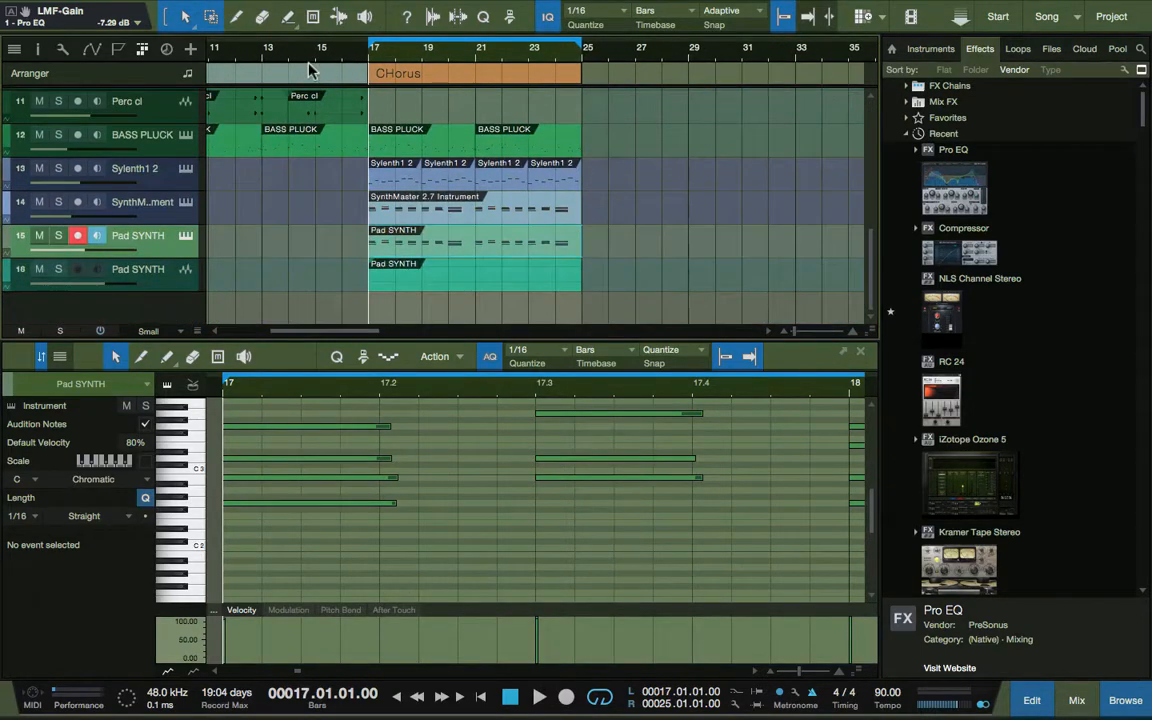
pyautogui.click(257, 55)
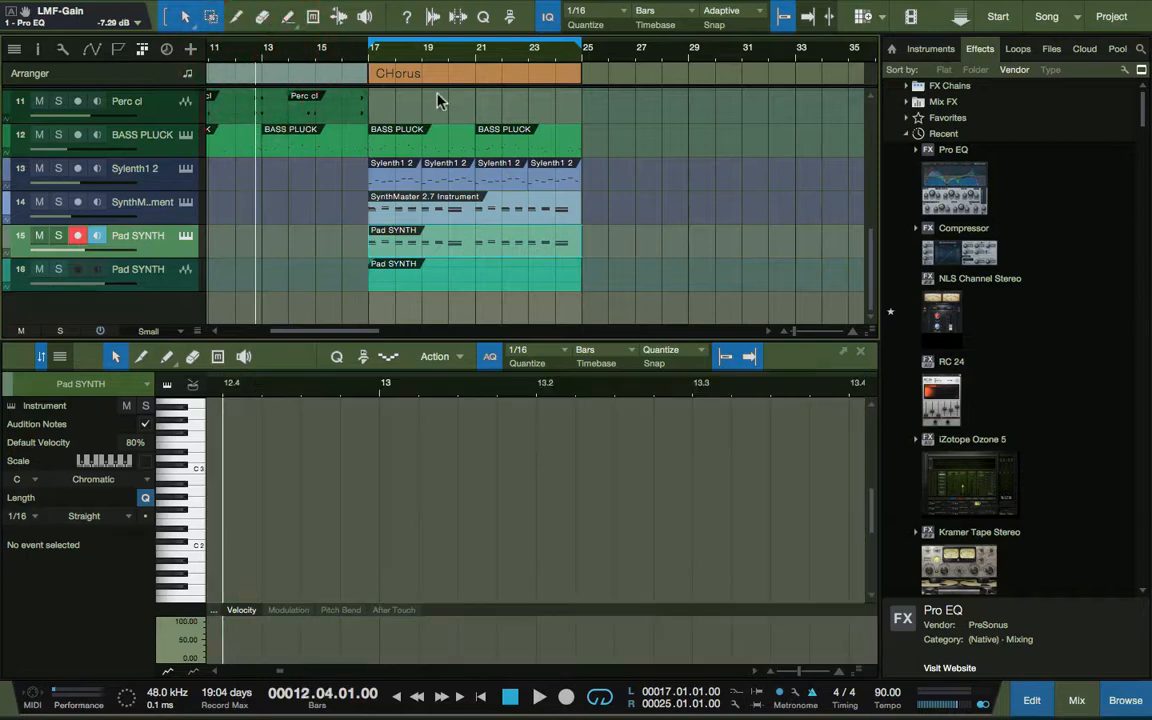
pyautogui.press('space')
pyautogui.scroll(5, 507, 150)
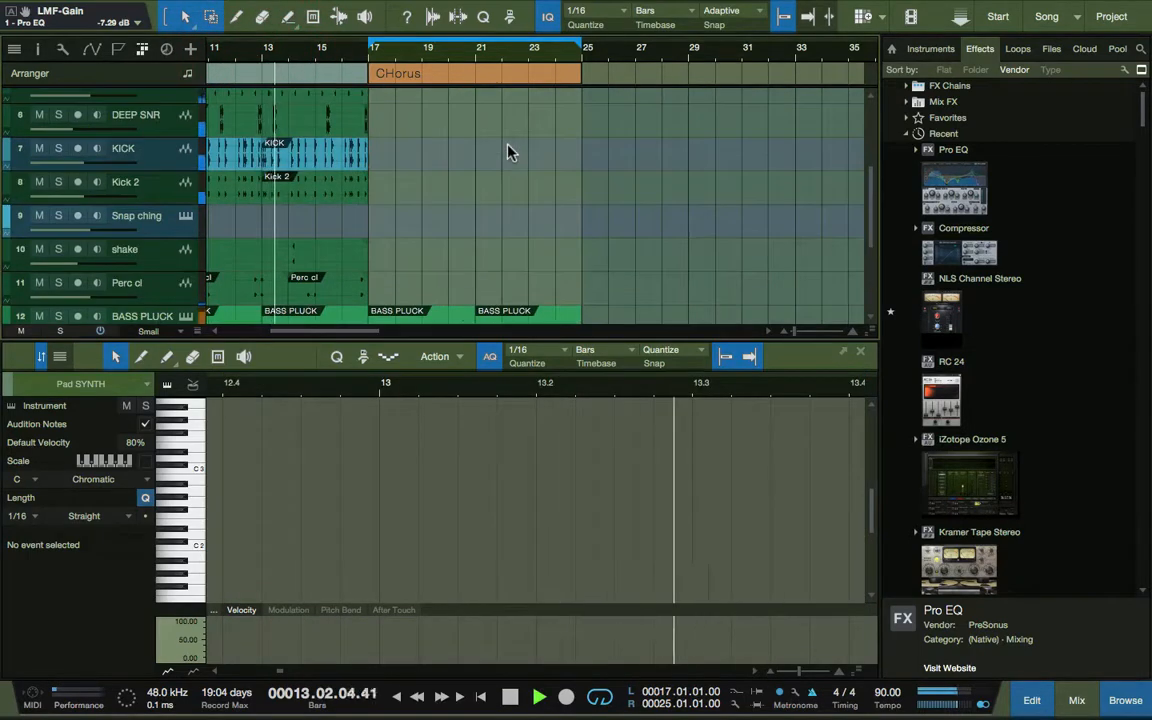
pyautogui.scroll(-2, 509, 152)
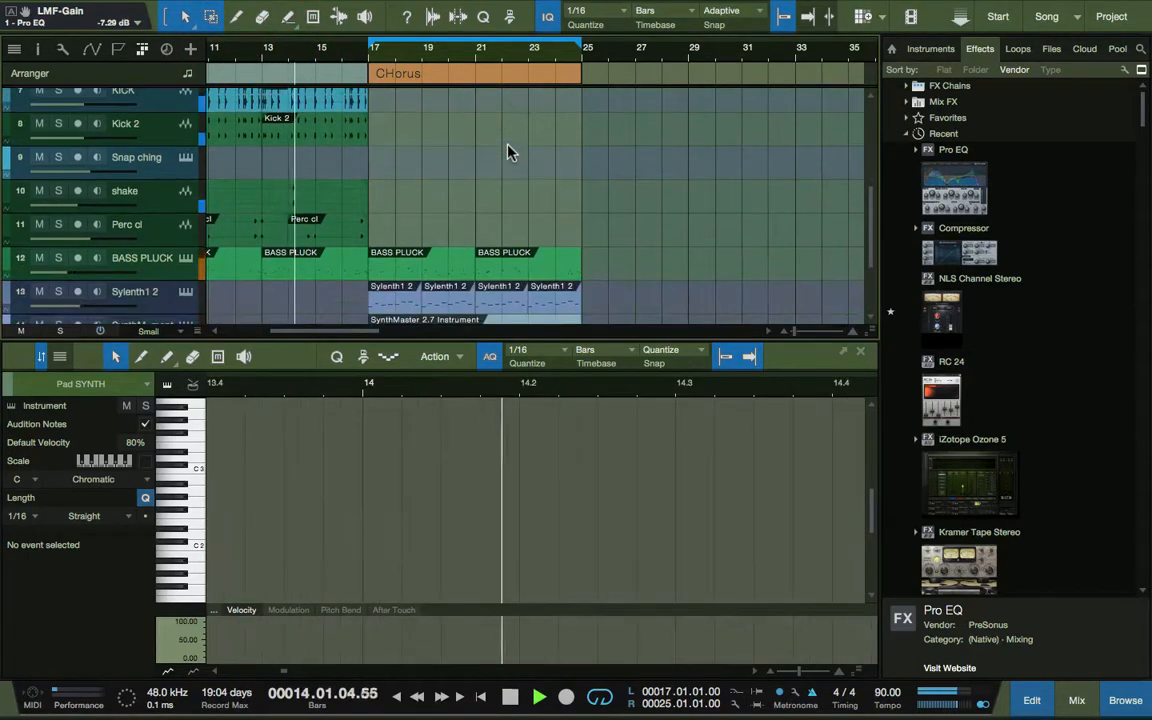
pyautogui.scroll(-3, 507, 150)
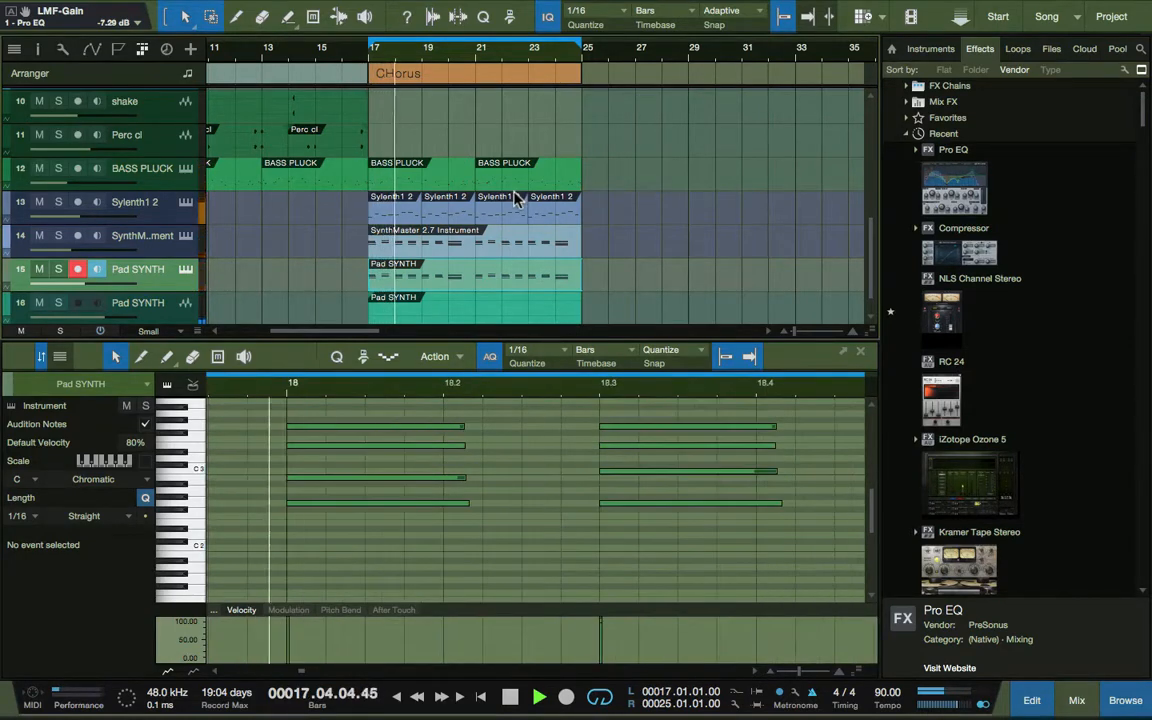
pyautogui.hscroll(3, 461, 156)
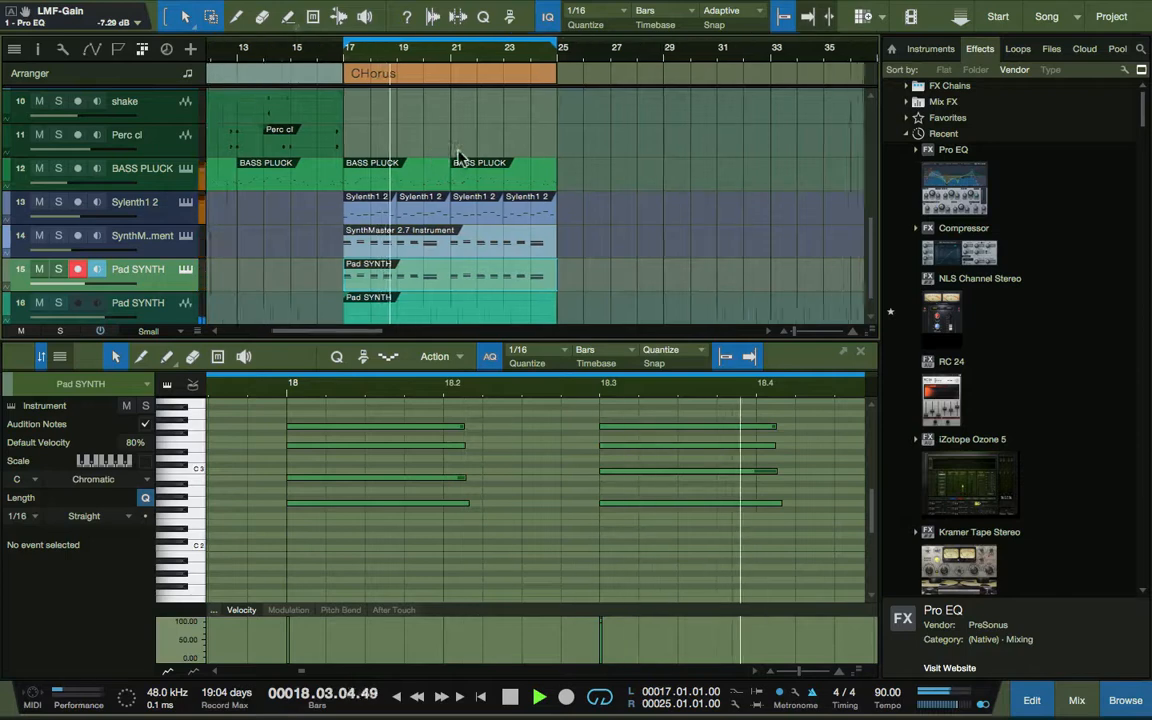
pyautogui.scroll(1, 461, 156)
pyautogui.scroll(5, 461, 156)
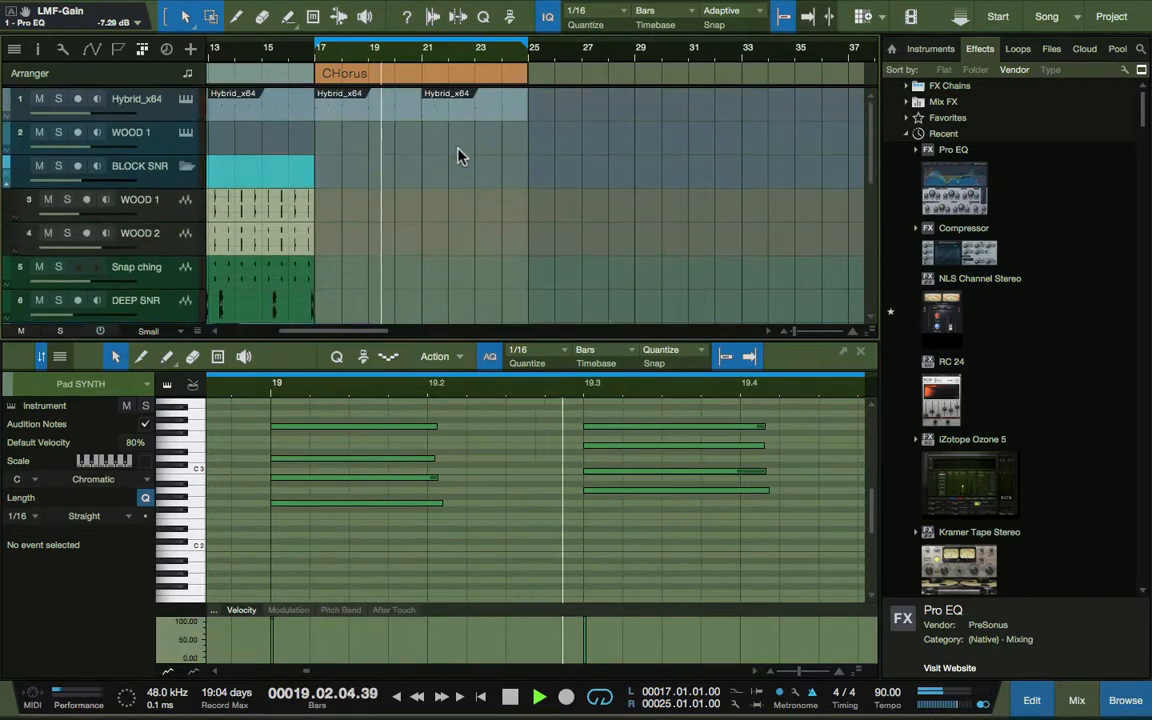
pyautogui.scroll(-6, 461, 156)
pyautogui.scroll(-1, 461, 156)
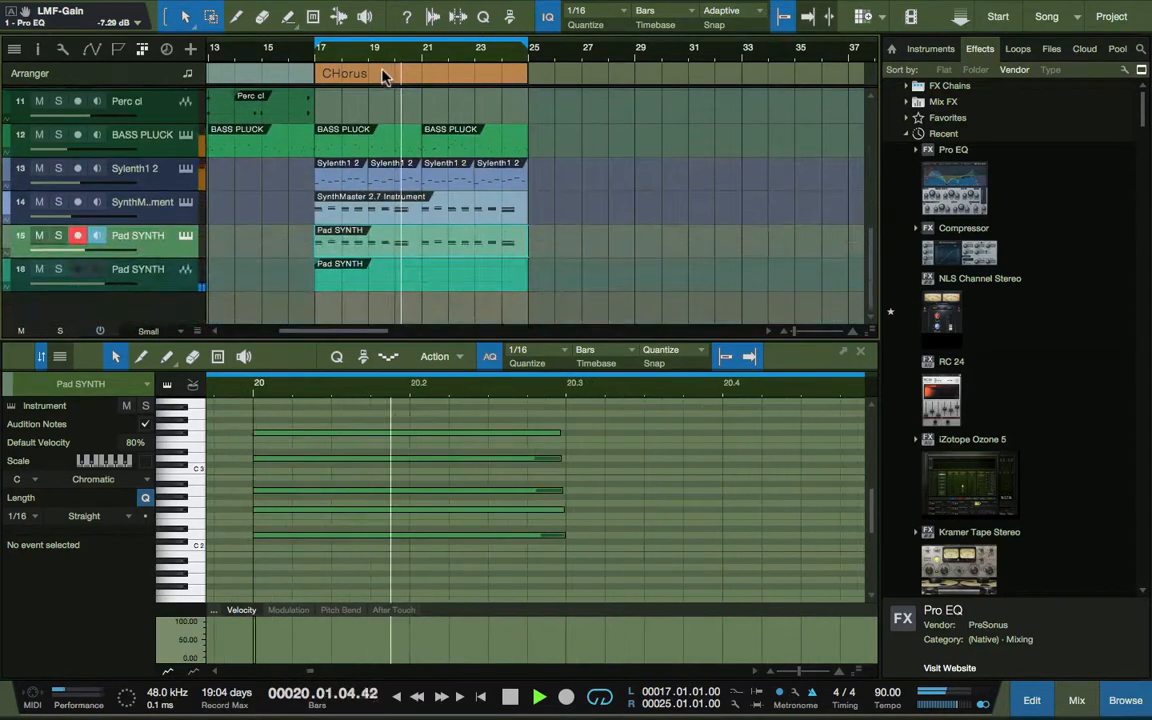
# Duplicate the CHorus arranger section with all its events to bar 25 and stop playback.
pyautogui.click(386, 73)
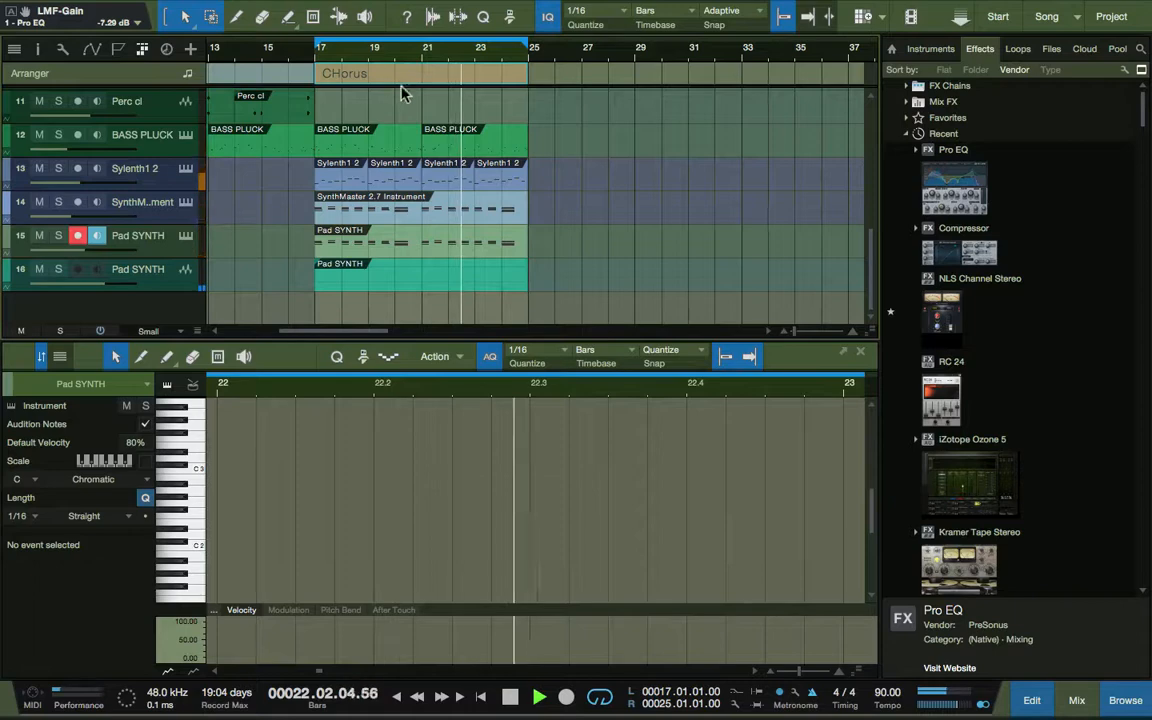
pyautogui.hscroll(-4, 390, 78)
pyautogui.hscroll(5, 390, 78)
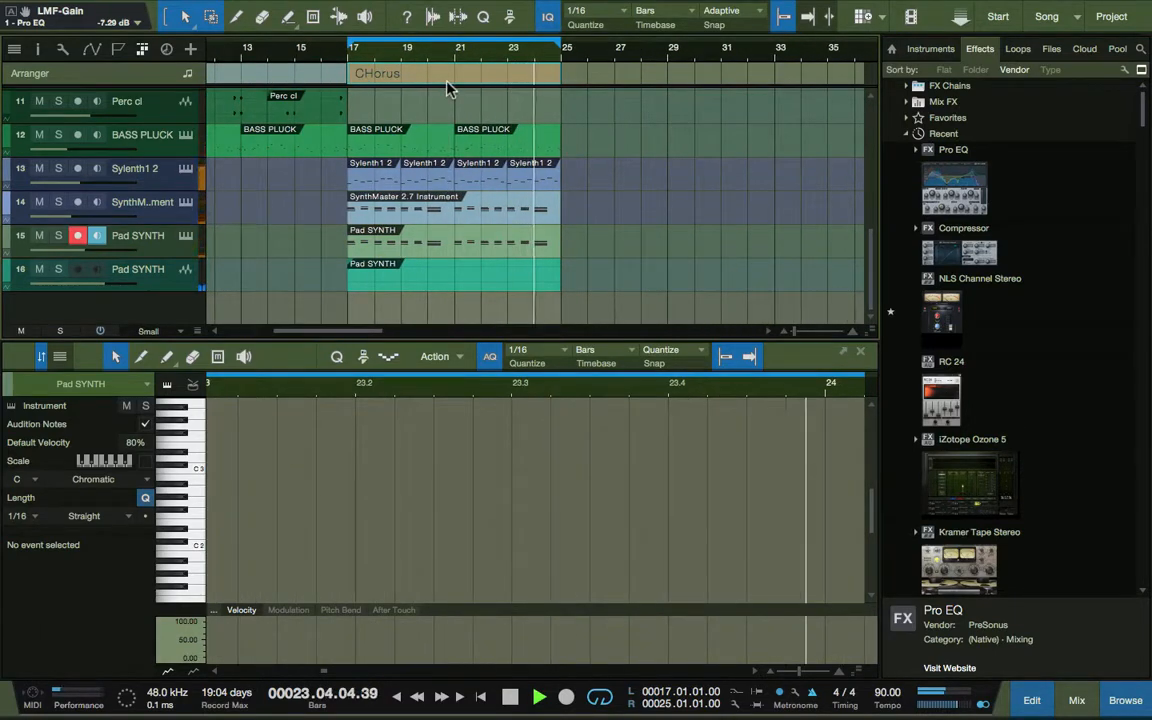
pyautogui.press('d')
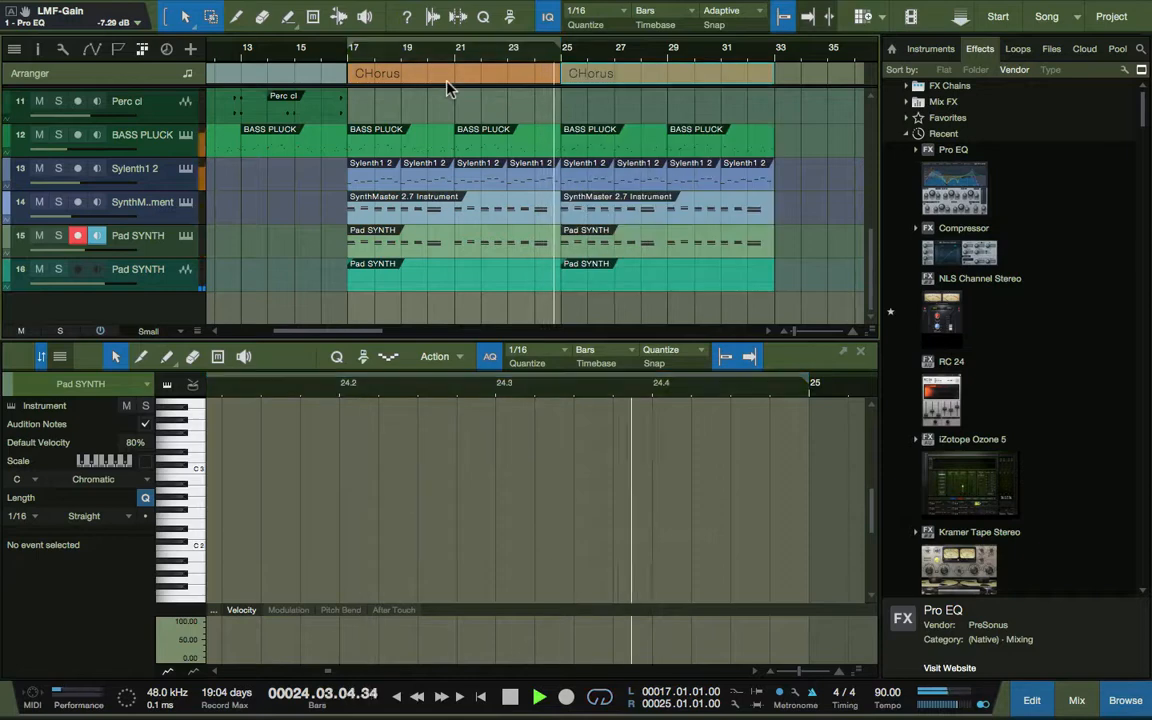
pyautogui.moveTo(470, 52); pyautogui.dragTo(436, 56)
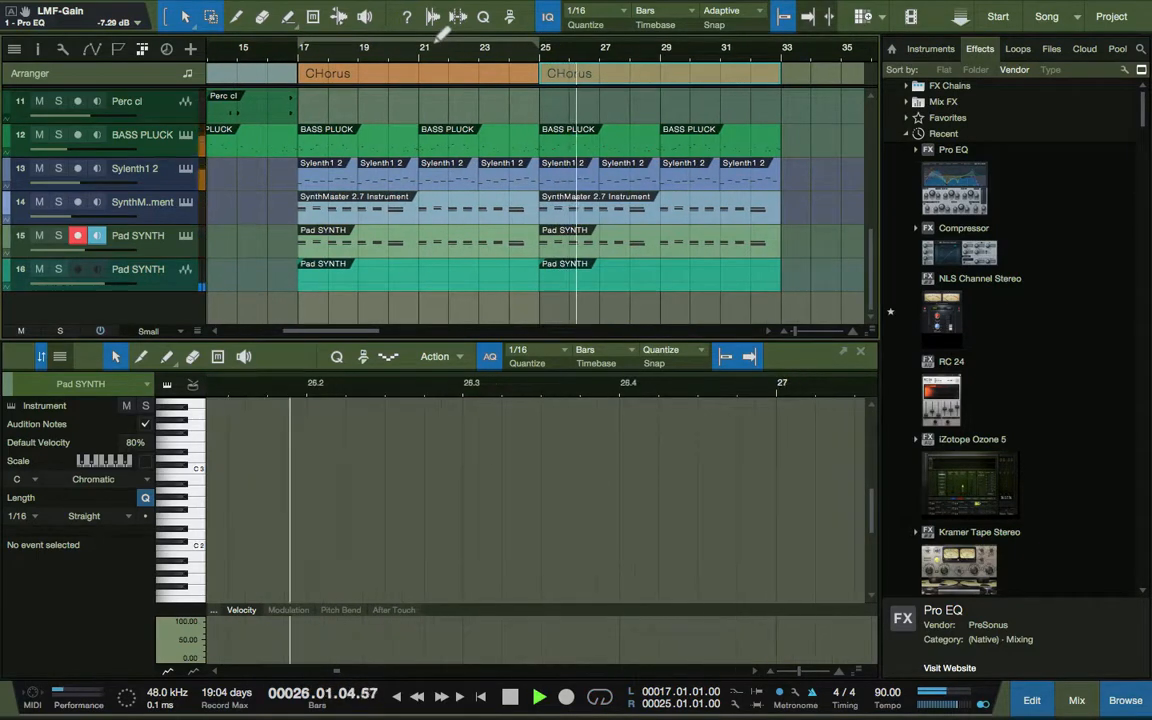
pyautogui.press('space')
# Select all events of the duplicated chorus from bar 25 to 33, examine them across the tracks, and select the first CHorus arranger section.
pyautogui.moveTo(763, 305); pyautogui.dragTo(584, 78)
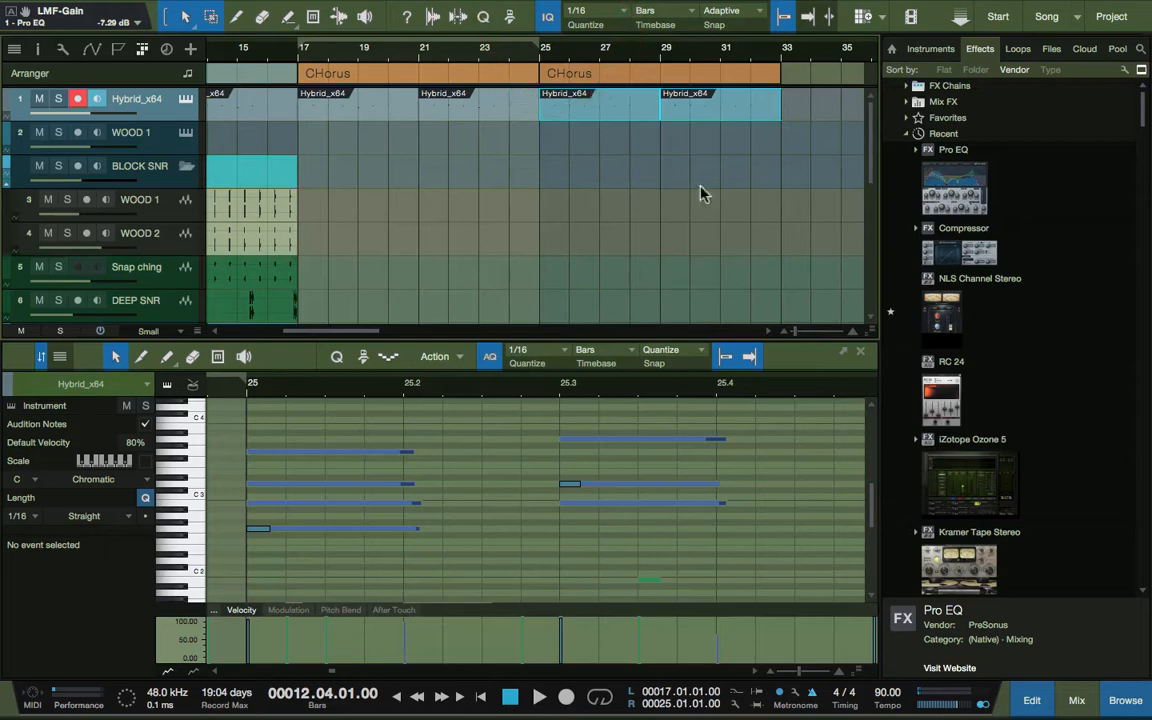
pyautogui.scroll(-4, 687, 167)
pyautogui.scroll(-5, 687, 167)
pyautogui.scroll(4, 687, 167)
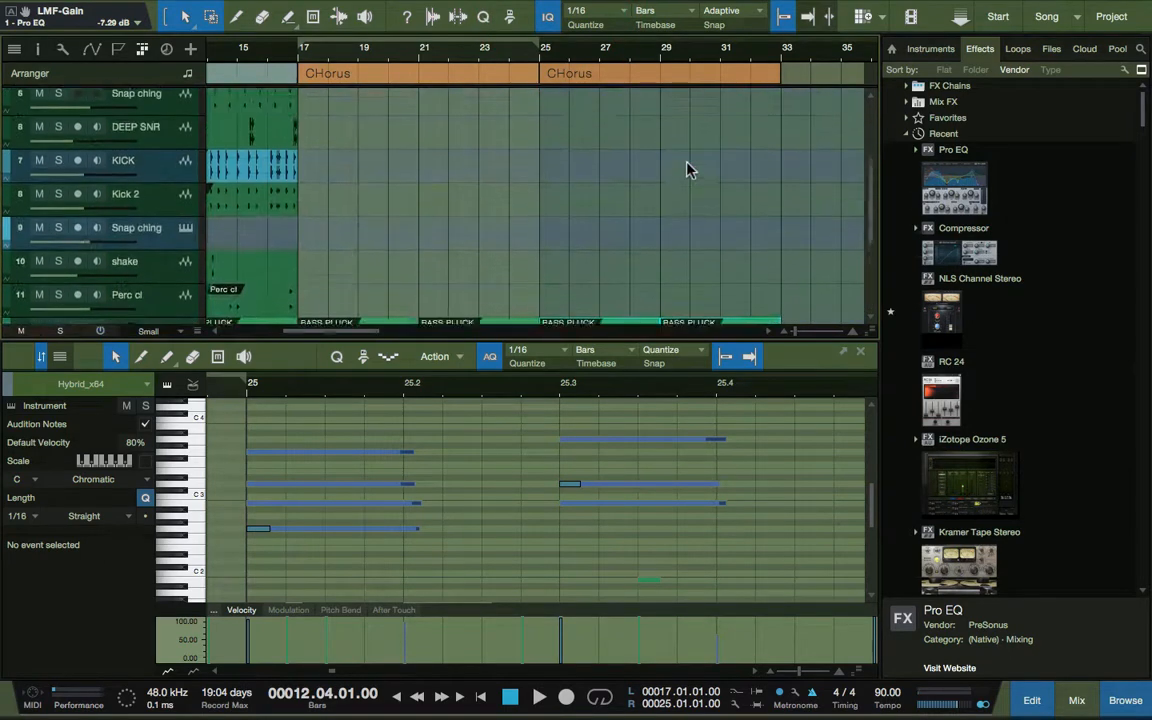
pyautogui.scroll(-5, 660, 210)
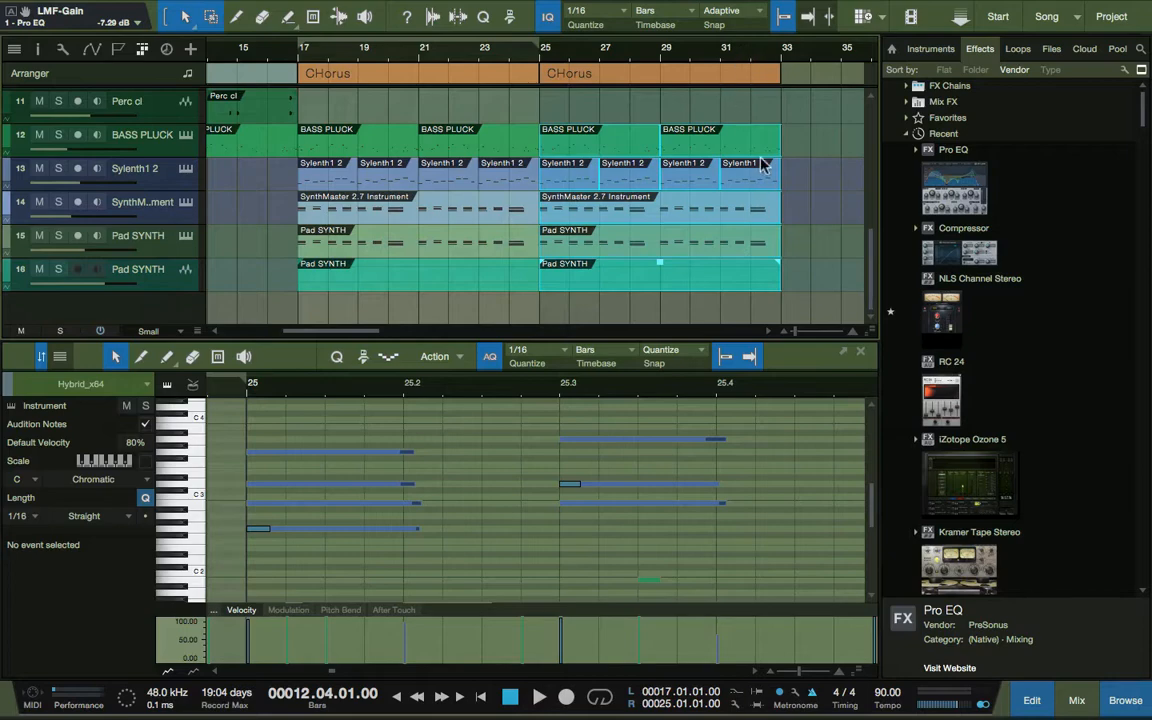
pyautogui.scroll(5, 761, 162)
pyautogui.scroll(-1, 761, 162)
pyautogui.scroll(-4, 761, 162)
pyautogui.scroll(1, 761, 162)
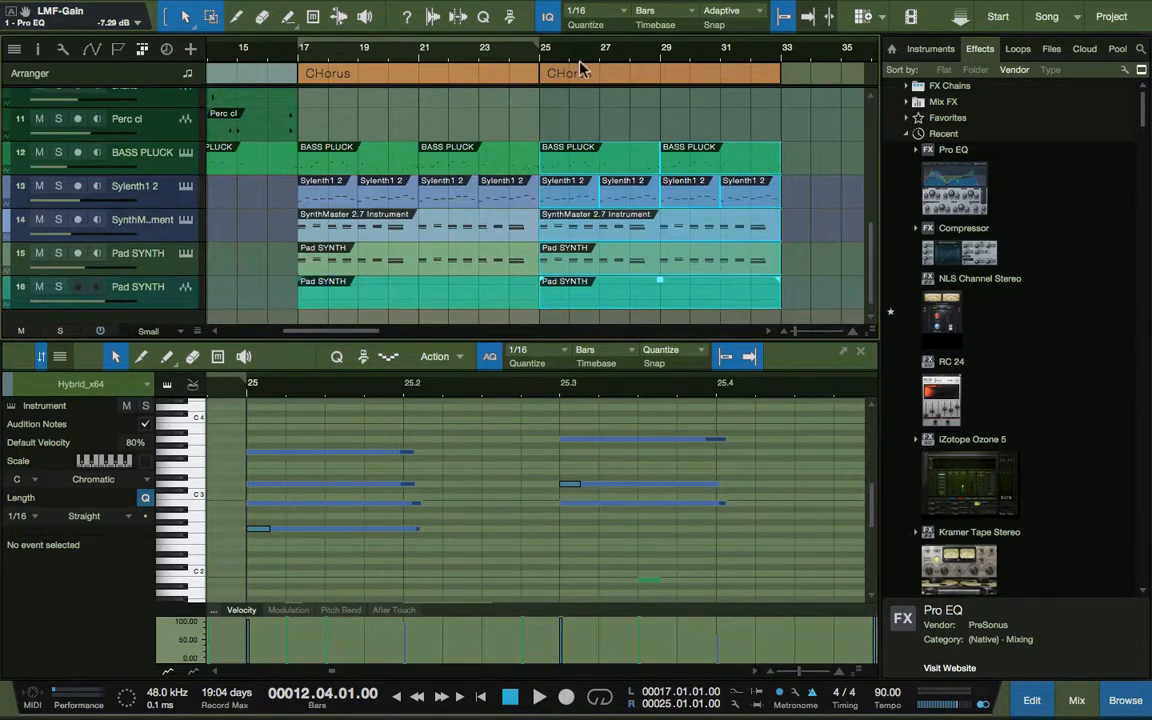
pyautogui.click(590, 73)
pyautogui.click(523, 75)
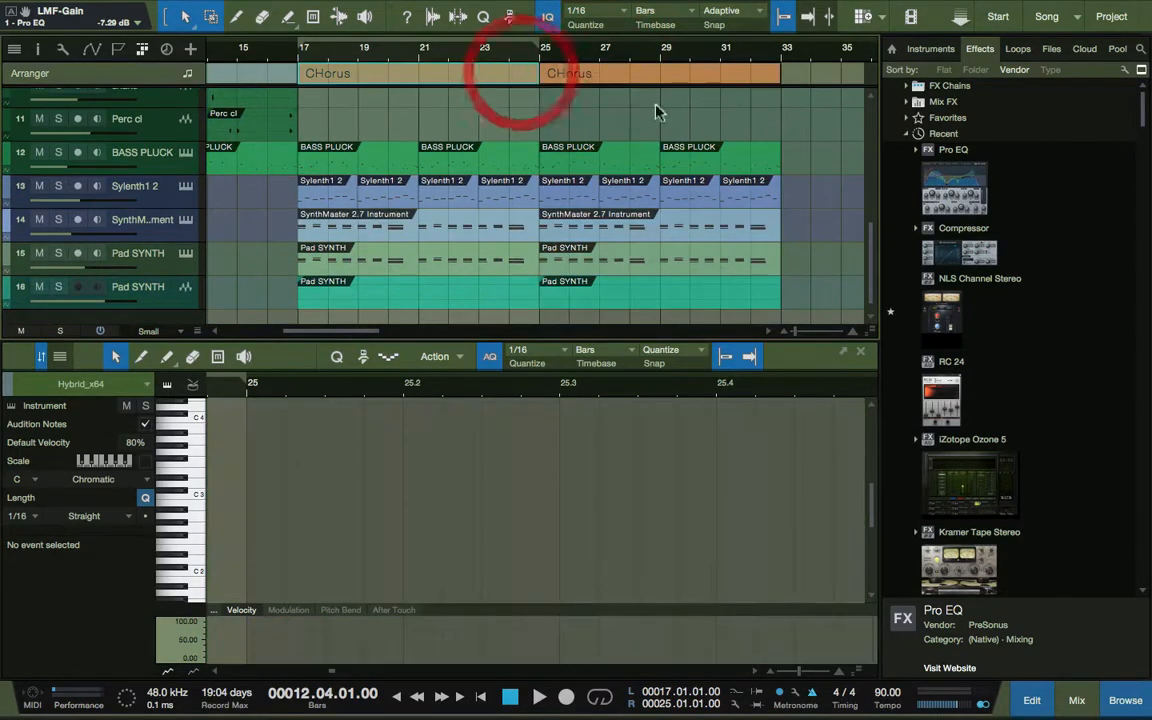
# Try adding an Outro arranger section from about bar 34 to 39, and undo it.
pyautogui.hscroll(3, 707, 126)
pyautogui.hscroll(2, 707, 126)
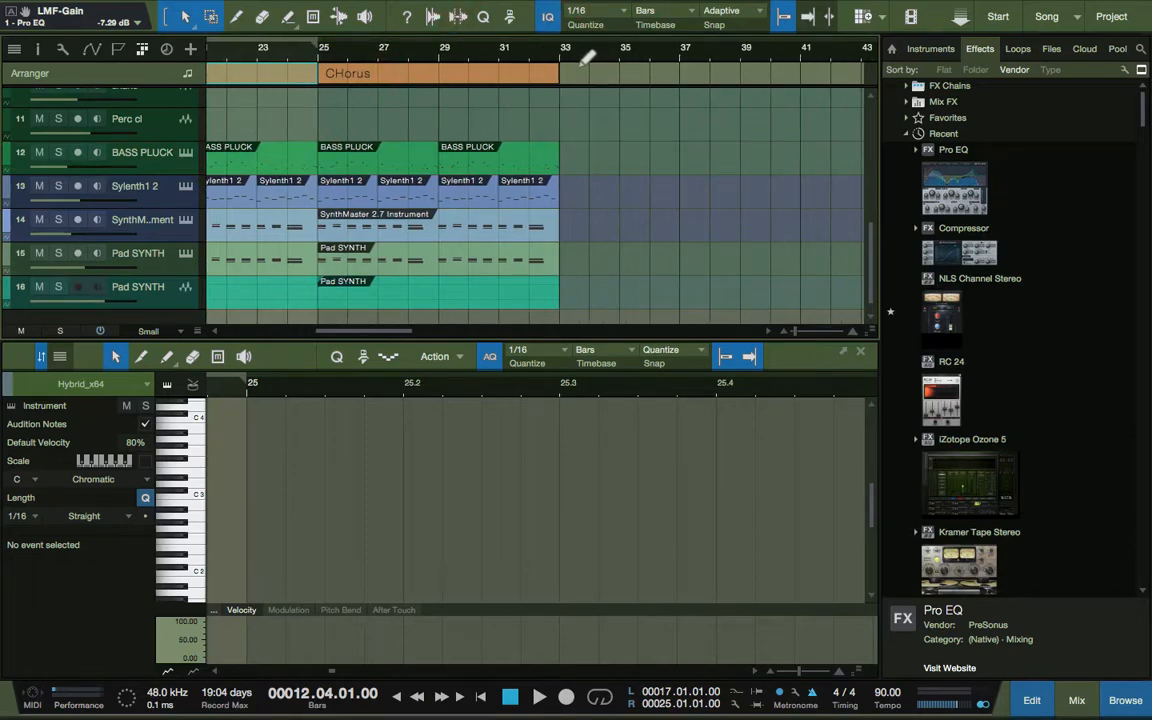
pyautogui.moveTo(592, 73); pyautogui.dragTo(745, 72)
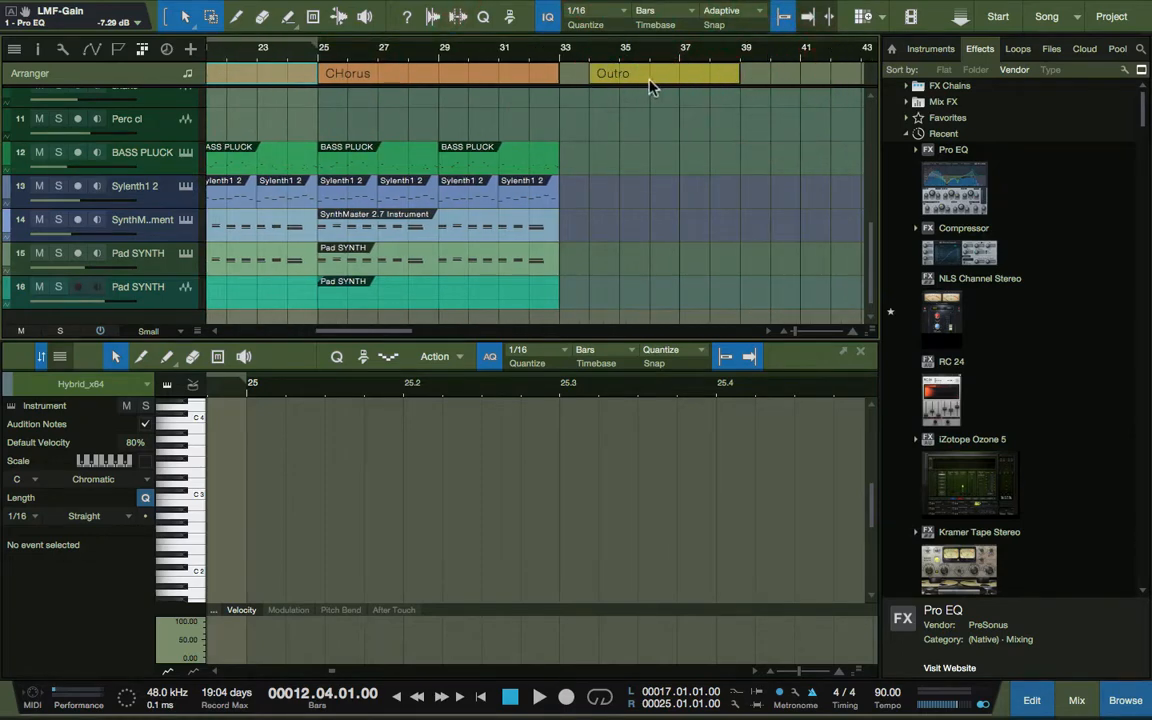
pyautogui.hotkey('ctrl', 'z')
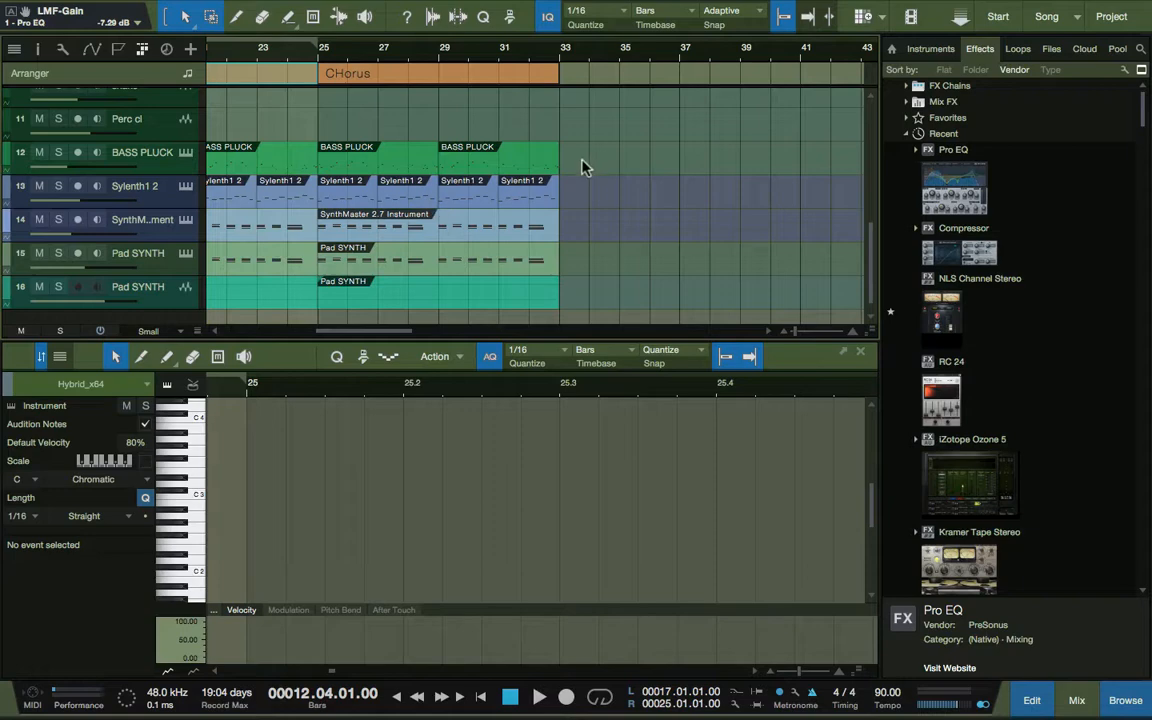
pyautogui.scroll(5, 582, 166)
pyautogui.scroll(-5, 582, 166)
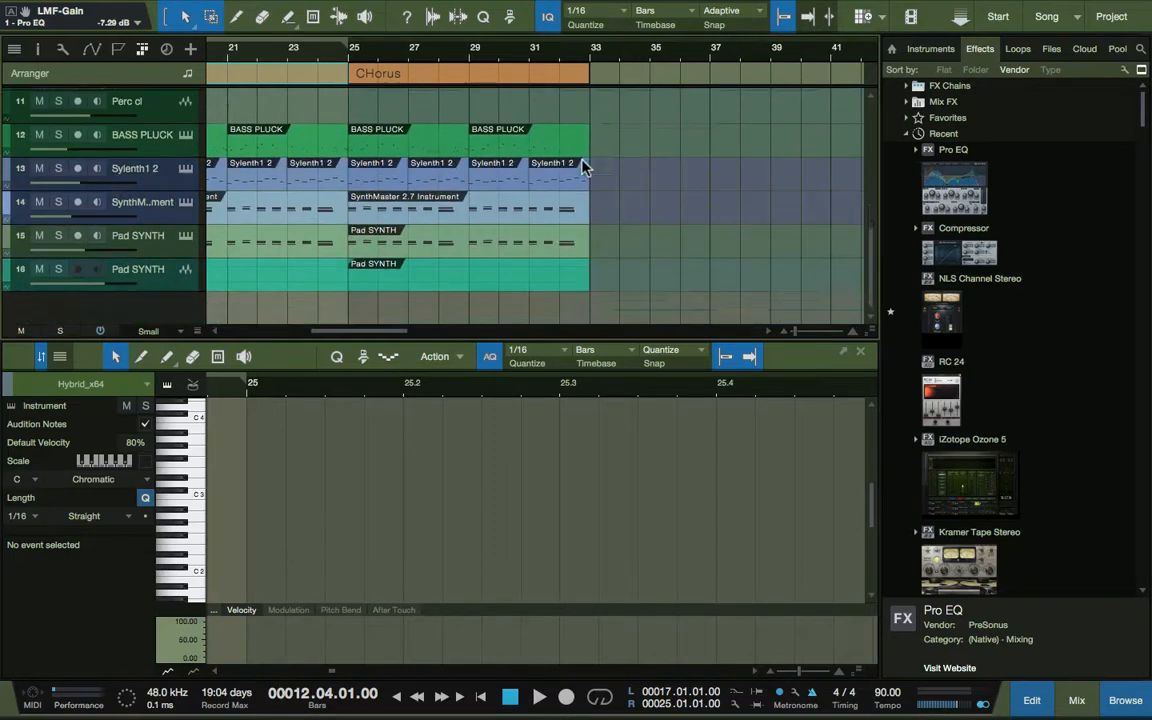
pyautogui.rightClick(478, 76)
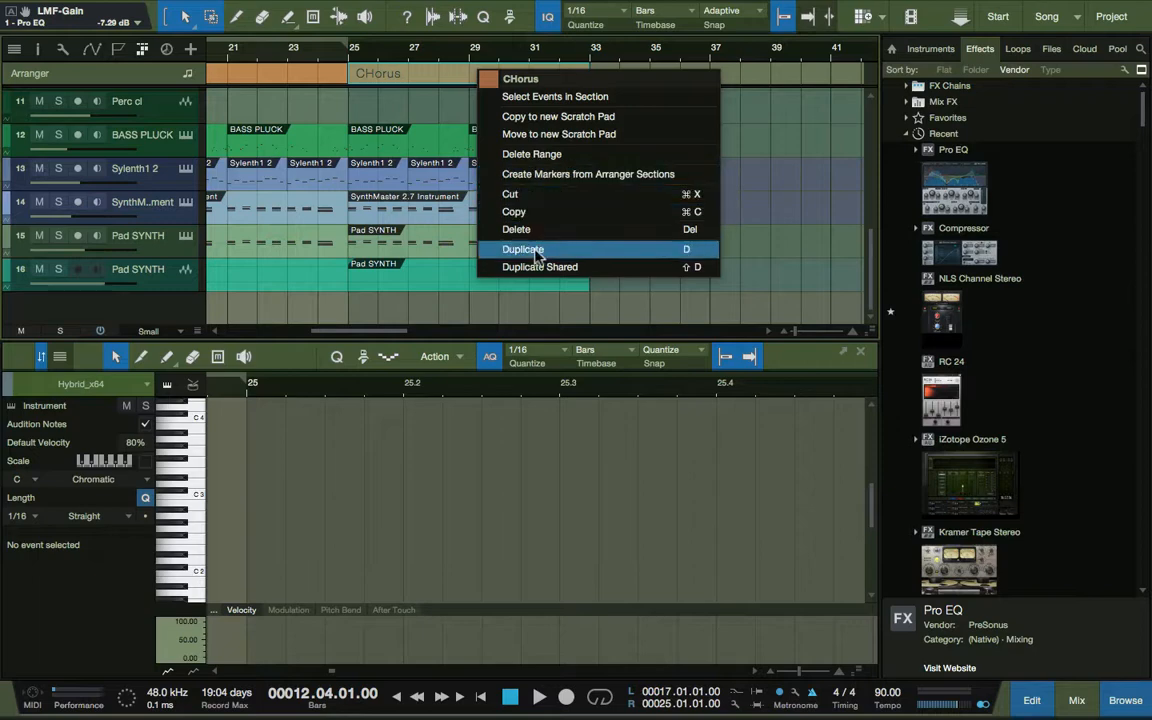
pyautogui.click(769, 257)
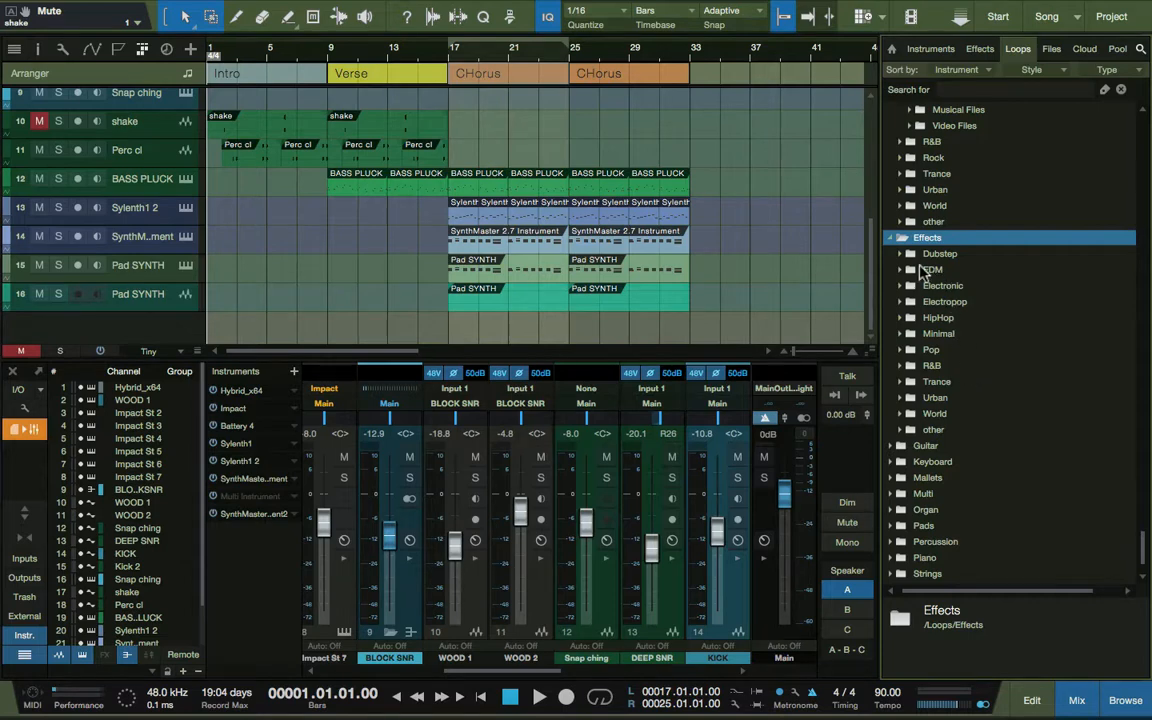
# Open the EDM audio files of the Effects loops and look through the list.
pyautogui.click(908, 270)
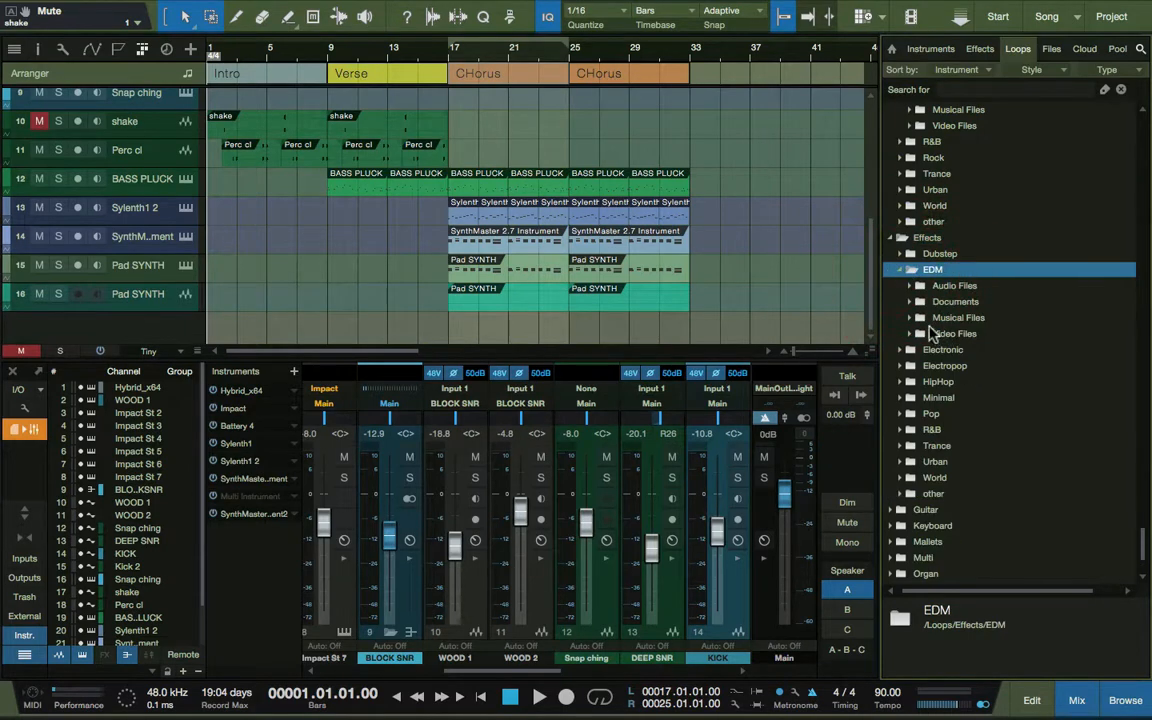
pyautogui.click(912, 287)
pyautogui.scroll(-5, 958, 403)
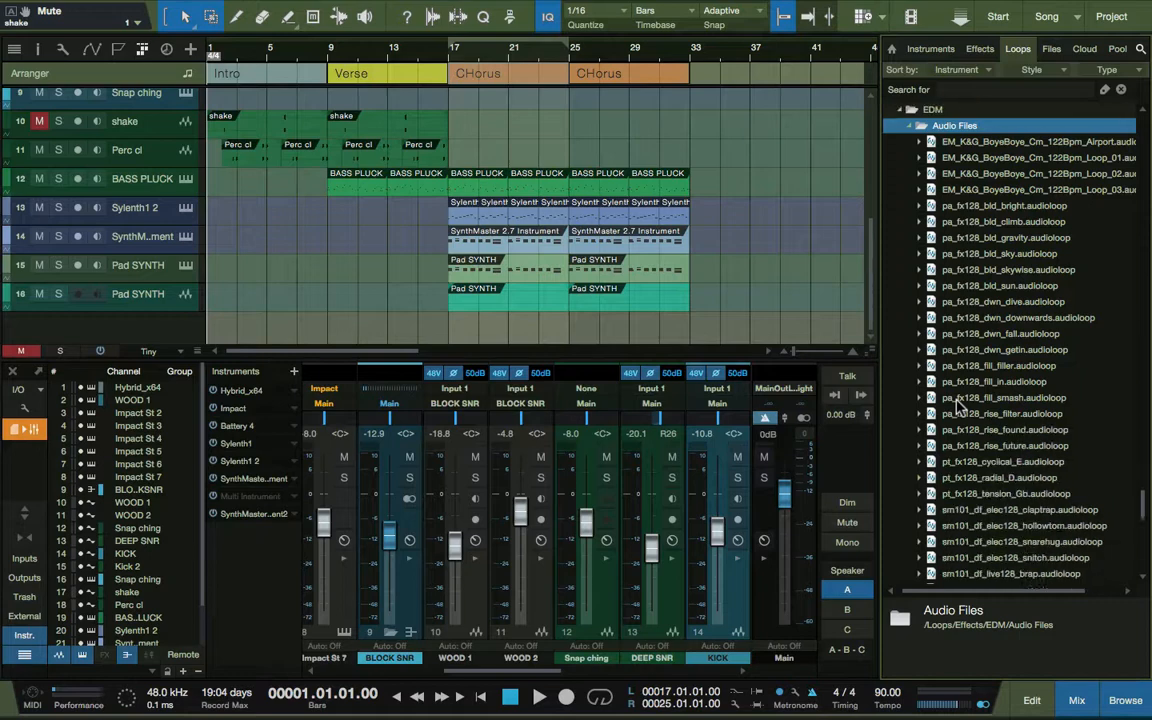
pyautogui.scroll(-5, 958, 403)
pyautogui.scroll(2, 958, 403)
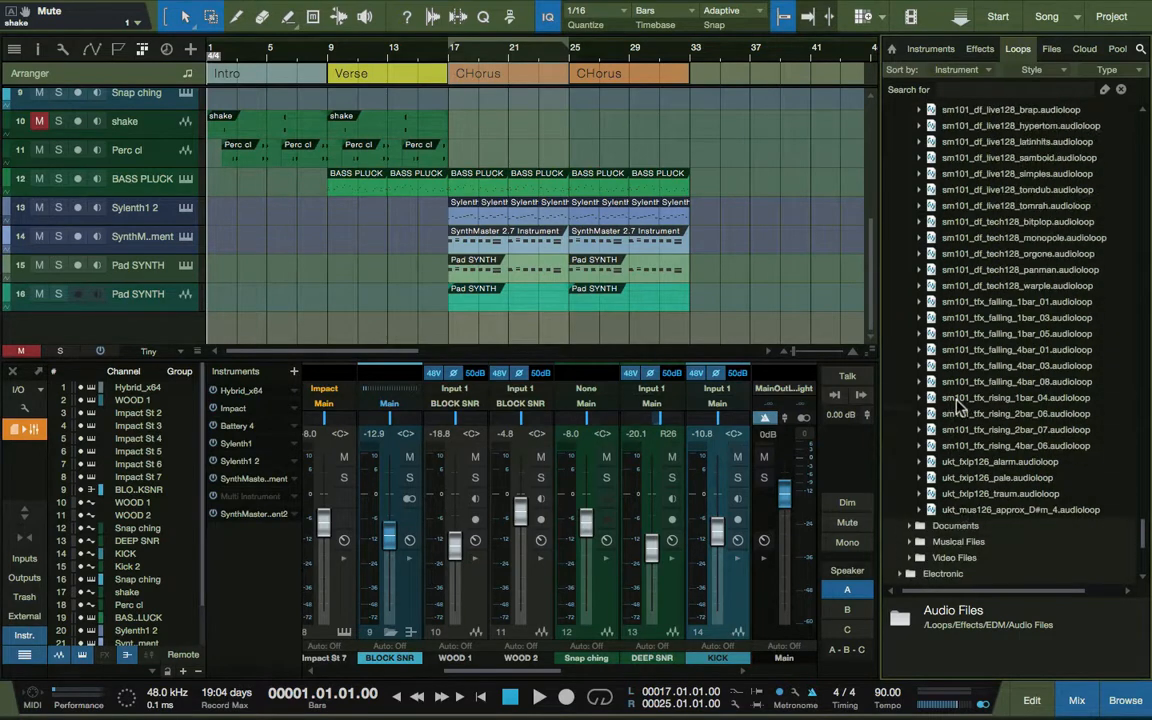
pyautogui.scroll(4, 1010, 352)
# Preview the sm101_df_live128_latinhits, sm101_df_tech128_monopole and sm101_tfx_rising_1bar_04 loops.
pyautogui.click(1010, 350)
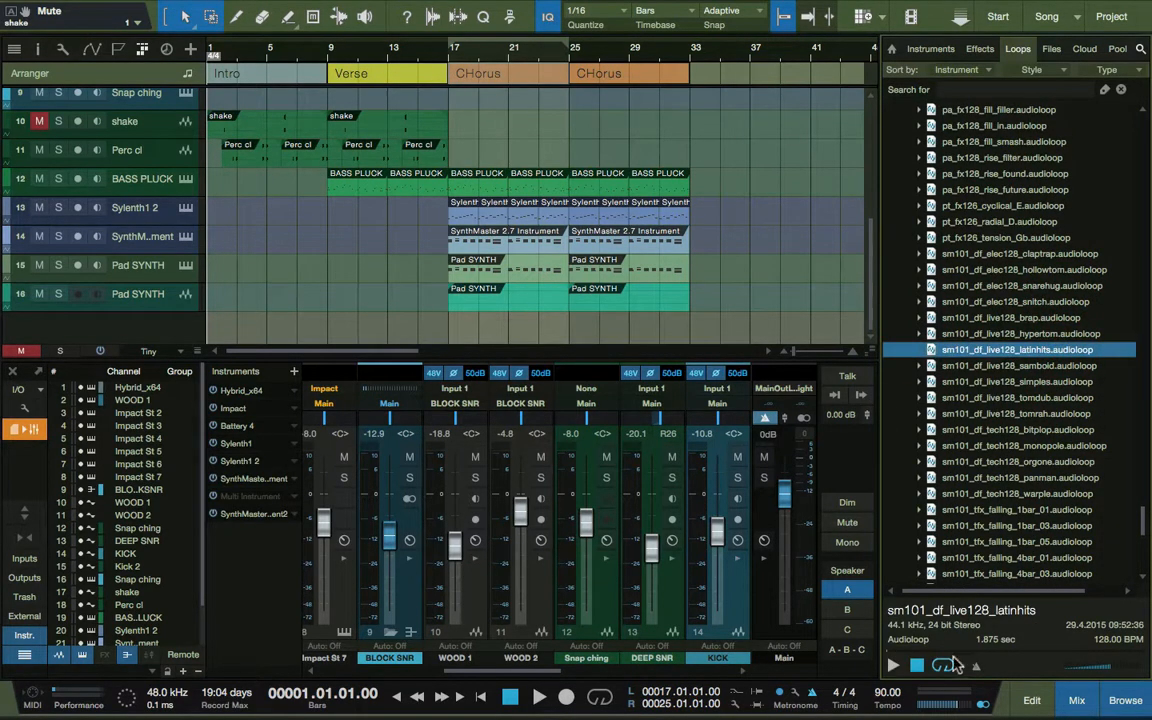
pyautogui.click(980, 447)
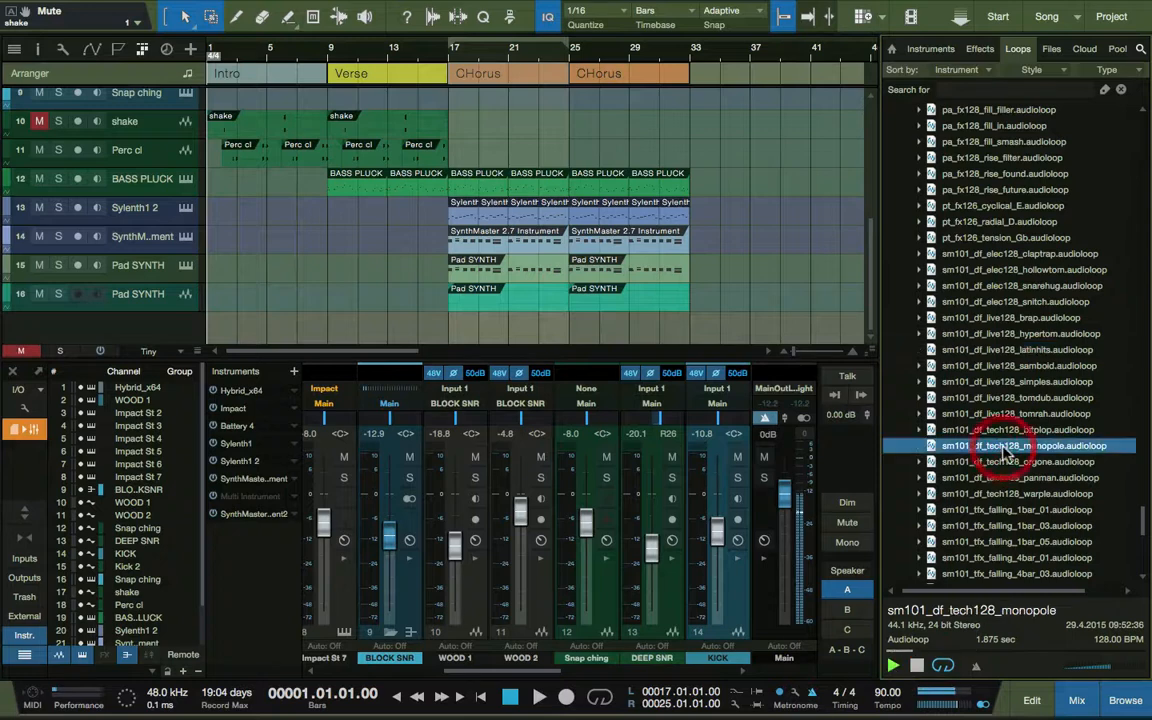
pyautogui.scroll(-3, 1000, 450)
pyautogui.click(1005, 447)
pyautogui.scroll(-3, 1005, 452)
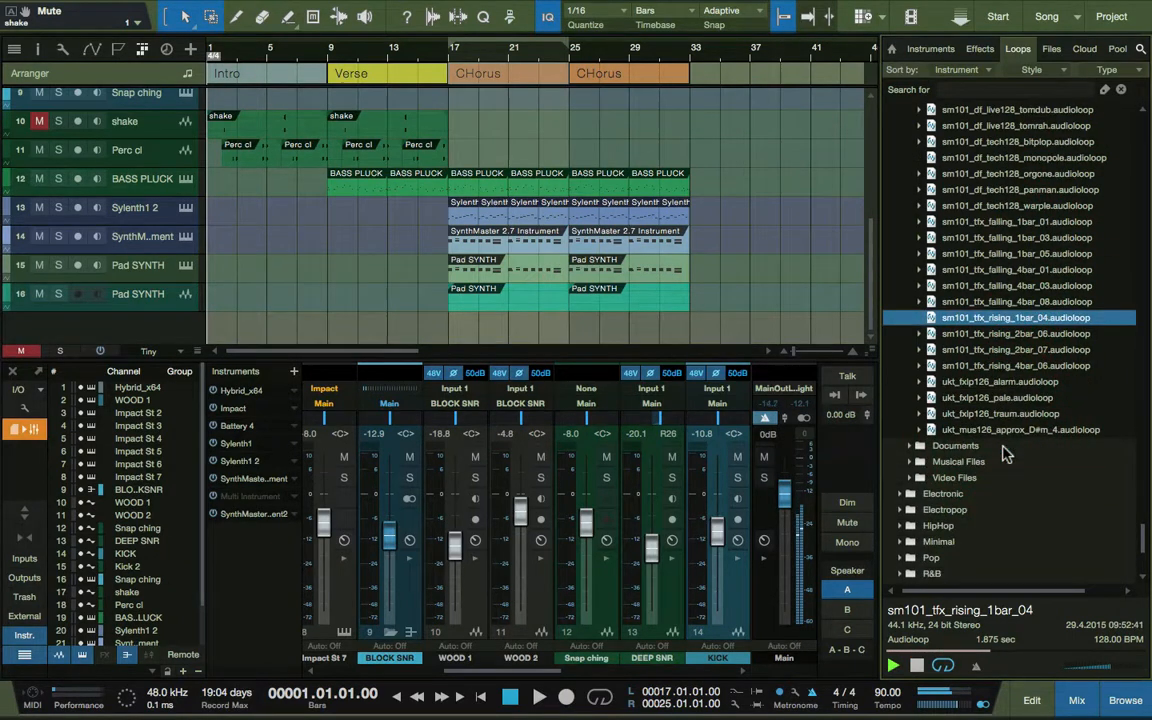
# Preview the two-bar and four-bar sm101_tfx_rising loops and the ukt_fxlp126 effects to find a riser.
pyautogui.click(987, 333)
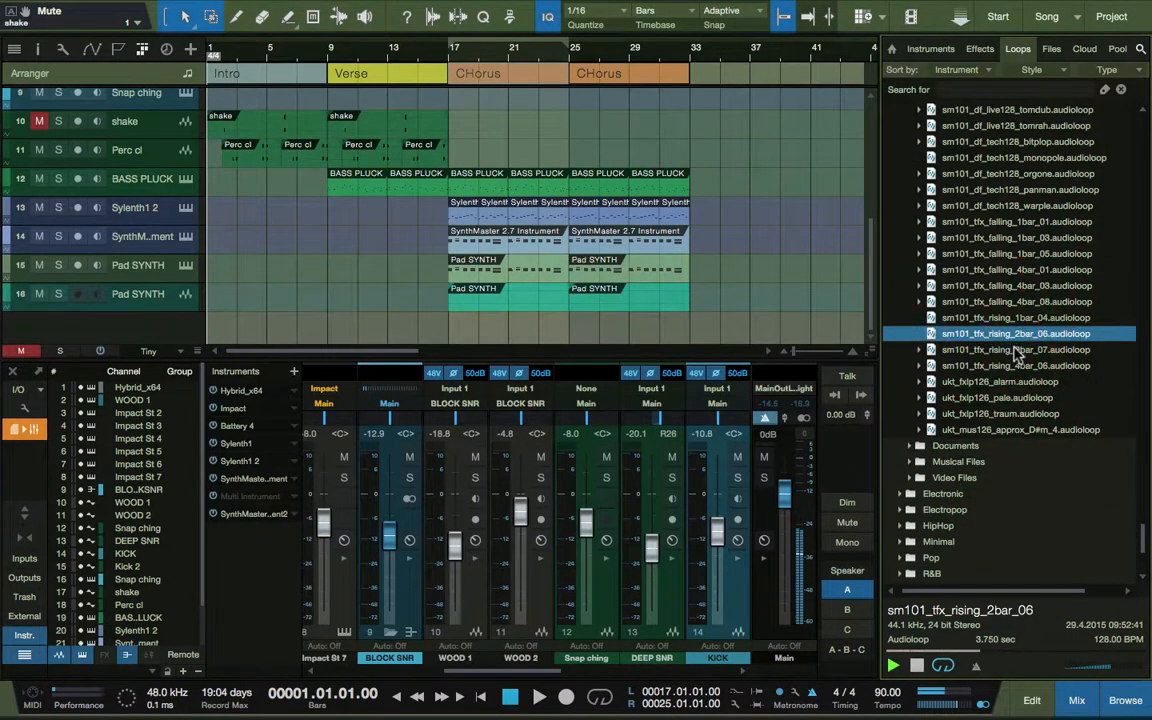
pyautogui.click(1015, 352)
pyautogui.click(1015, 334)
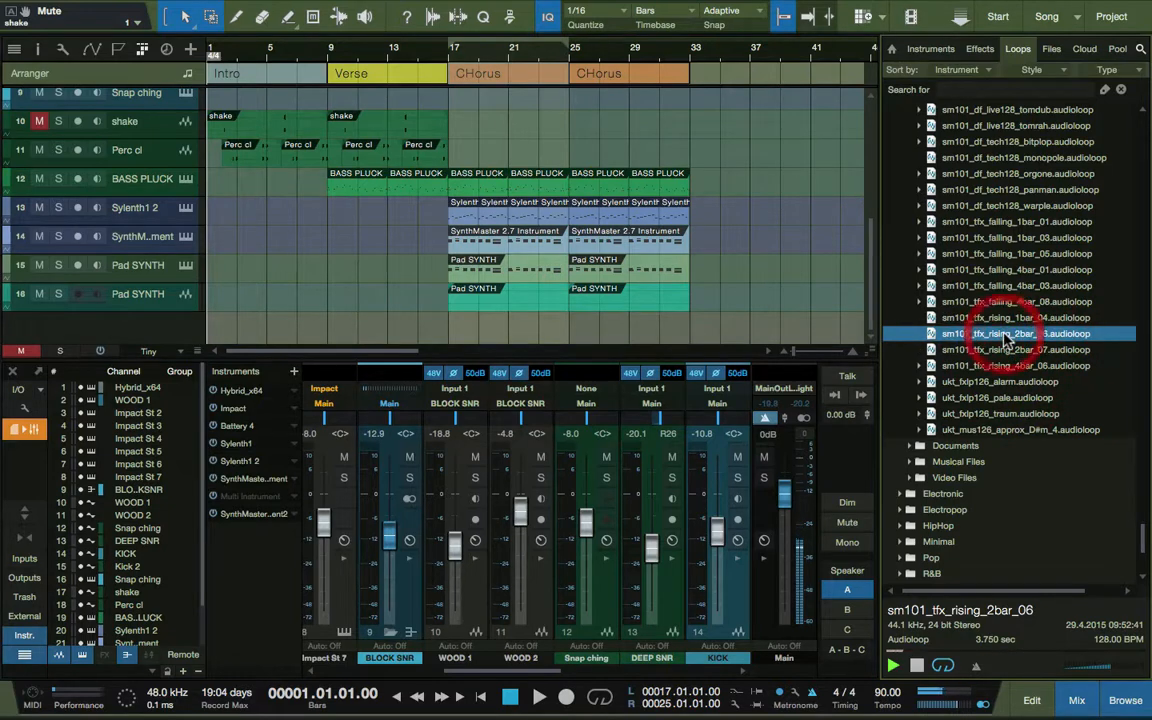
pyautogui.click(992, 369)
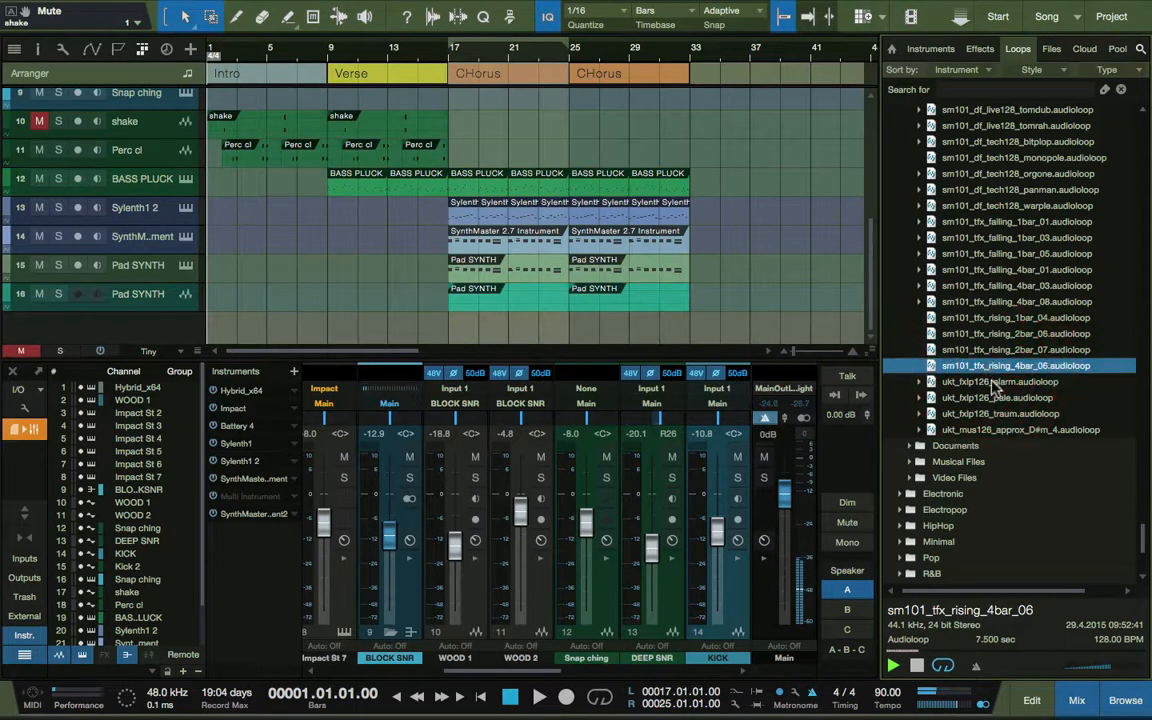
pyautogui.click(993, 385)
pyautogui.click(1000, 398)
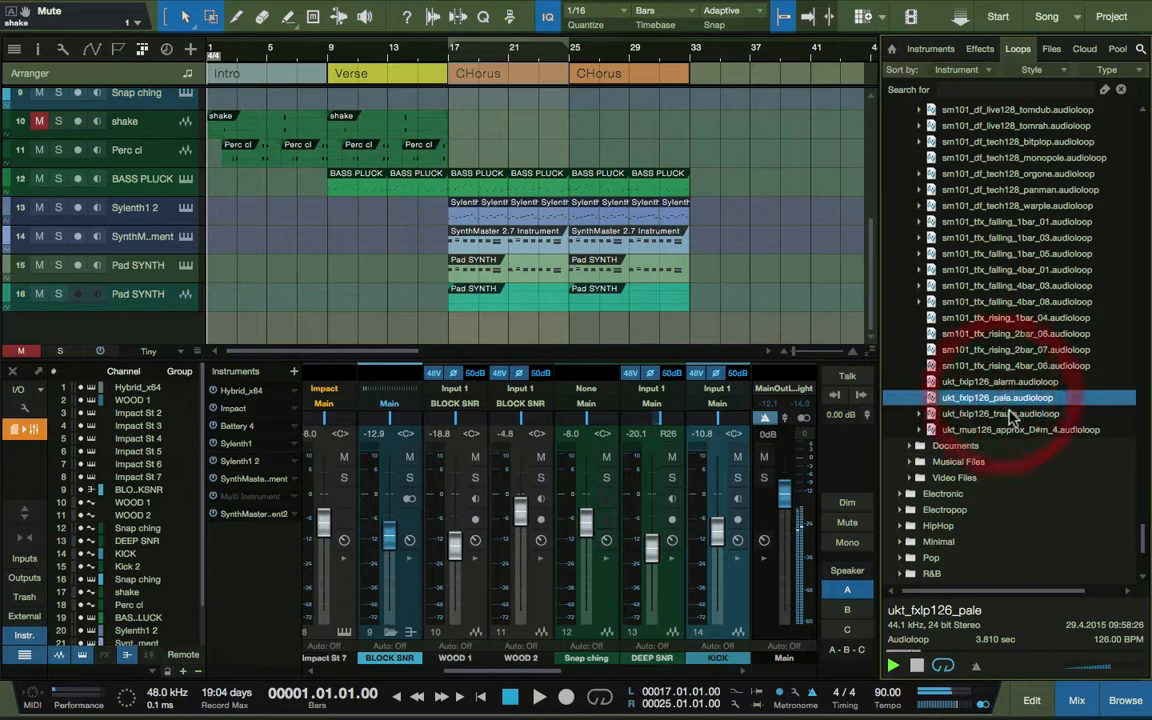
pyautogui.click(1012, 415)
pyautogui.click(955, 430)
# Place the sm101_tfx_rising_2bar_06 loop on a new audio track at bar 14 in the verse.
pyautogui.click(918, 334)
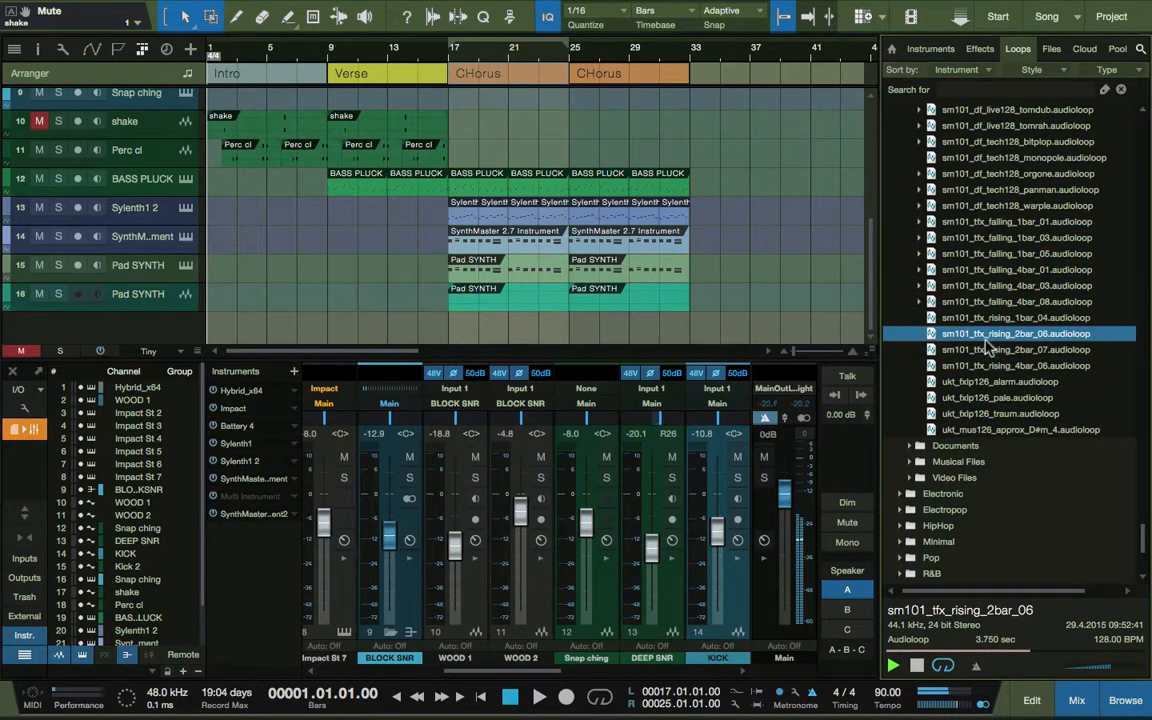
pyautogui.moveTo(983, 337); pyautogui.dragTo(439, 331)
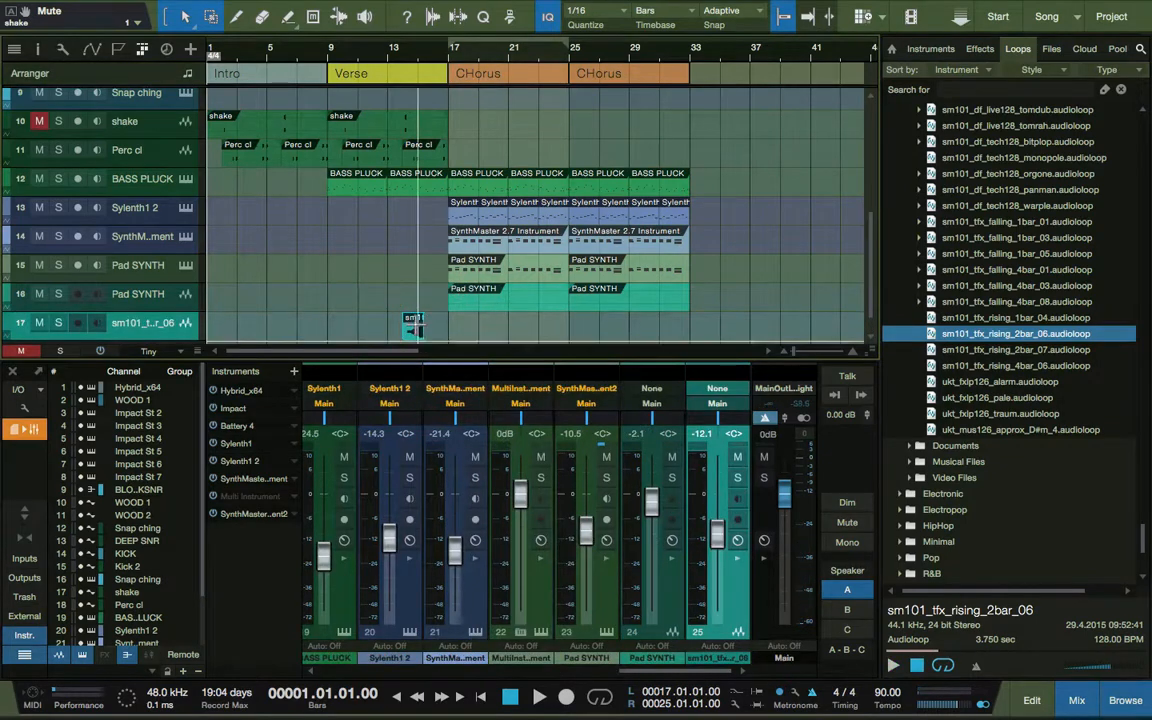
pyautogui.press('e')
pyautogui.press('e')
pyautogui.hscroll(10, 418, 330)
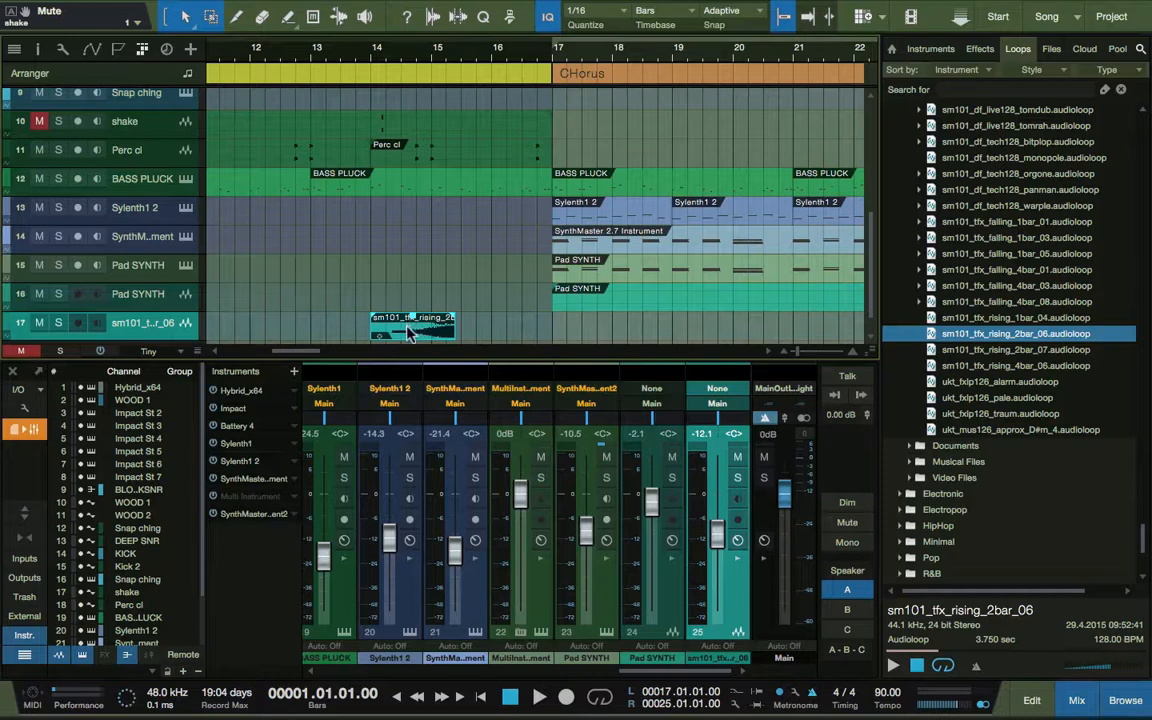
# Move the riser so that its end lines up with the chorus start at bar 17.
pyautogui.moveTo(408, 333); pyautogui.dragTo(521, 333)
pyautogui.click(643, 322)
pyautogui.press('z')
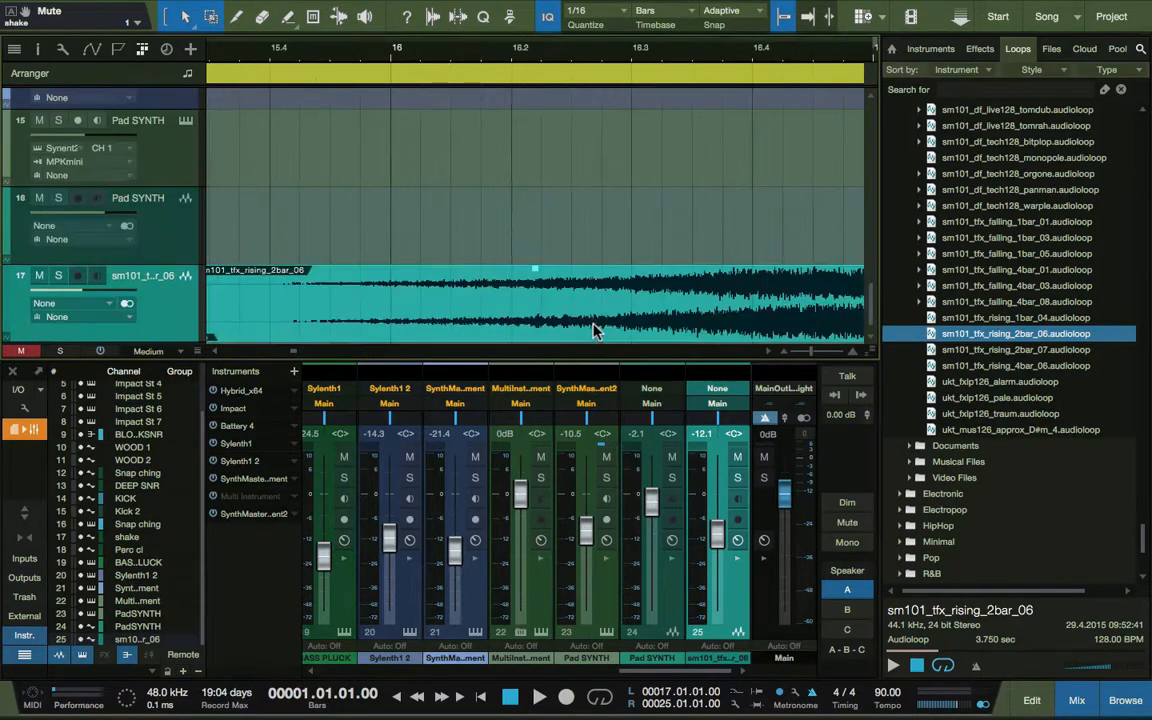
pyautogui.hscroll(5, 595, 329)
pyautogui.scroll(-1, 595, 328)
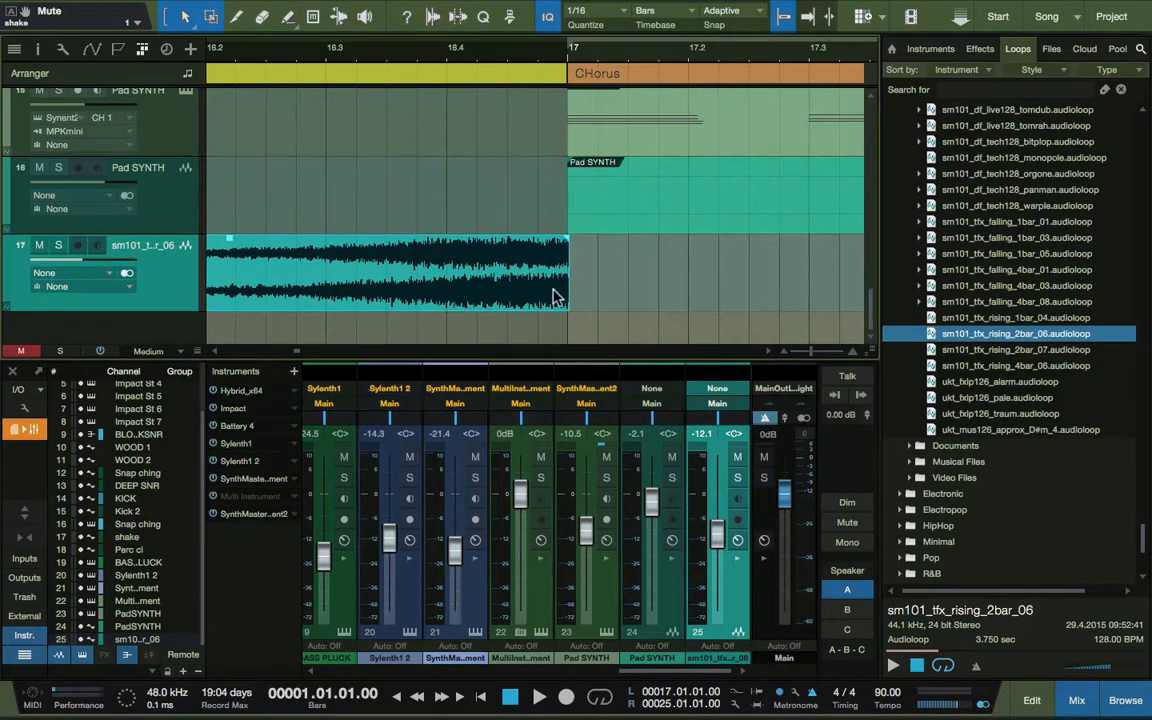
pyautogui.moveTo(558, 293)
pyautogui.mouseDown()
pyautogui.moveTo(543, 291)
pyautogui.moveTo(557, 315)
pyautogui.mouseUp()
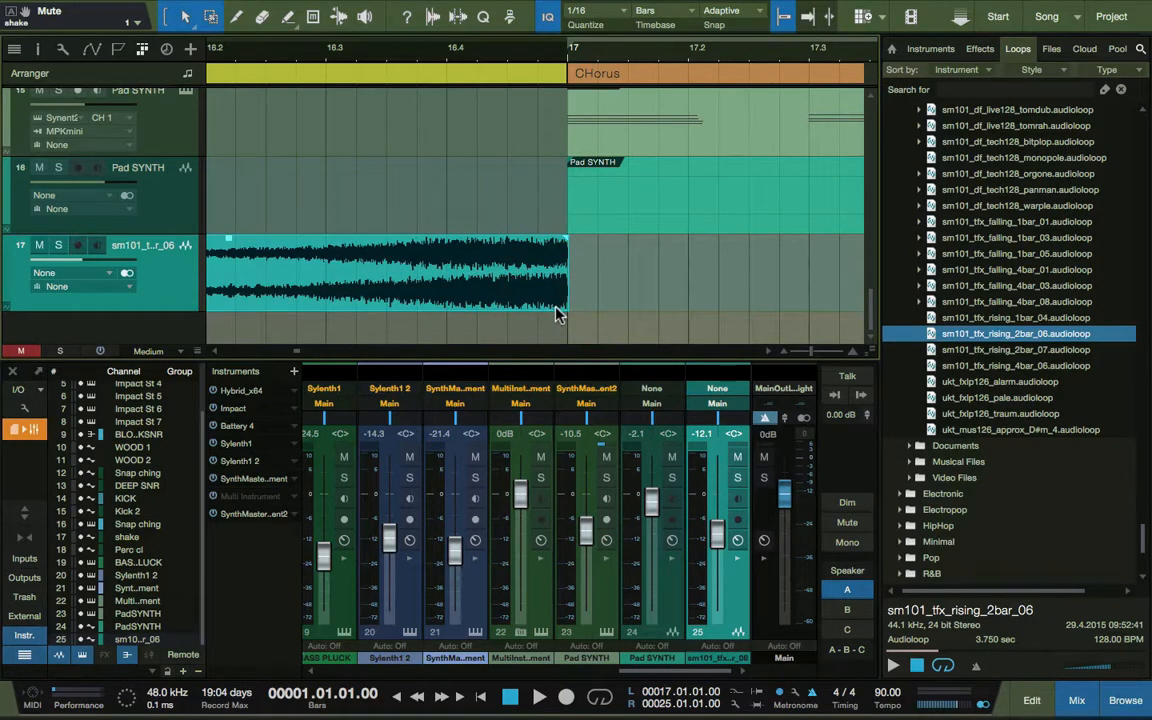
pyautogui.press('e')
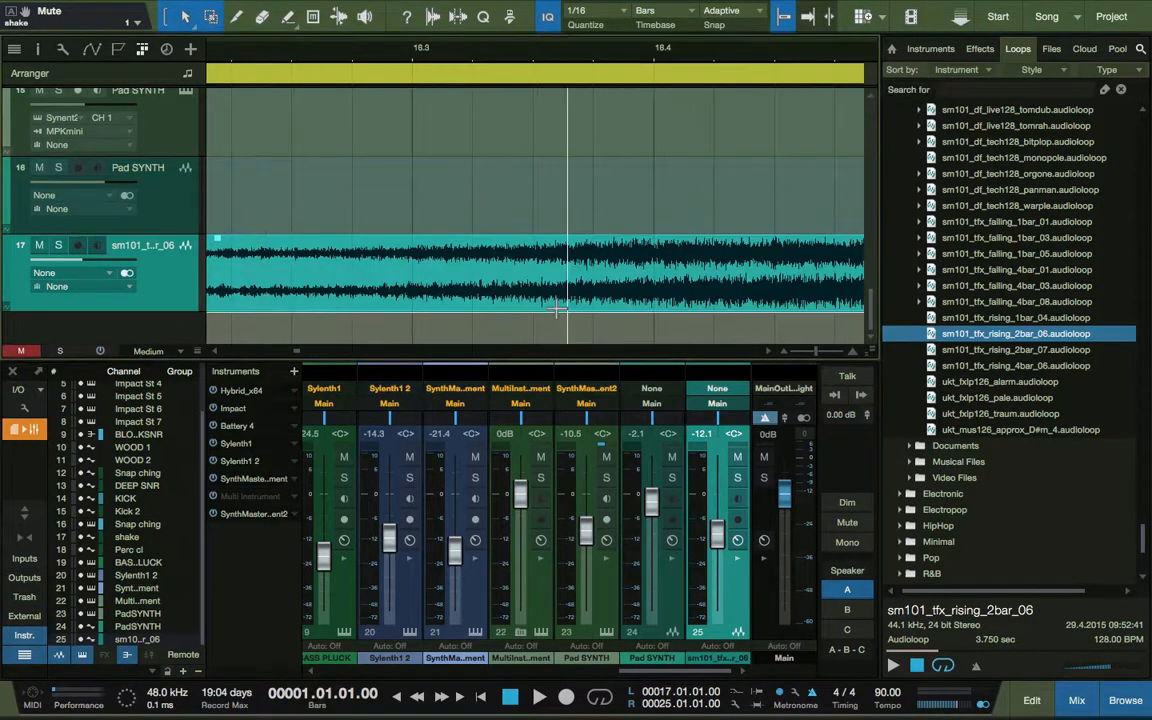
pyautogui.hscroll(5, 555, 314)
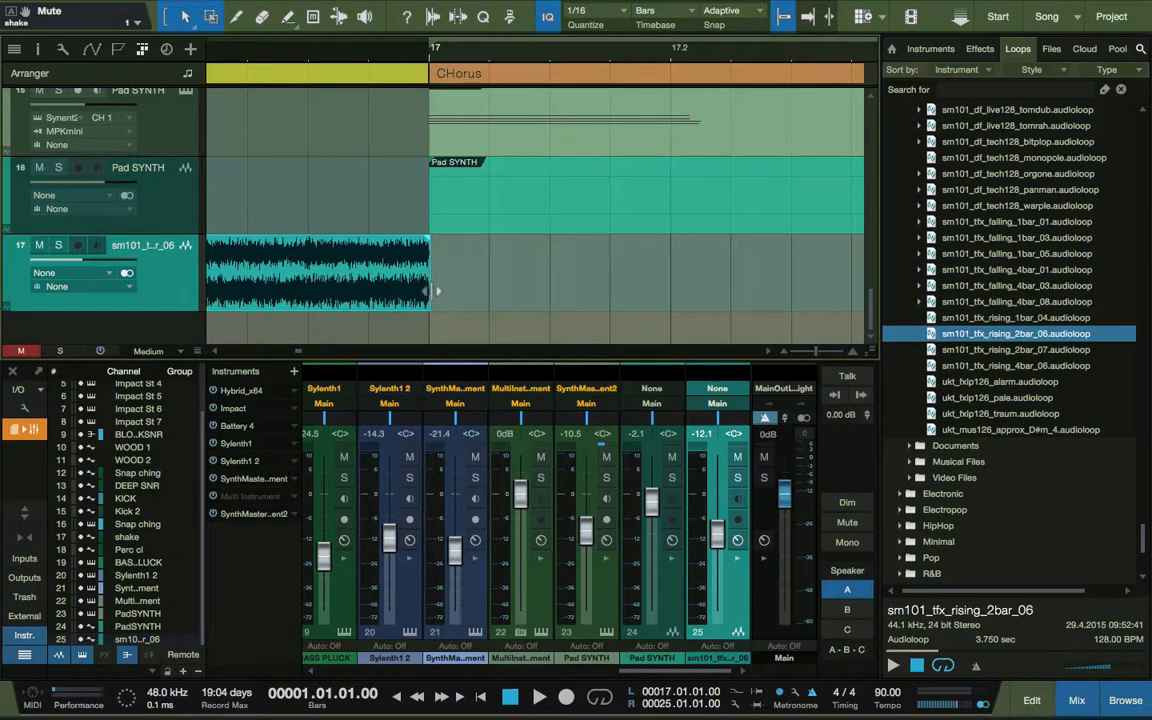
pyautogui.hscroll(-2, 437, 291)
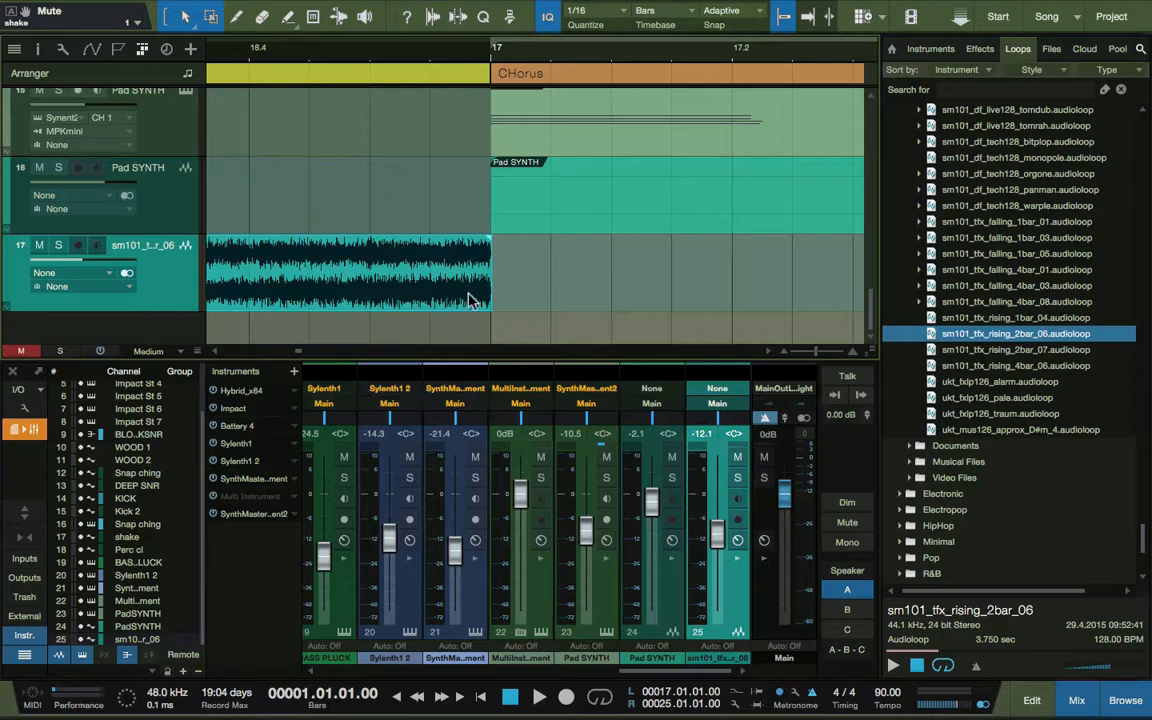
# Duplicate the riser event and move the copy closer to the chorus start, to about bar 17.2.
pyautogui.click(467, 298)
pyautogui.press('d')
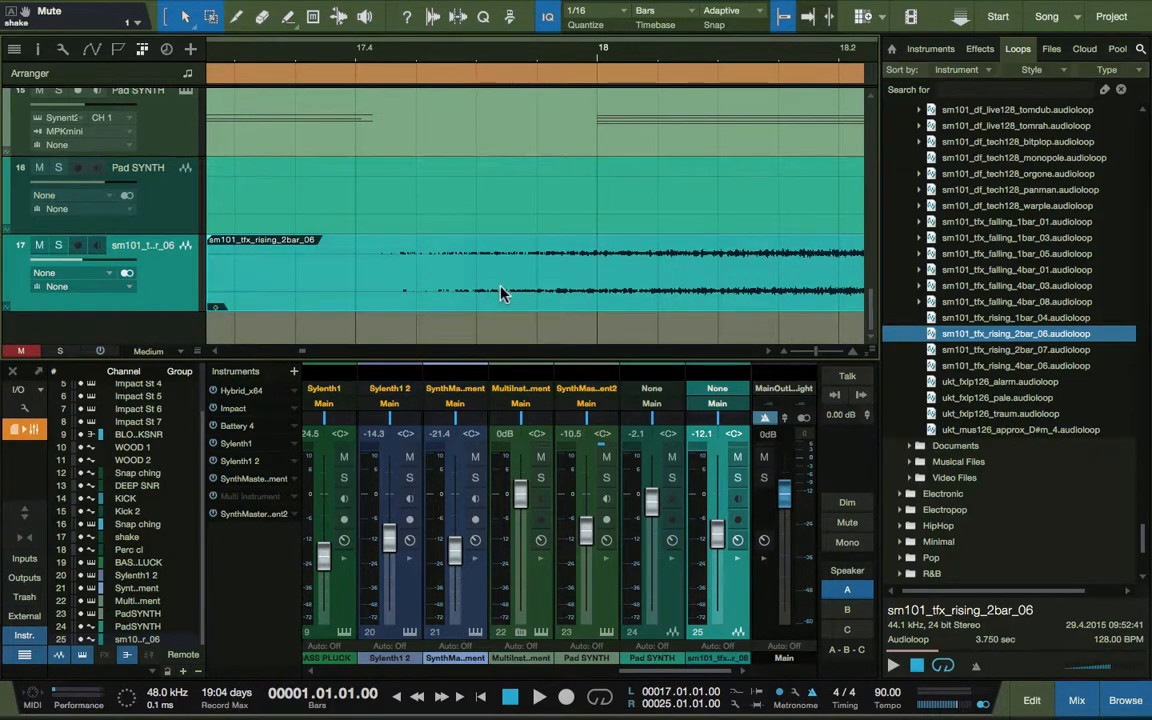
pyautogui.scroll(-5, 503, 293)
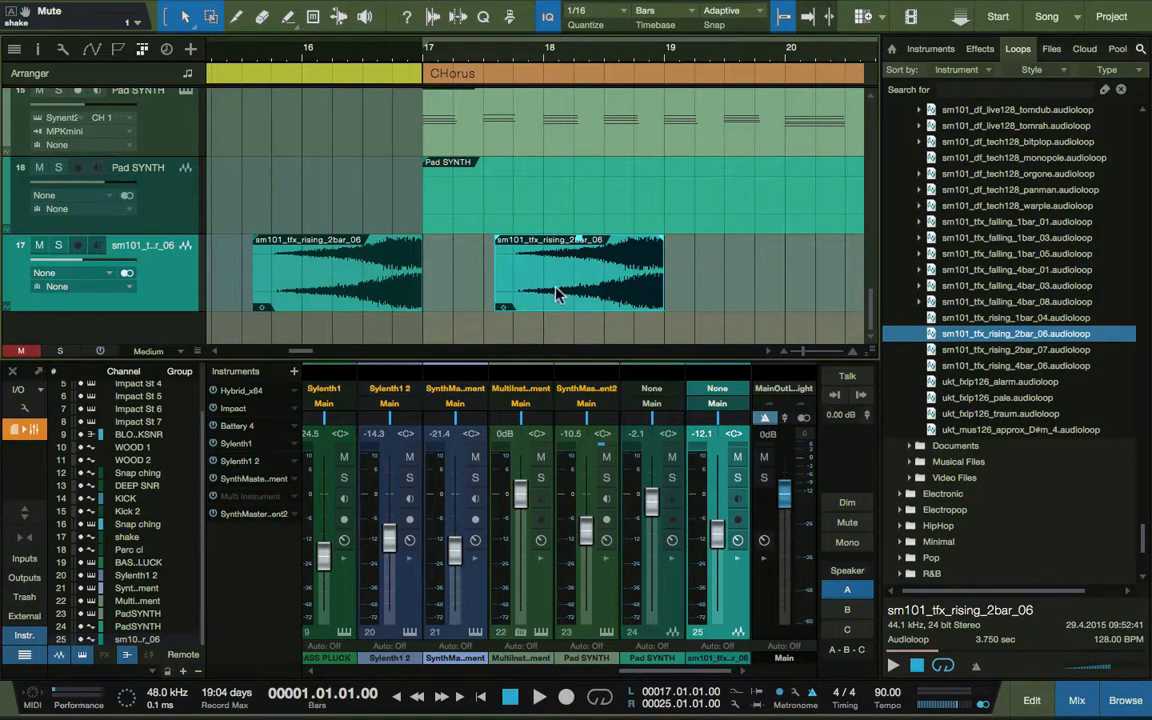
pyautogui.moveTo(557, 293); pyautogui.dragTo(516, 293)
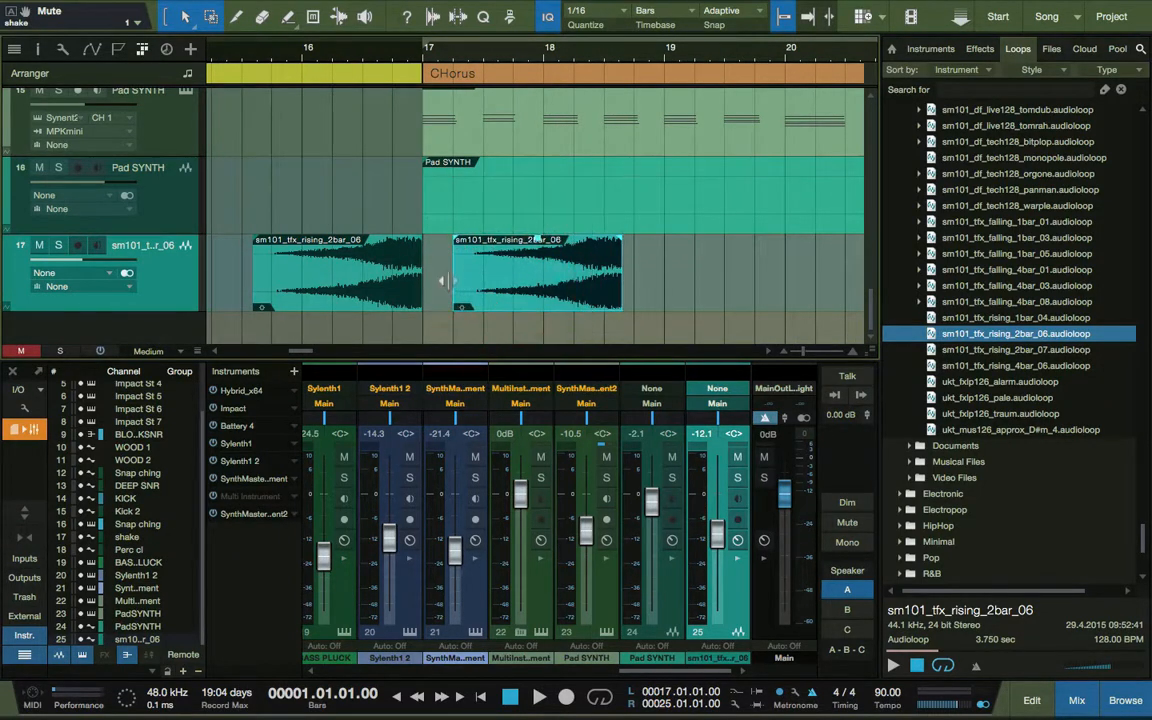
pyautogui.moveTo(451, 278); pyautogui.dragTo(421, 278)
# Reverse the audio of the copied riser event in the chorus.
pyautogui.rightClick(513, 292)
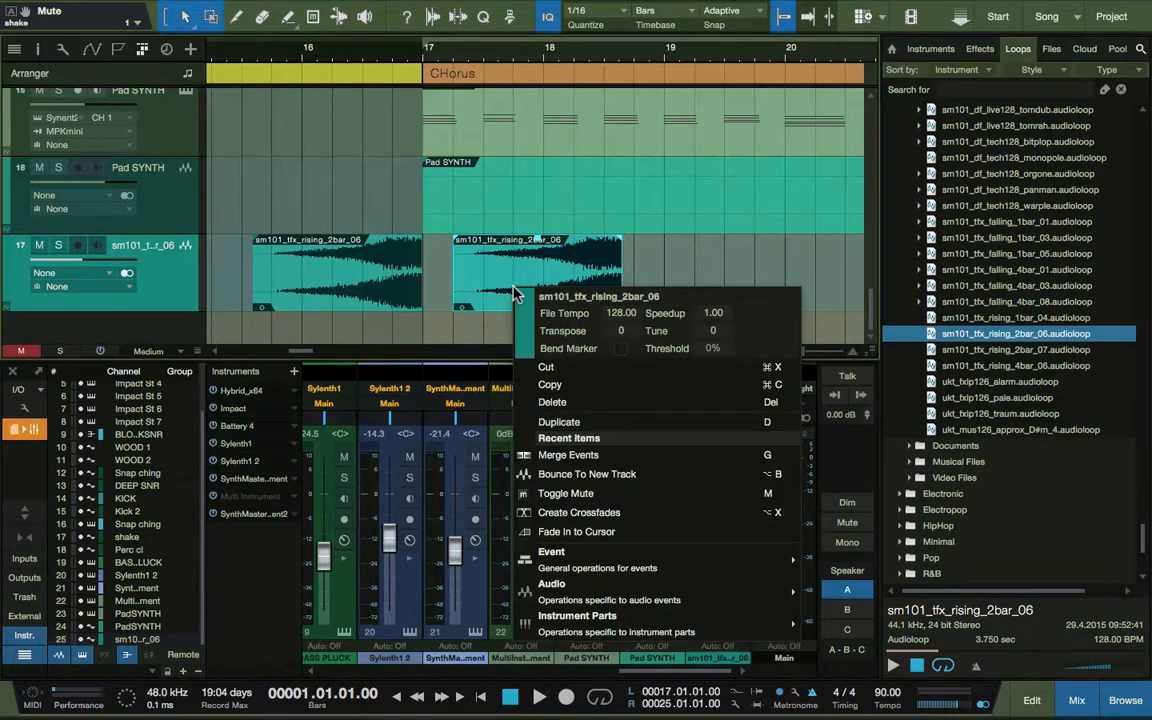
pyautogui.moveTo(545, 567)
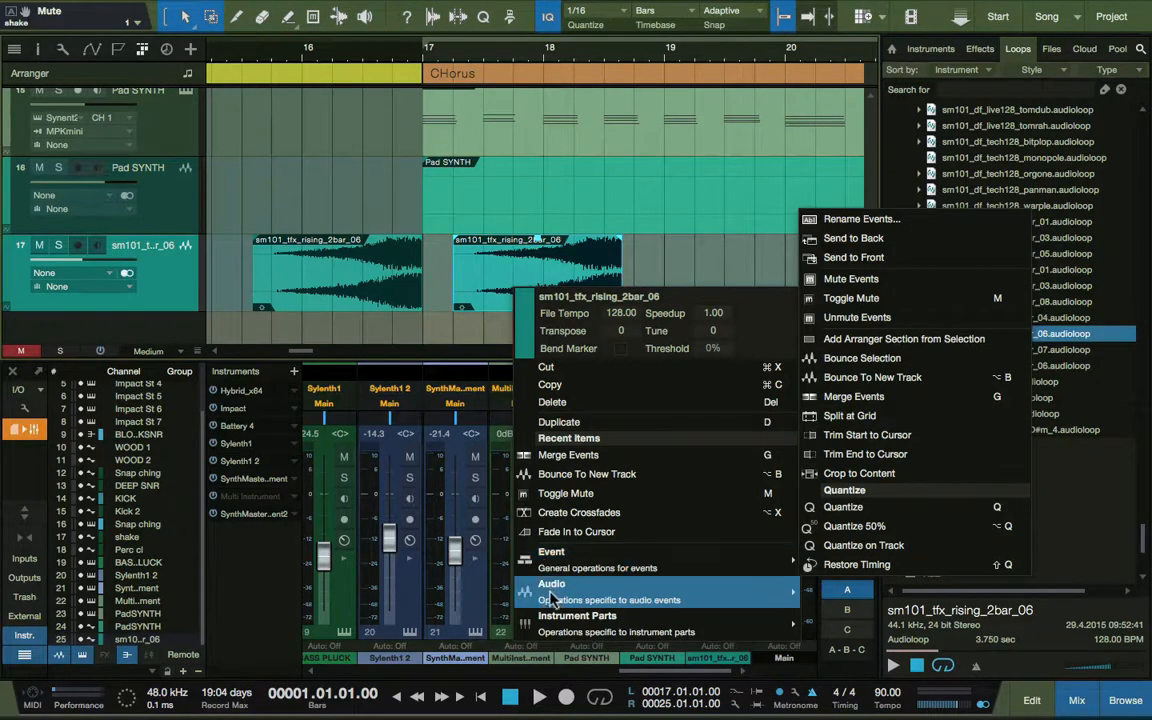
pyautogui.moveTo(553, 596)
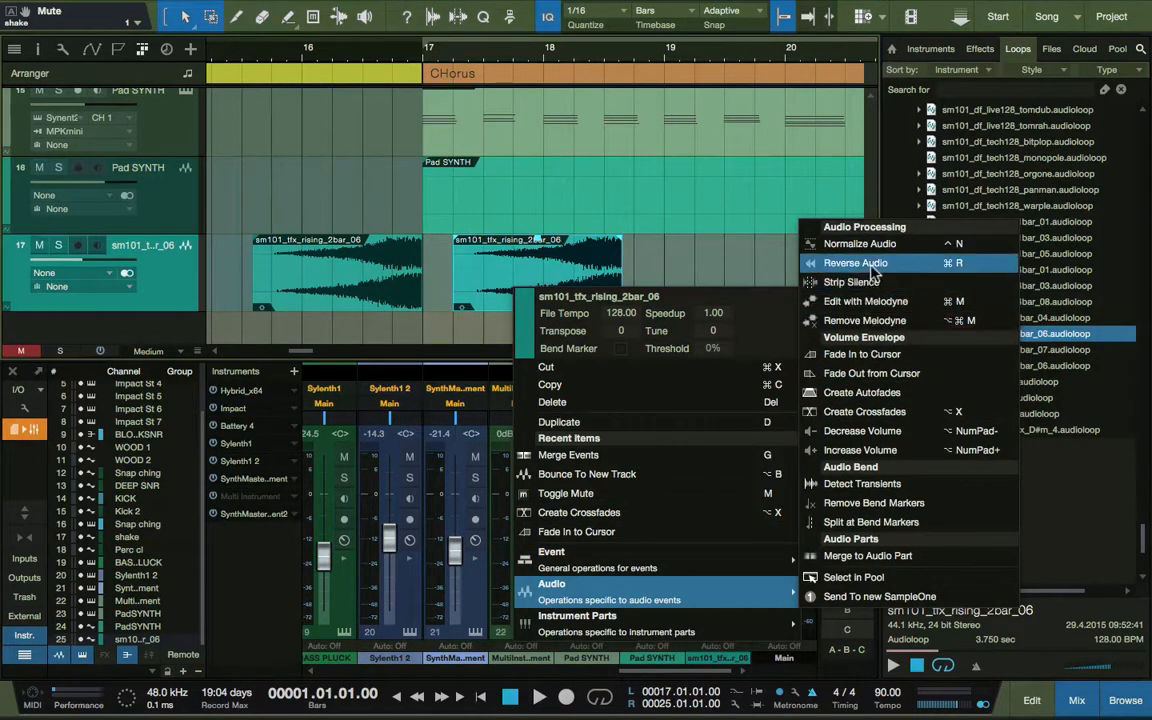
pyautogui.click(856, 263)
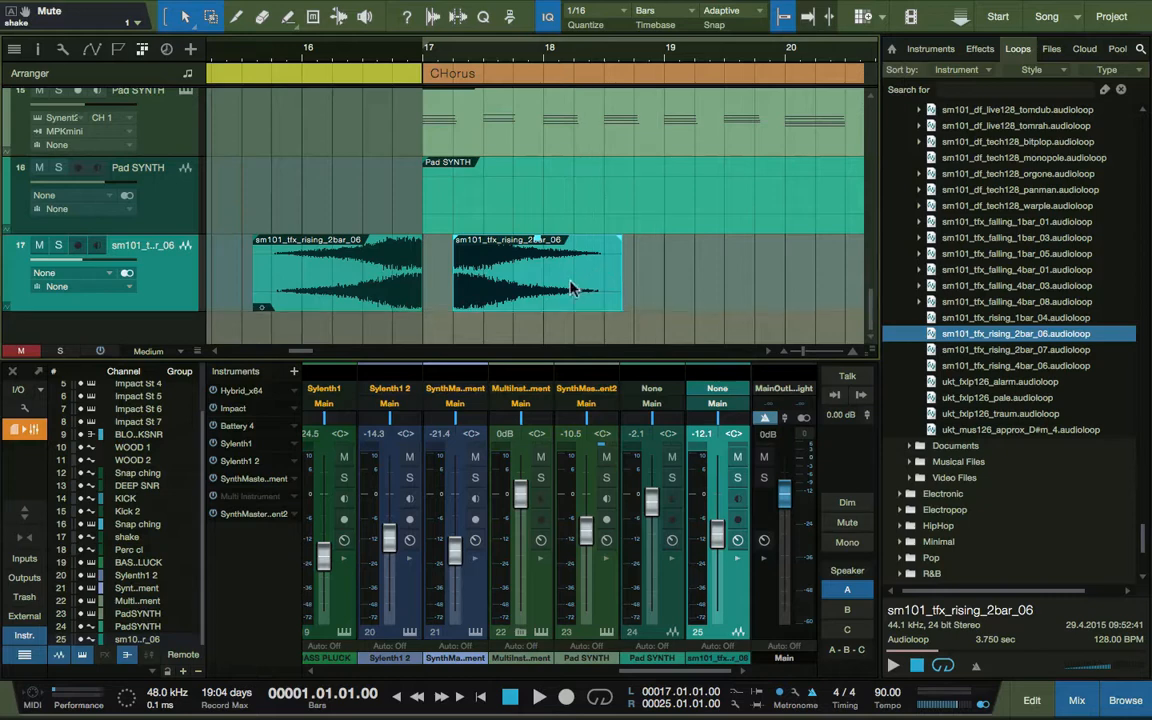
# Move the reversed riser to start at bar 17, directly after the original, and play the transition into the chorus.
pyautogui.moveTo(567, 296); pyautogui.dragTo(537, 293)
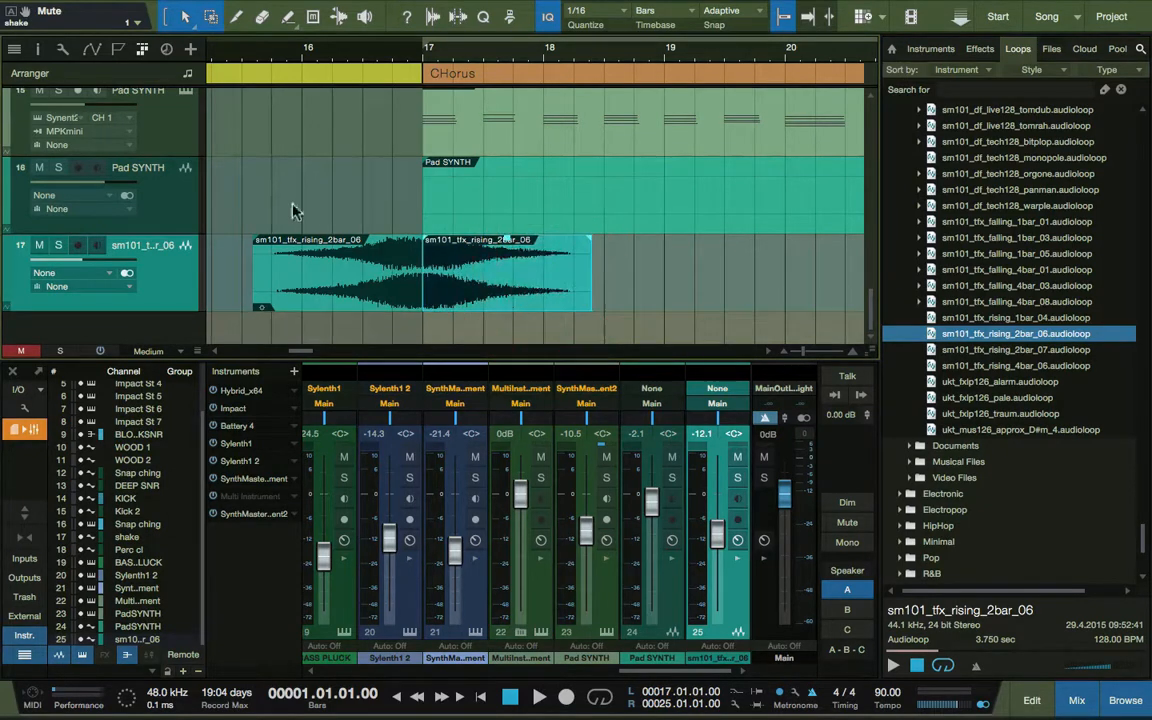
pyautogui.click(360, 58)
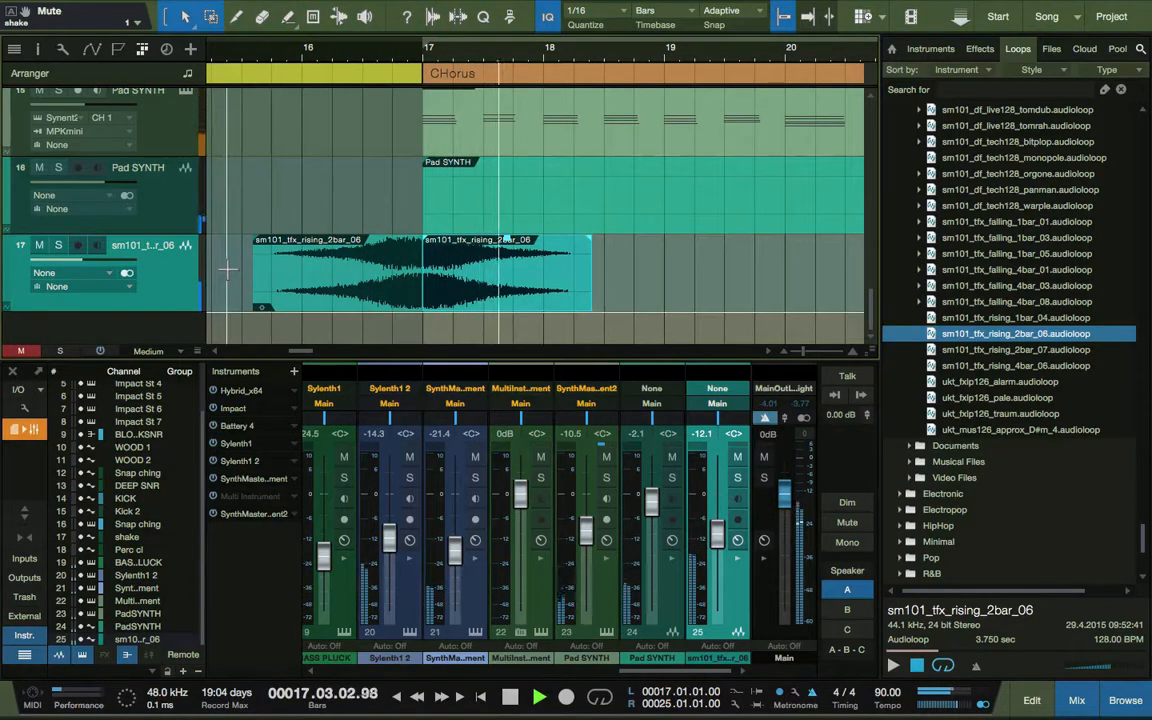
pyautogui.press('space')
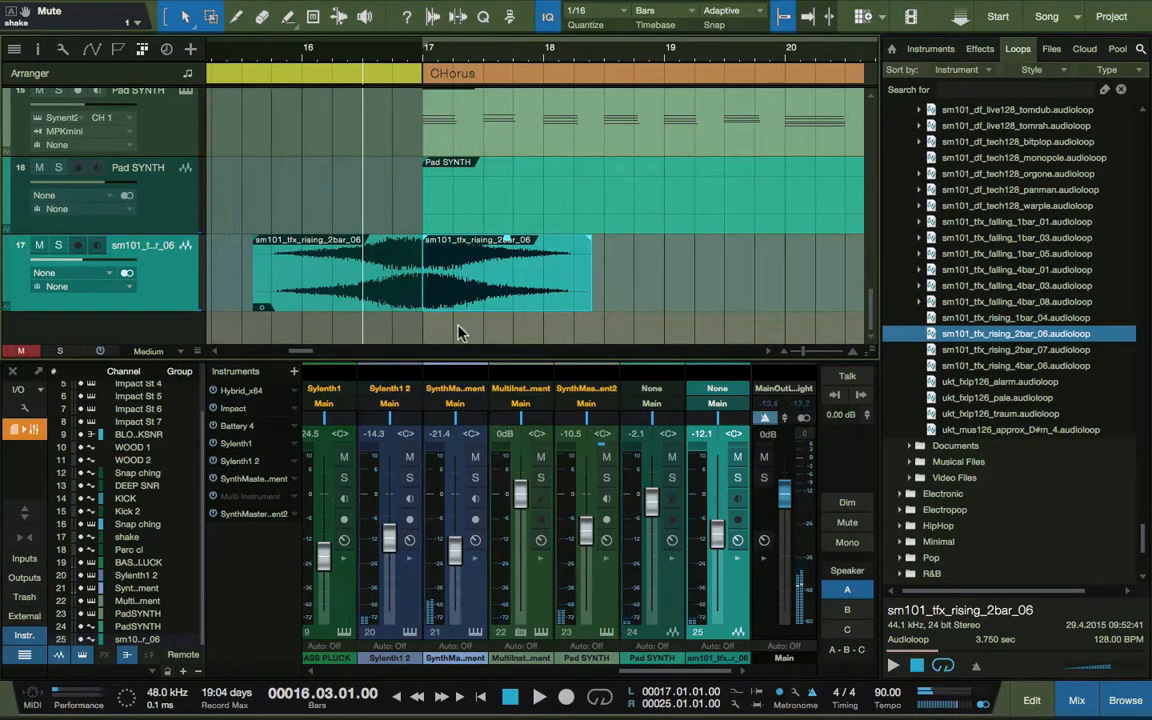
# Select both the riser and its reversed copy, and play back the transition into the chorus.
pyautogui.click(417, 305)
pyautogui.click(411, 300)
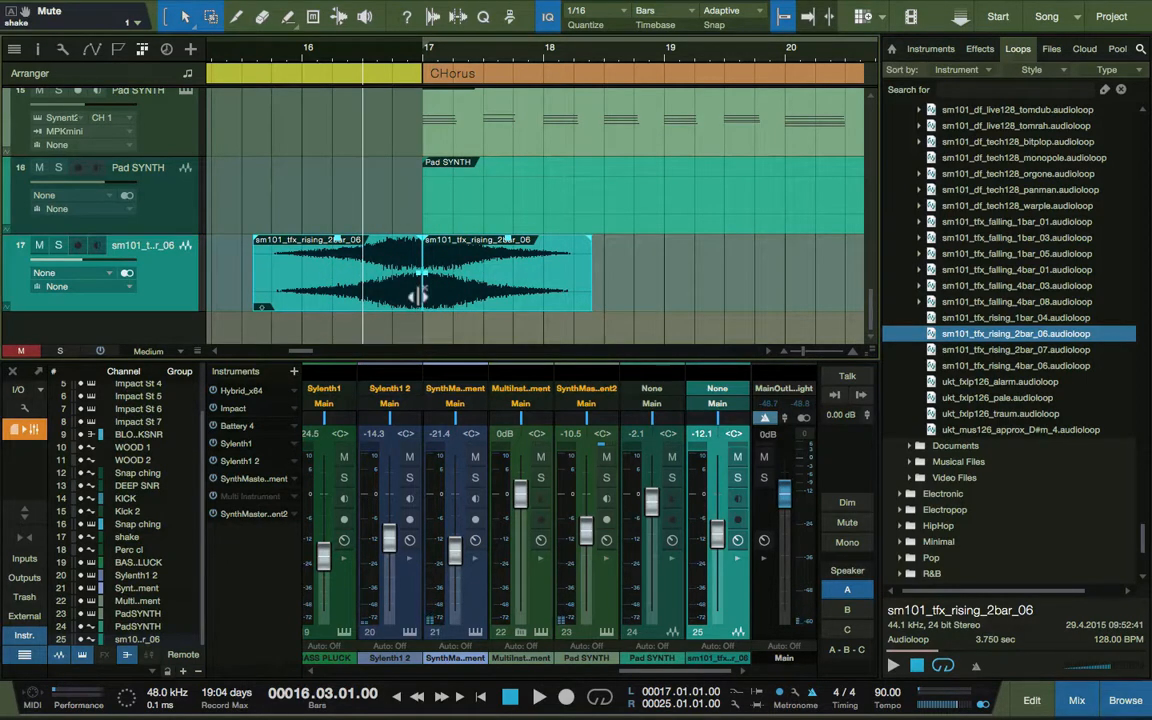
pyautogui.press('e')
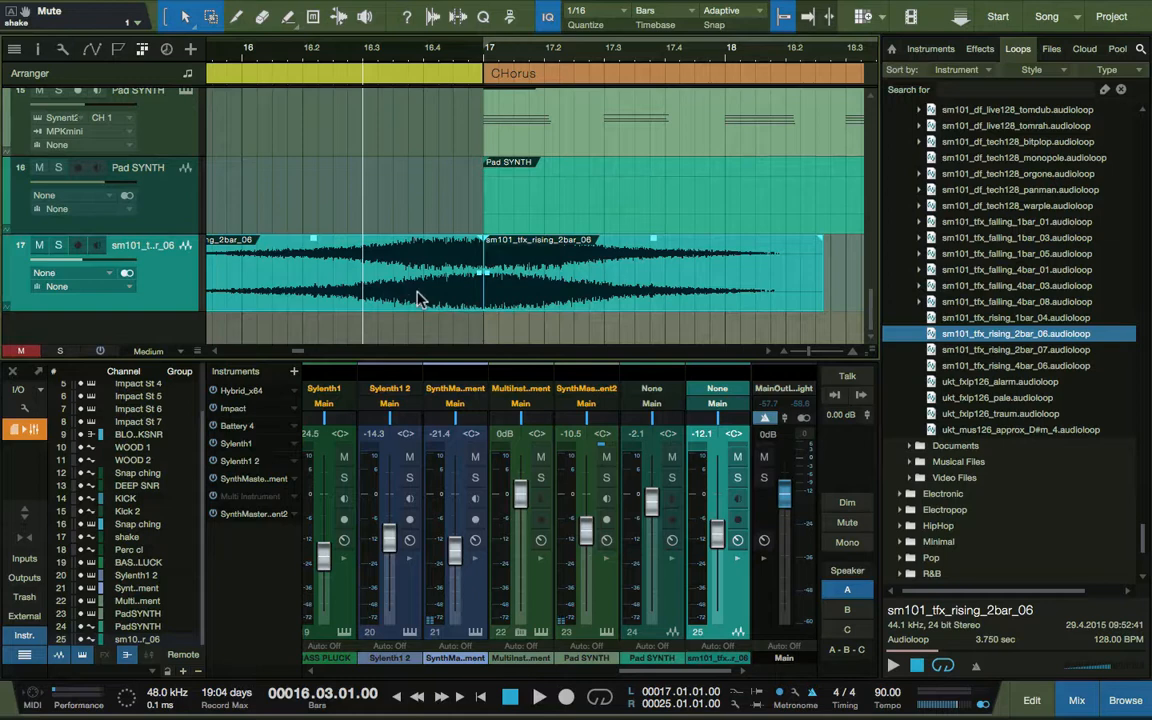
pyautogui.press('space')
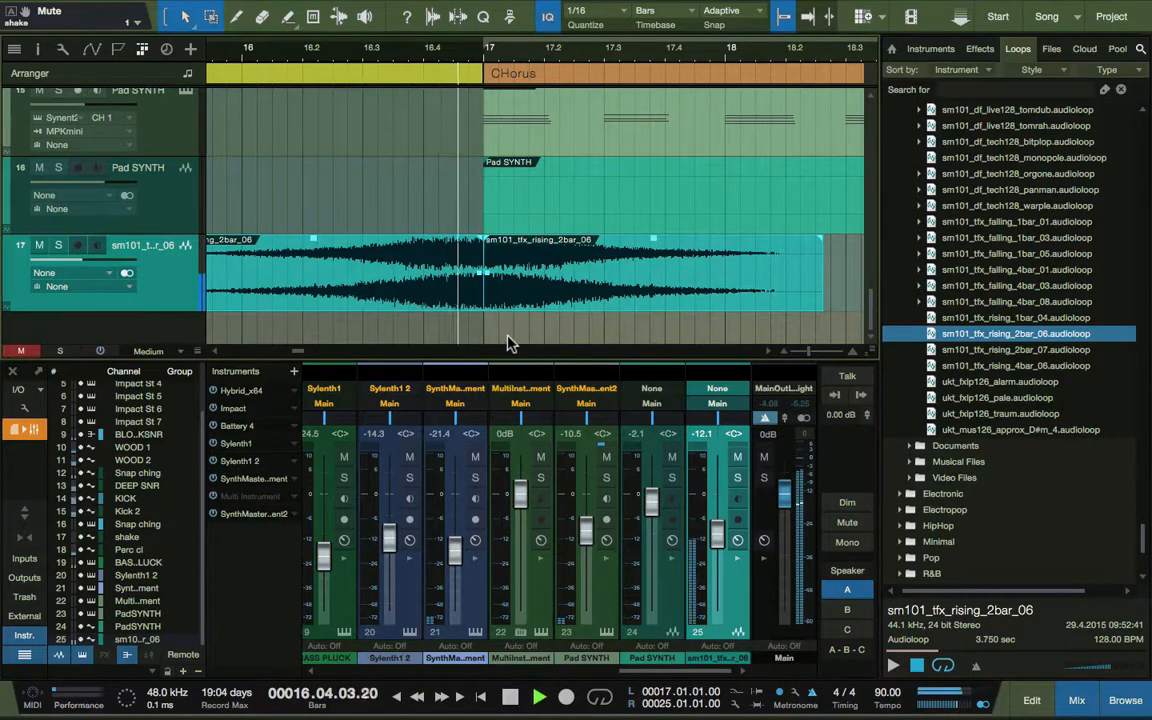
pyautogui.press('space')
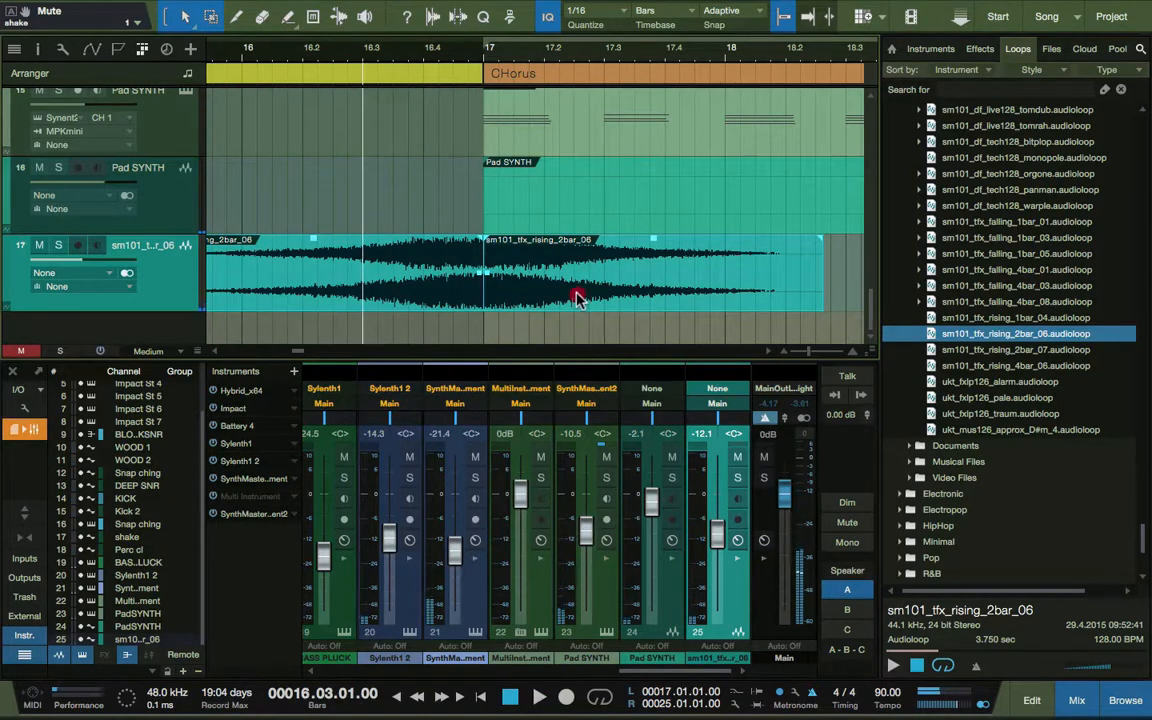
# Nudge the reversed riser slightly earlier so it just overlaps the original's end, and play the transition.
pyautogui.click(575, 297)
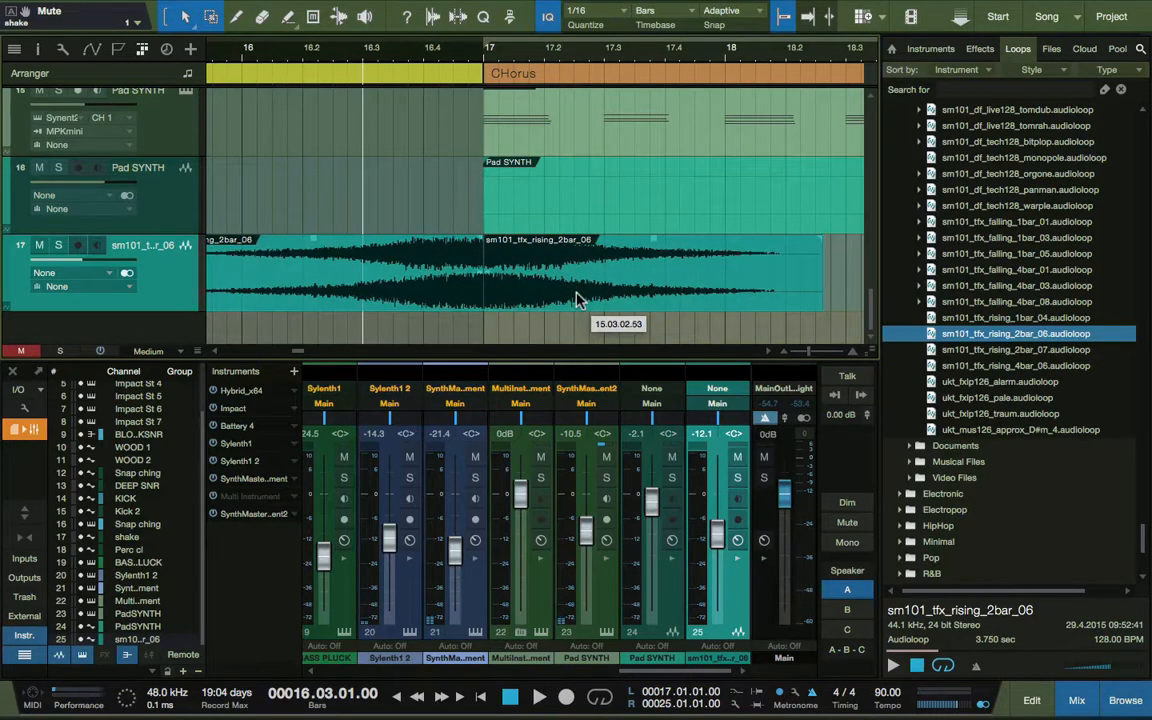
pyautogui.click(578, 314)
pyautogui.click(577, 296)
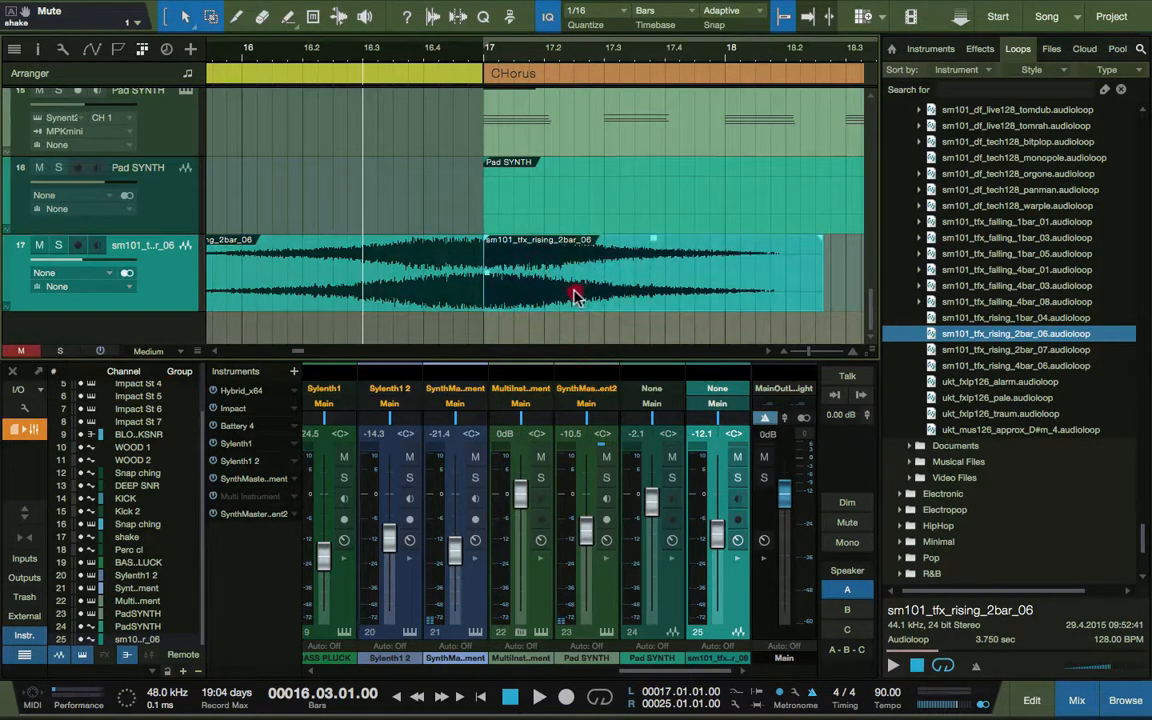
pyautogui.click(575, 296)
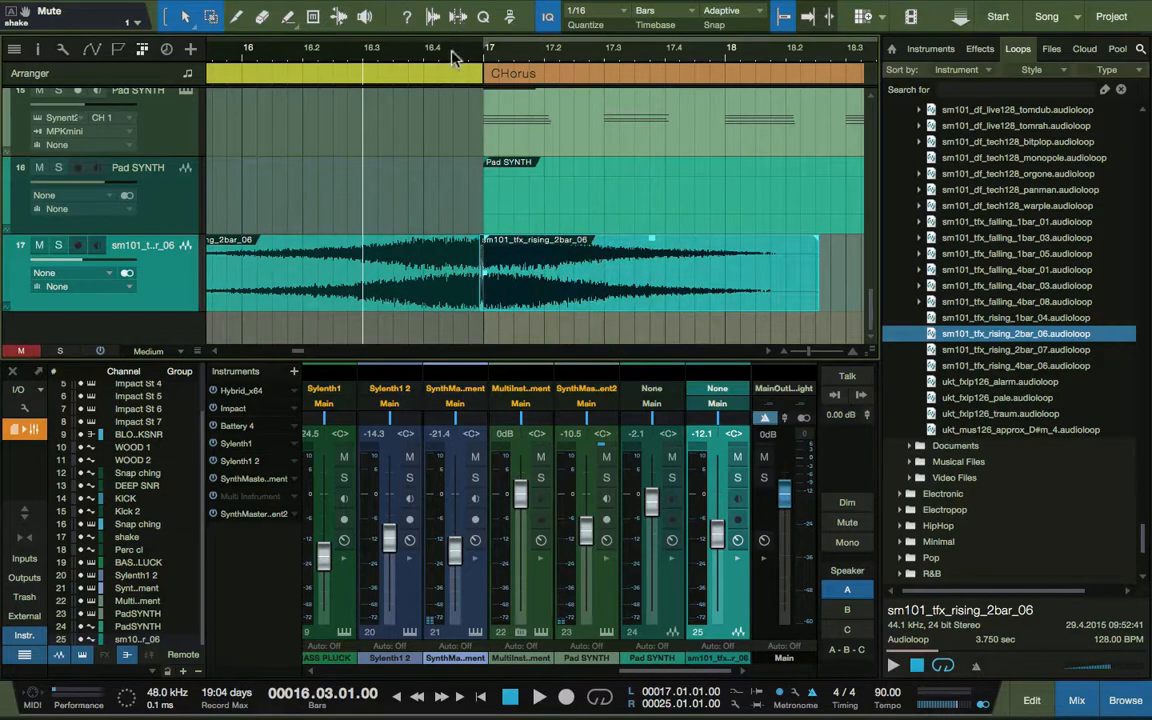
pyautogui.press('space')
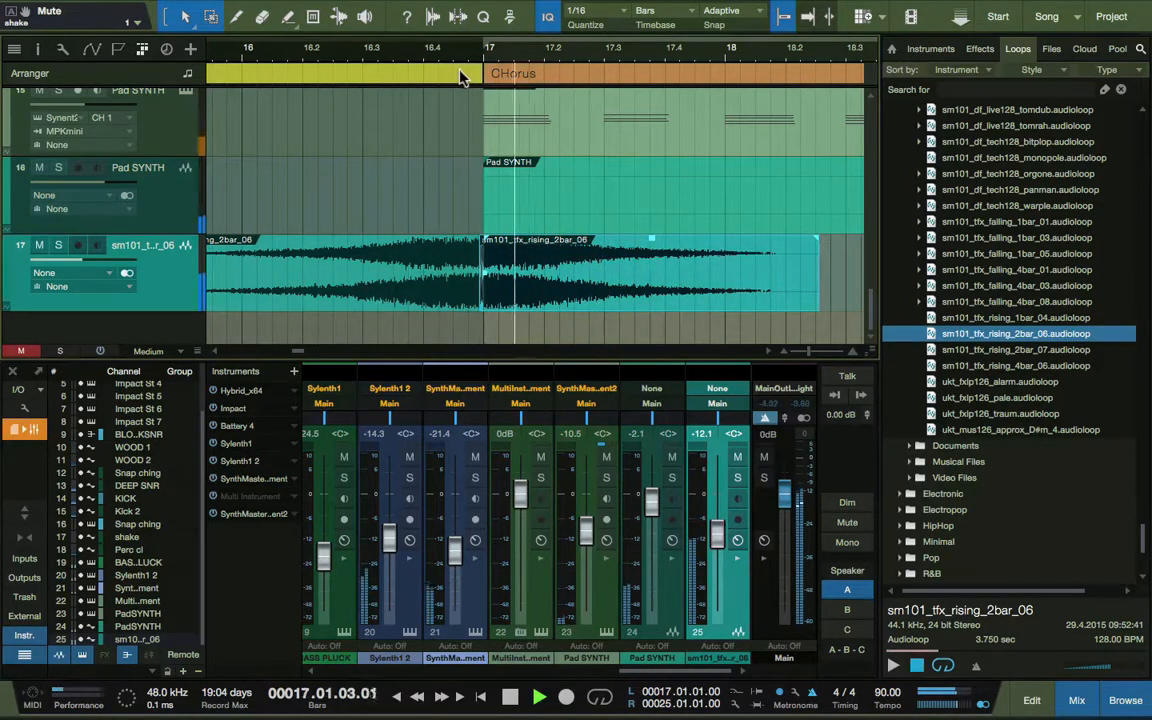
pyautogui.press('space')
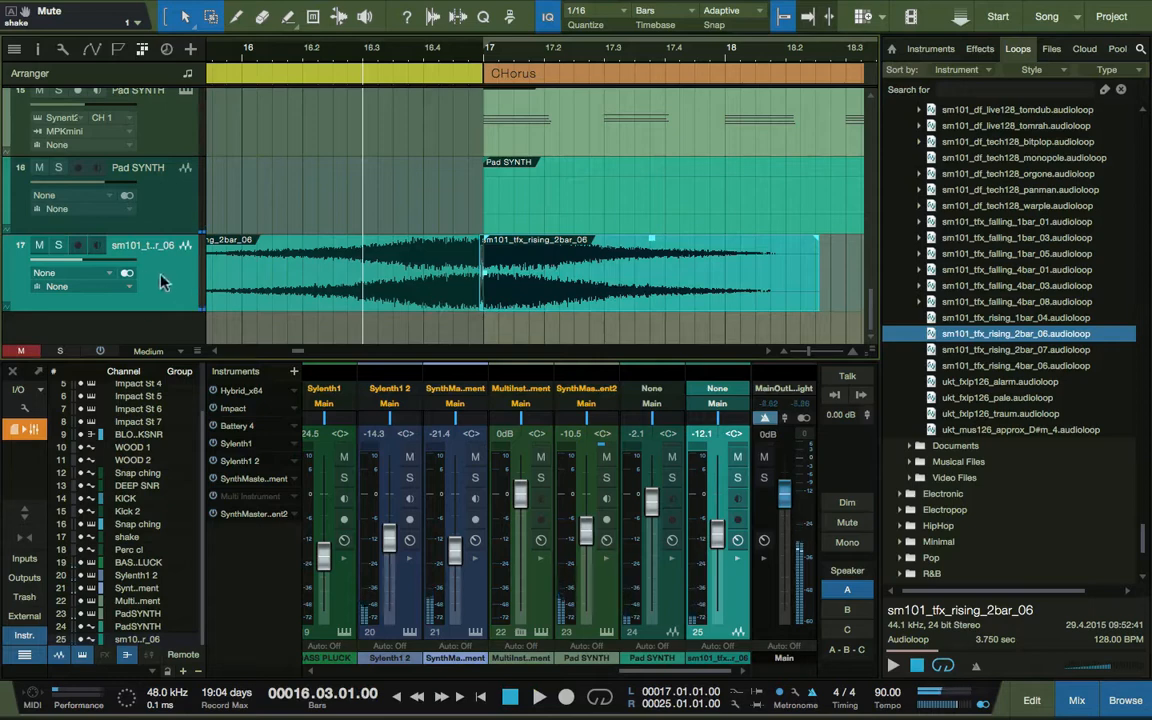
# Lower the riser track's volume to -27.5 dB and play the transition again.
pyautogui.click(166, 286)
pyautogui.moveTo(84, 258); pyautogui.dragTo(54, 238)
pyautogui.press('space')
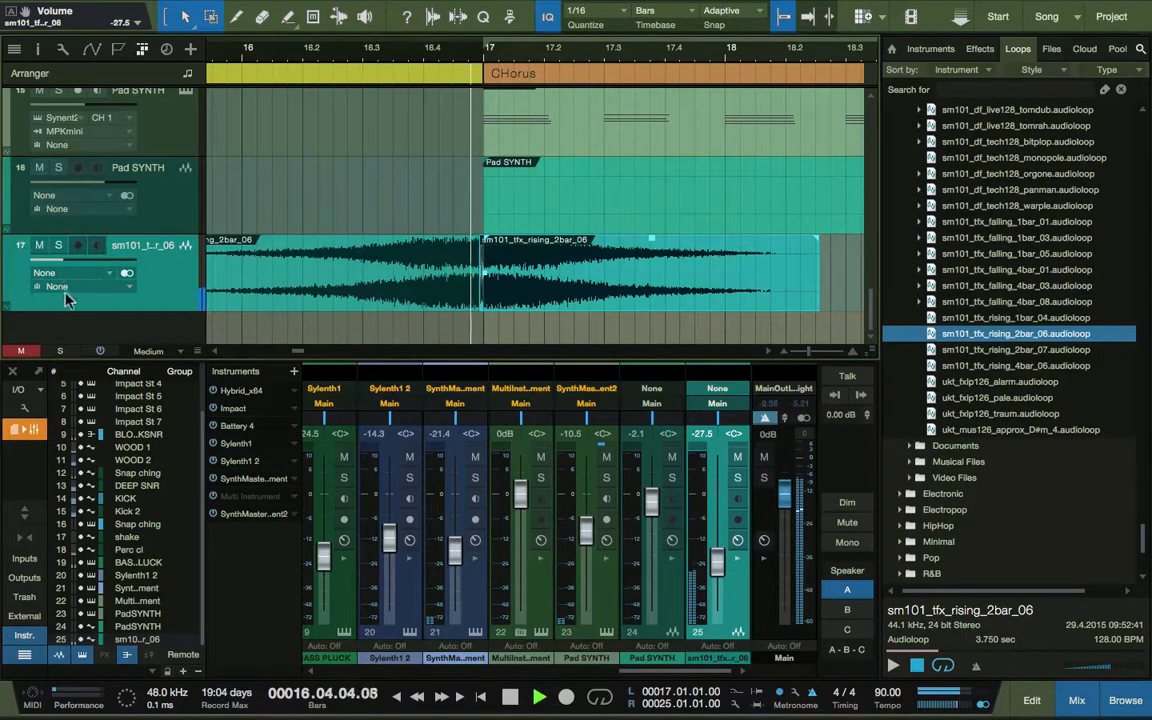
pyautogui.press('space')
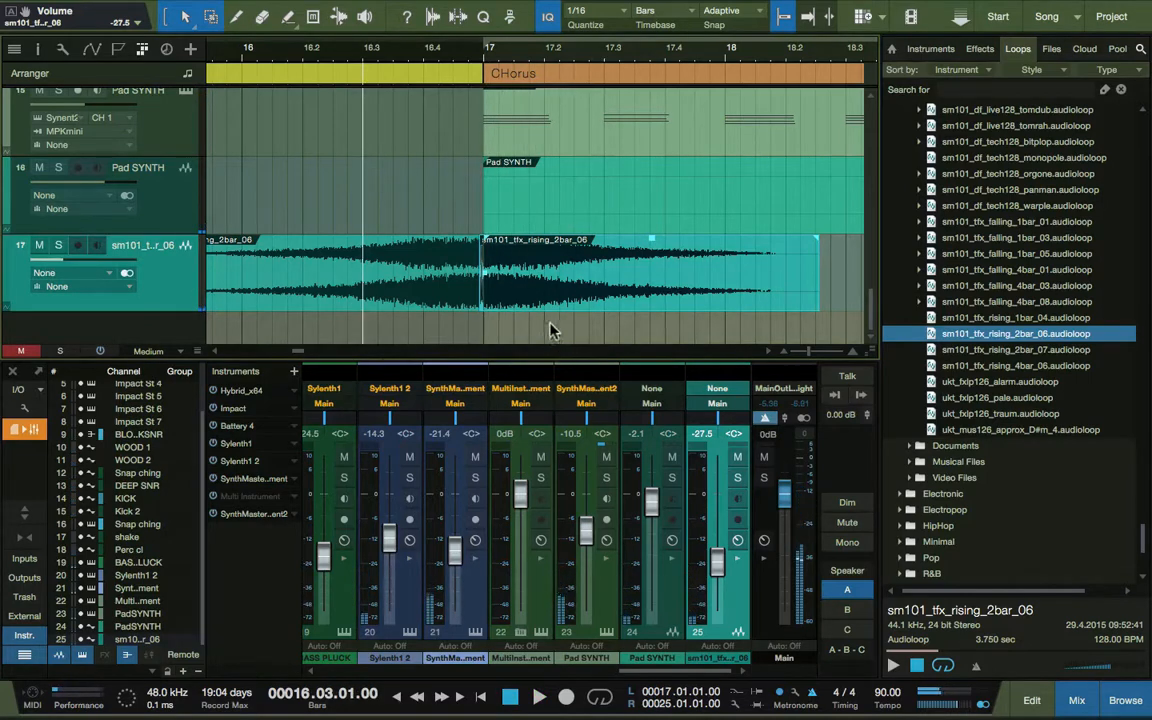
# Shift the reversed riser a little earlier before bar 17 and audition the overlap from bar 16.4.
pyautogui.click(553, 330)
pyautogui.moveTo(564, 299); pyautogui.dragTo(559, 299)
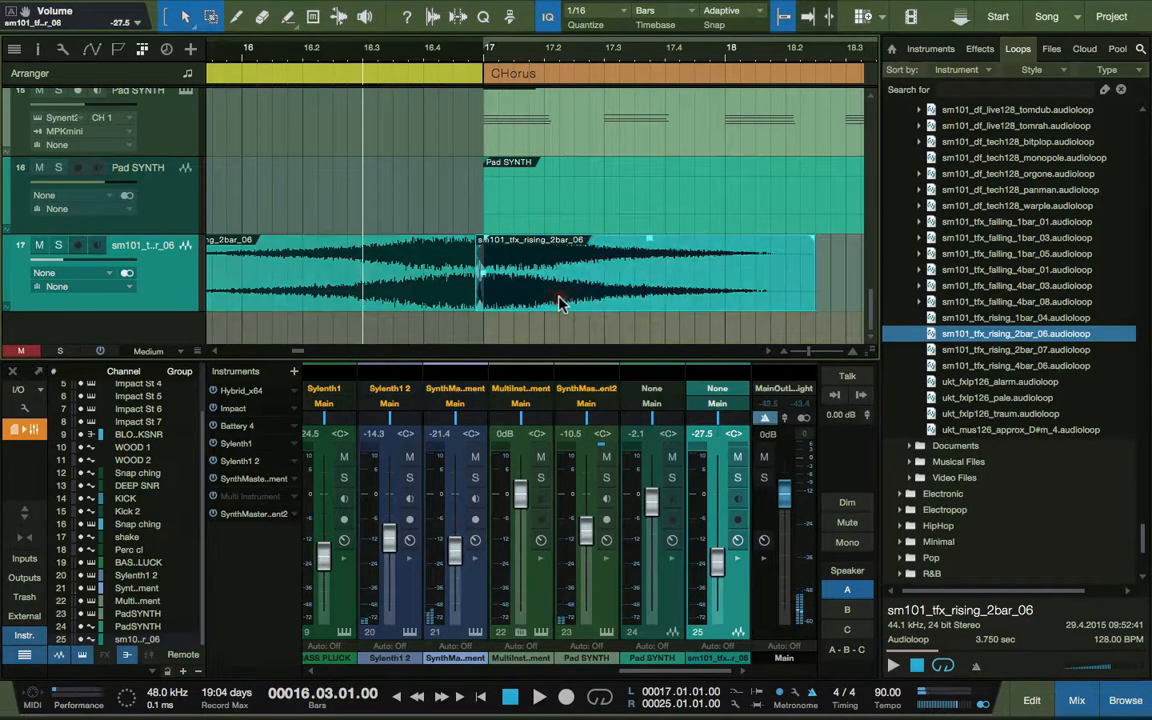
pyautogui.click(437, 51)
pyautogui.press('space')
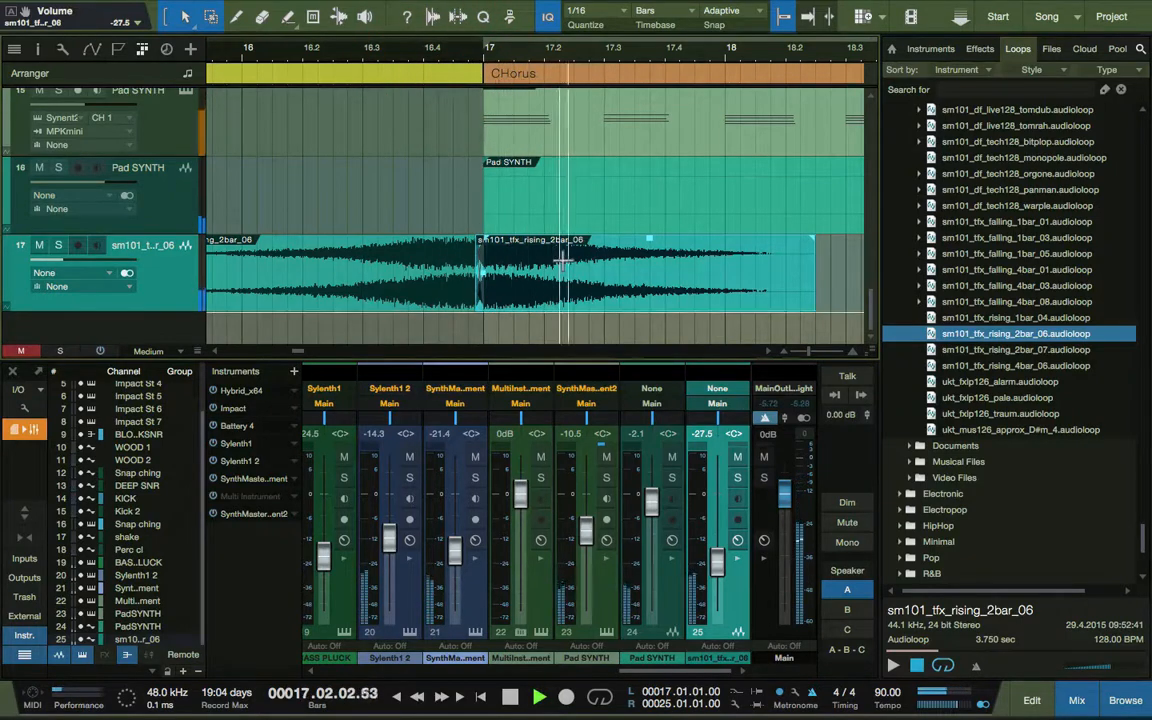
pyautogui.press('space')
pyautogui.press('space')
pyautogui.press('space')
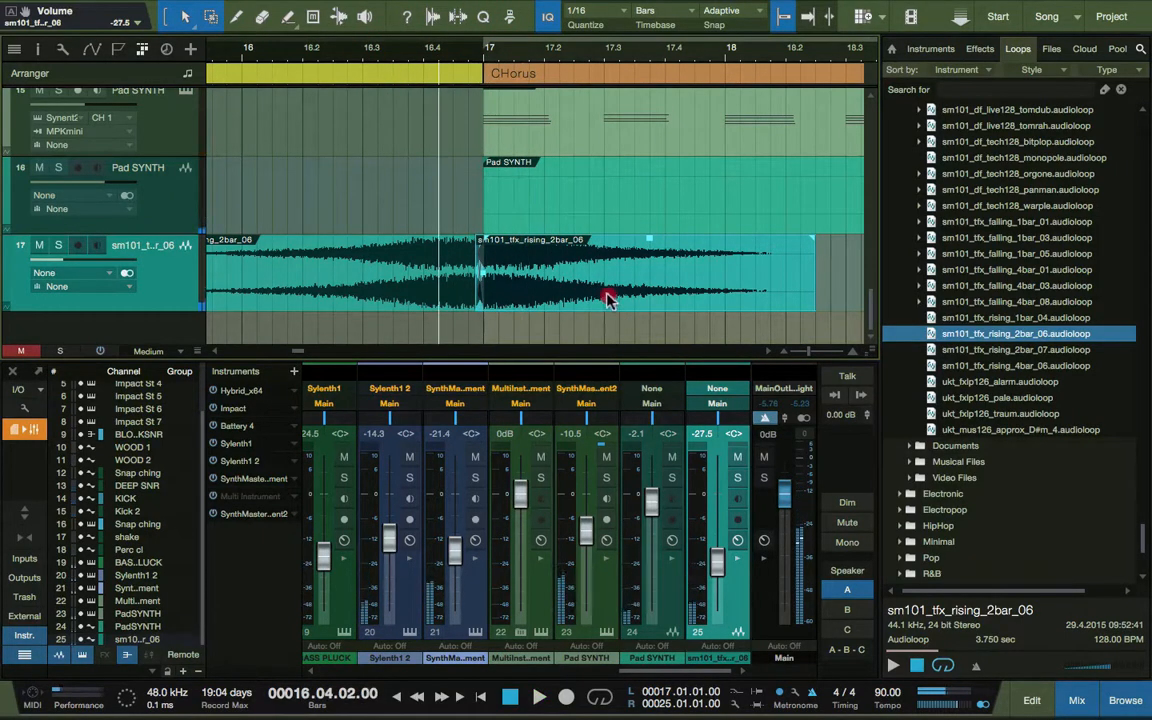
# Widen the overlap by moving the reversed riser further ahead of bar 17, and audition the transition from beat 16.3.
pyautogui.moveTo(610, 298); pyautogui.dragTo(597, 298)
pyautogui.press('space')
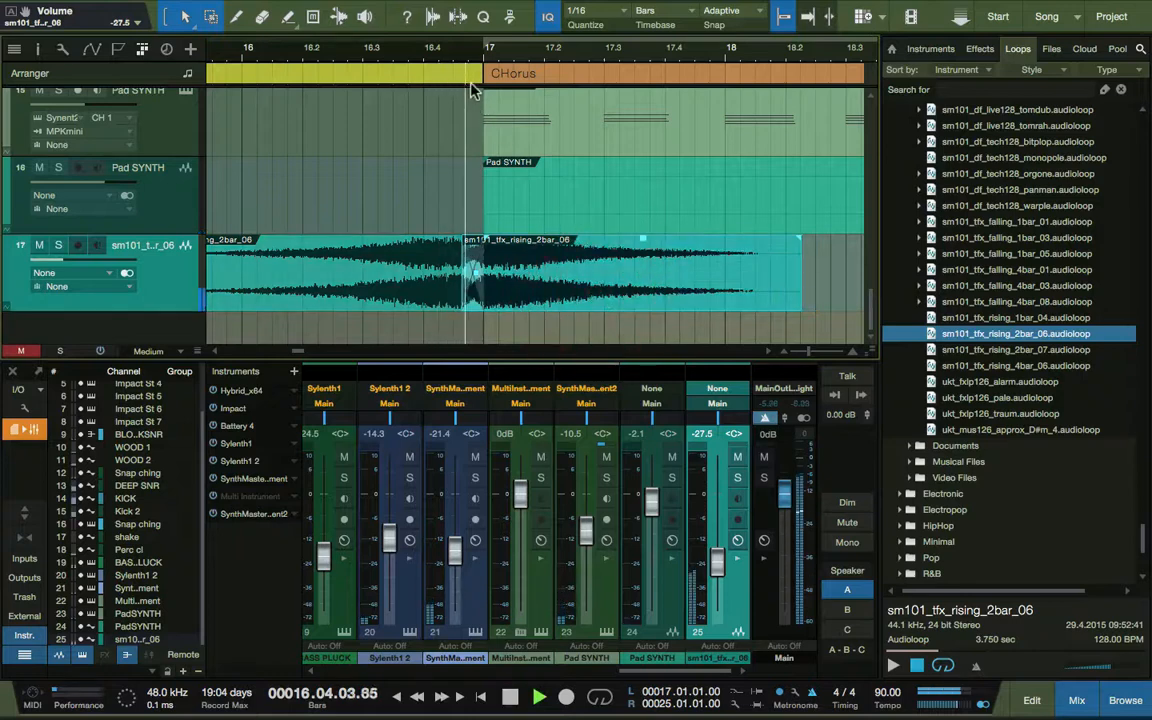
pyautogui.press('space')
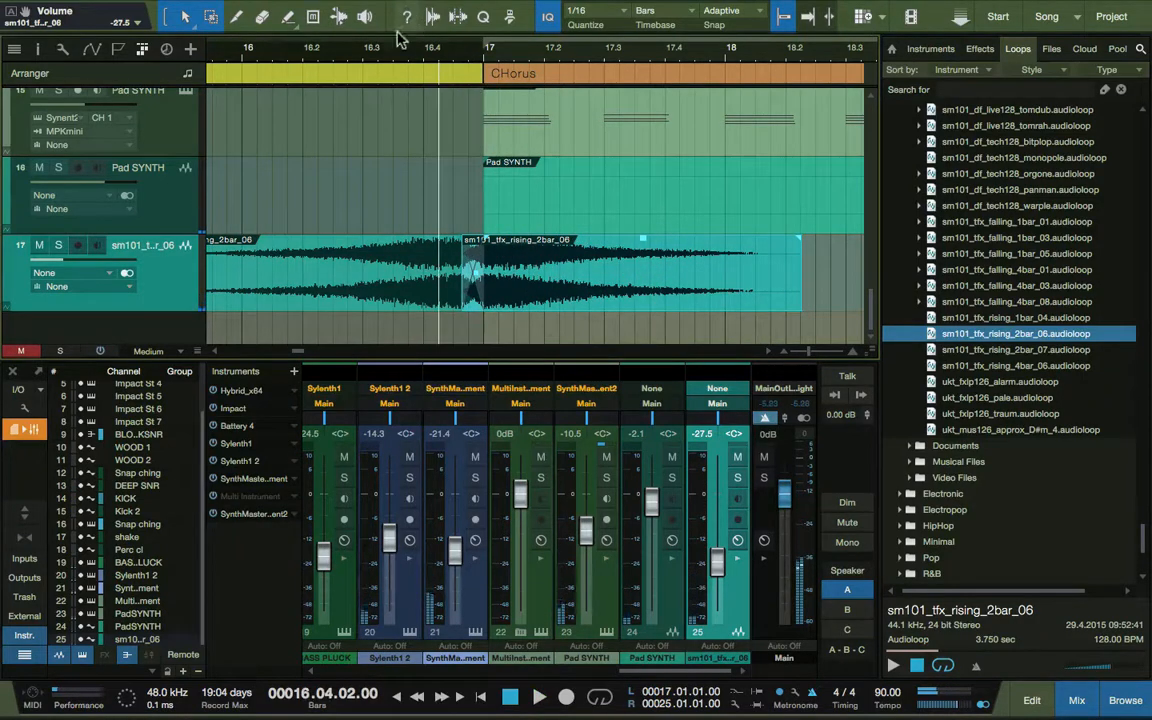
pyautogui.click(394, 51)
pyautogui.press('space')
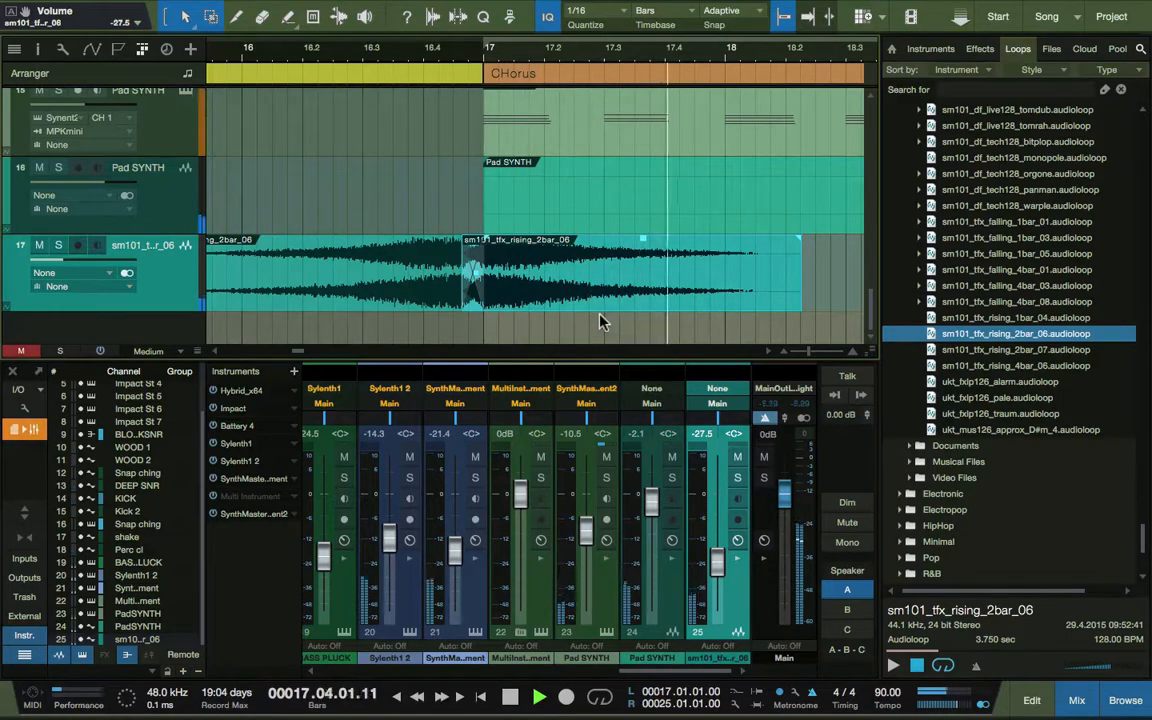
pyautogui.press('space')
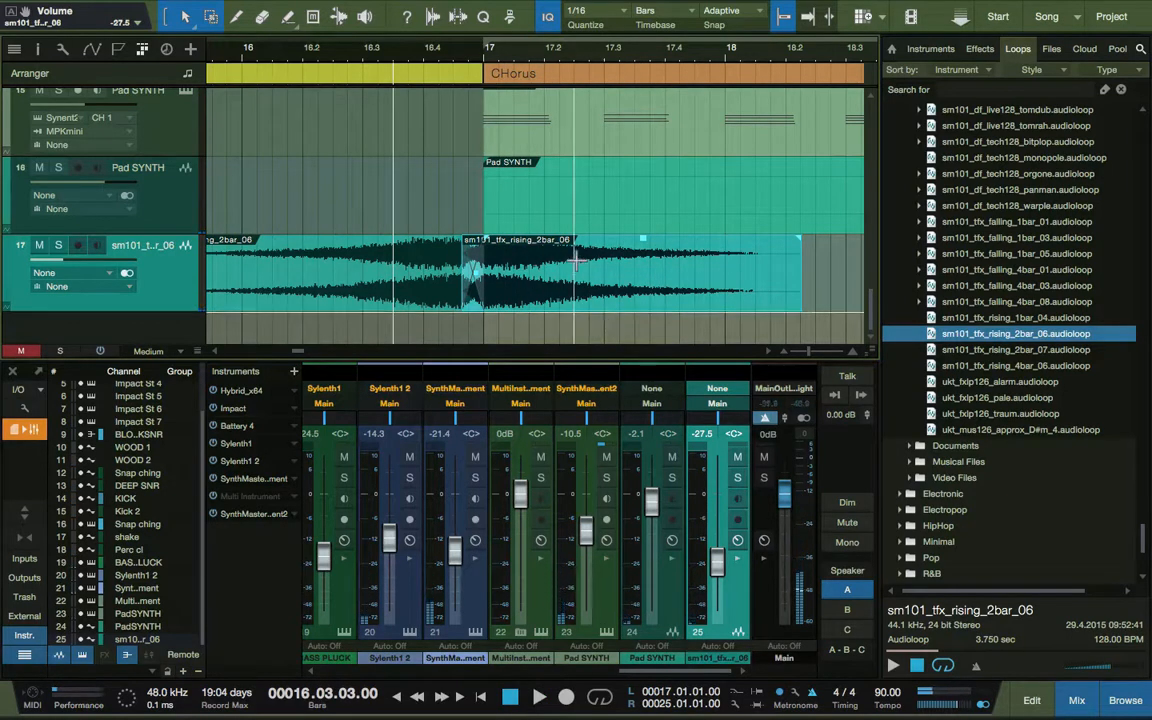
pyautogui.press('space')
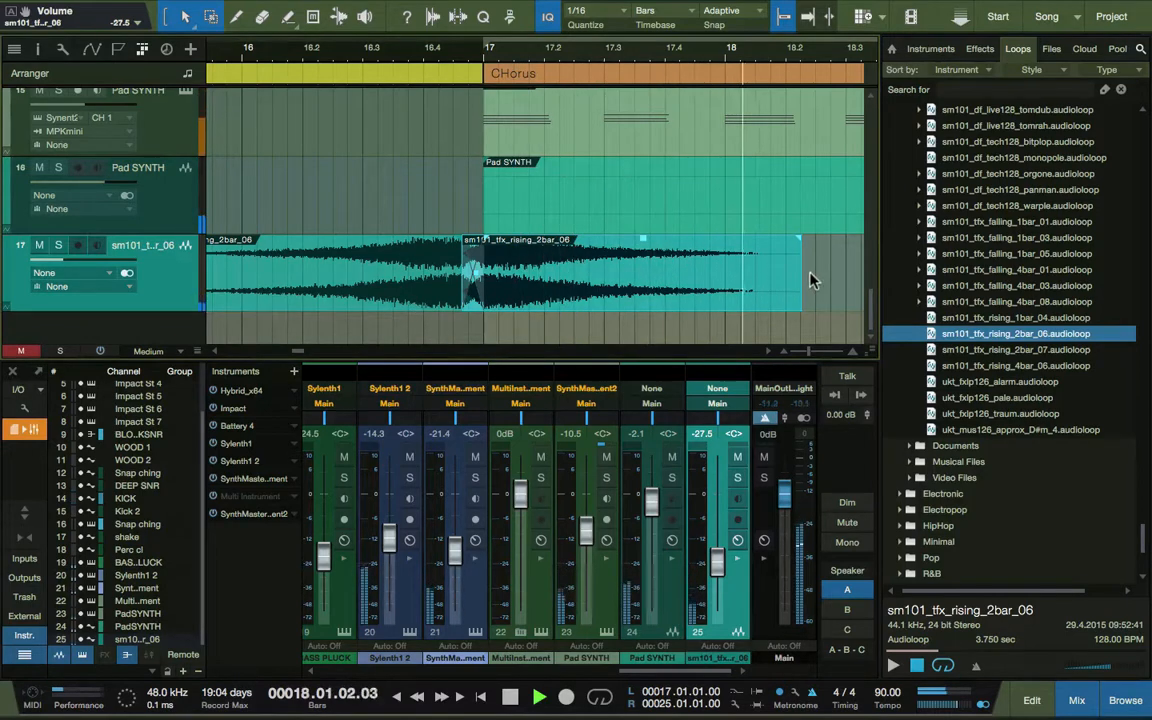
pyautogui.press('space')
# Add a short fade-out to the end of the reversed riser and a short fade-in to the start of the original.
pyautogui.moveTo(799, 240); pyautogui.dragTo(779, 249)
pyautogui.hscroll(-3, 540, 265)
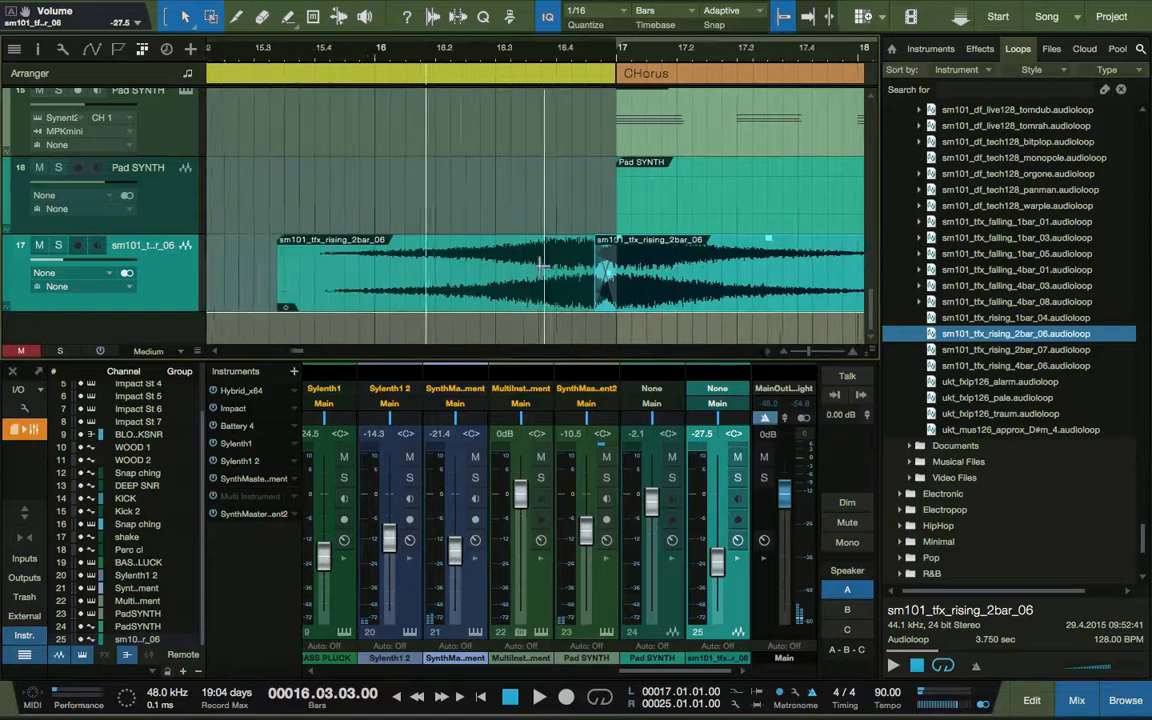
pyautogui.hscroll(-1, 540, 265)
pyautogui.click(476, 262)
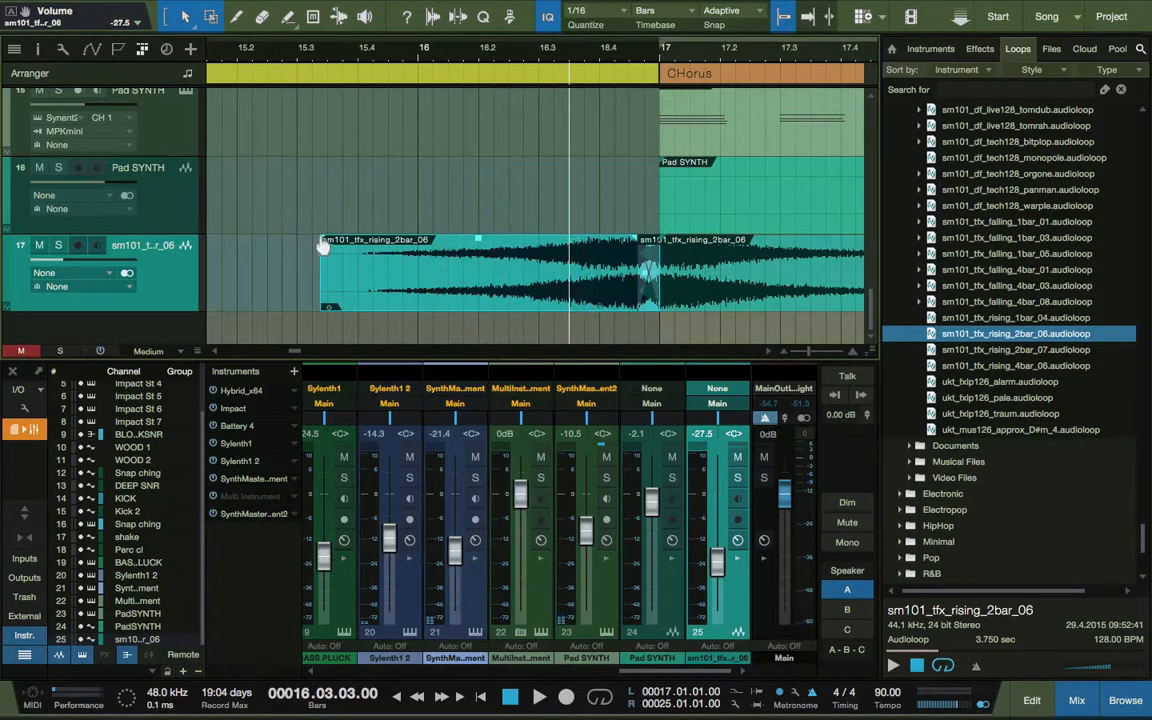
pyautogui.moveTo(322, 246); pyautogui.dragTo(342, 240)
# Expand the mixer to show the sends, find Open AIR in the effects with "rev", and add it as a send on the riser channel.
pyautogui.hscroll(2, 716, 287)
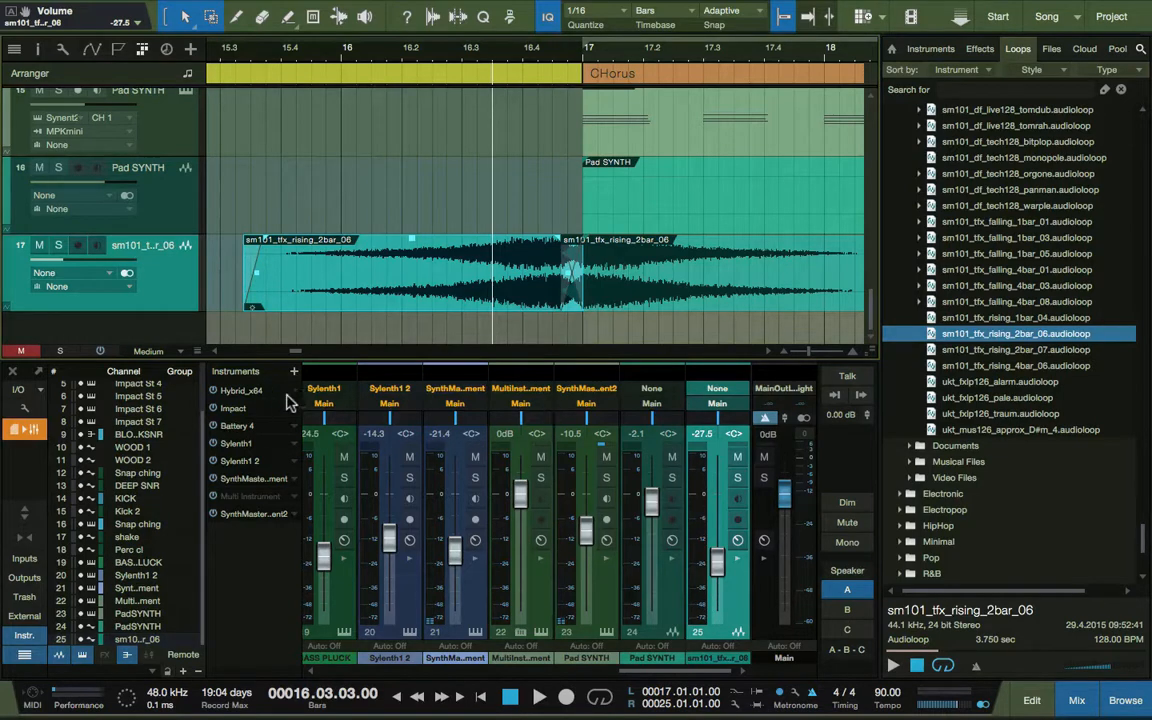
pyautogui.click(24, 510)
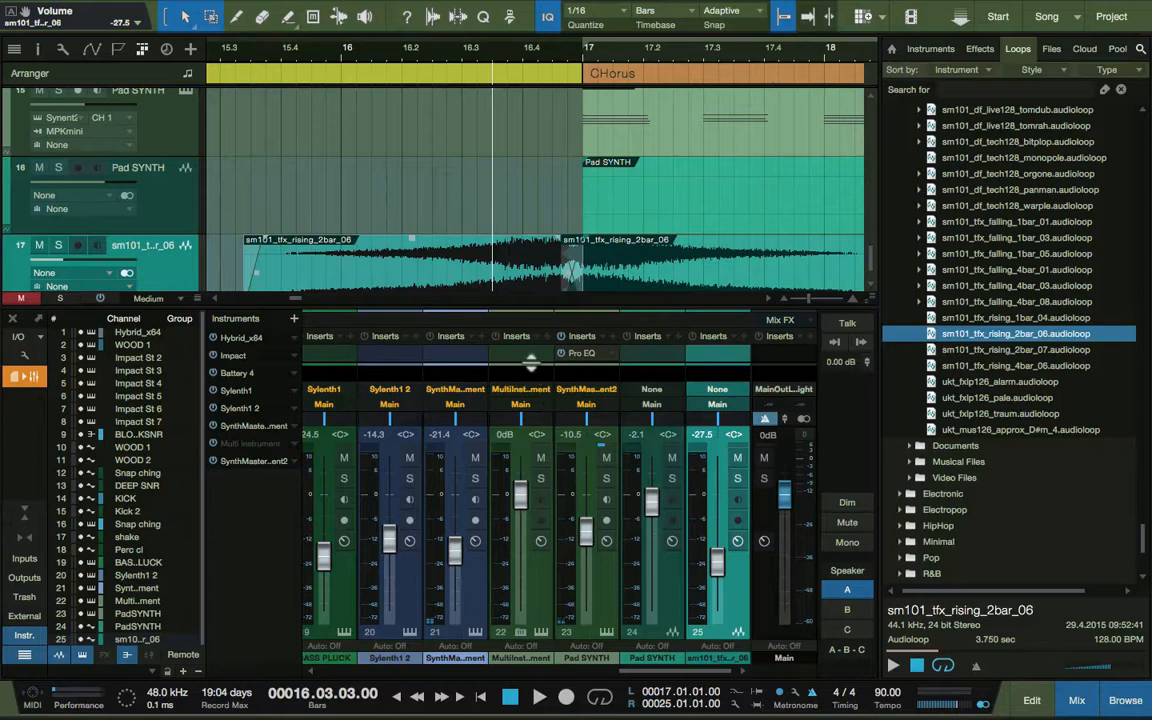
pyautogui.moveTo(531, 361); pyautogui.dragTo(531, 419)
pyautogui.scroll(-1, 463, 220)
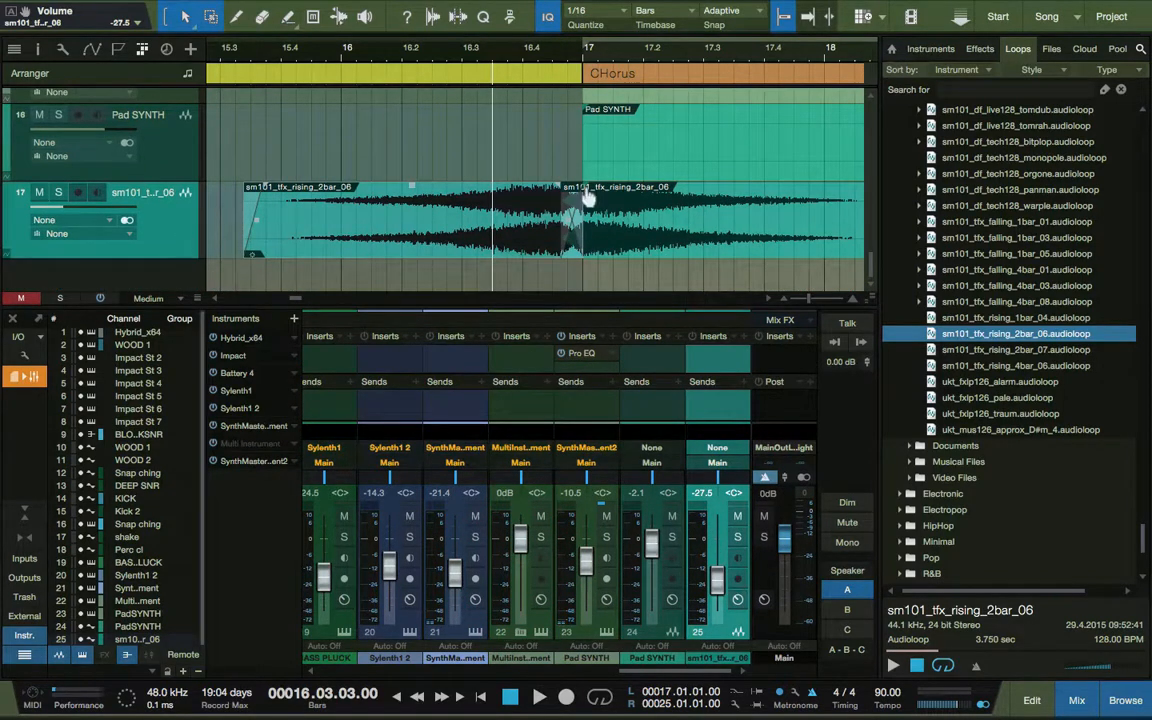
pyautogui.moveTo(930, 224); pyautogui.dragTo(700, 386)
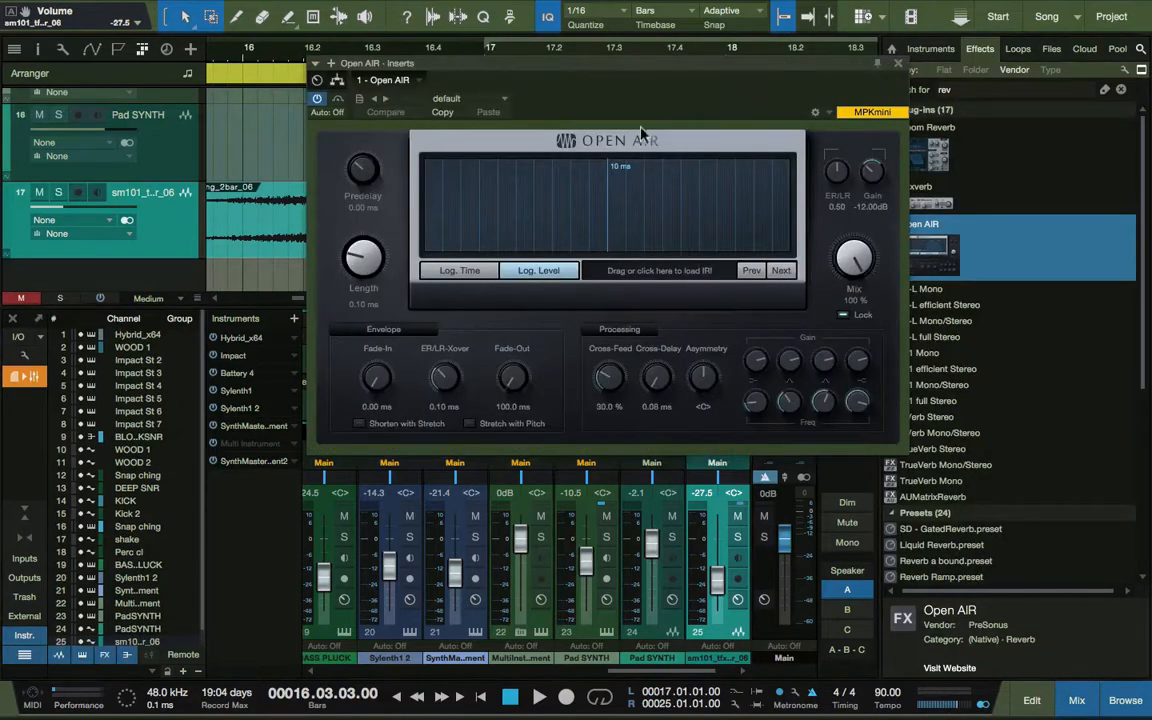
# Load the Cd Battle Dreamy preset from the Medium Halls into the Open AIR reverb.
pyautogui.moveTo(655, 67); pyautogui.dragTo(764, 68)
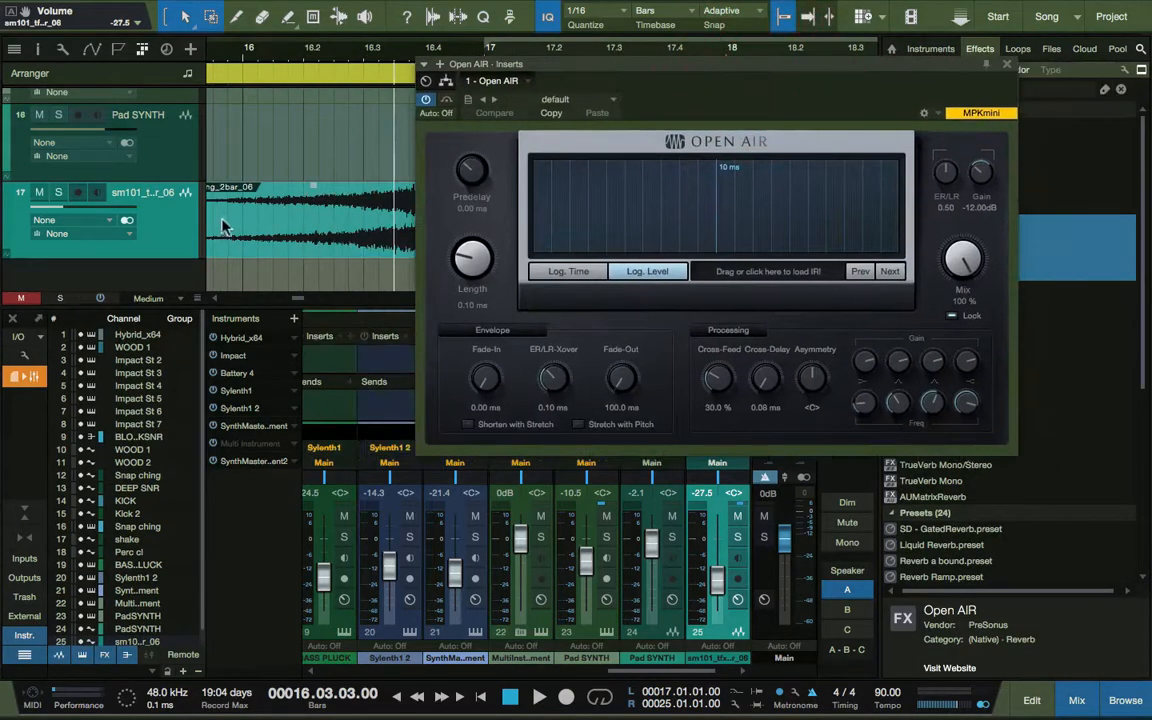
pyautogui.hscroll(5, 223, 220)
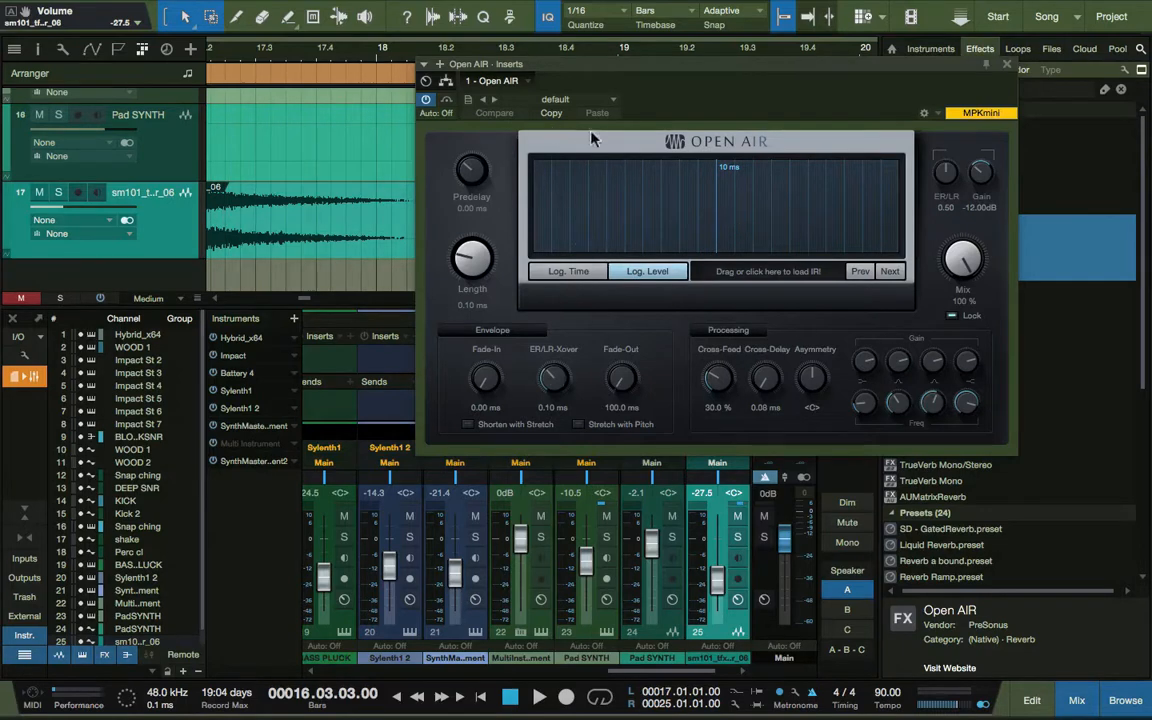
pyautogui.click(614, 99)
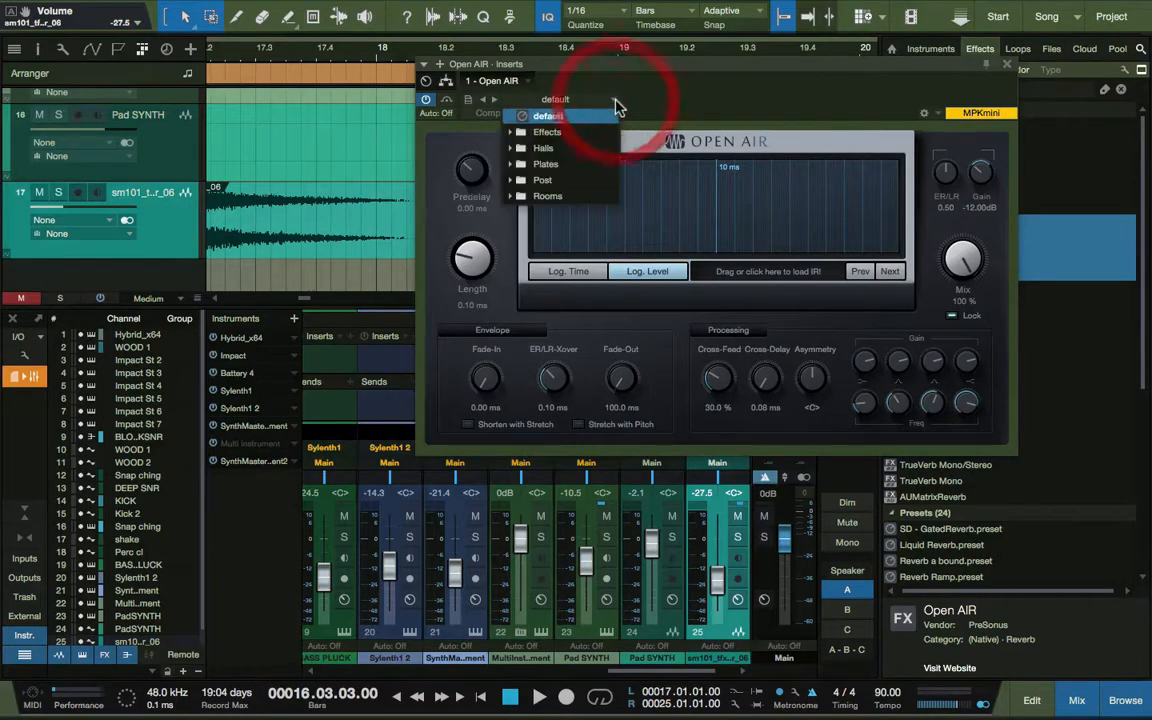
pyautogui.click(512, 148)
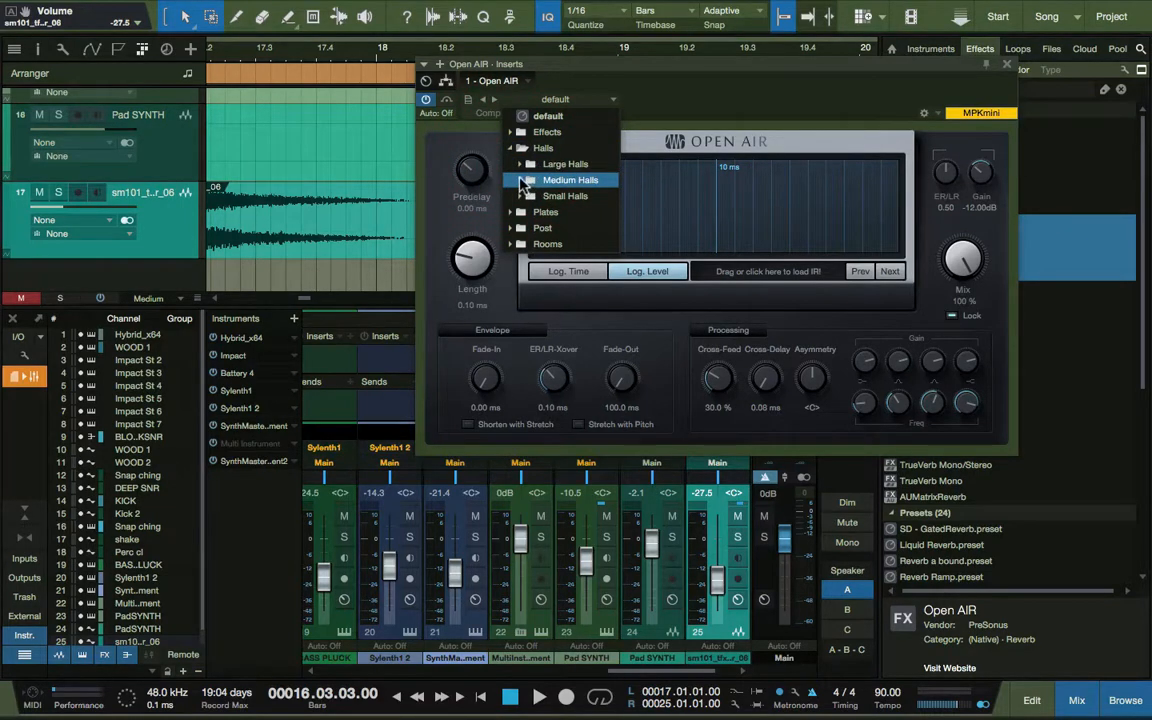
pyautogui.click(531, 183)
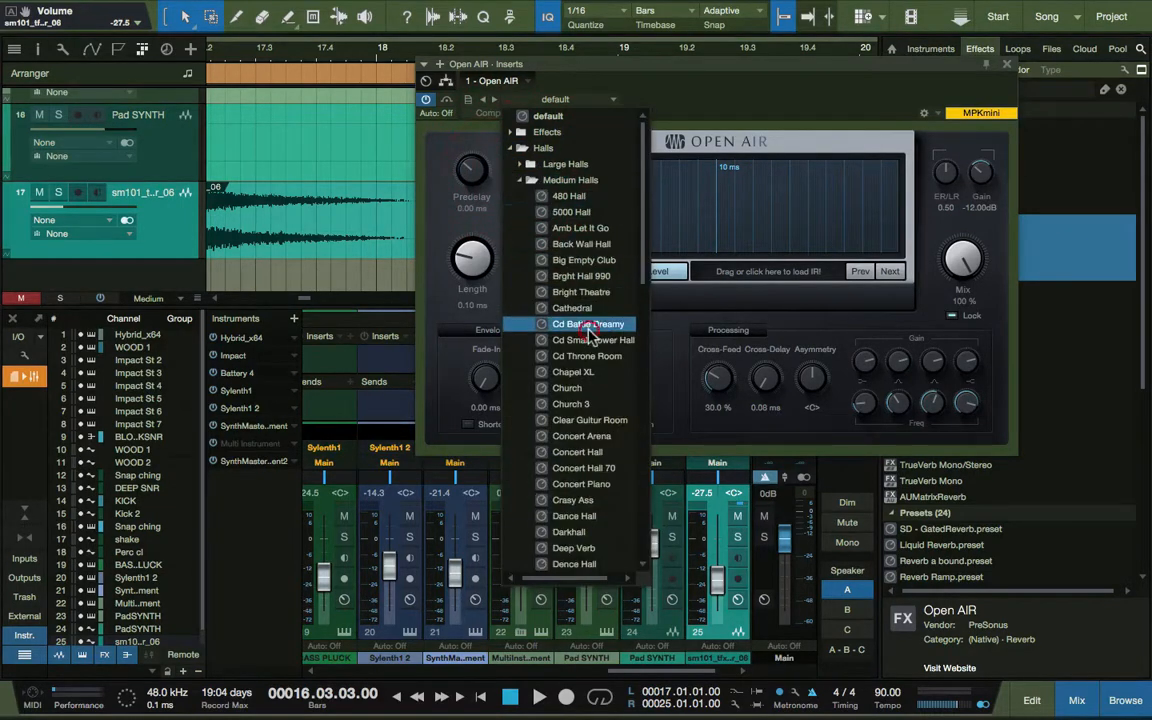
pyautogui.click(589, 325)
pyautogui.click(873, 113)
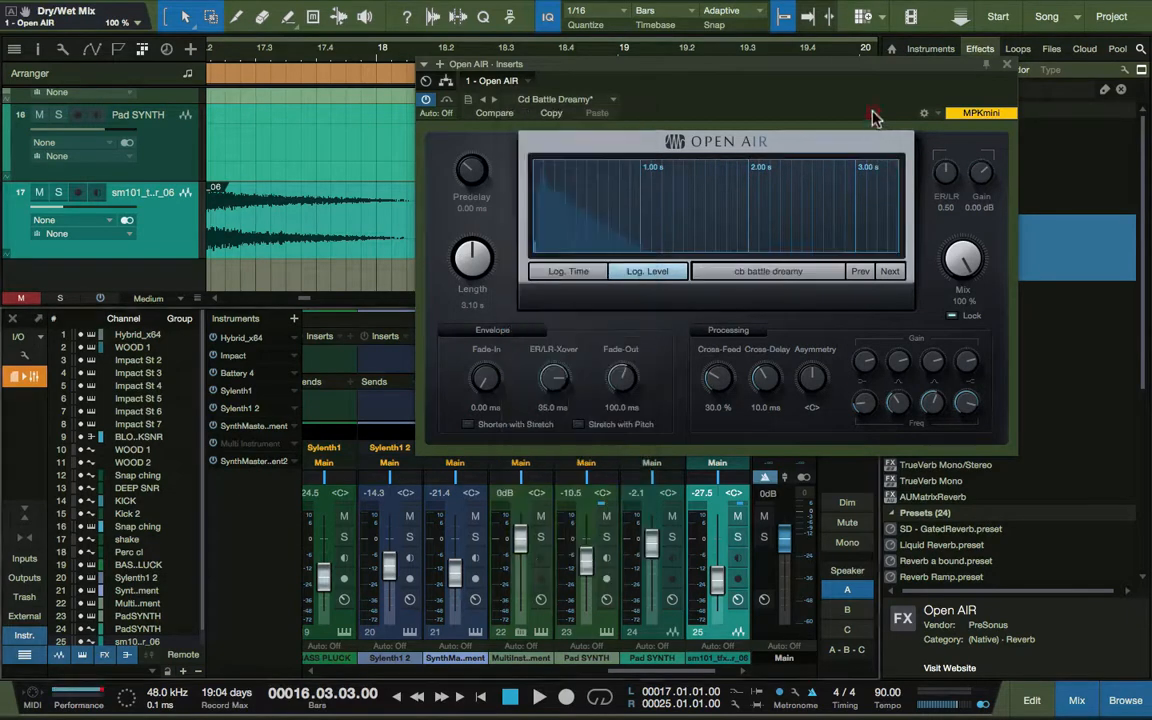
# Play the transition with the reverb on the riser, and close the Open AIR window.
pyautogui.press('space')
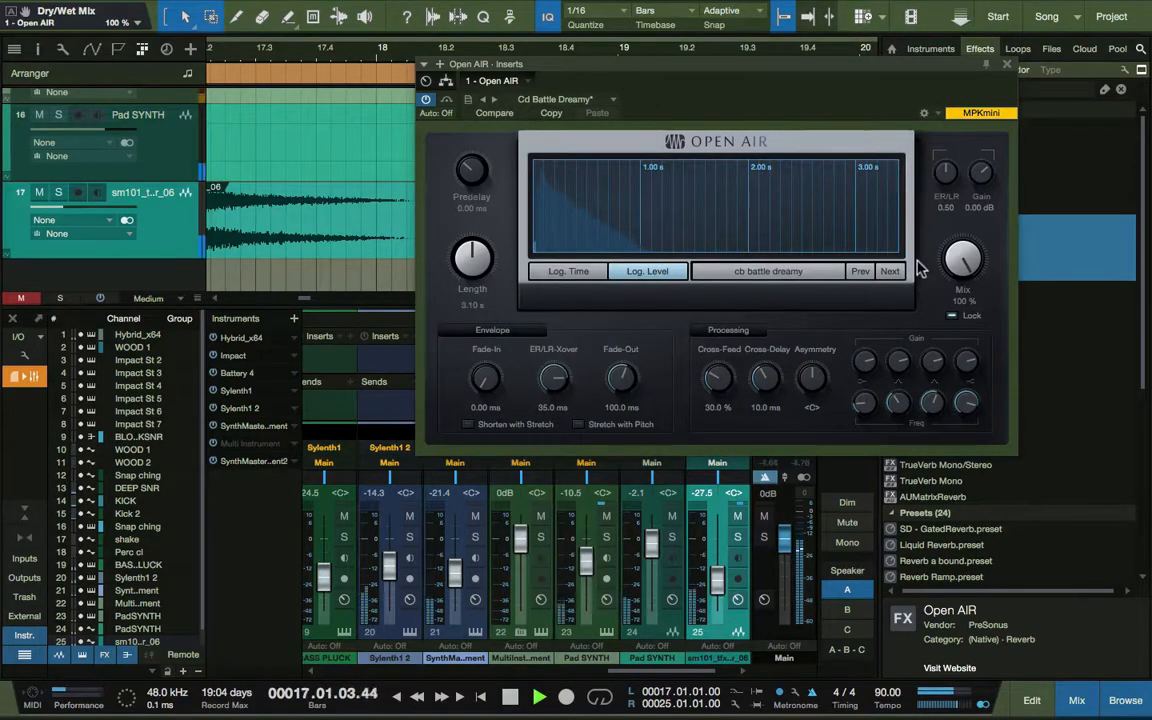
pyautogui.moveTo(862, 70); pyautogui.dragTo(608, 175)
pyautogui.press('space')
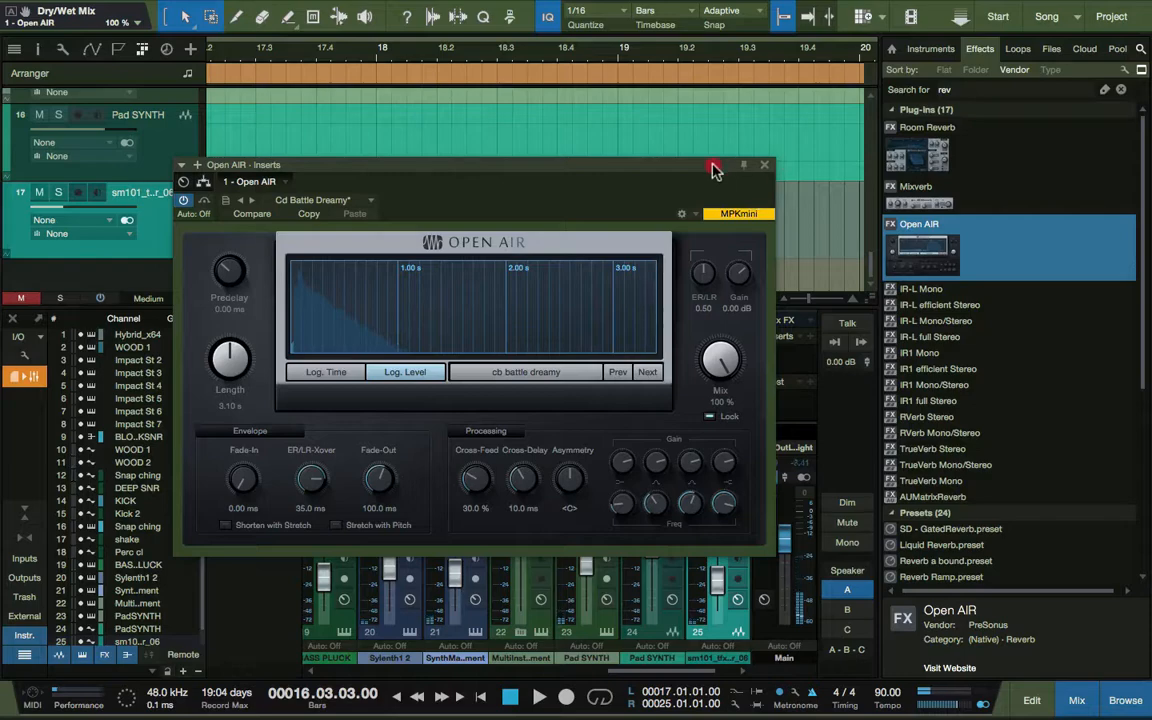
pyautogui.moveTo(713, 170); pyautogui.dragTo(520, 226)
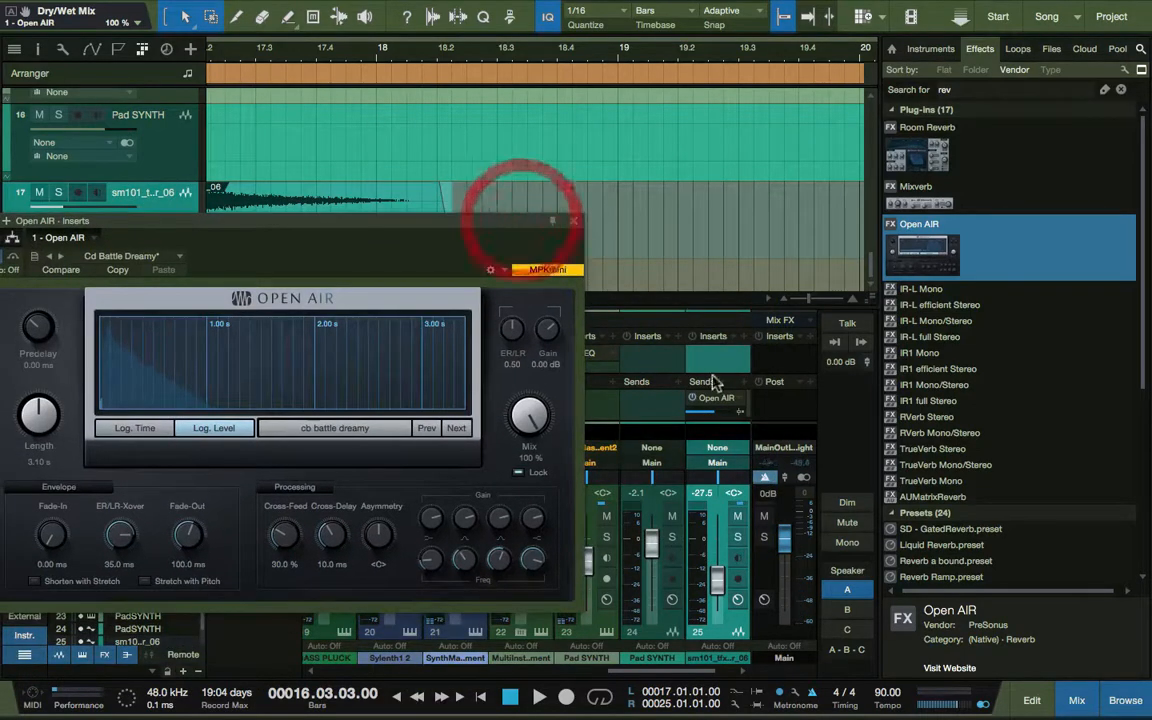
pyautogui.click(574, 223)
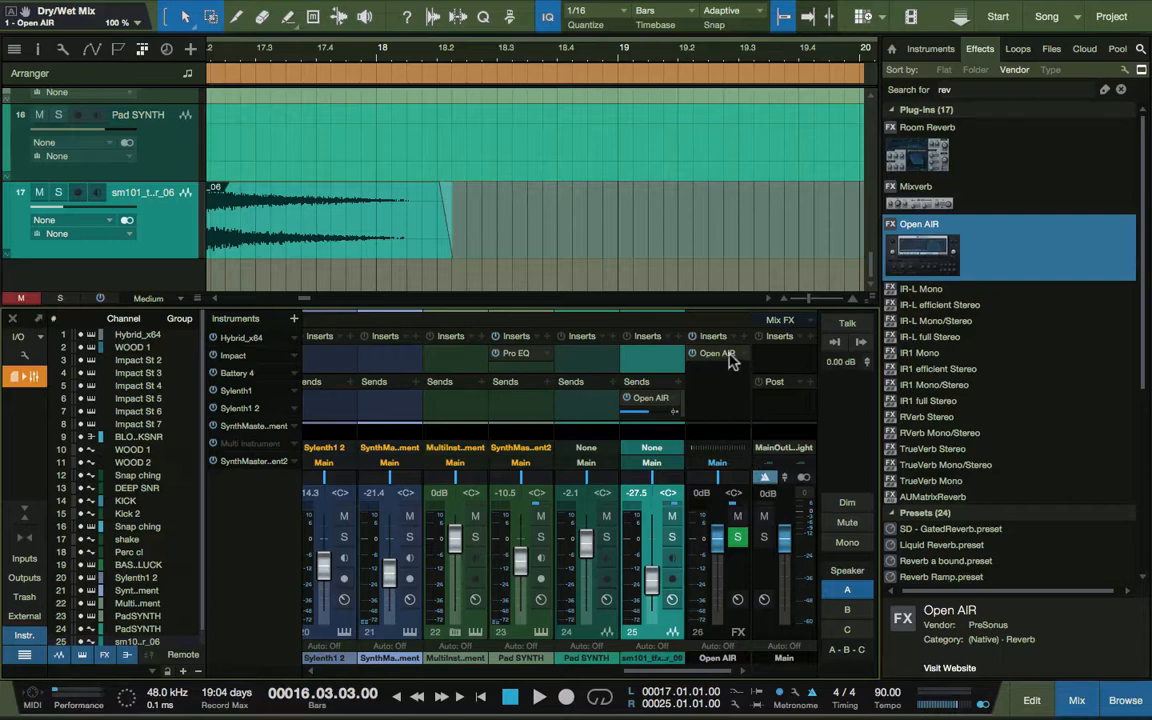
# Rename the Open AIR effect channel as VERB TUBE.
pyautogui.click(714, 661)
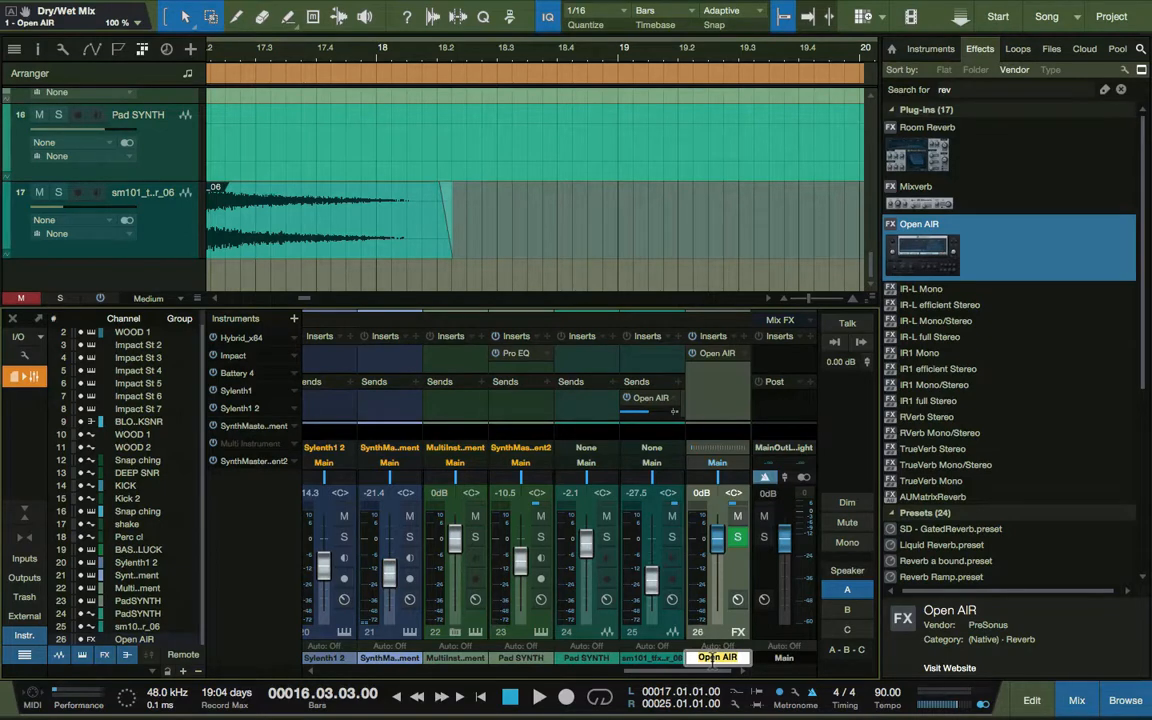
pyautogui.write('VRE')
pyautogui.press('Return')
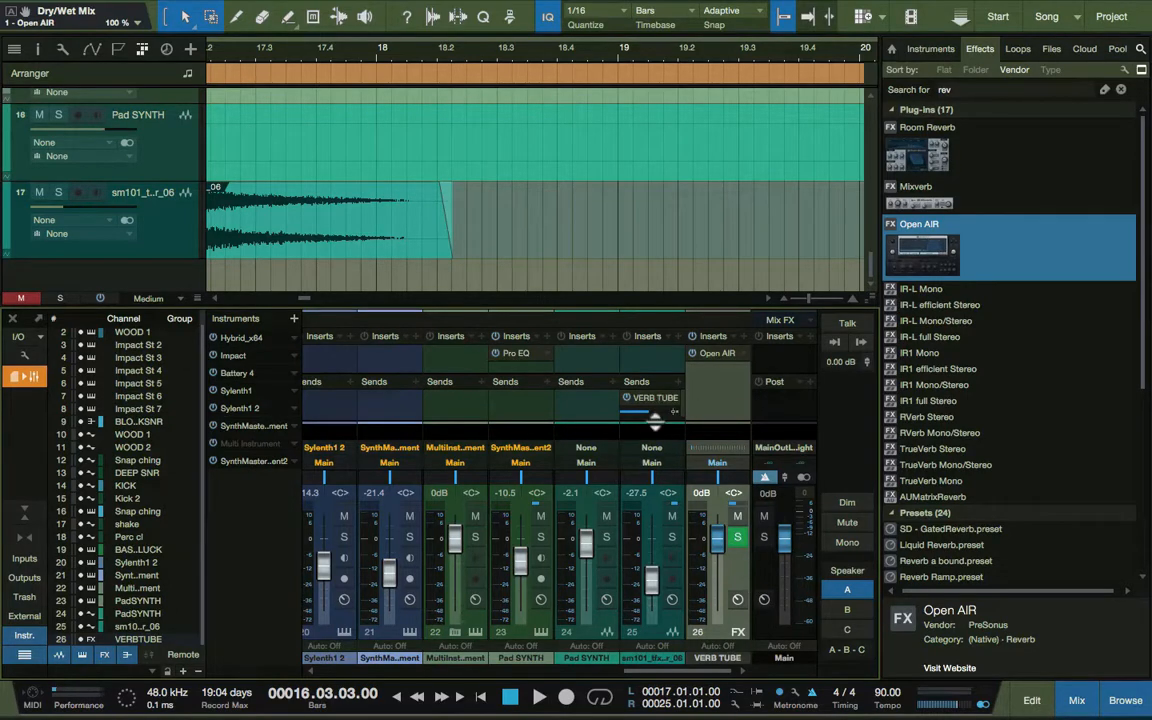
# Enlarge the mixer and add a second Open AIR reverb as a send on the riser channel.
pyautogui.click(640, 368)
pyautogui.click(640, 347)
pyautogui.moveTo(645, 305); pyautogui.dragTo(650, 200)
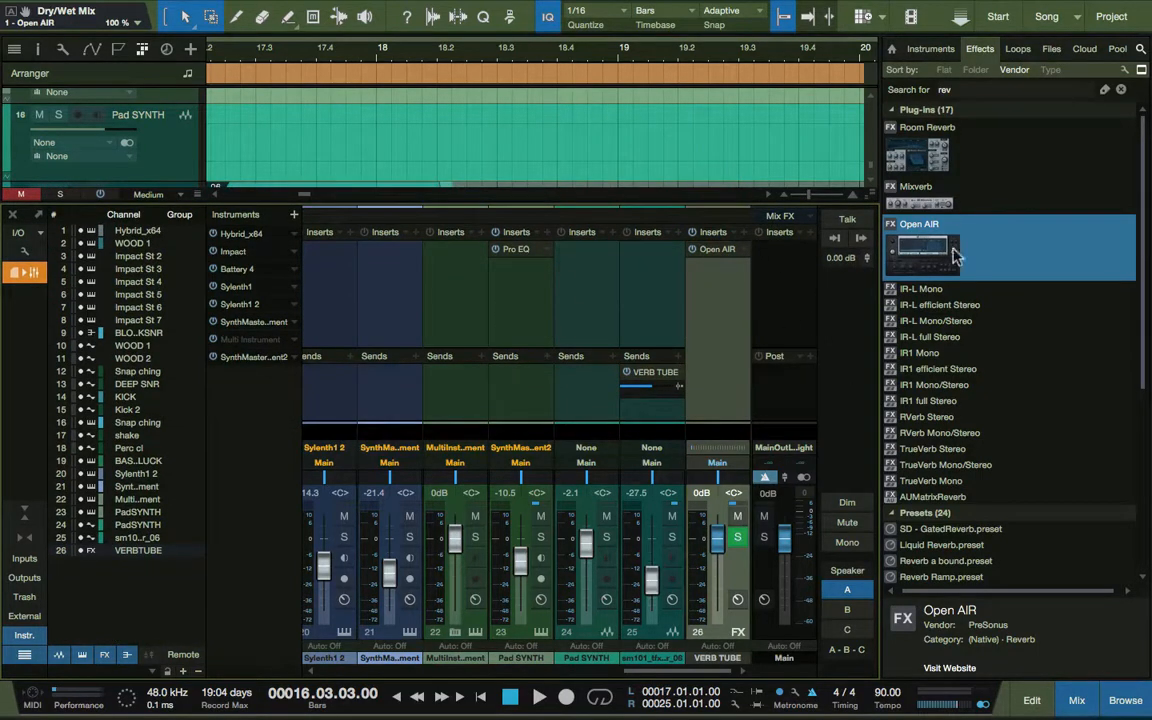
pyautogui.moveTo(925, 258); pyautogui.dragTo(660, 412)
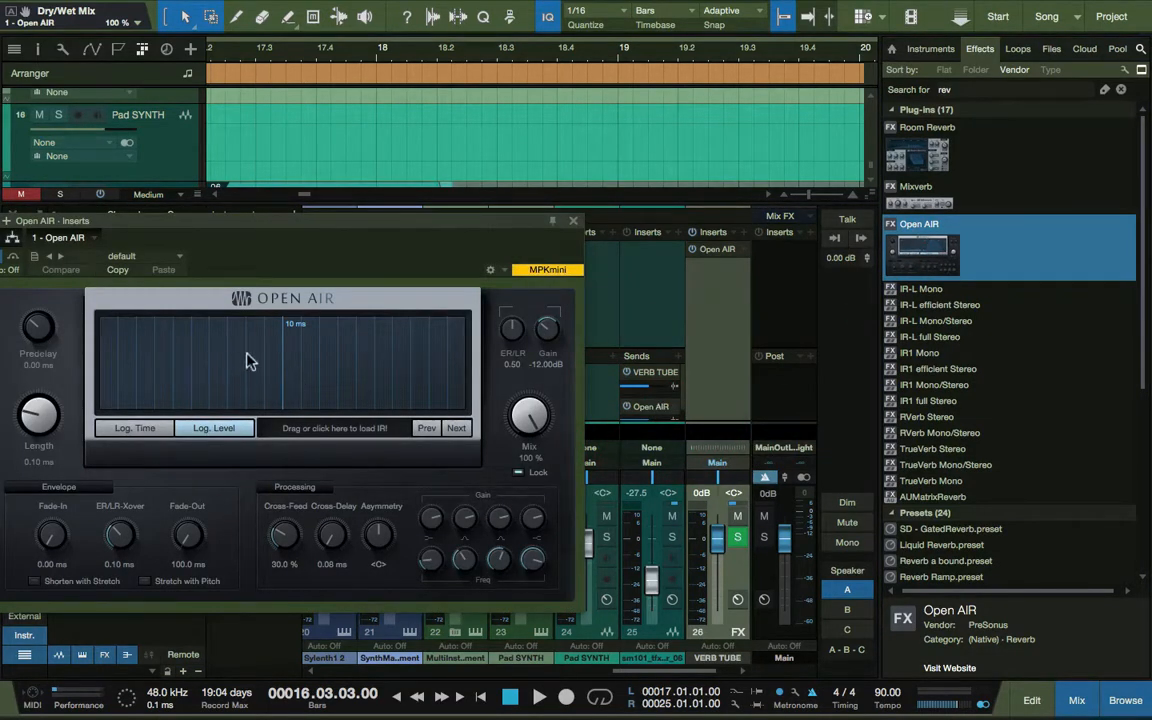
# Load the Breathy Reverb preset from the Large Halls into the second Open AIR reverb.
pyautogui.click(167, 257)
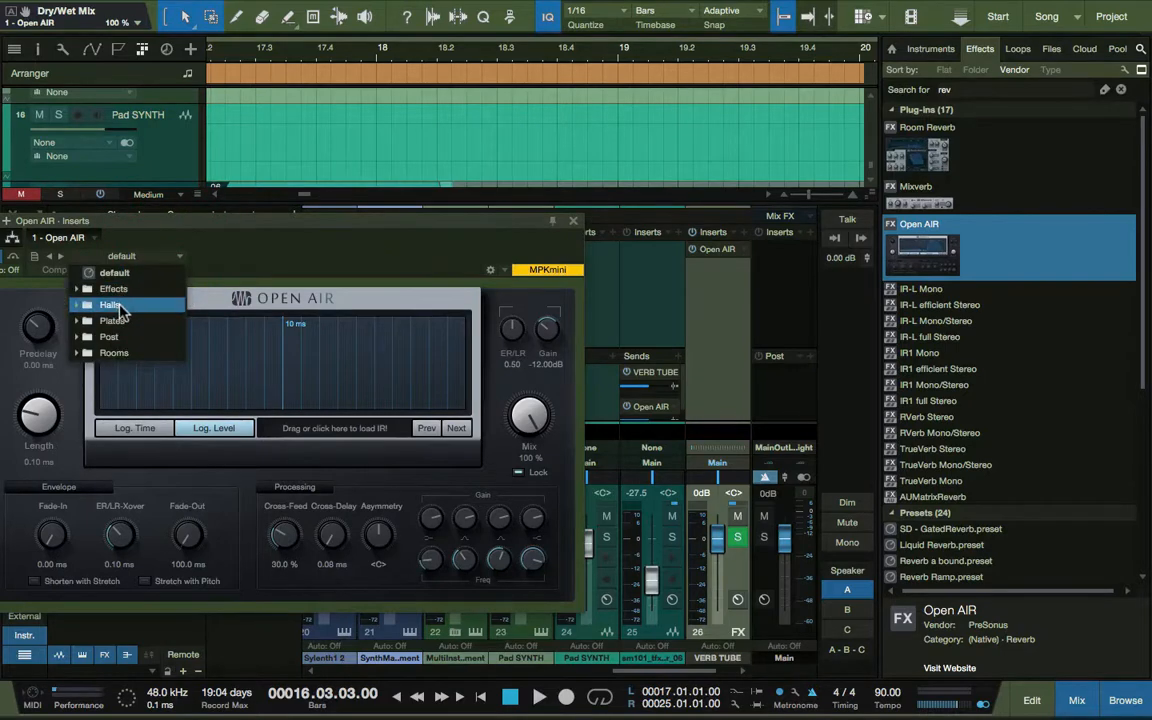
pyautogui.click(116, 305)
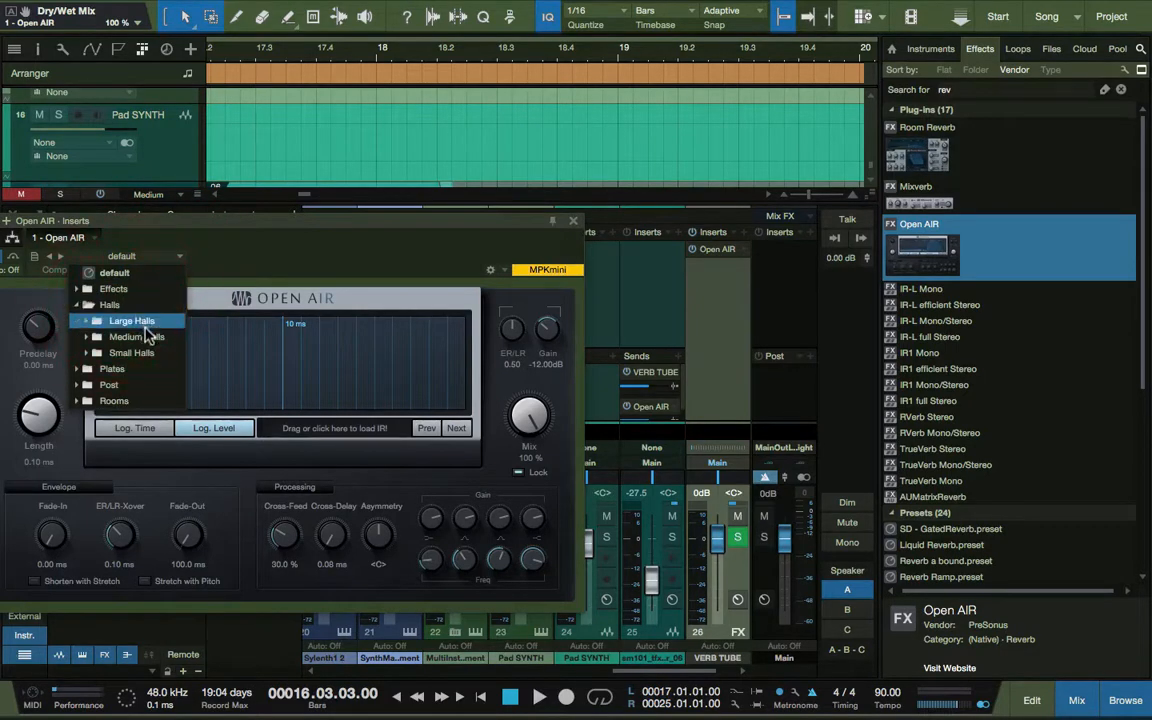
pyautogui.click(148, 322)
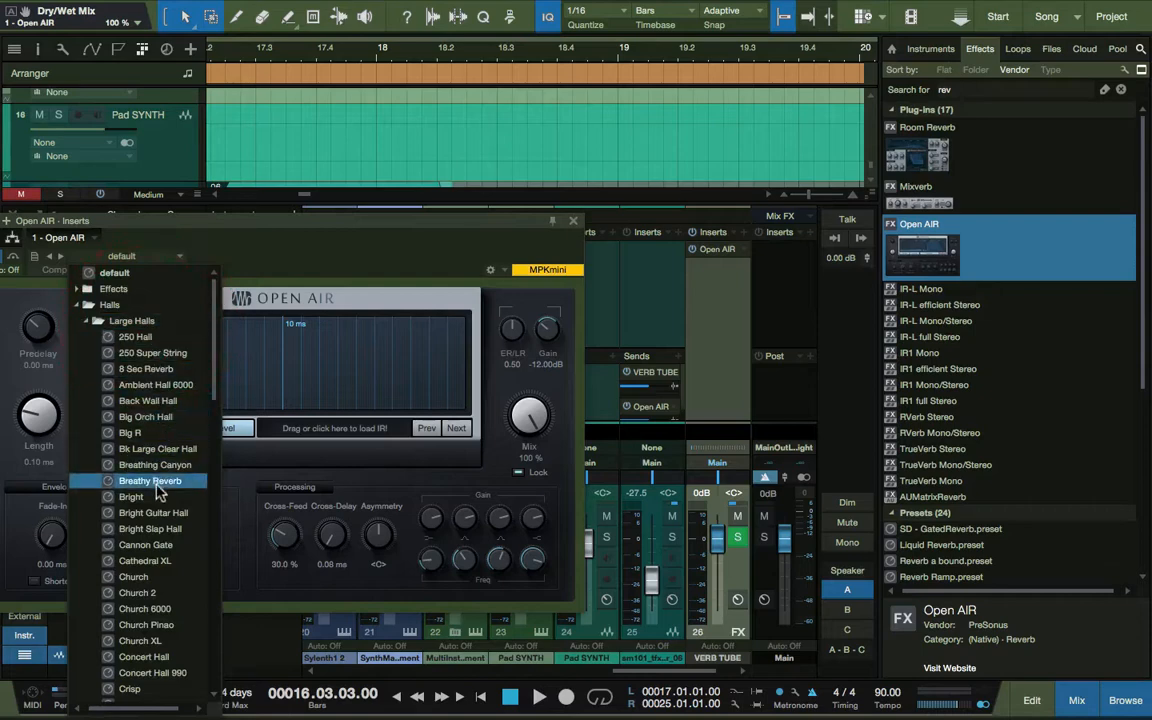
pyautogui.click(156, 484)
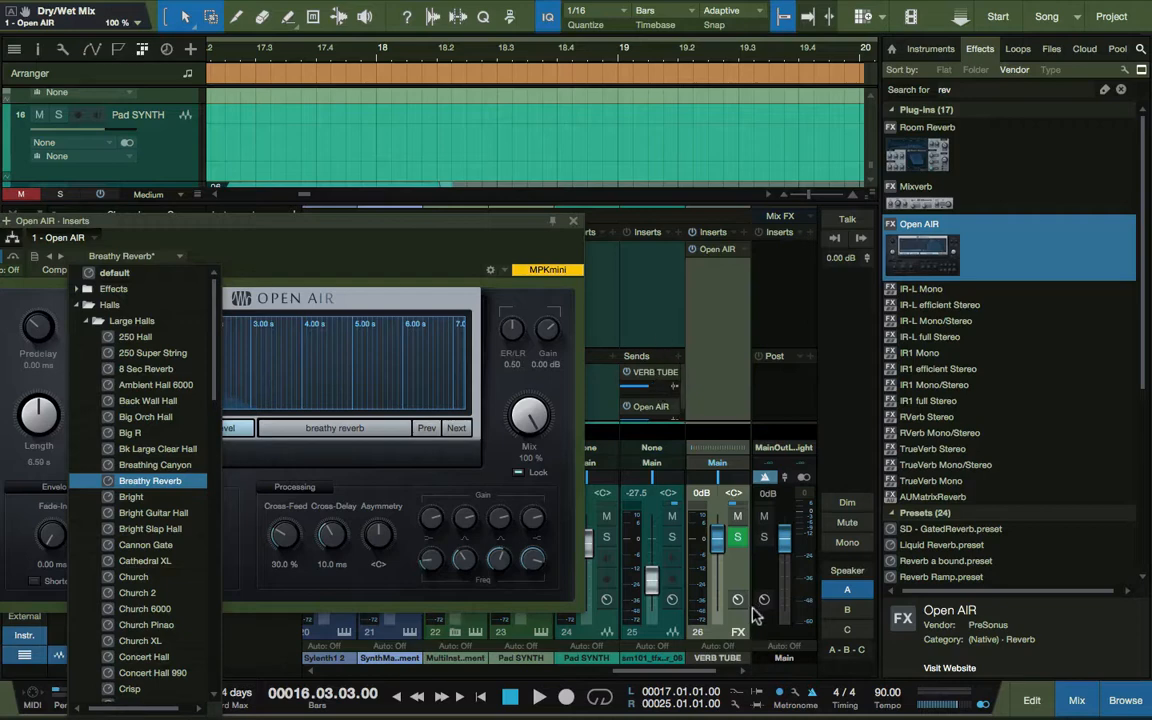
# Rename the second reverb's effect channel as VERB HALL.
pyautogui.hscroll(2, 725, 634)
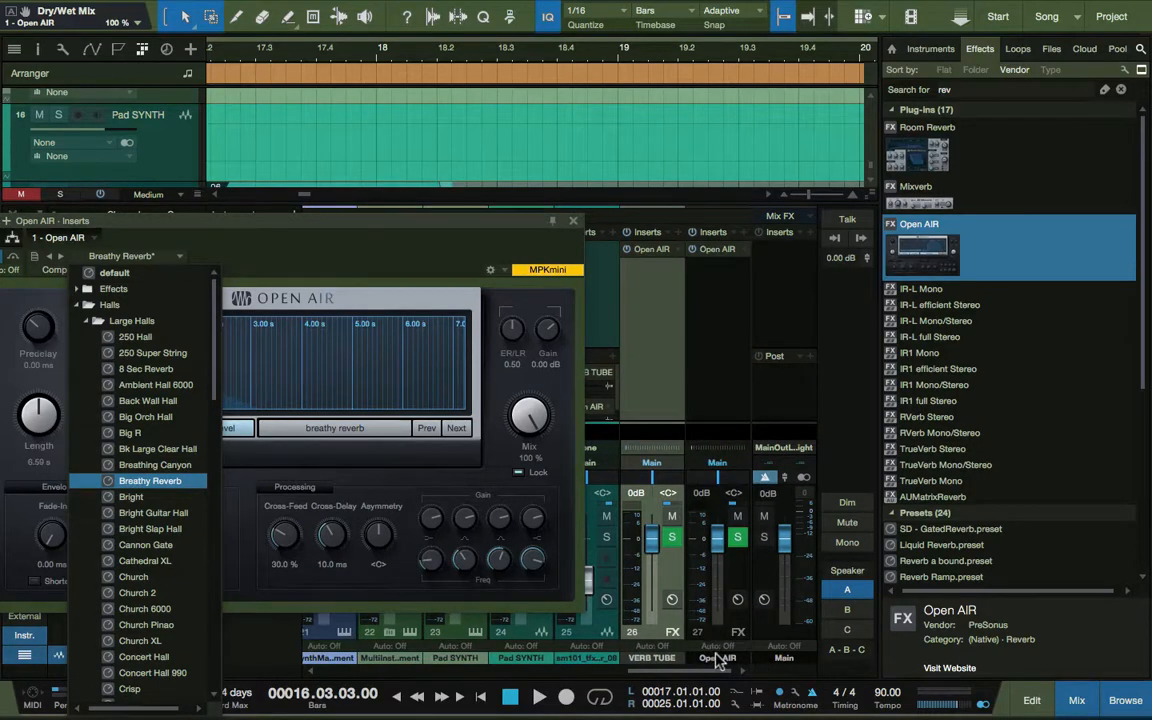
pyautogui.doubleClick(717, 659)
pyautogui.press('F3')
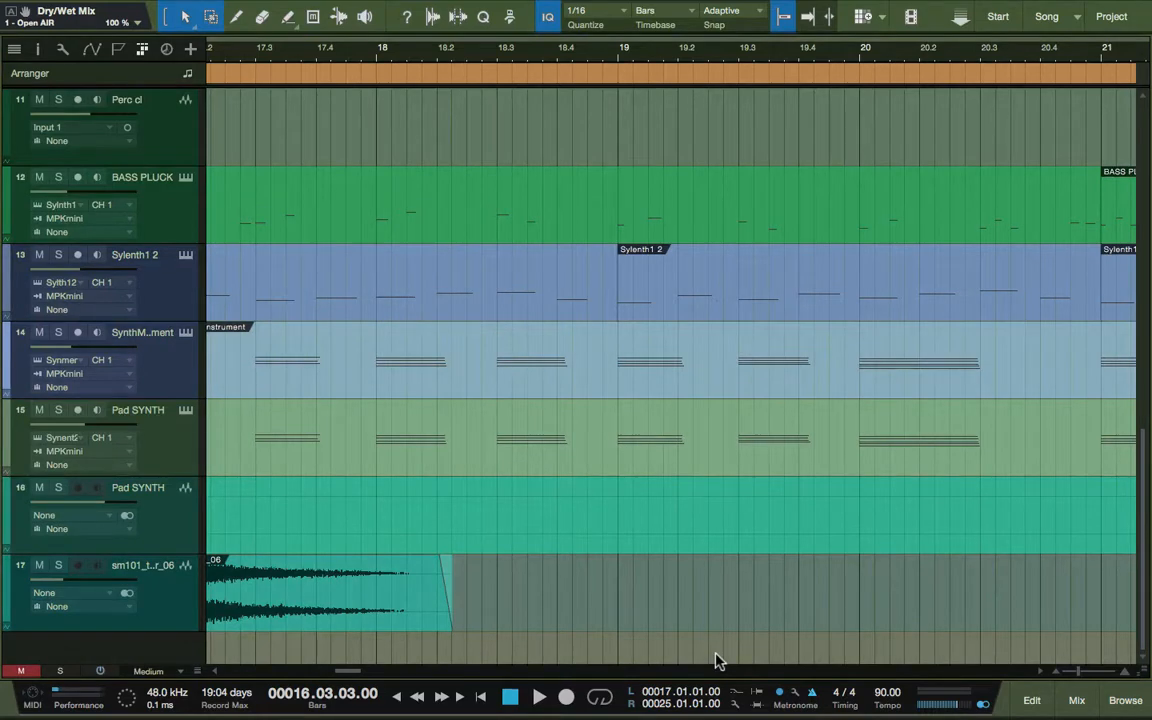
pyautogui.press('F3')
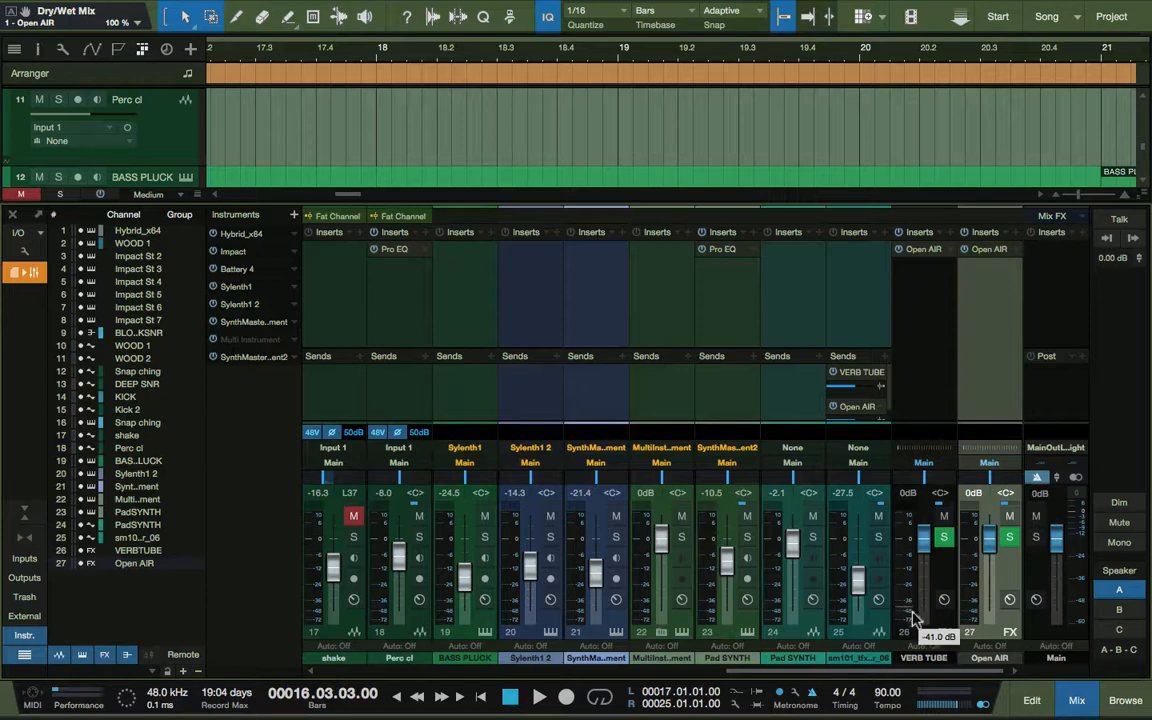
pyautogui.doubleClick(997, 658)
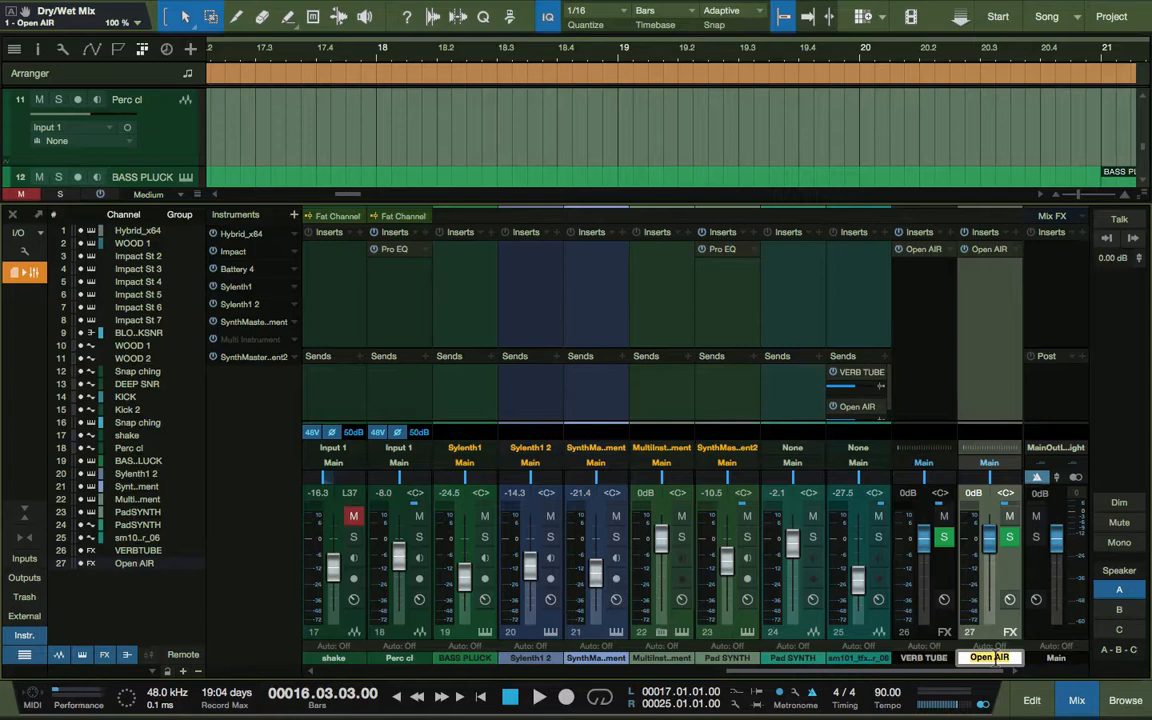
pyautogui.write('VERB HALL')
pyautogui.press('Return')
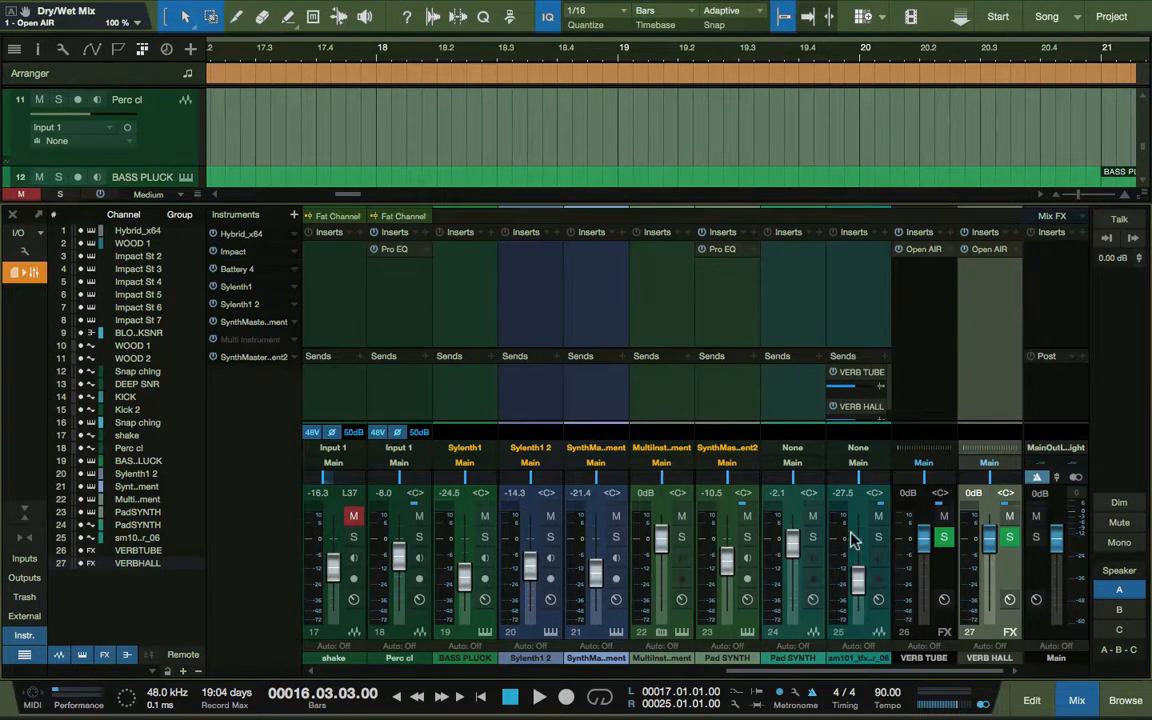
# Make room for the sends and lower the riser's VERB HALL send level while auditioning the transition.
pyautogui.press('space')
pyautogui.press('space')
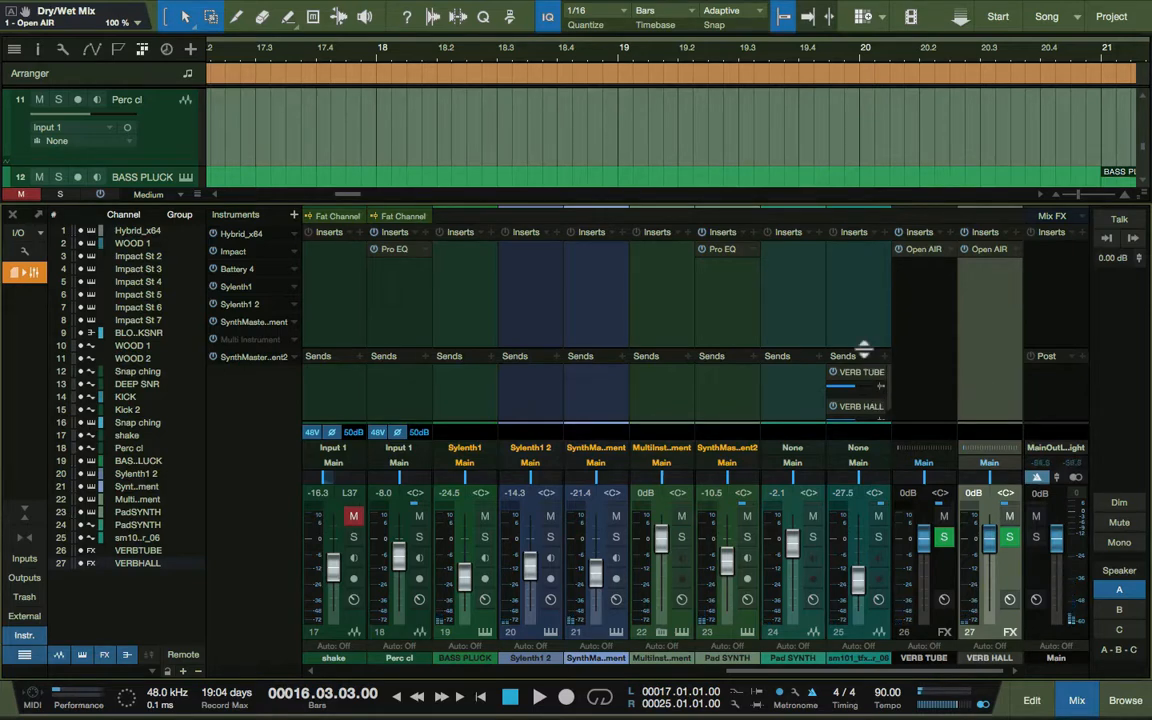
pyautogui.moveTo(866, 350); pyautogui.dragTo(869, 280)
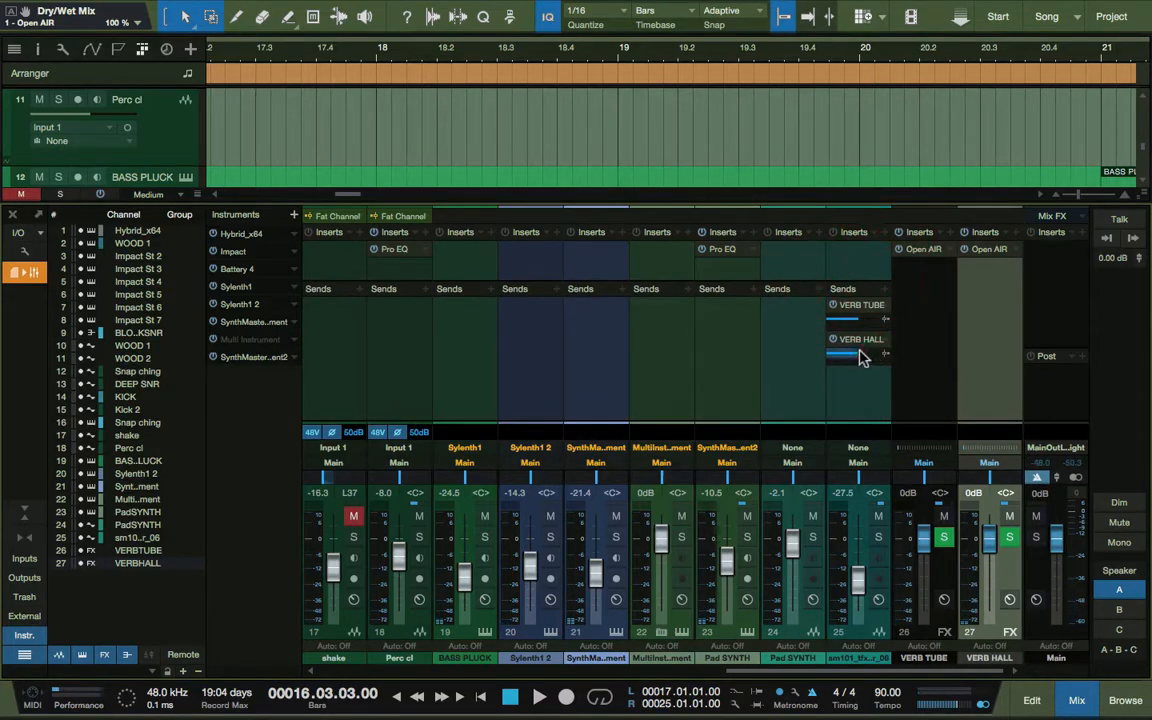
pyautogui.moveTo(861, 355); pyautogui.dragTo(838, 360)
pyautogui.press('space')
pyautogui.press('space')
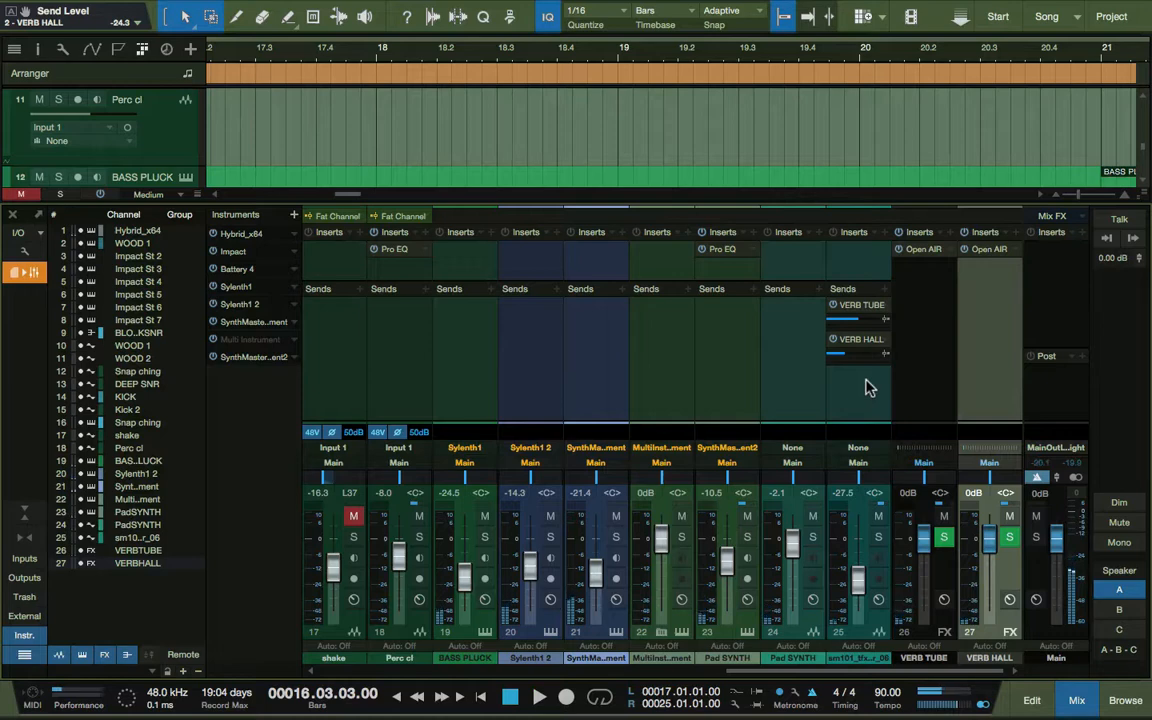
# Lower the riser channel's volume to -46.2 dB and play the arrangement.
pyautogui.moveTo(860, 580); pyautogui.dragTo(862, 600)
pyautogui.press('space')
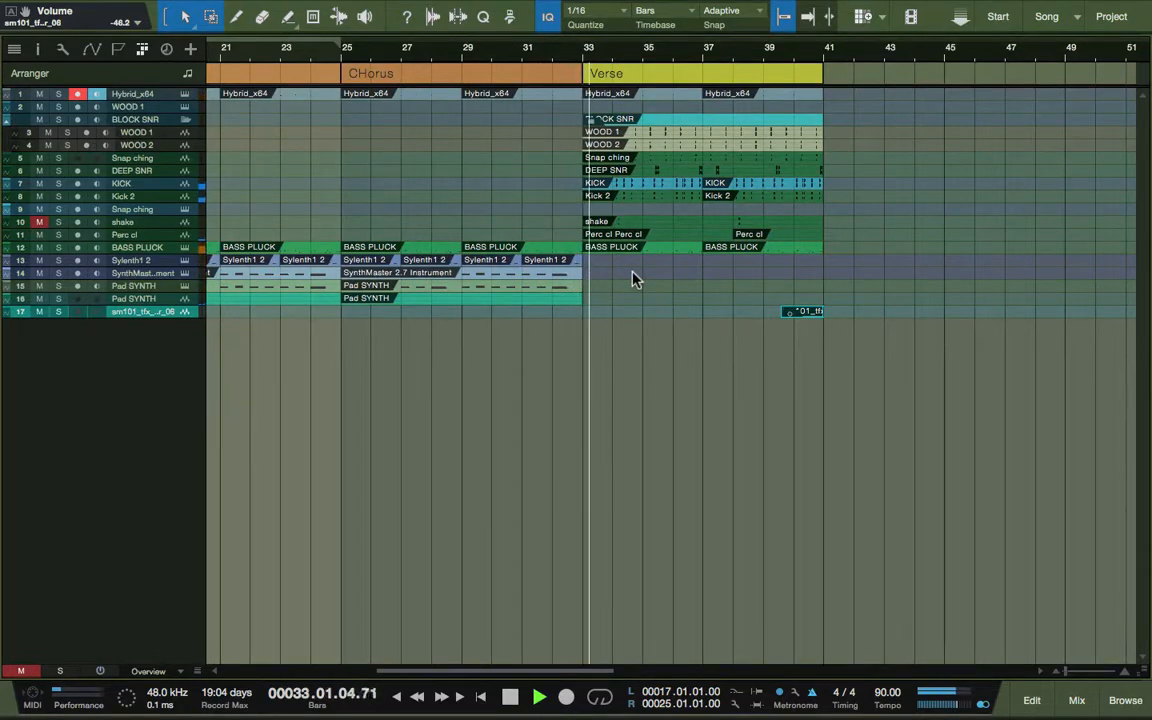
pyautogui.press('space')
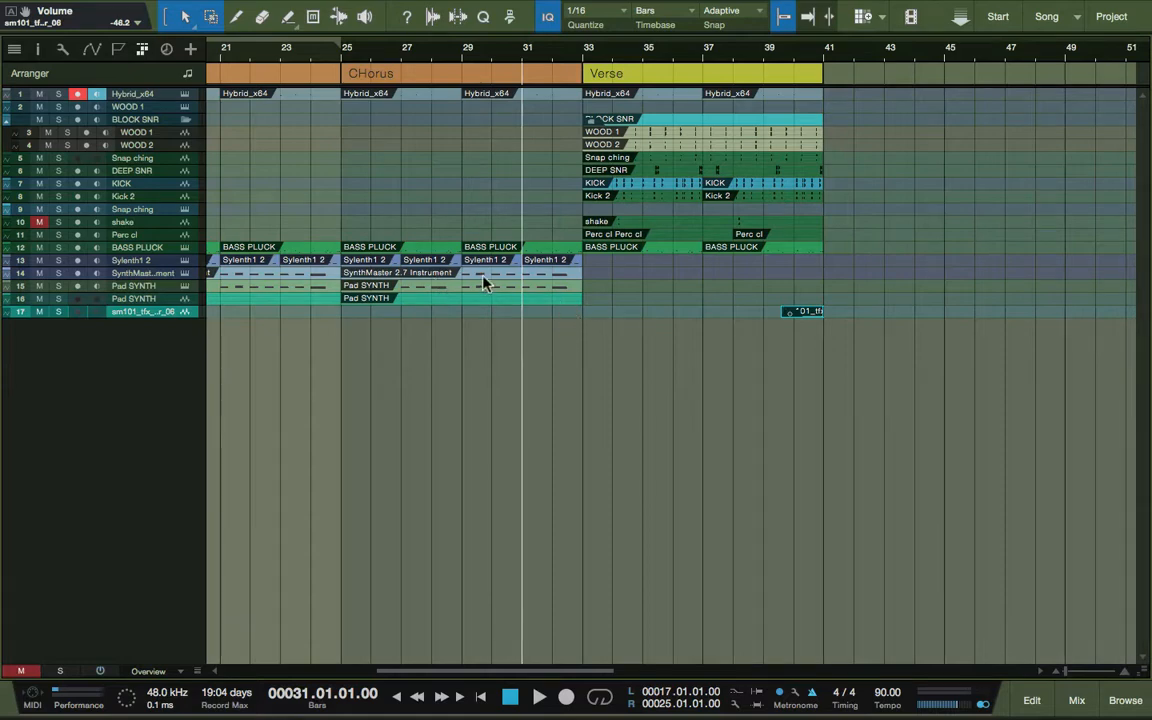
# Enlarge the tracks to Normal height and play the chorus ending with the SynthMaster and Pad SYNTH tracks soloed.
pyautogui.hotkey('shift', 'e')
pyautogui.hotkey('shift', 'e')
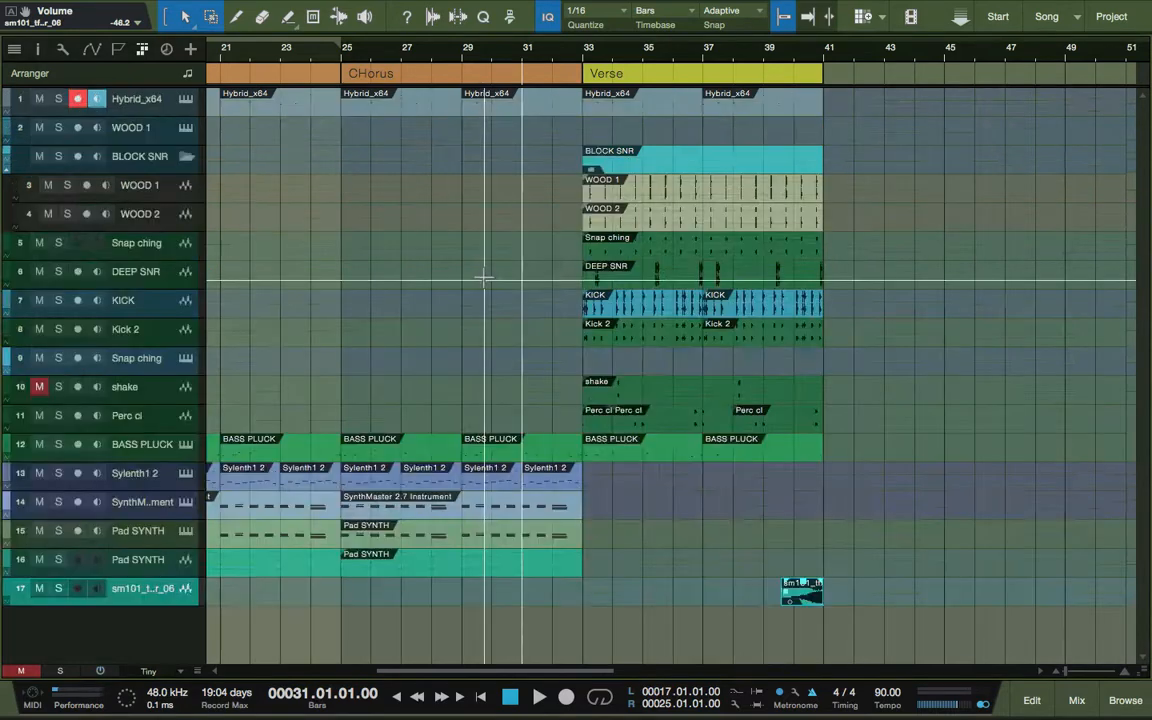
pyautogui.hotkey('shift', 'e')
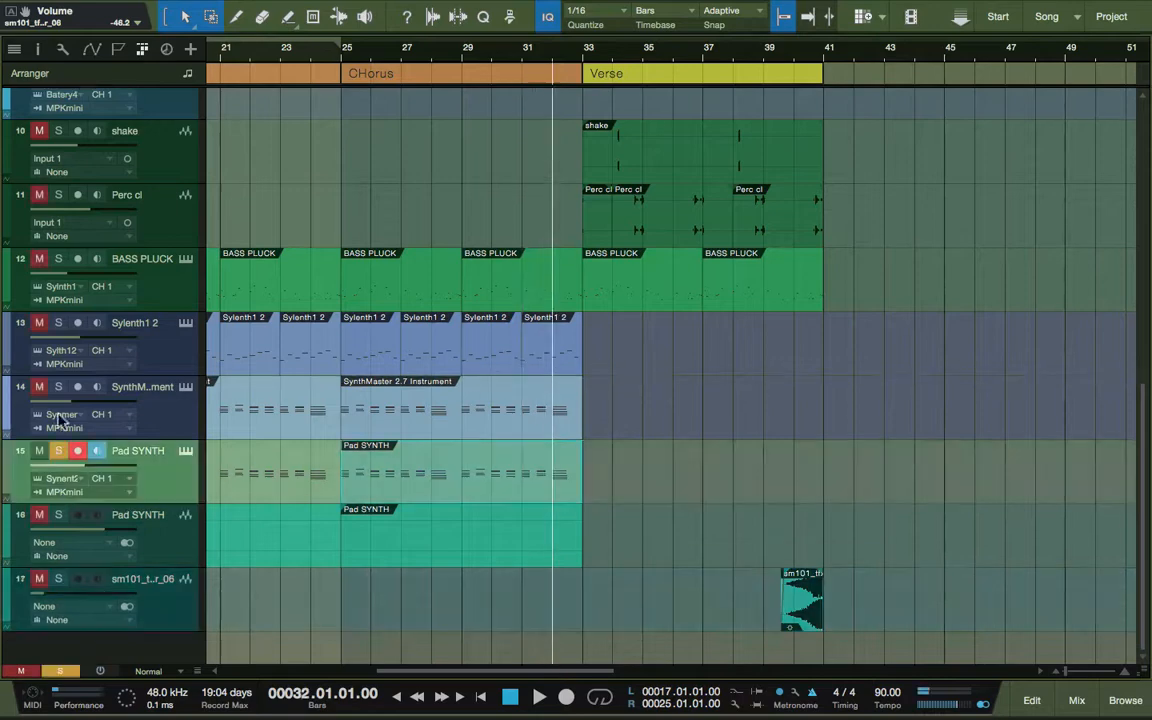
pyautogui.click(58, 386)
pyautogui.press('space')
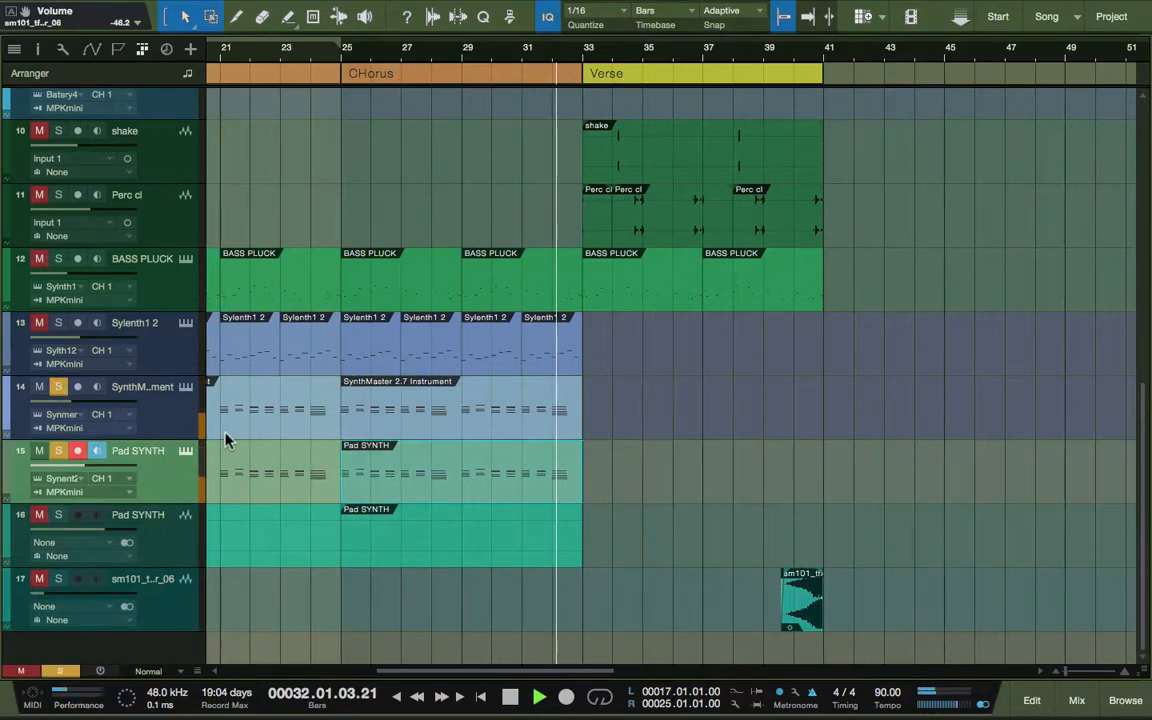
# Play the chorus-to-verse change while switching the Pad SYNTH solo and briefly soloing Sylenth1 2 to compare the synth tails.
pyautogui.click(58, 452)
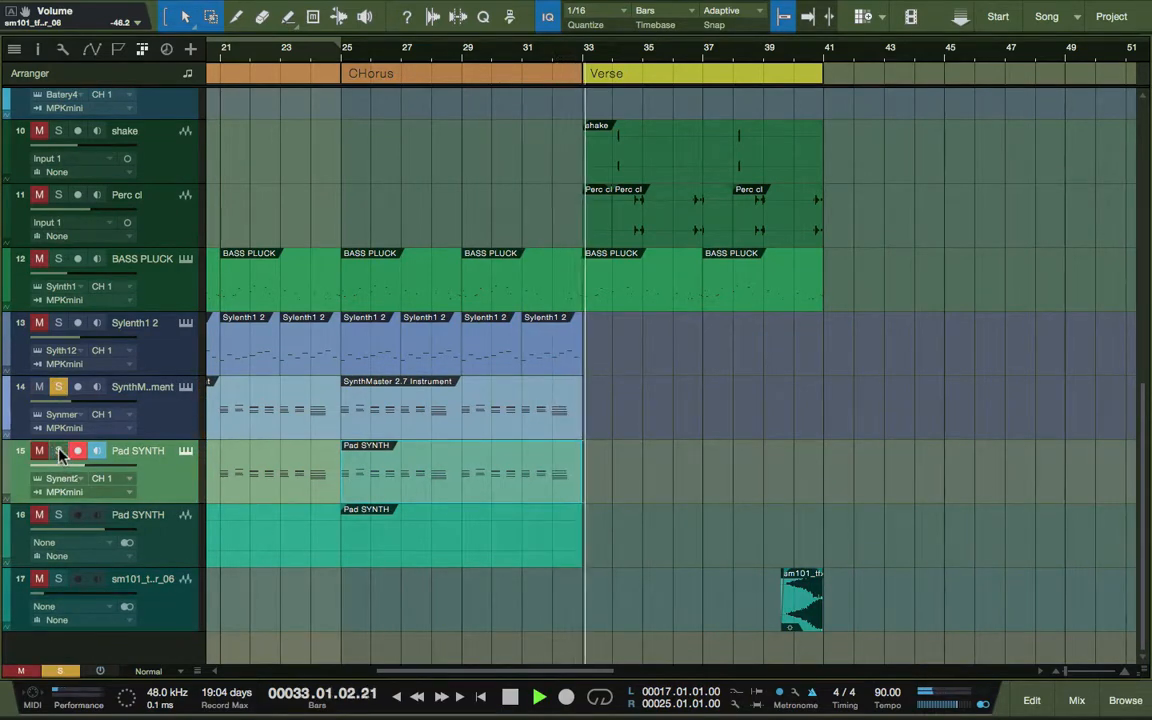
pyautogui.click(57, 326)
pyautogui.press('space')
pyautogui.press('space')
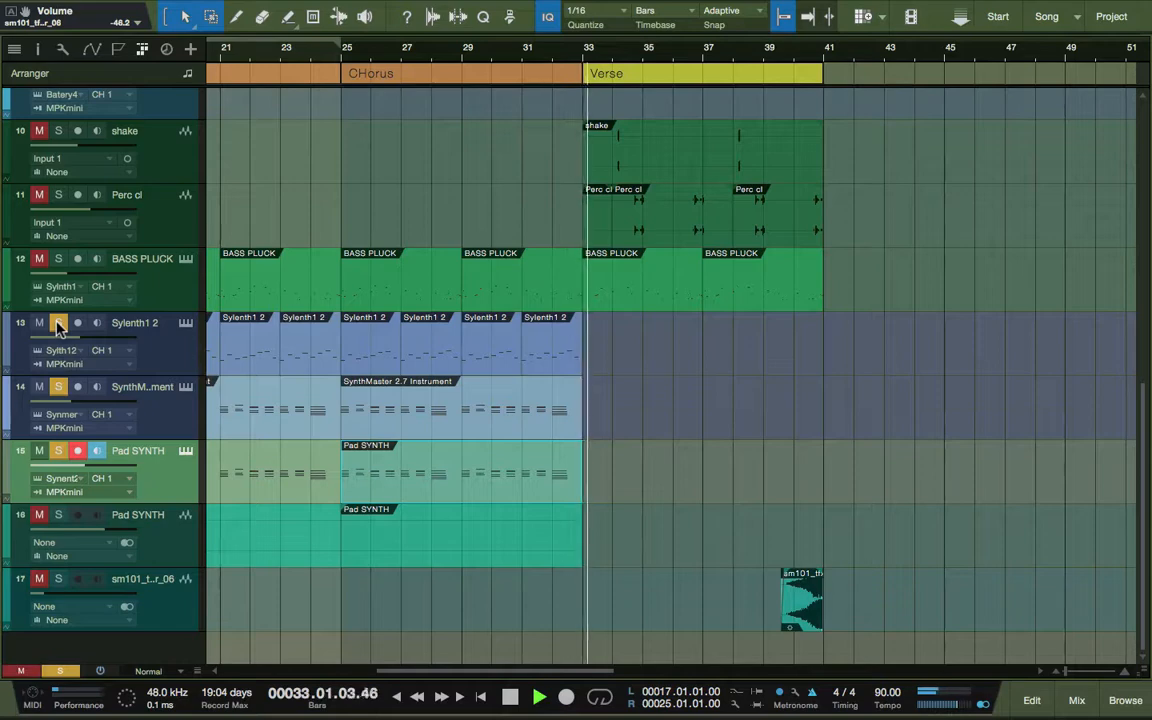
pyautogui.press('space')
pyautogui.click(57, 326)
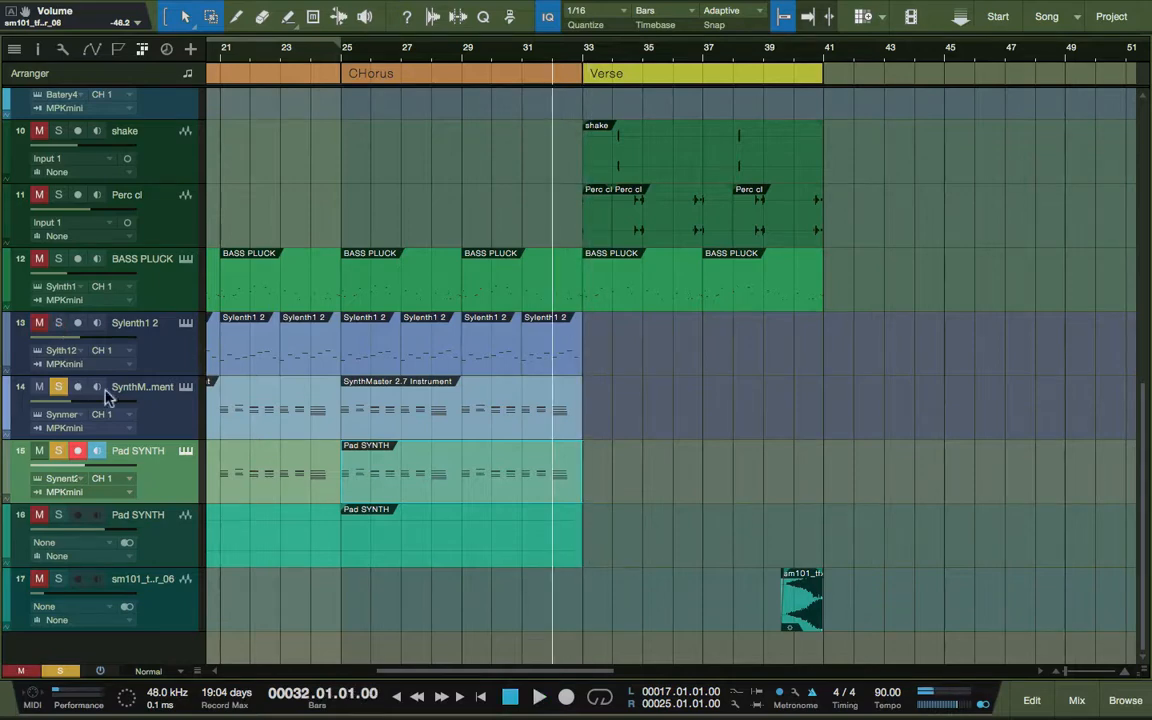
# Find Mixtool in the effects with "mix", insert it on the SynthMaster track and close its window.
pyautogui.click(175, 423)
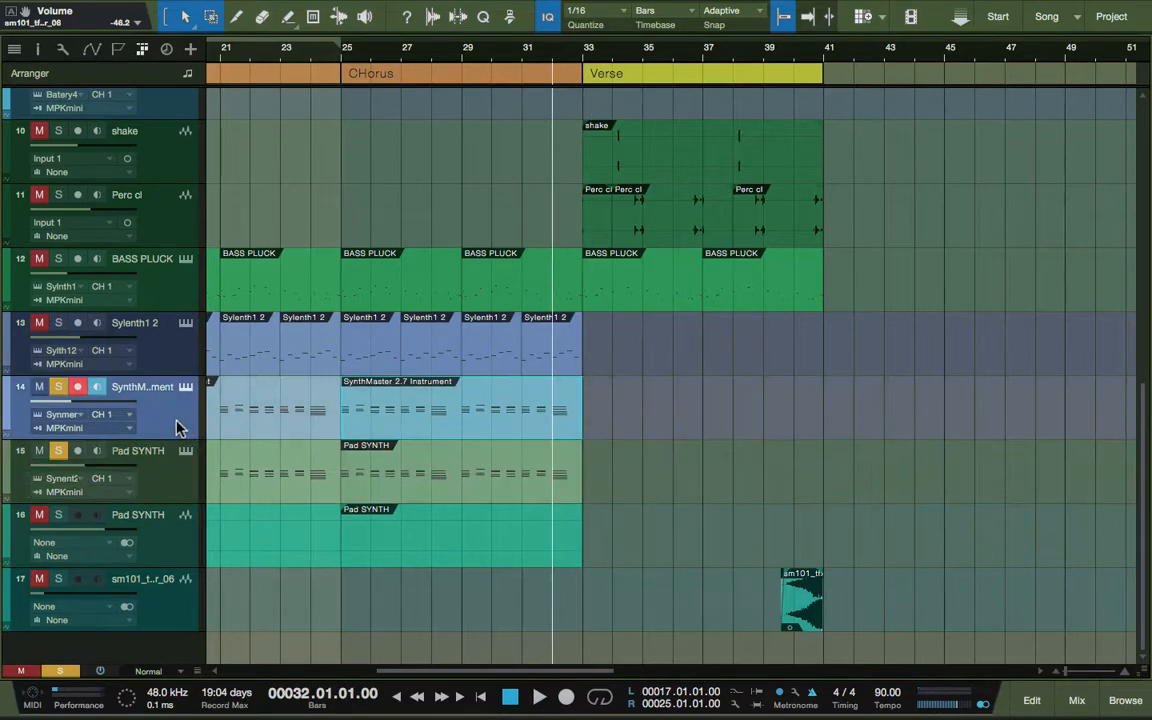
pyautogui.click(182, 474)
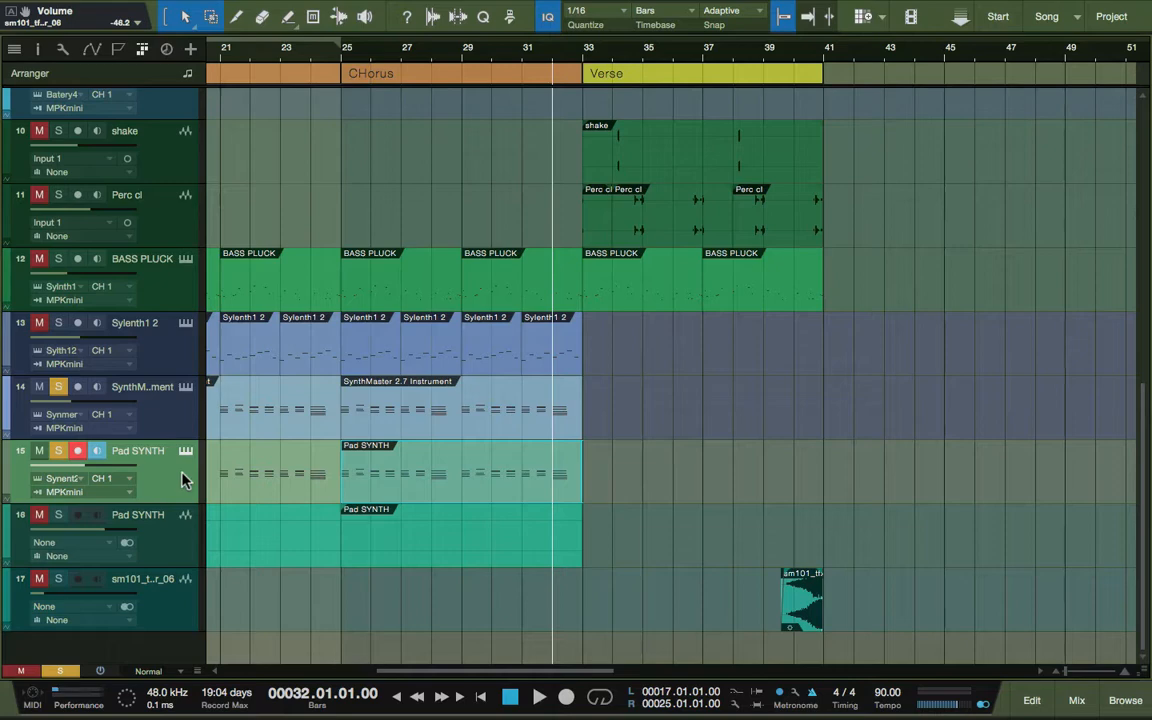
pyautogui.click(172, 431)
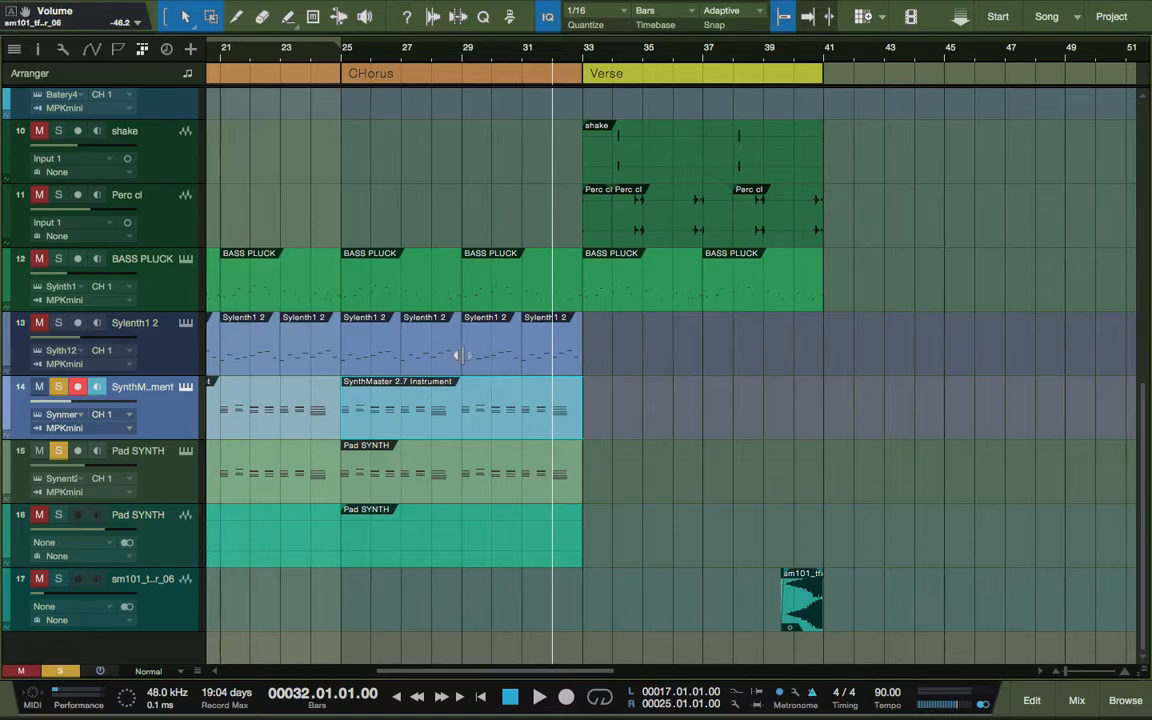
pyautogui.press('F5')
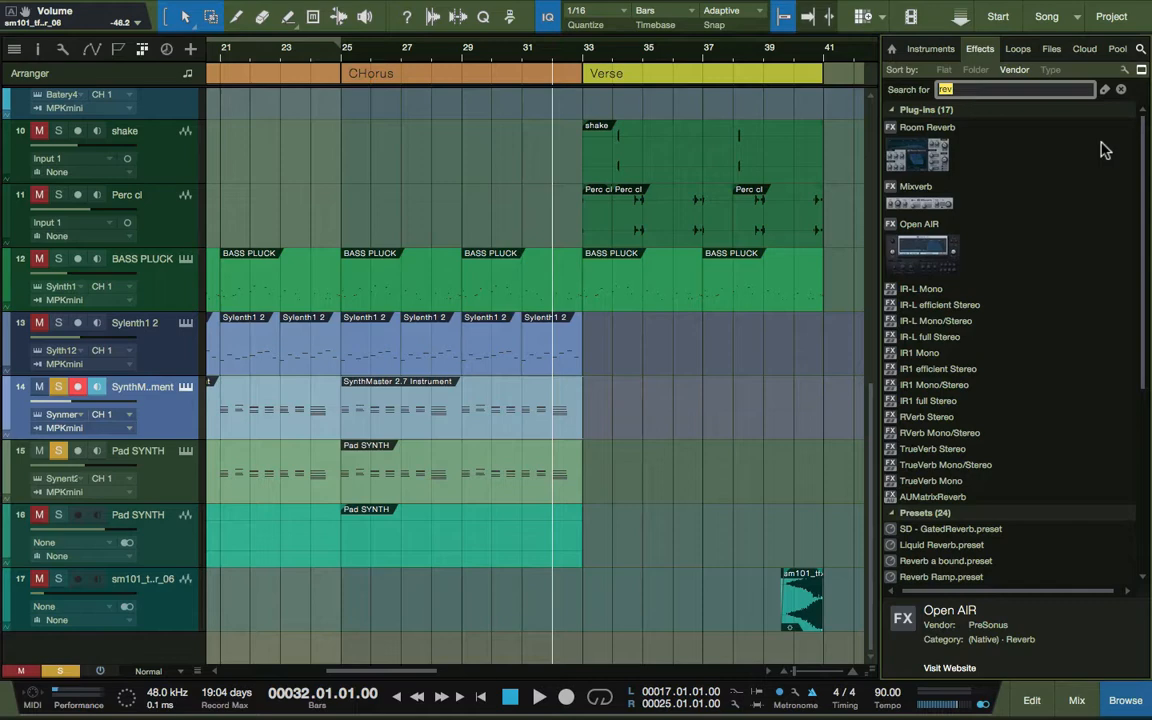
pyautogui.write('mi')
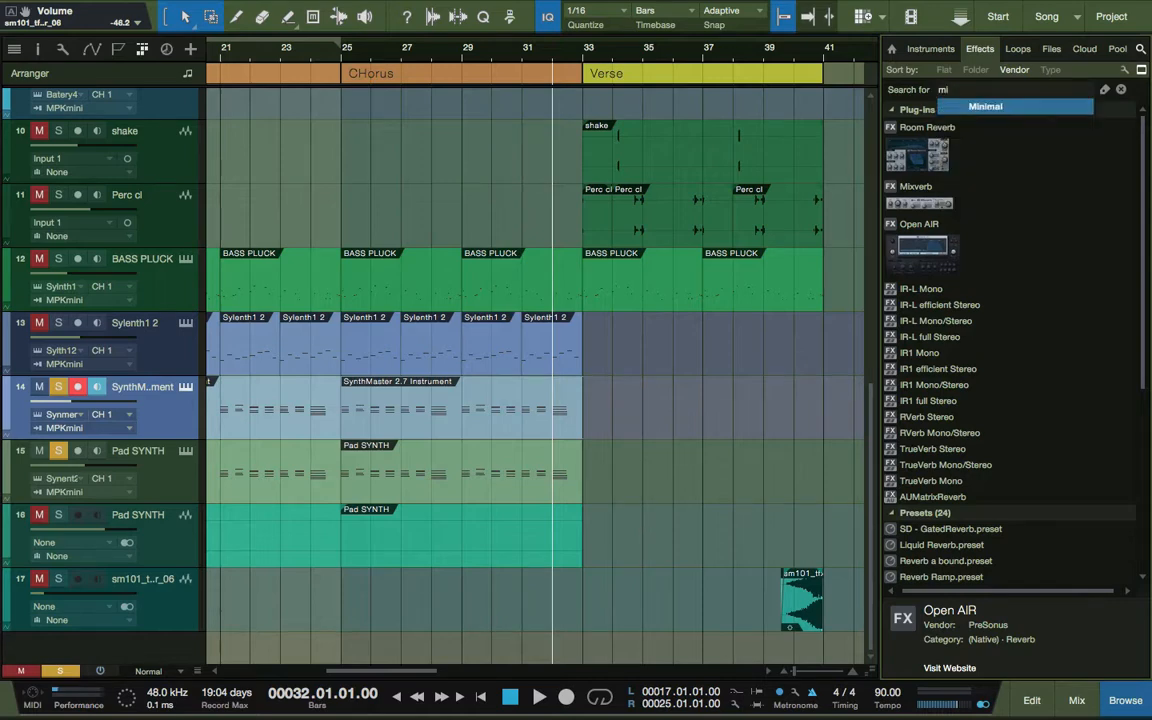
pyautogui.write('x')
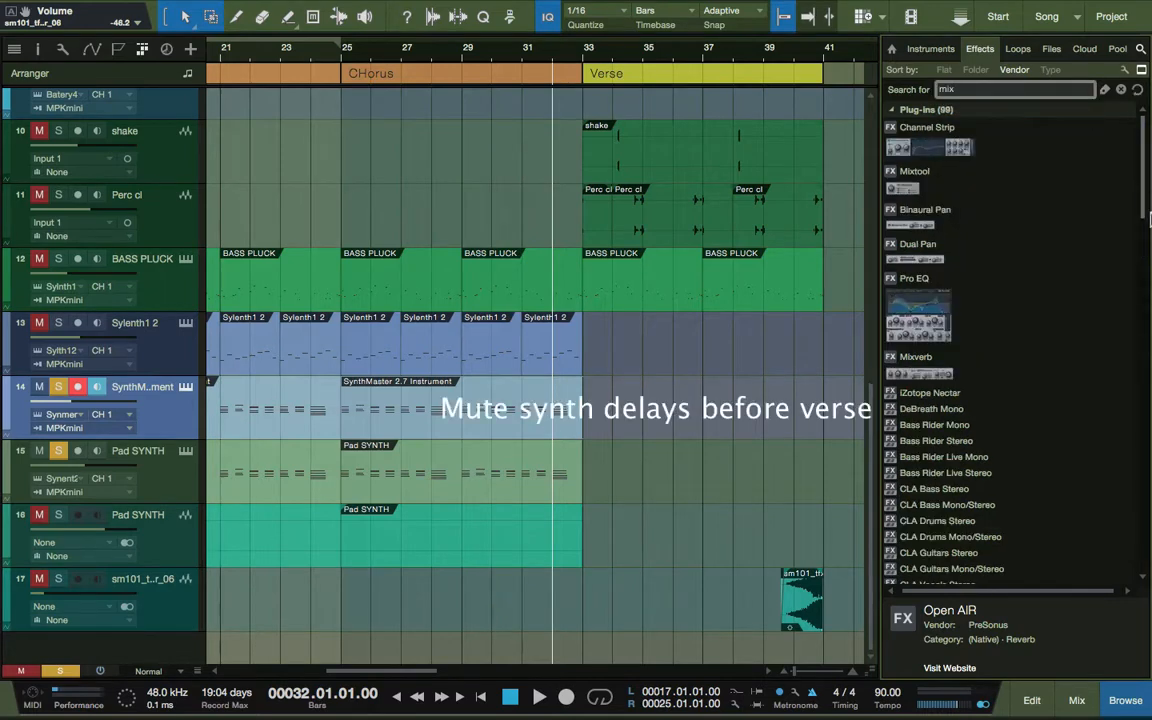
pyautogui.click(907, 196)
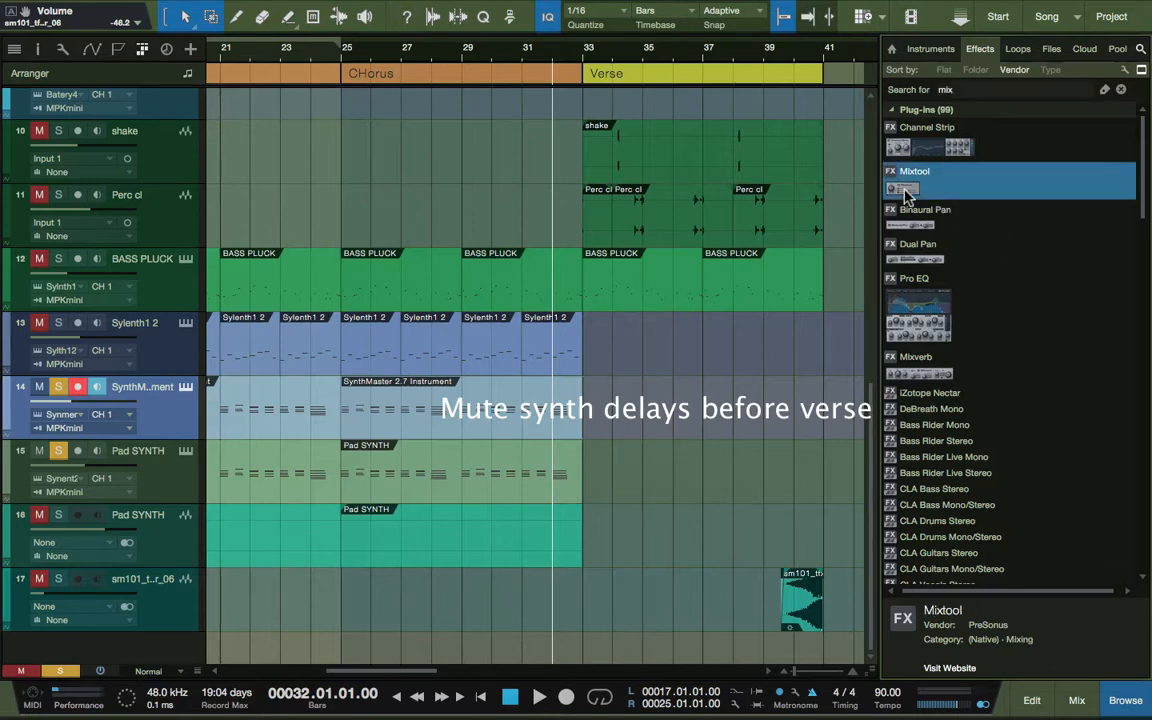
pyautogui.moveTo(907, 196); pyautogui.dragTo(588, 385)
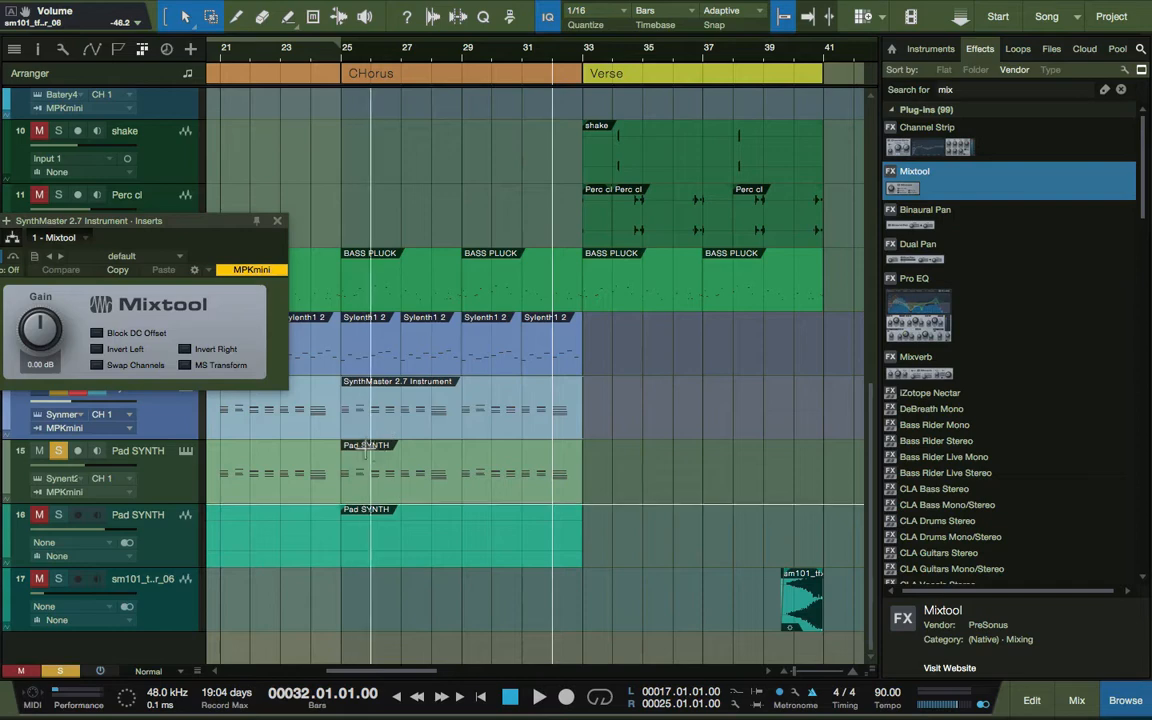
pyautogui.click(277, 220)
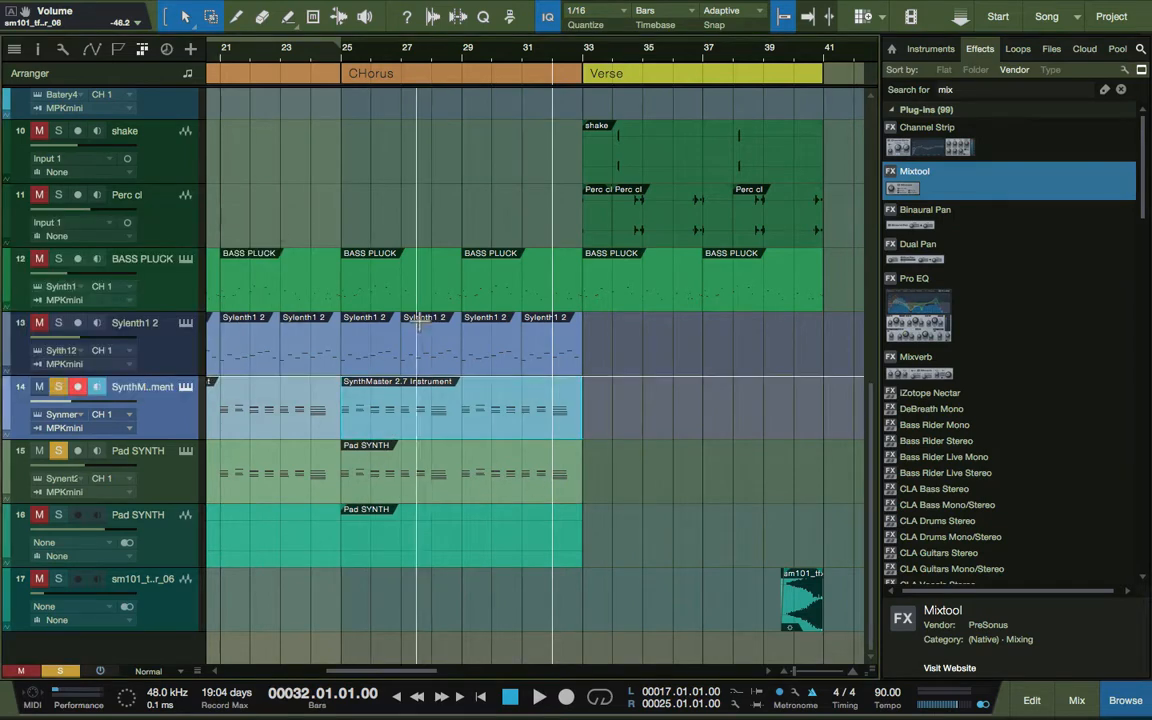
# Pack the SynthMaster and Pad SYNTH instrument tracks into a folder and route the folder to a new bus channel.
pyautogui.click(176, 481)
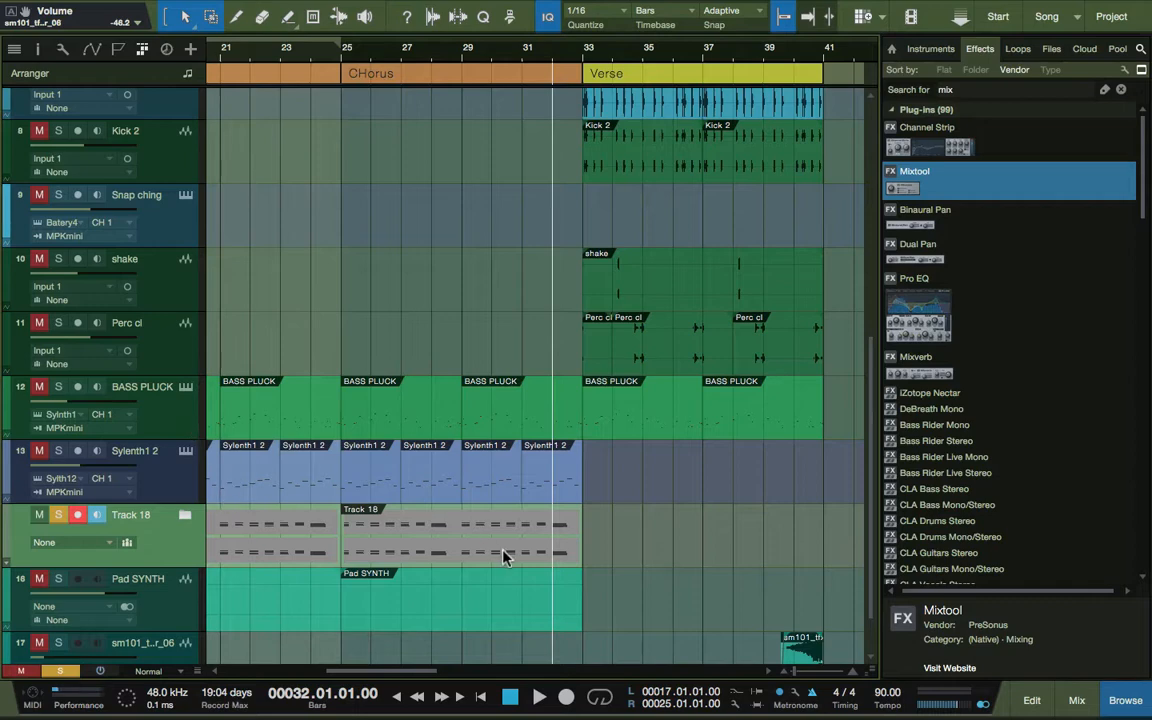
pyautogui.click(104, 542)
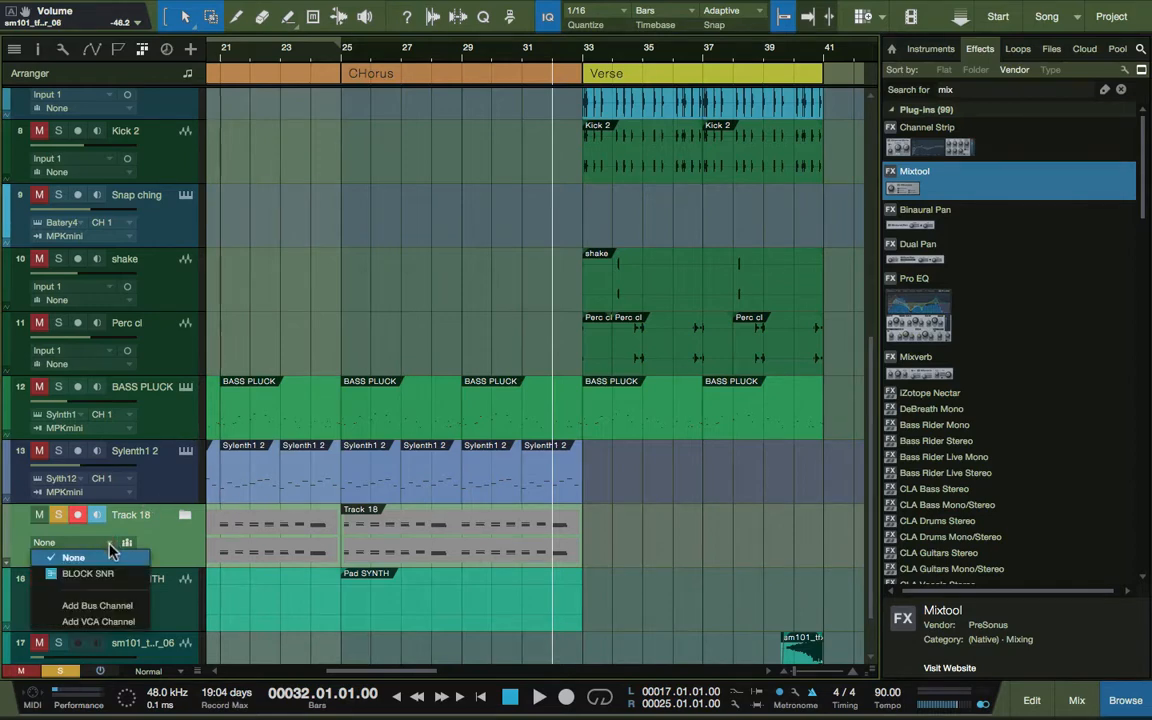
pyautogui.click(110, 605)
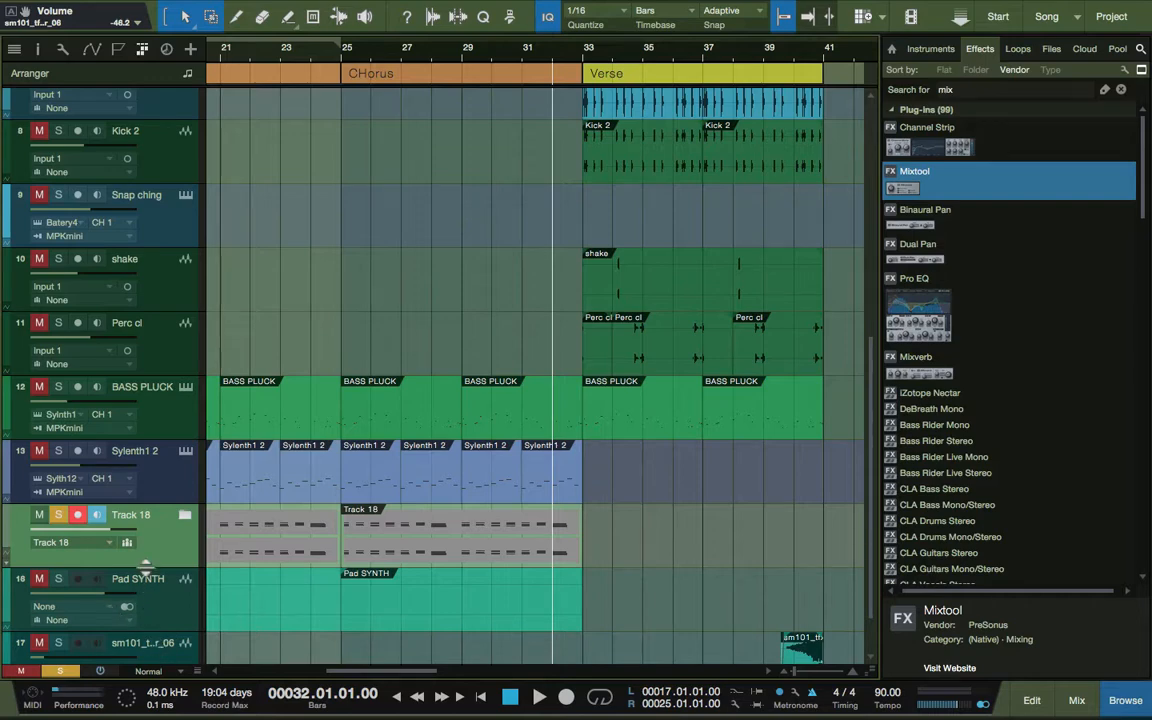
# Rename the new folder track SYNTH PACK and colour it red.
pyautogui.doubleClick(135, 515)
pyautogui.write('SYNTH PACK')
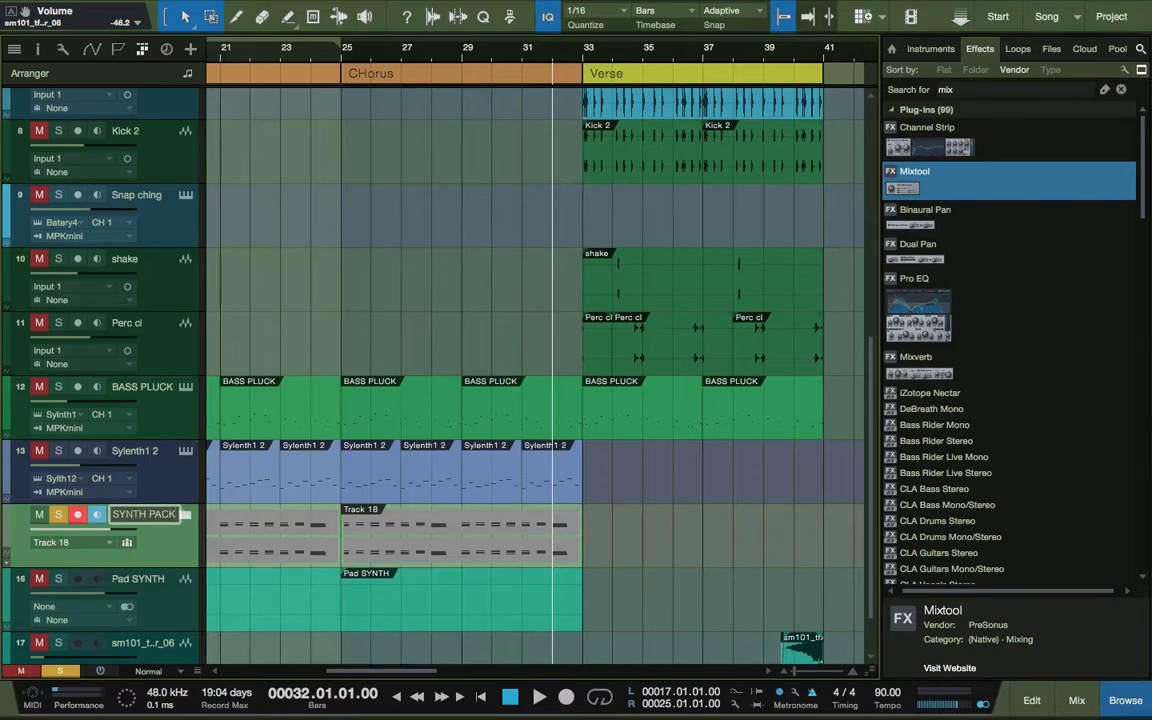
pyautogui.press('Return')
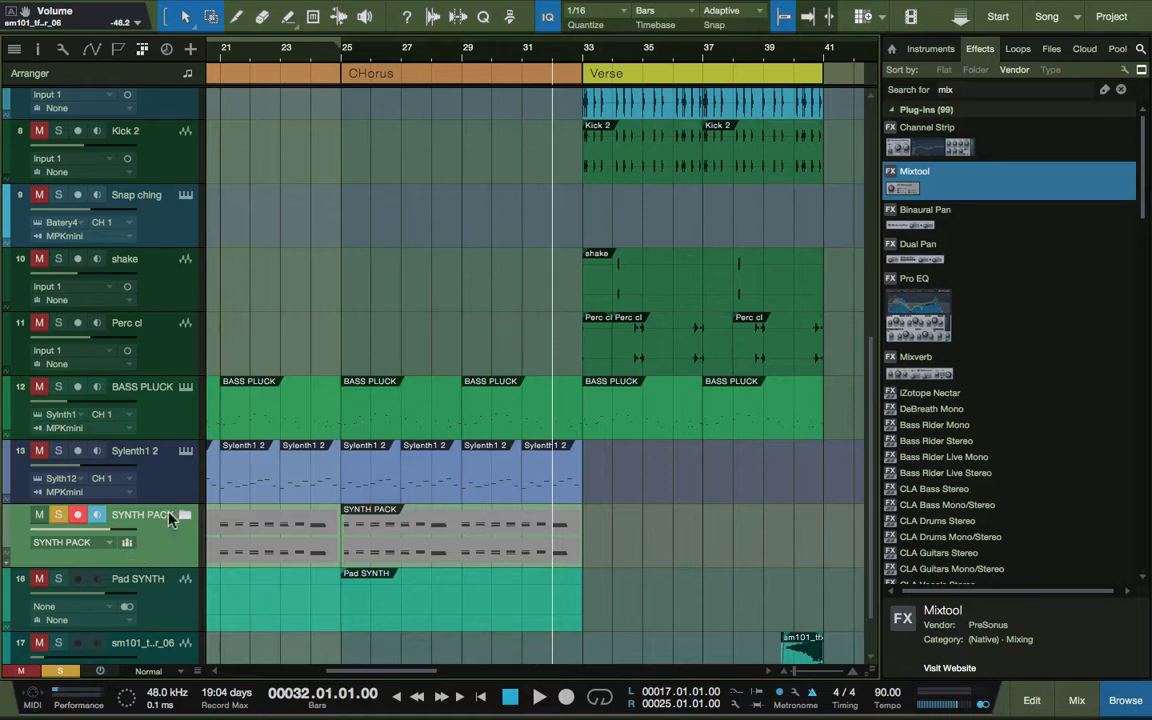
pyautogui.click(6, 530)
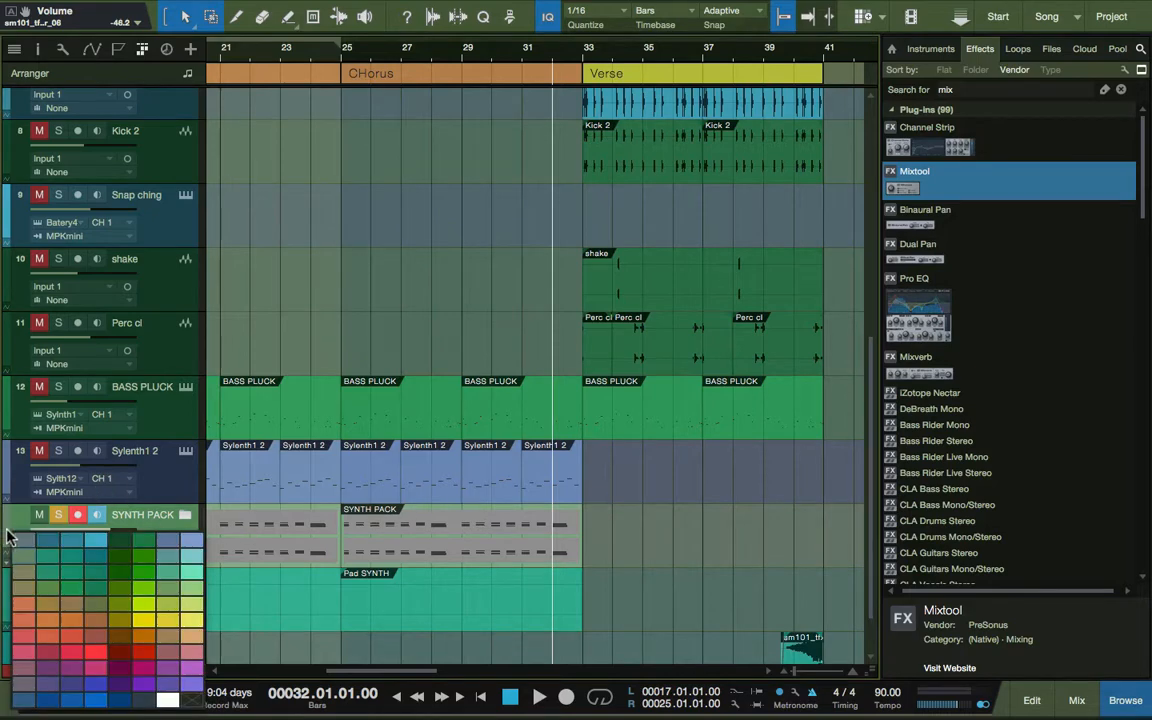
pyautogui.click(91, 638)
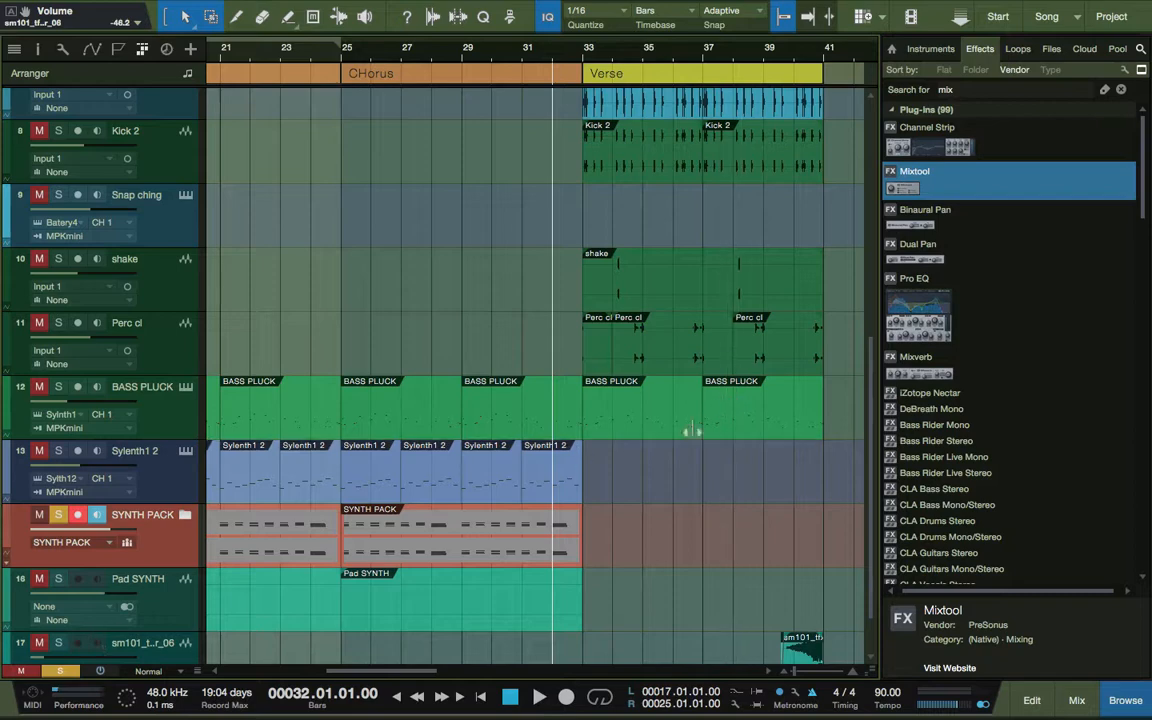
# Insert Mixtool on the SYNTH PACK bus.
pyautogui.scroll(7, 567, 454)
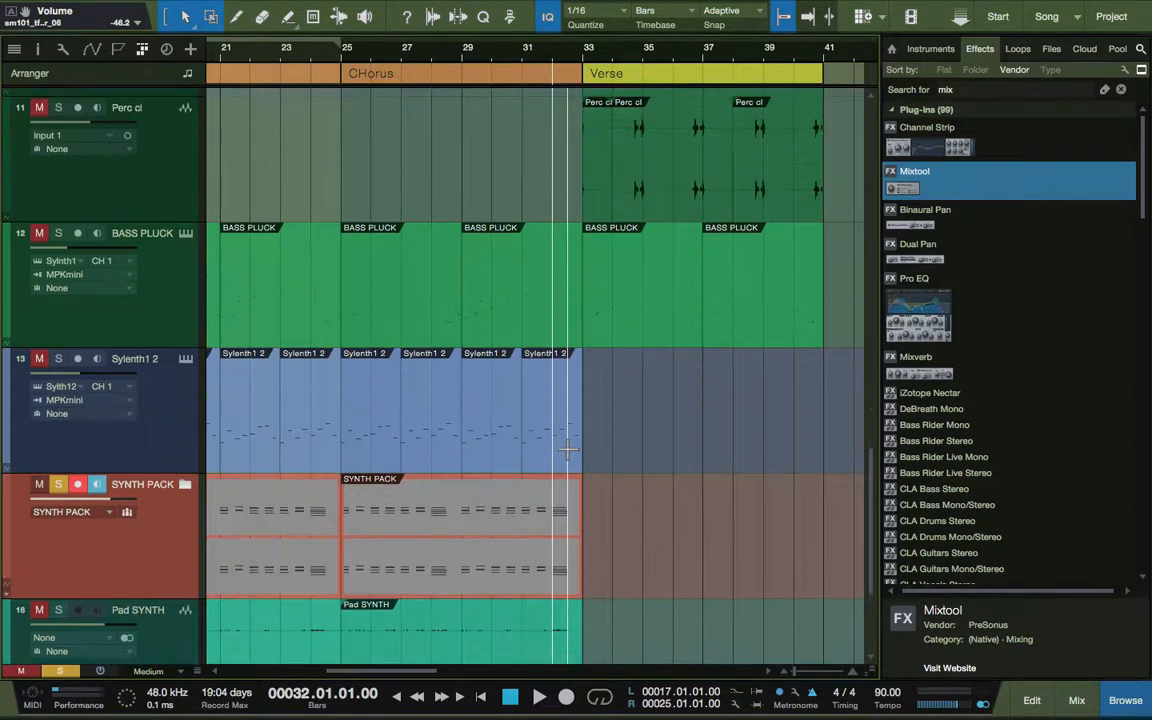
pyautogui.scroll(3, 567, 455)
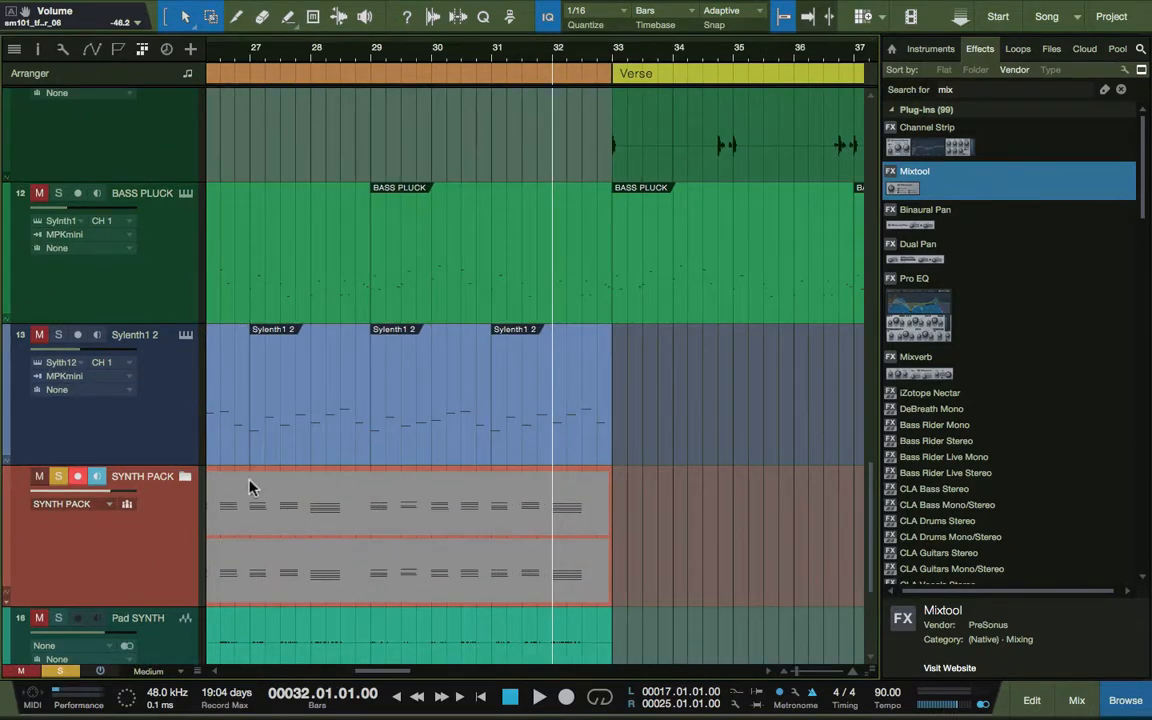
pyautogui.hscroll(3, 213, 546)
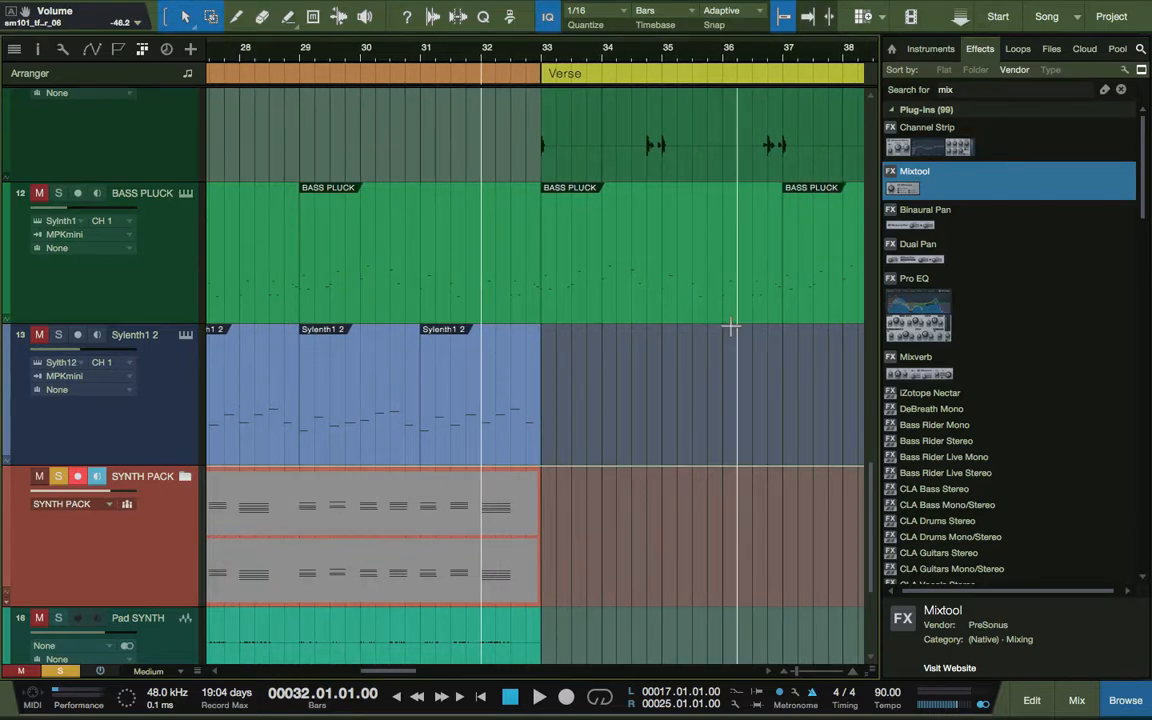
pyautogui.moveTo(912, 185); pyautogui.dragTo(504, 517)
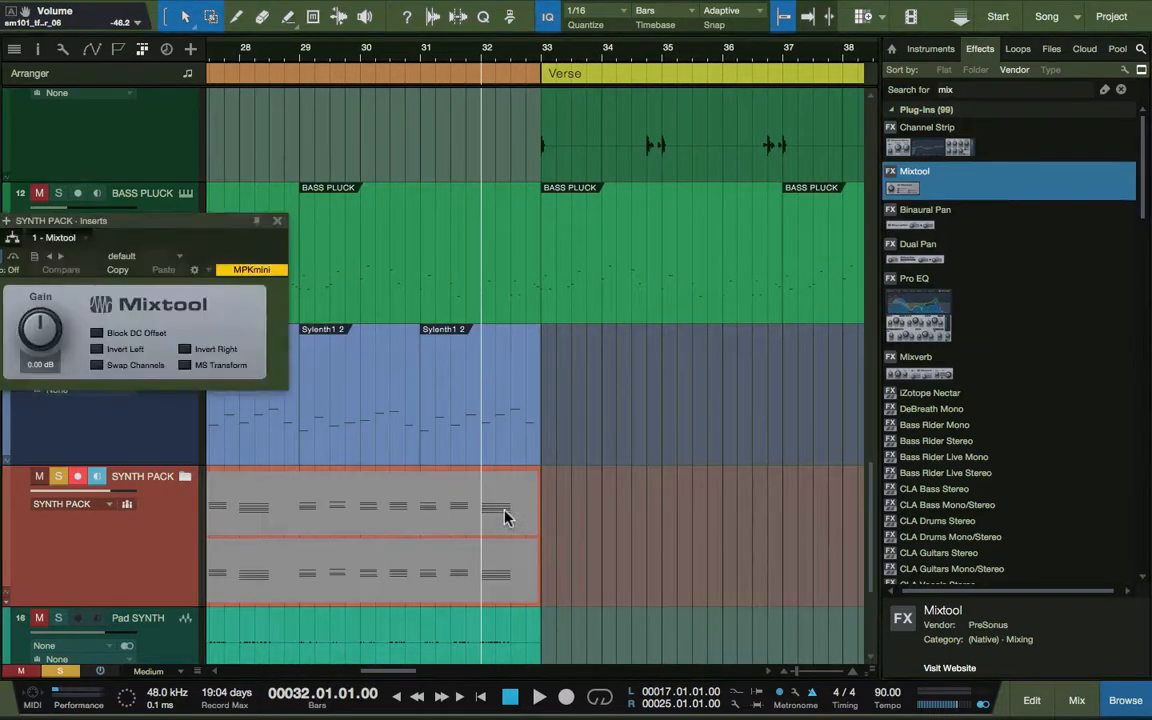
# Remove Mixtool from the SynthMaster channel inside the SYNTH PACK folder in the console, and collapse the folder again.
pyautogui.press('F3')
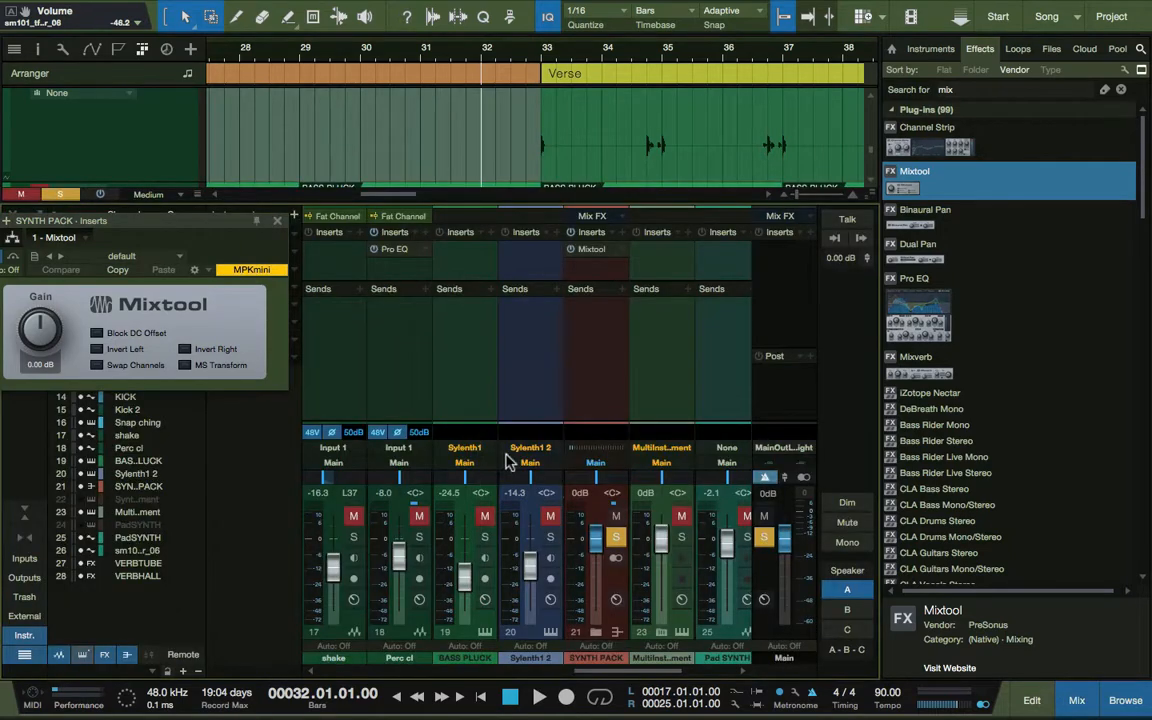
pyautogui.click(596, 632)
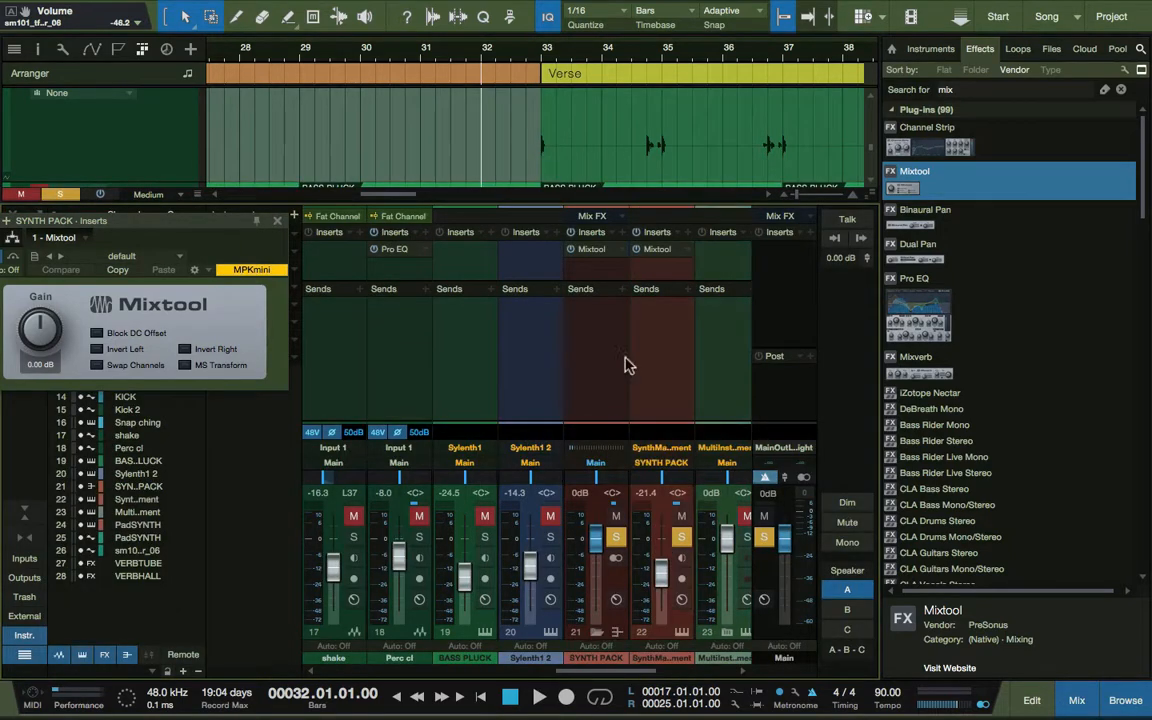
pyautogui.rightClick(690, 256)
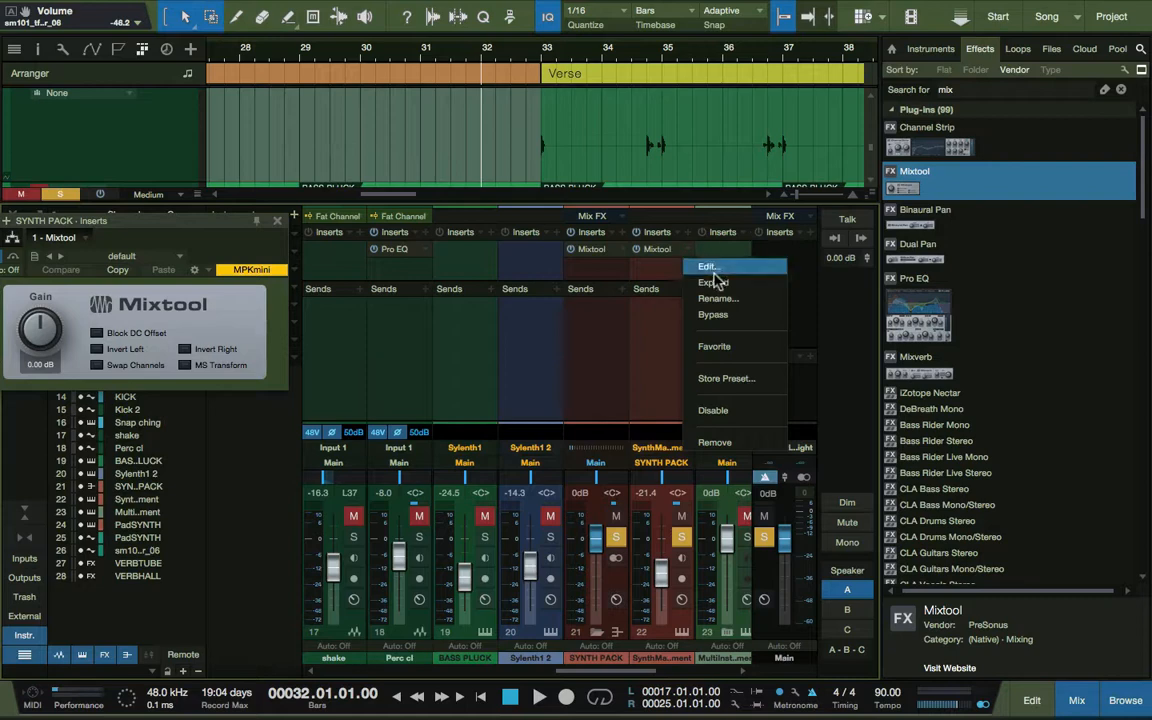
pyautogui.click(731, 447)
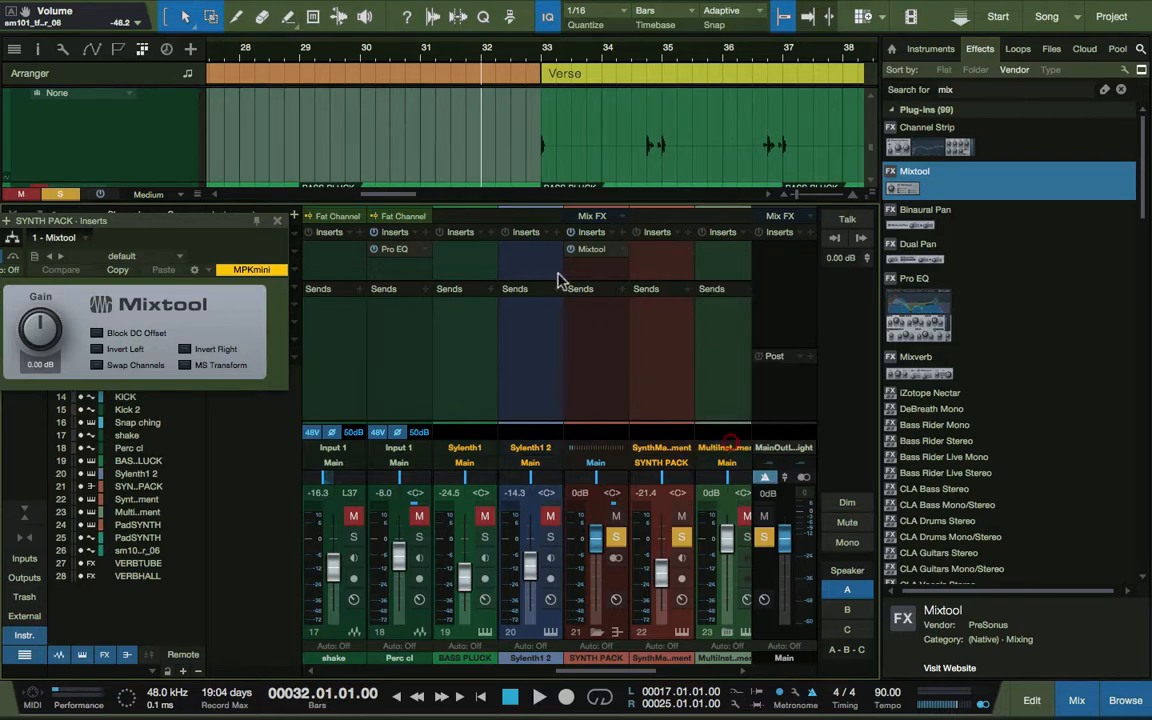
pyautogui.click(605, 370)
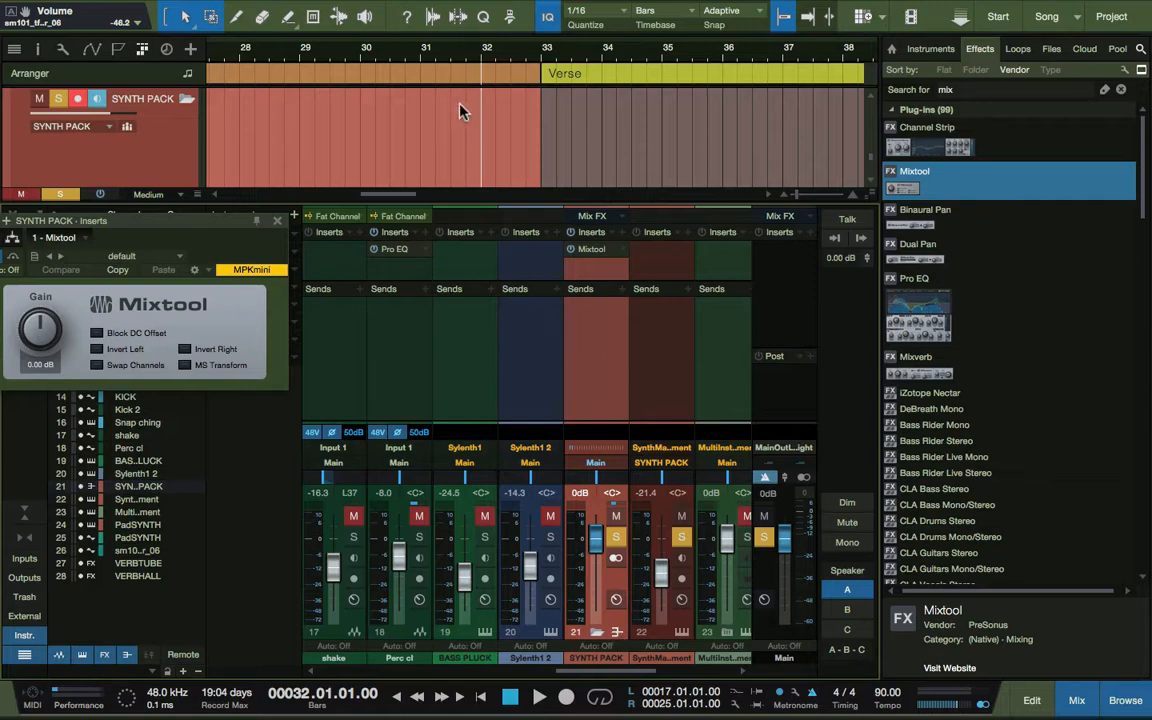
pyautogui.click(185, 100)
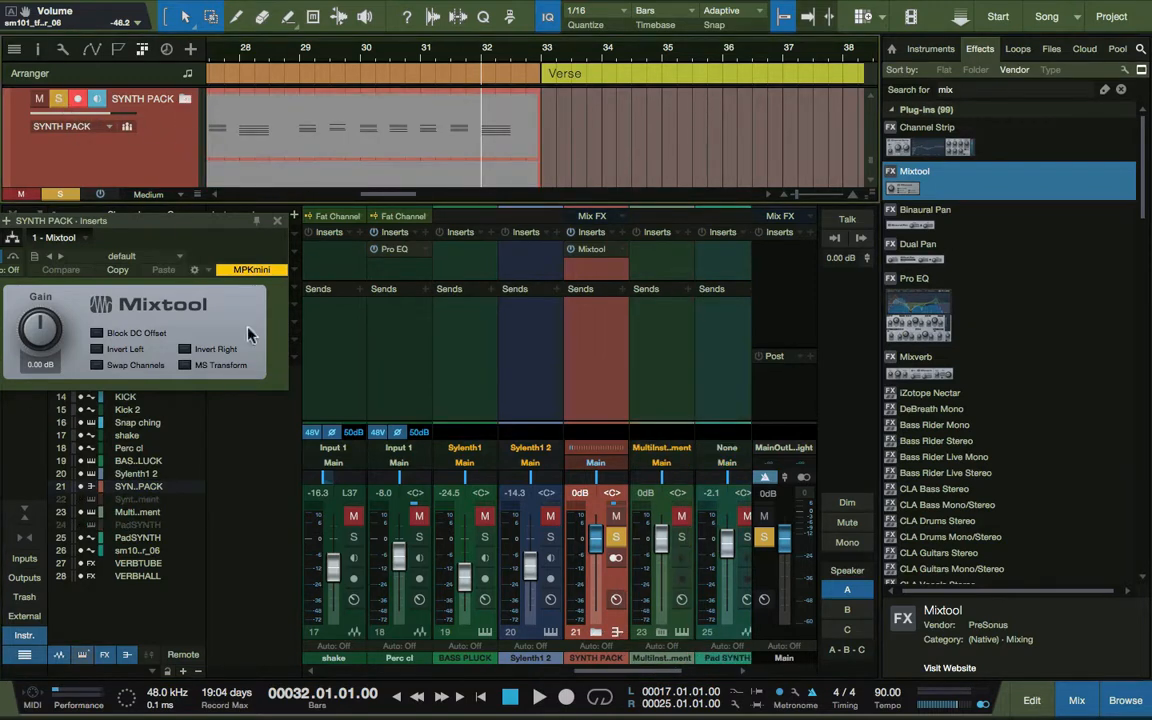
# Move the Mixtool window aside, show volume automation on the SYNTH PACK track and hide the console.
pyautogui.moveTo(185, 219); pyautogui.dragTo(740, 231)
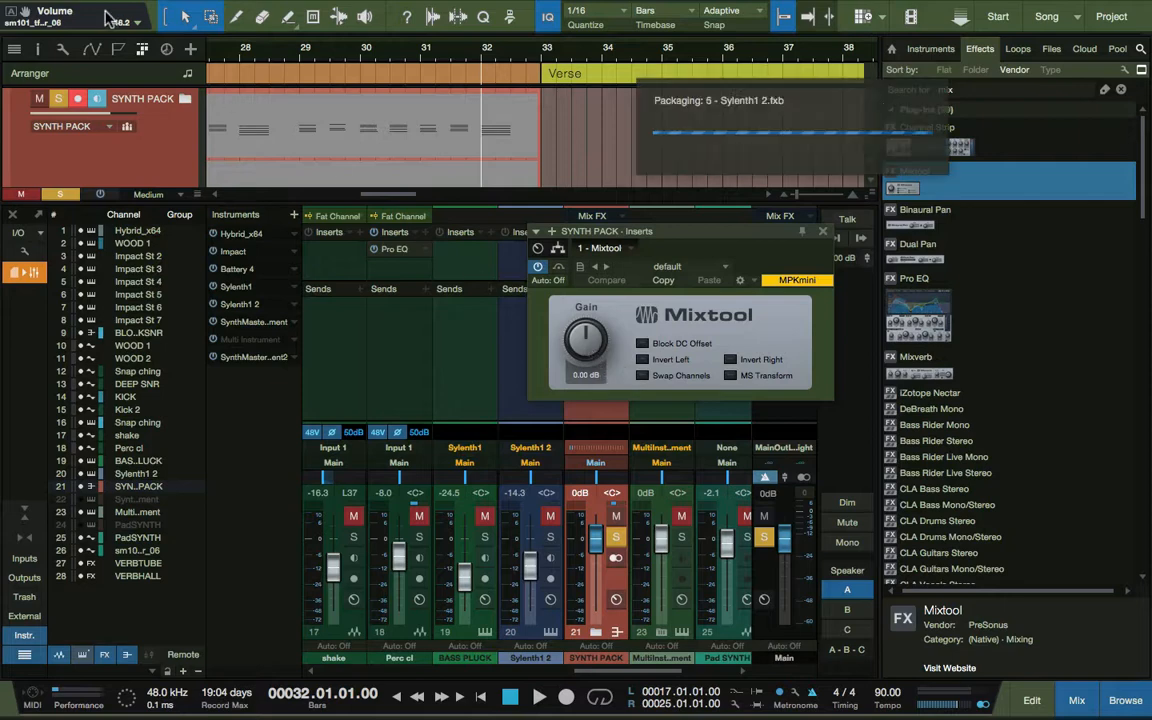
pyautogui.moveTo(25, 14); pyautogui.dragTo(249, 136)
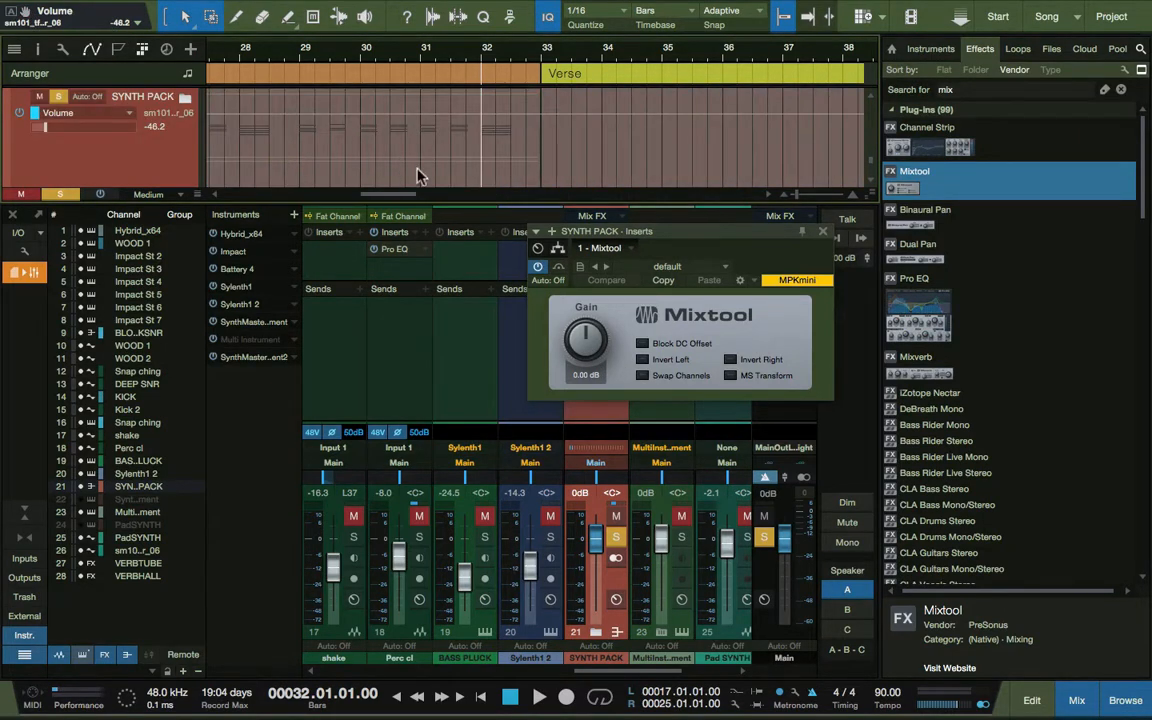
pyautogui.press('F3')
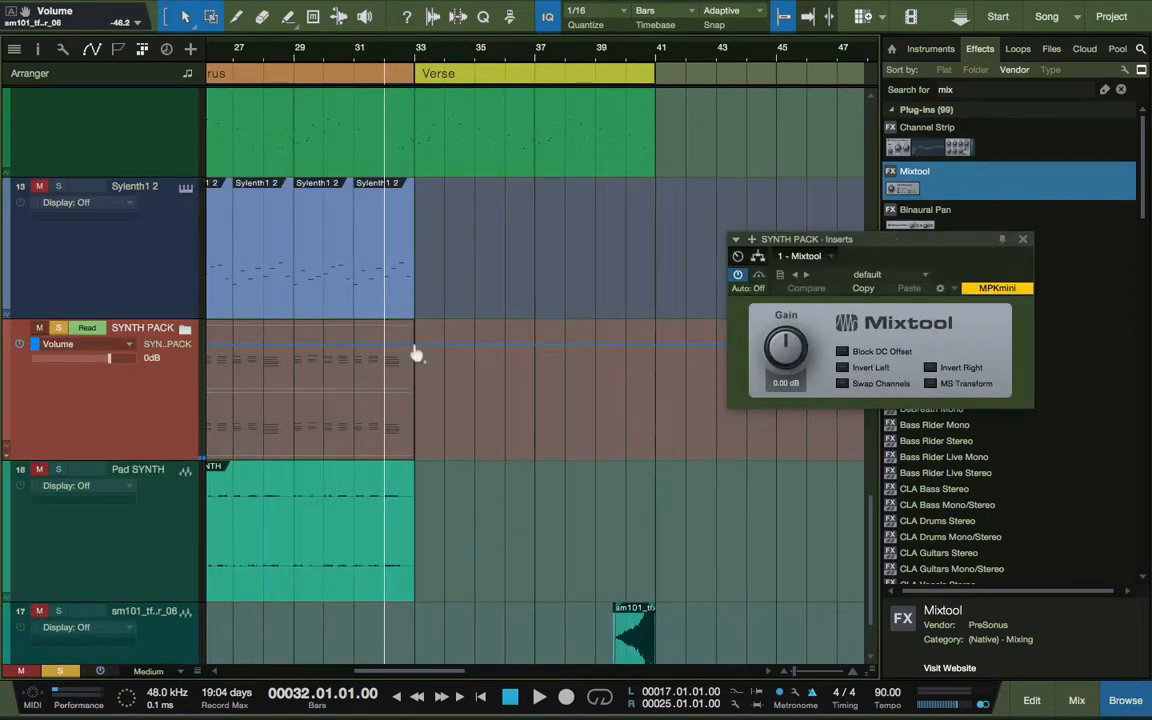
# Add SYNTH PACK volume automation points at bars 33 and 41 and lower the section between them to -∞.
pyautogui.click(414, 347)
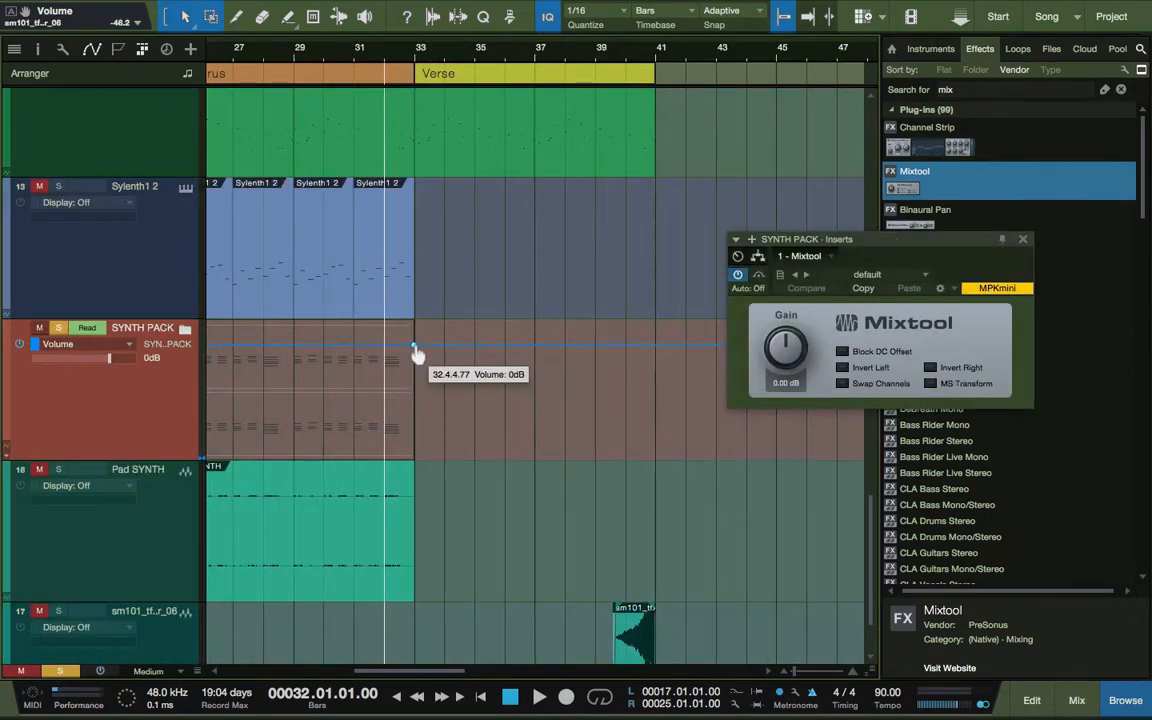
pyautogui.hscroll(3, 418, 356)
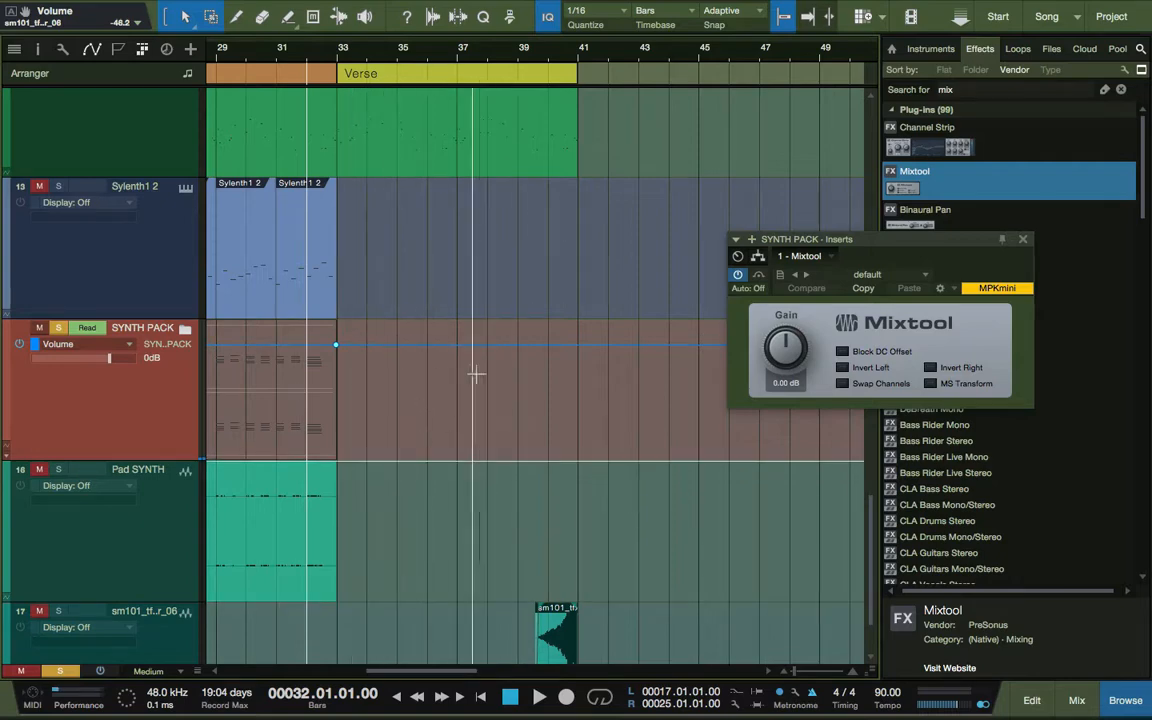
pyautogui.click(577, 346)
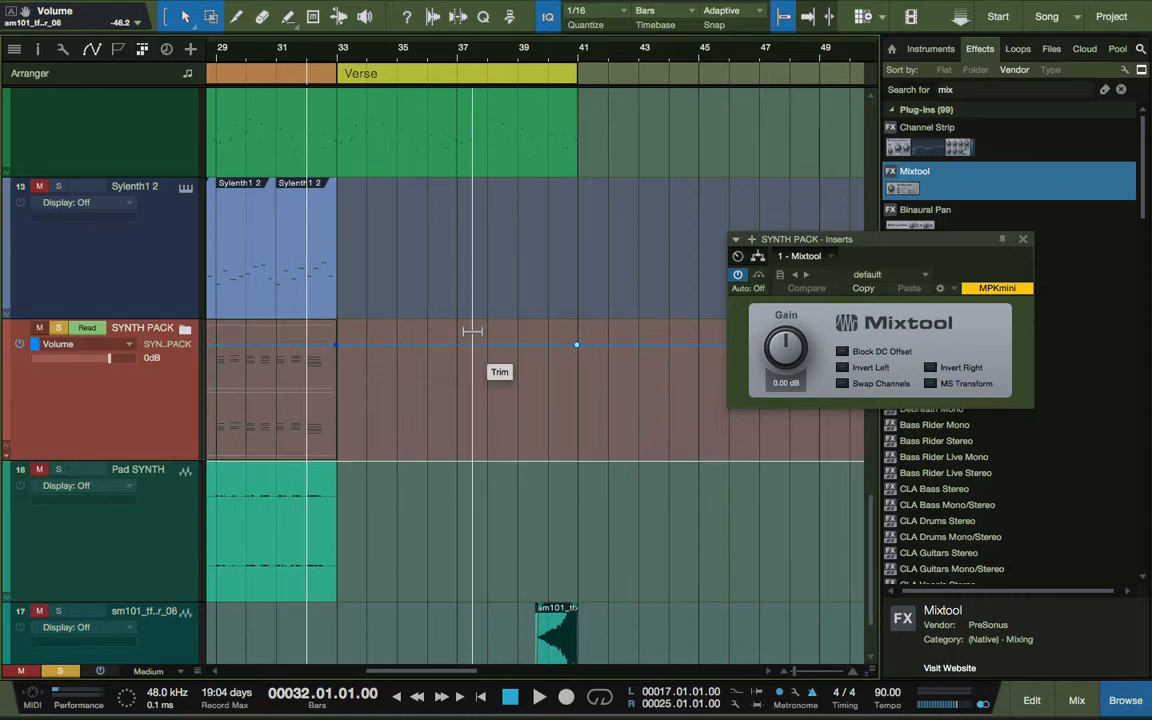
pyautogui.moveTo(472, 332); pyautogui.dragTo(474, 456)
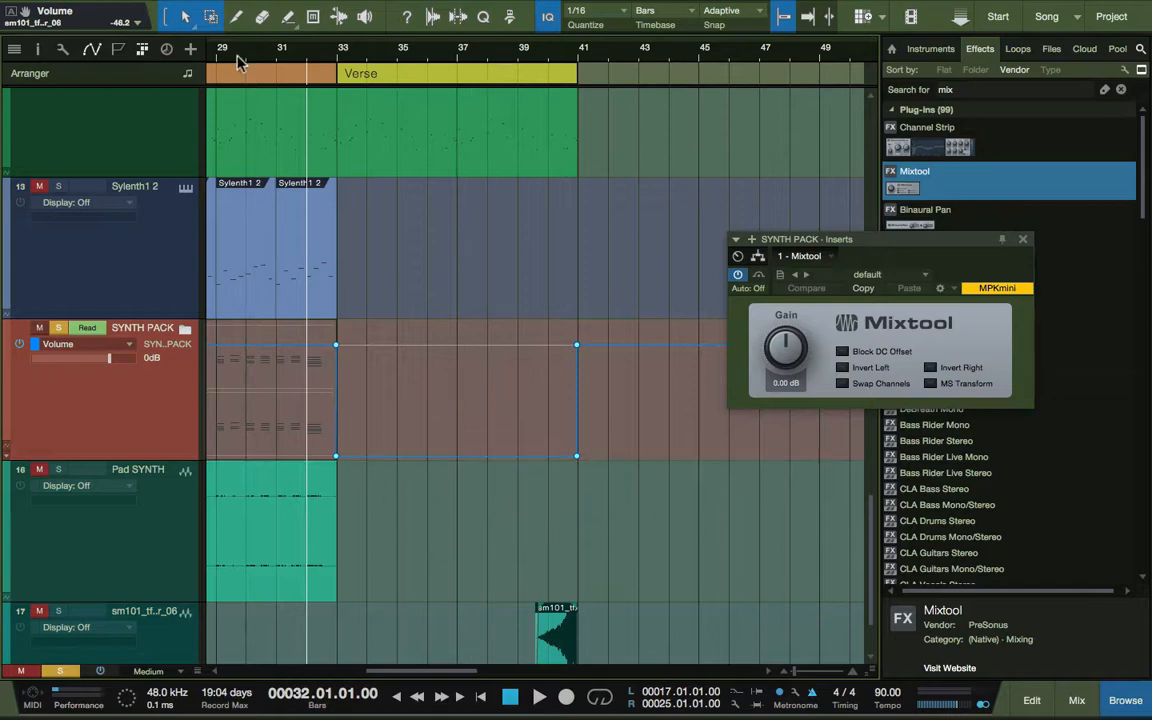
# Play the chorus-to-verse volume cut, then unsolo SYNTH PACK and play the change with all tracks.
pyautogui.press('space')
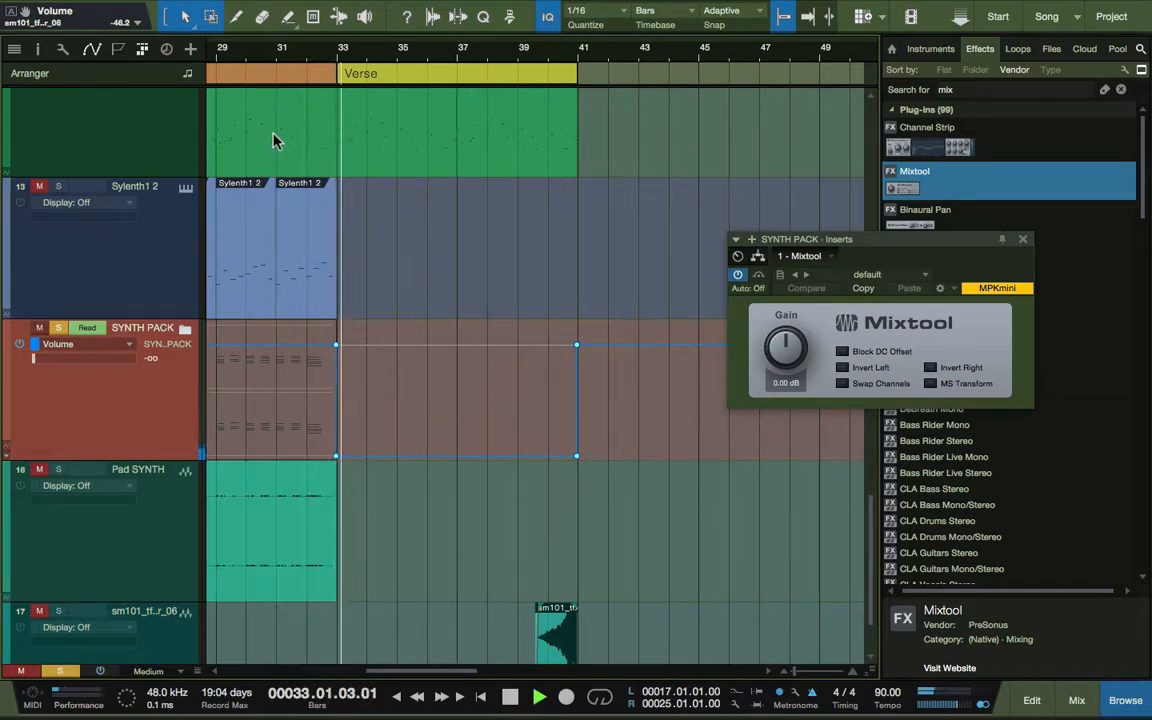
pyautogui.press('space')
pyautogui.hscroll(-3, 390, 205)
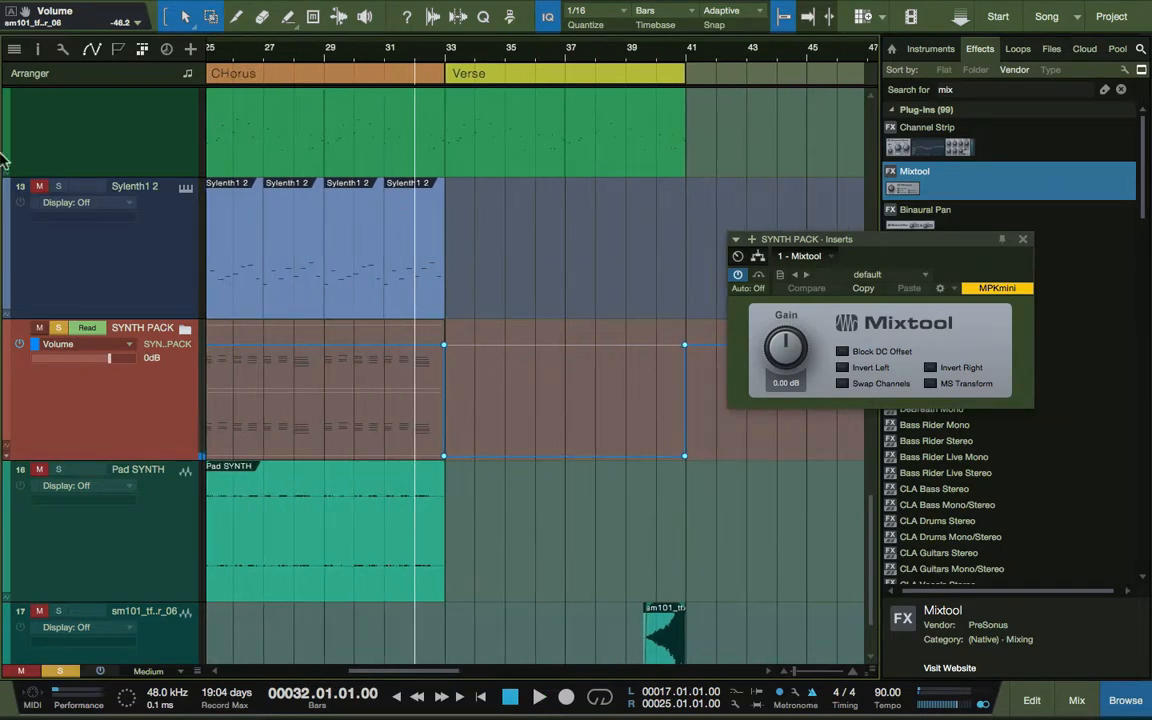
pyautogui.click(57, 329)
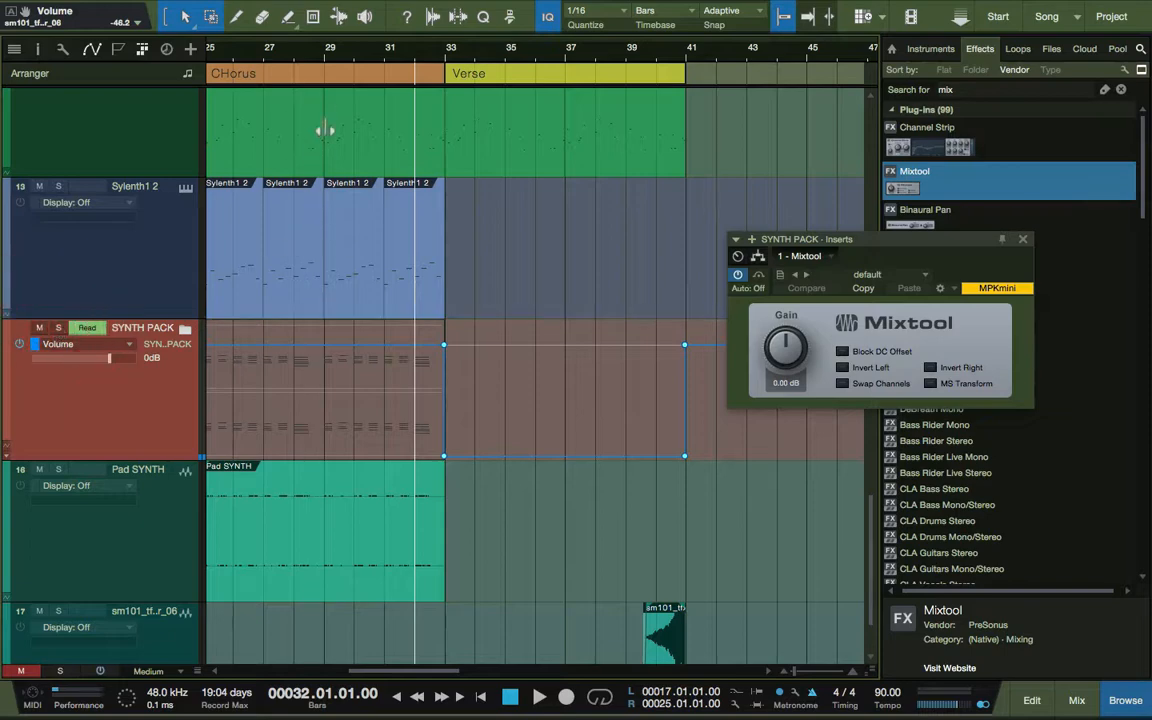
pyautogui.press('space')
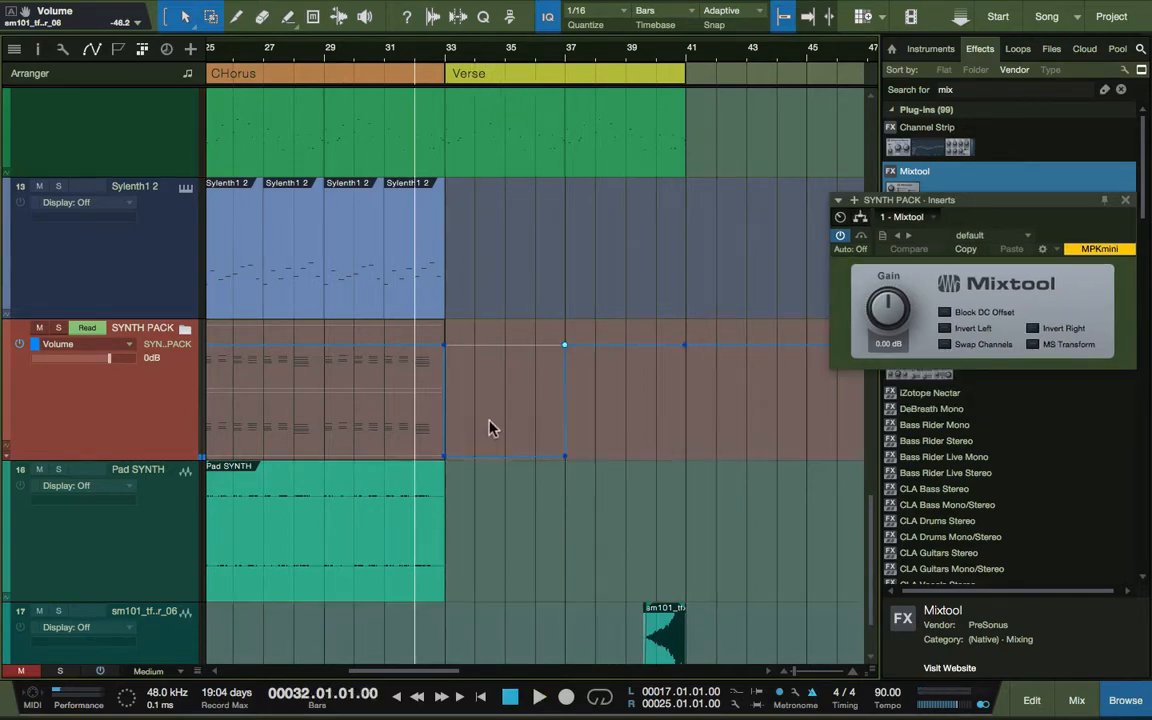
# Turn the SYNTH PACK volume cut into a ramp down from bar 33 to bar 34 and play the transition.
pyautogui.click(490, 421)
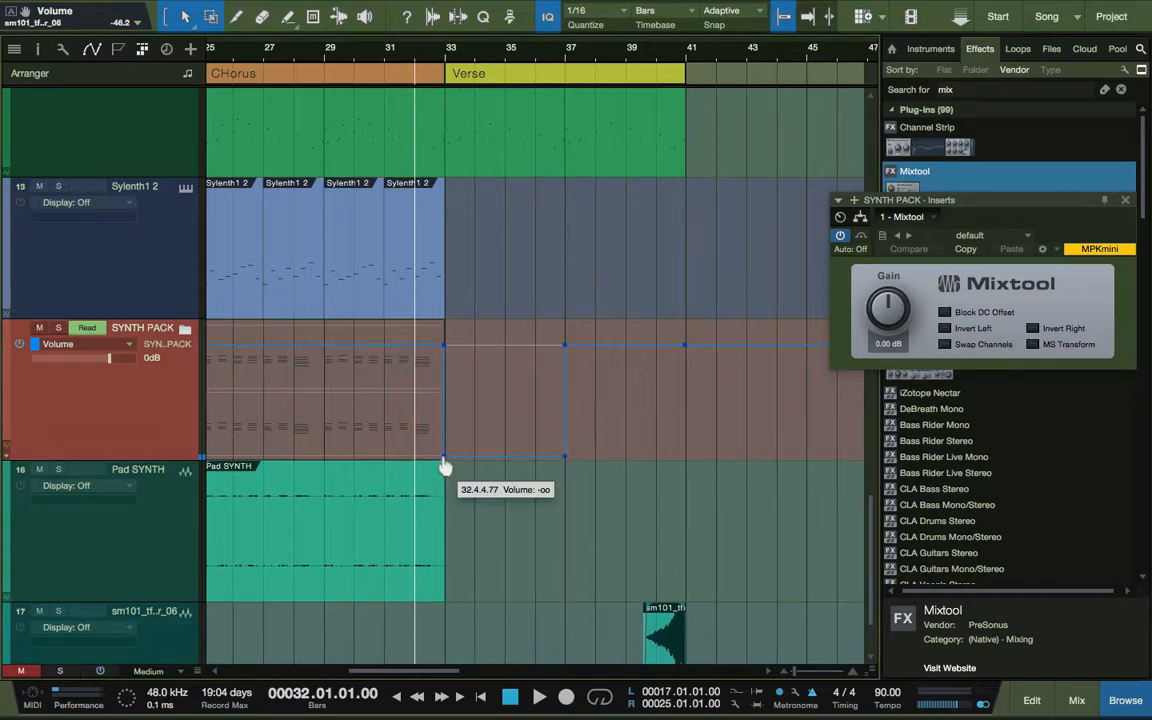
pyautogui.moveTo(445, 460); pyautogui.dragTo(475, 467)
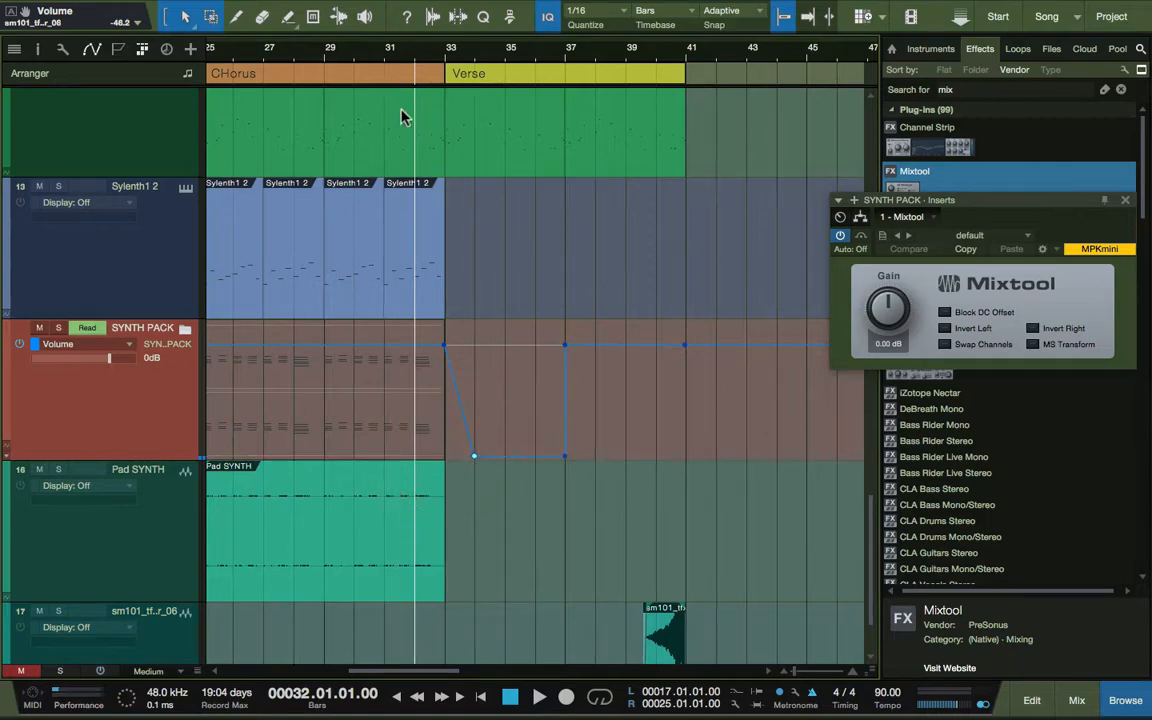
pyautogui.press('space')
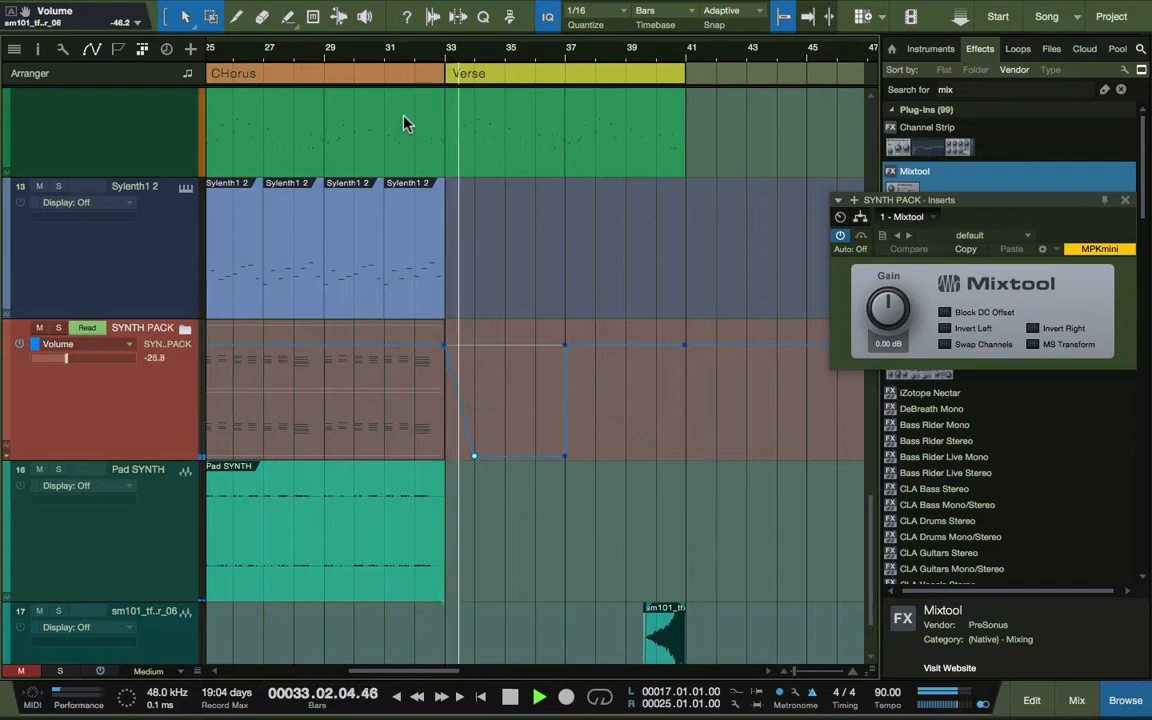
pyautogui.press('space')
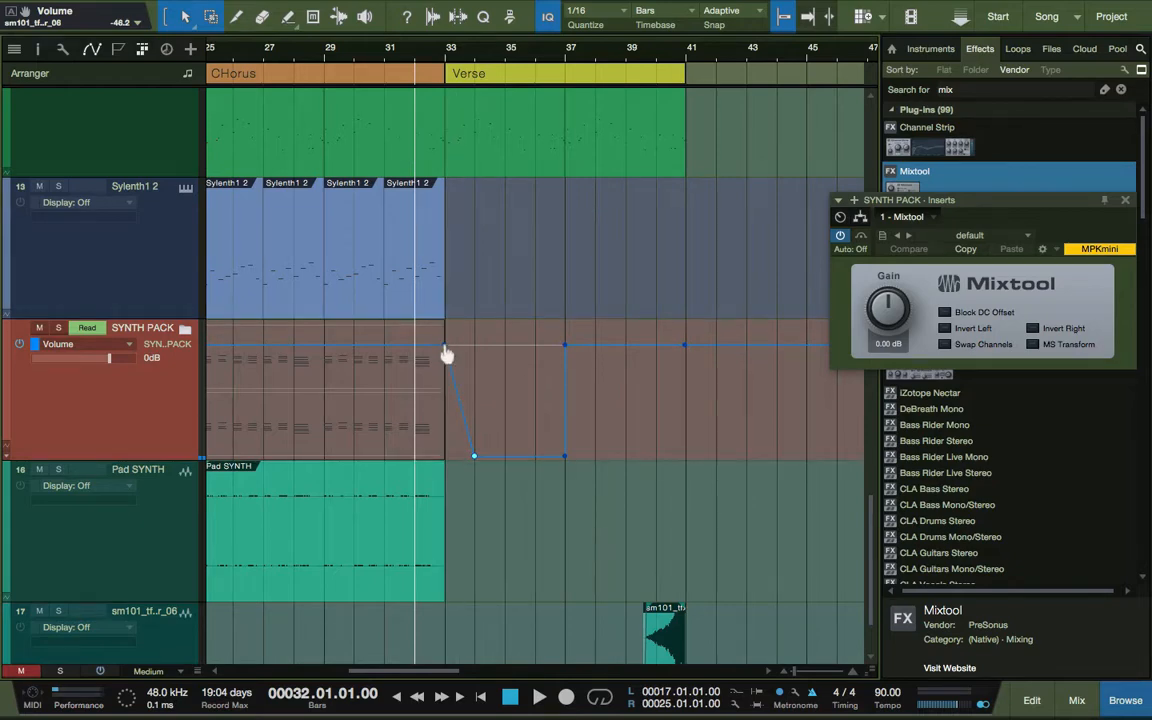
# Bend the SYNTH PACK volume ramp between bars 33 and 34 into an upward-bulging curve and play the transition.
pyautogui.moveTo(446, 350)
pyautogui.press('e')
pyautogui.press('e')
pyautogui.press('e')
pyautogui.press('e')
pyautogui.press('e')
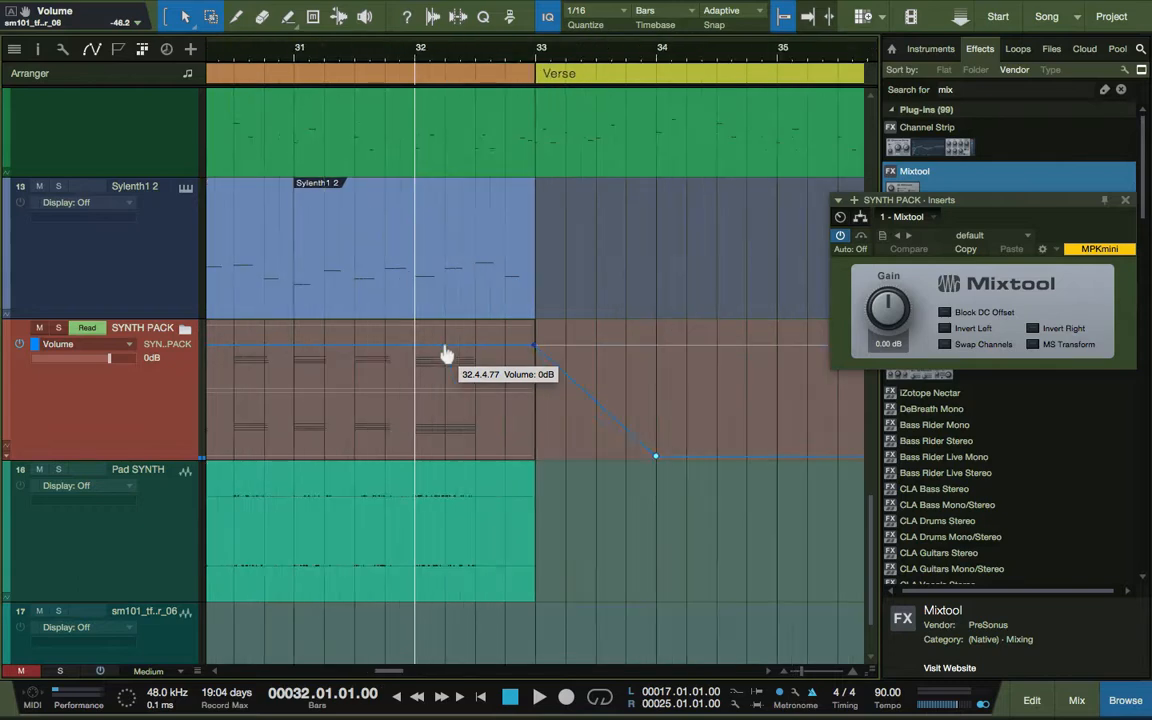
pyautogui.hscroll(10, 446, 352)
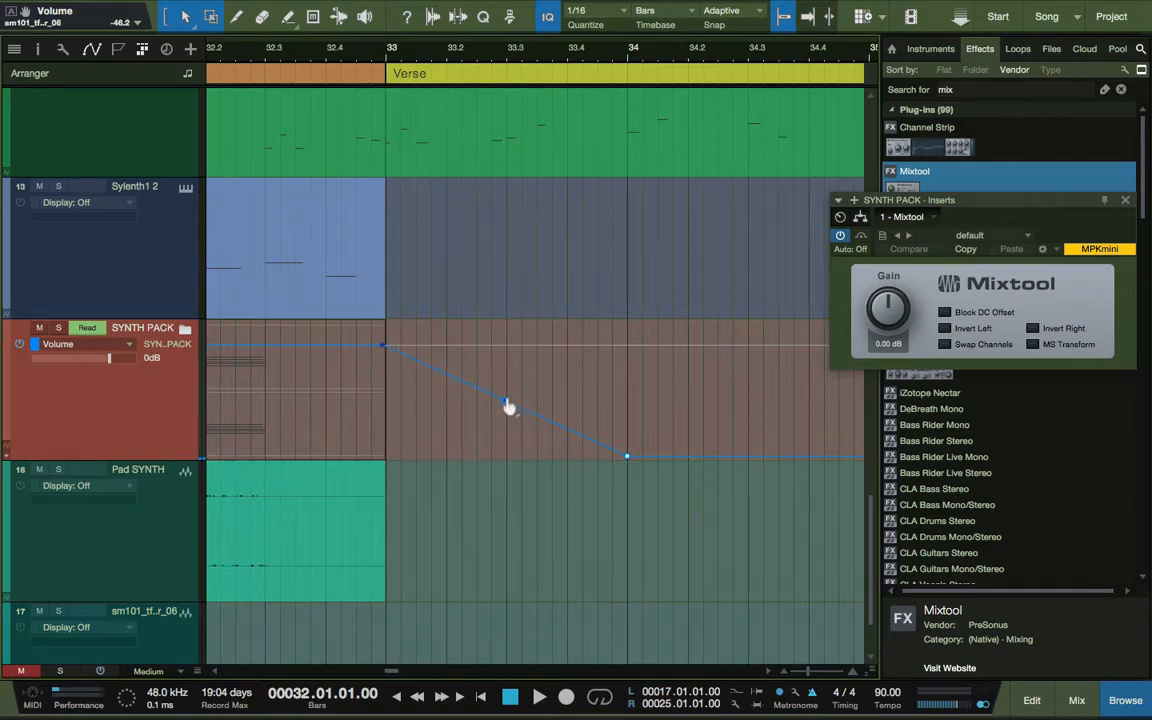
pyautogui.moveTo(508, 403); pyautogui.dragTo(521, 373)
pyautogui.press('space')
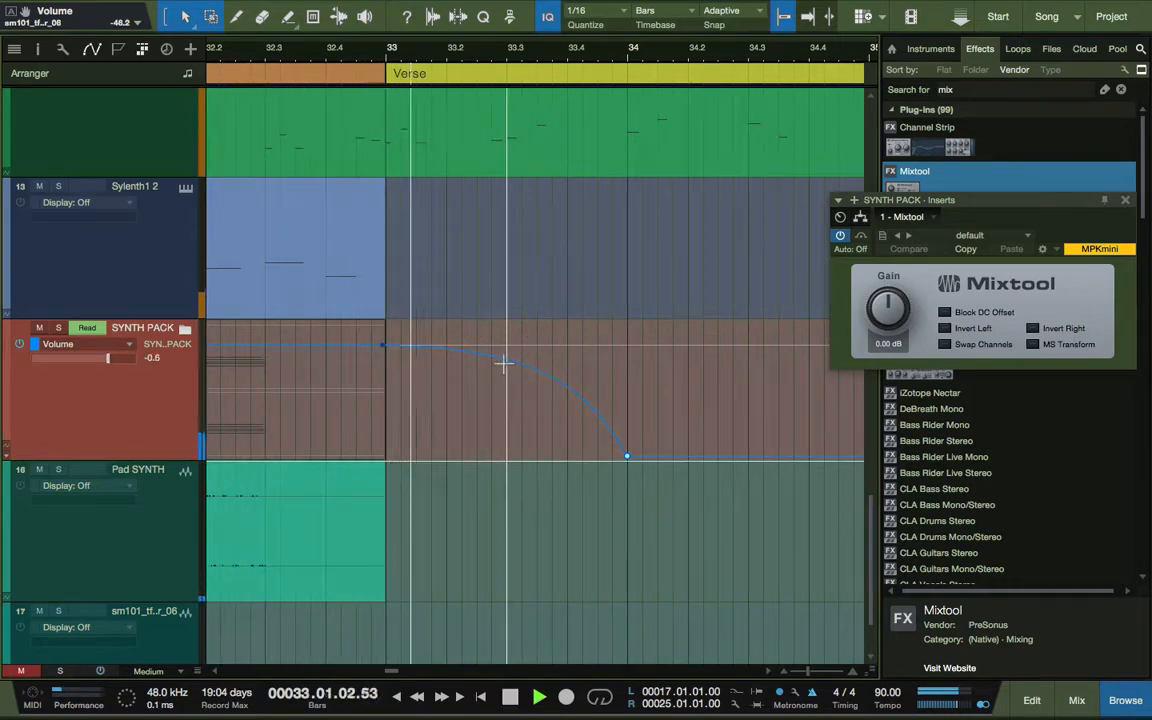
# Try flattening the SYNTH PACK volume curve between bars 33 and 34 into a nearly straight ramp and play the transition.
pyautogui.press('space')
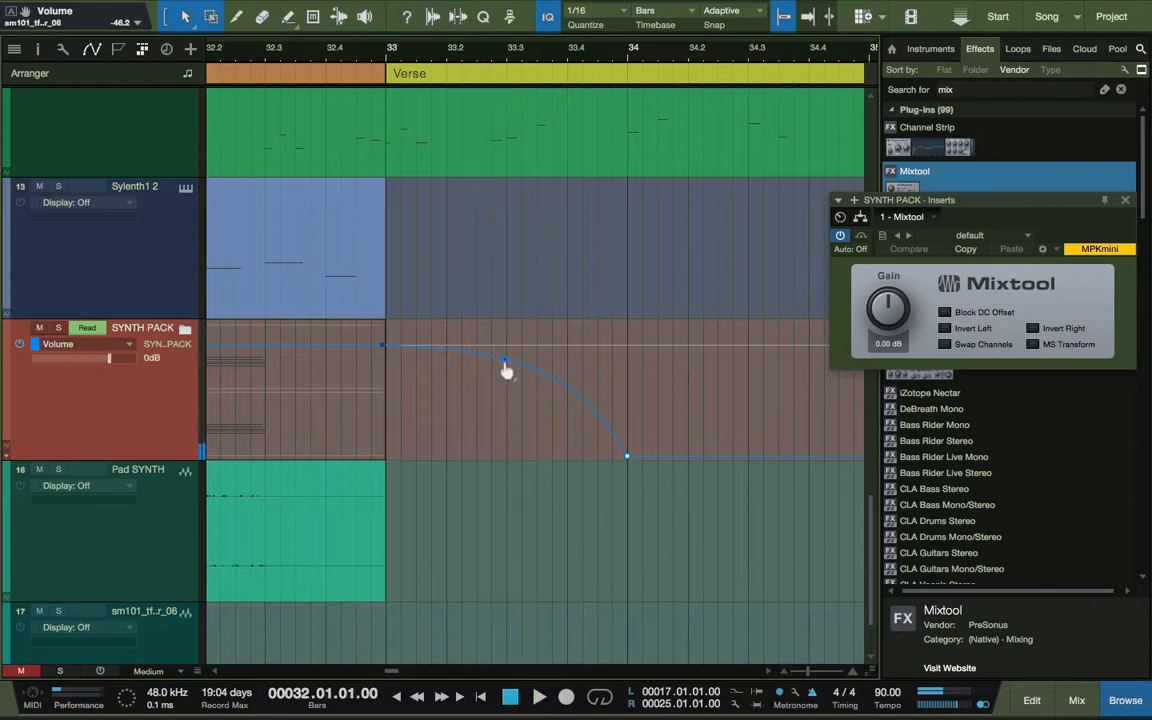
pyautogui.moveTo(506, 366); pyautogui.dragTo(489, 403)
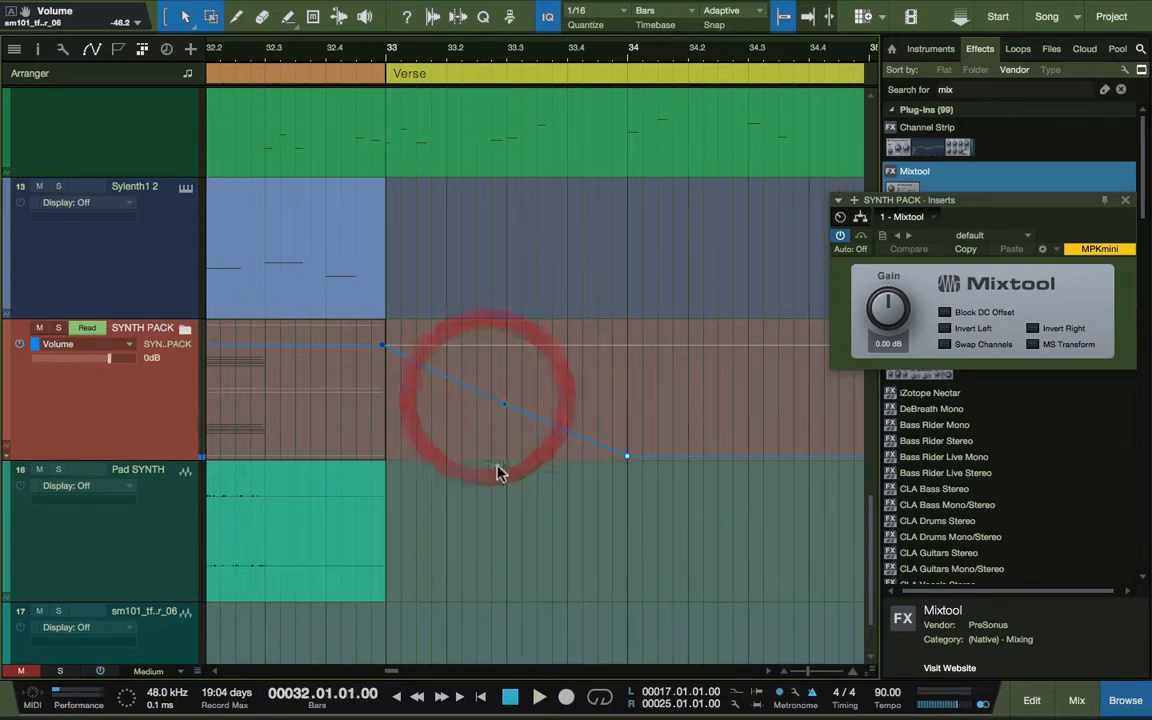
pyautogui.press('space')
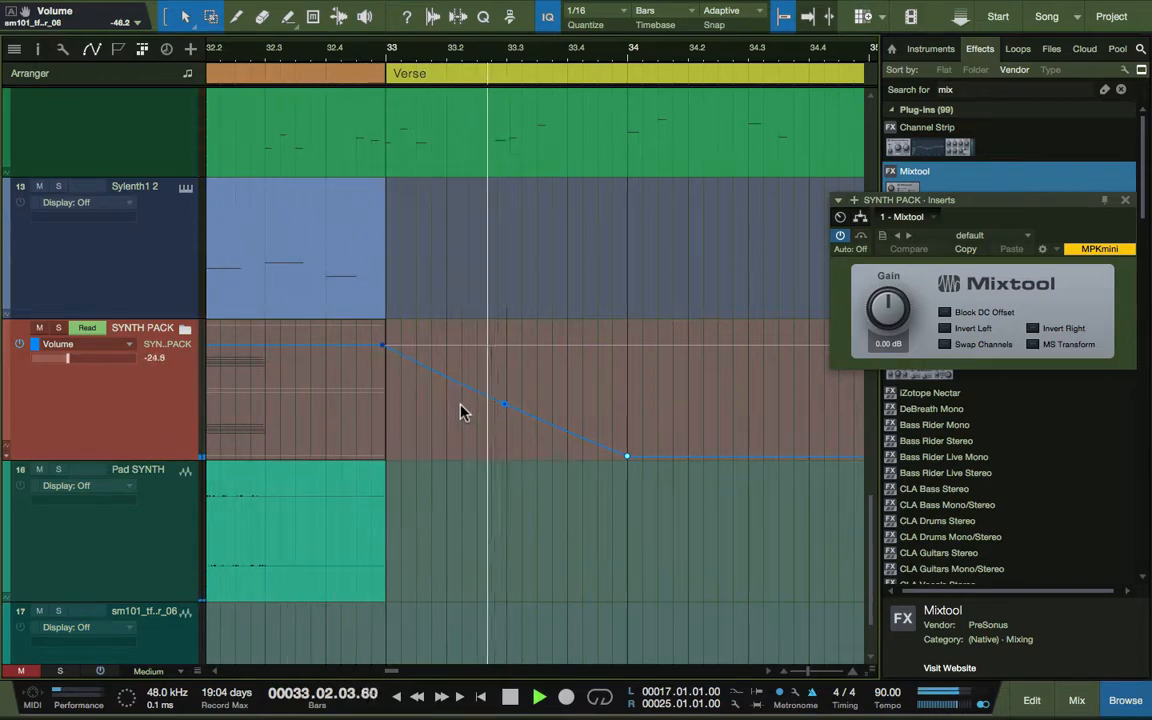
pyautogui.press('space')
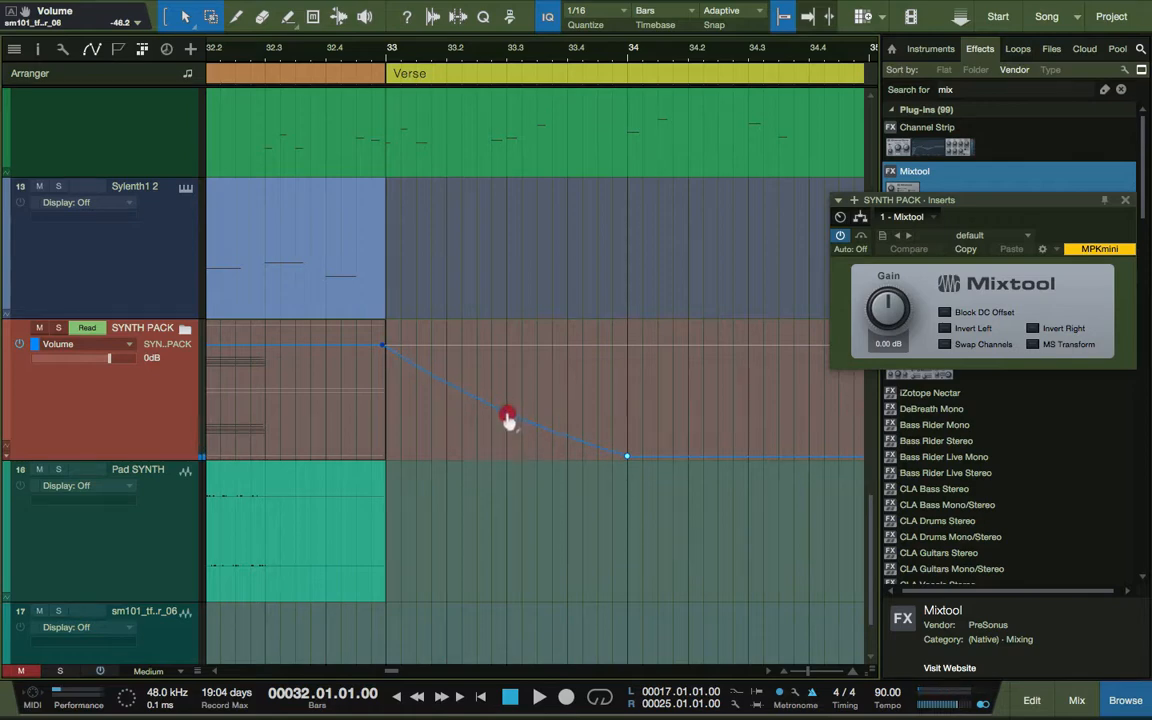
# Bend the SYNTH PACK volume ramp between bars 33 and 34 into a downward-sagging curve and play the chorus-to-verse transition.
pyautogui.moveTo(508, 420); pyautogui.dragTo(503, 432)
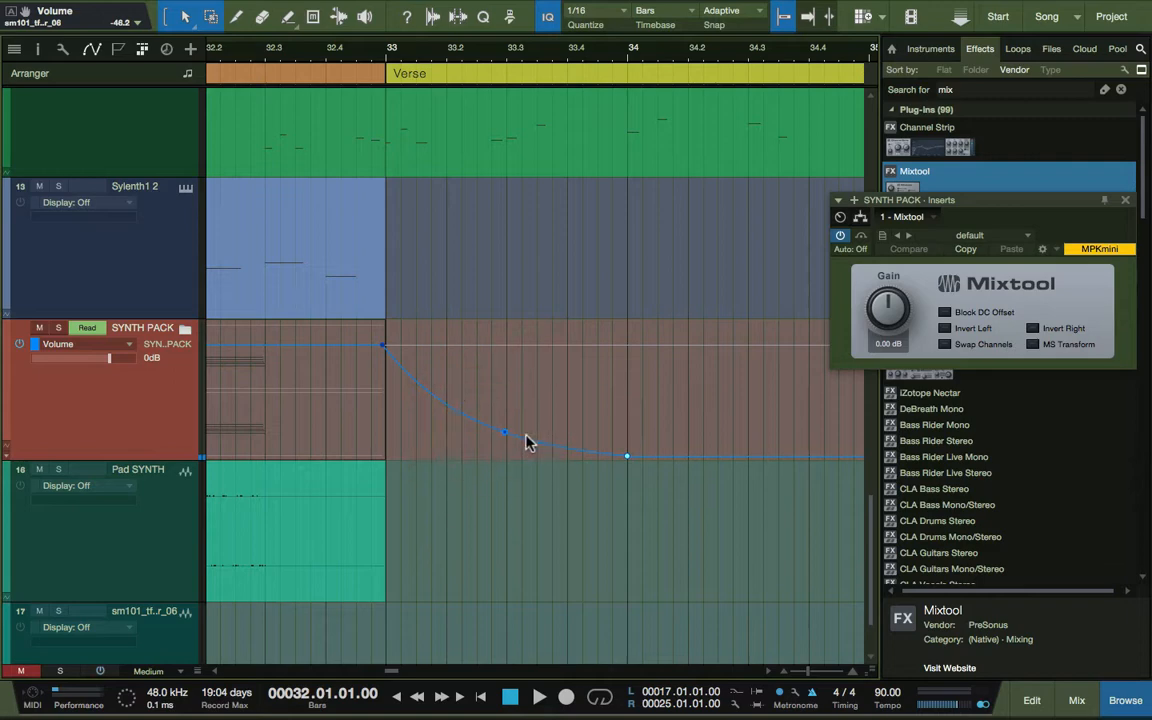
pyautogui.press('w')
pyautogui.press('w')
pyautogui.press('w')
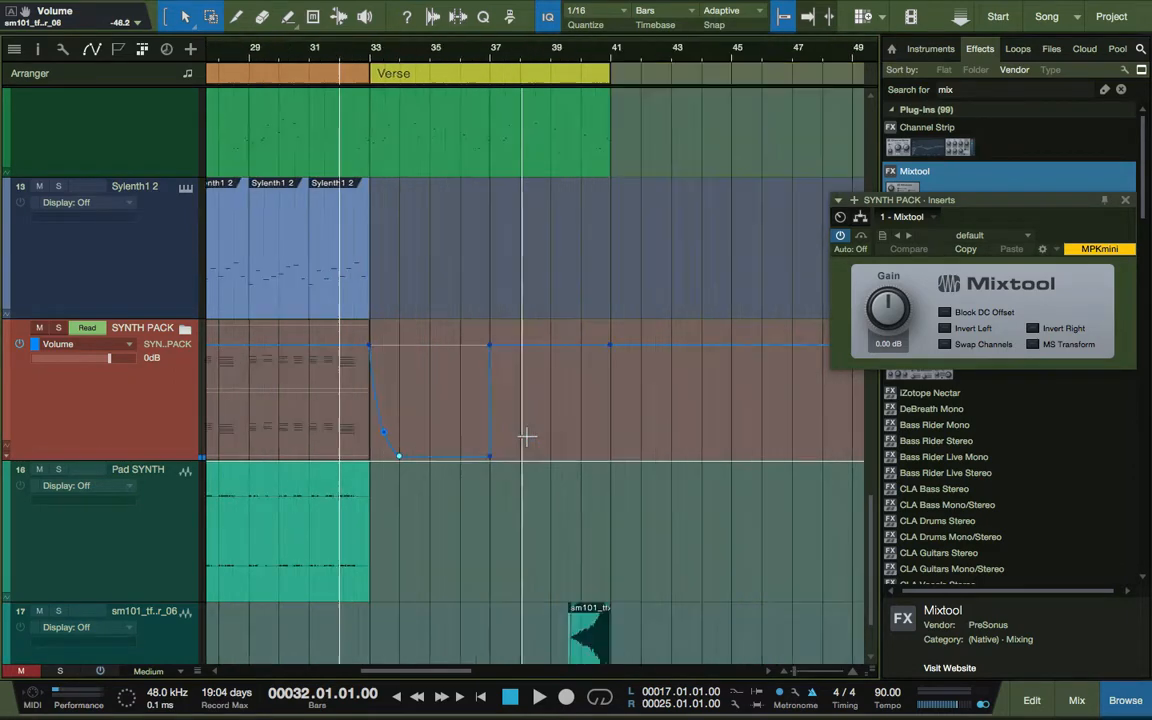
pyautogui.press('w')
pyautogui.press('space')
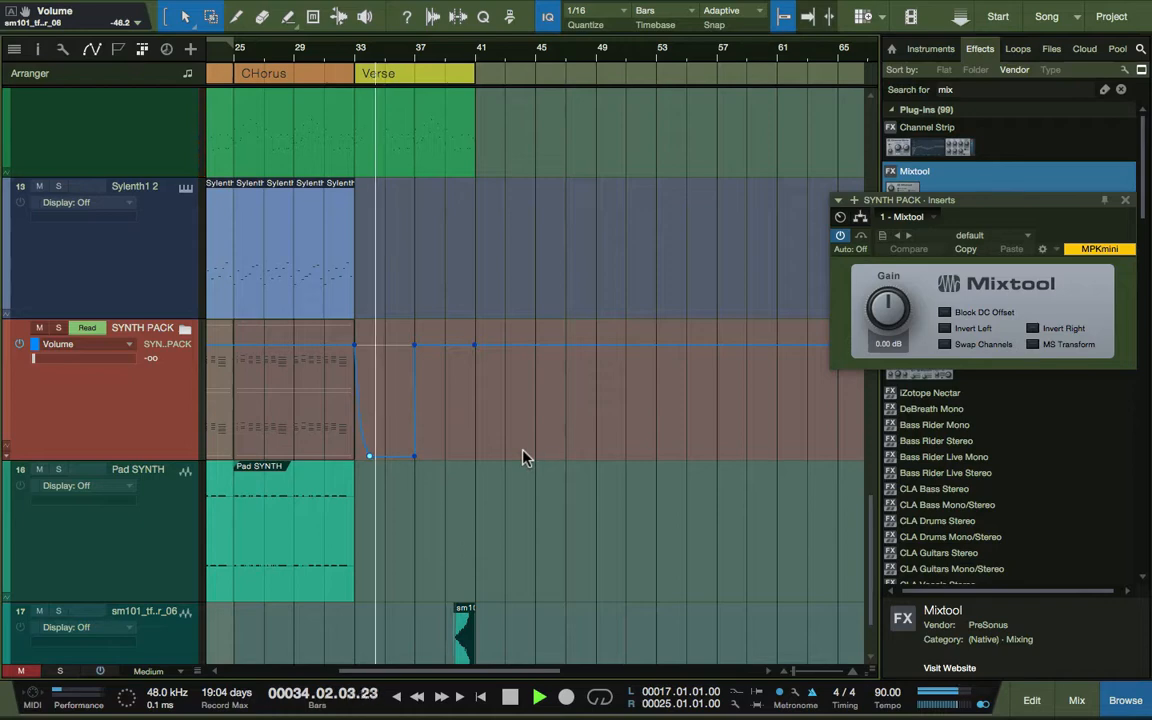
pyautogui.press('space')
# Shrink all tracks to the Tiny height and show the whole arrangement from the Intro to the last Verse.
pyautogui.scroll(-5, 524, 452)
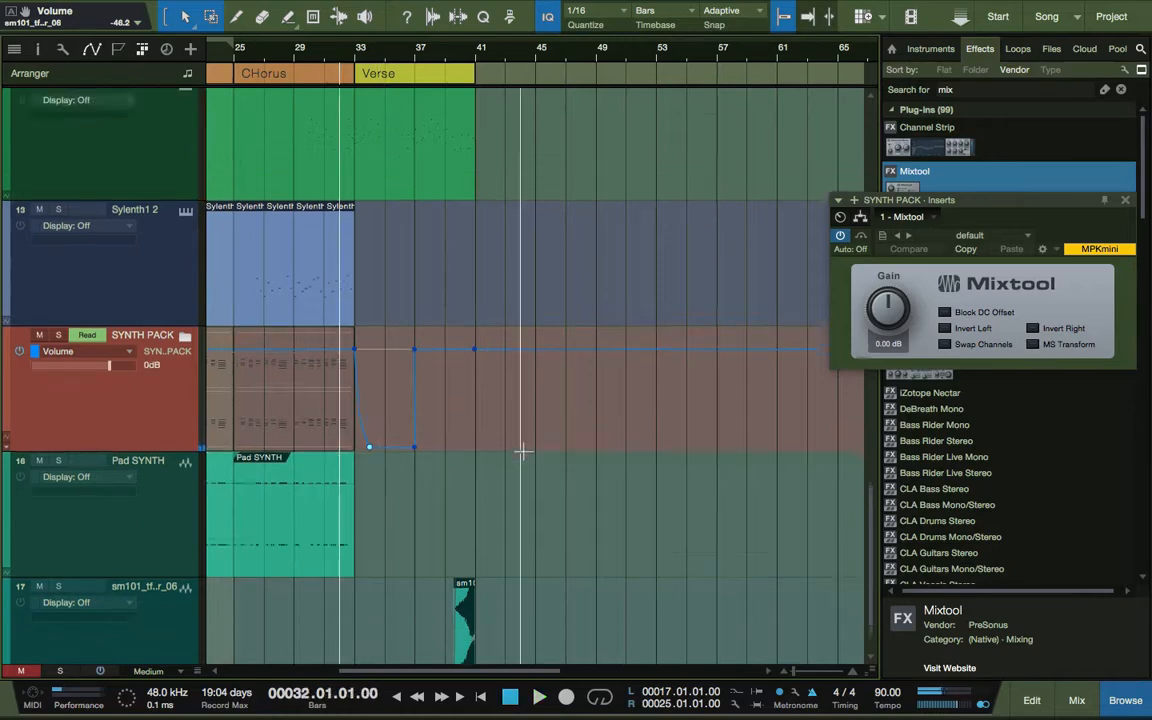
pyautogui.scroll(-4, 524, 452)
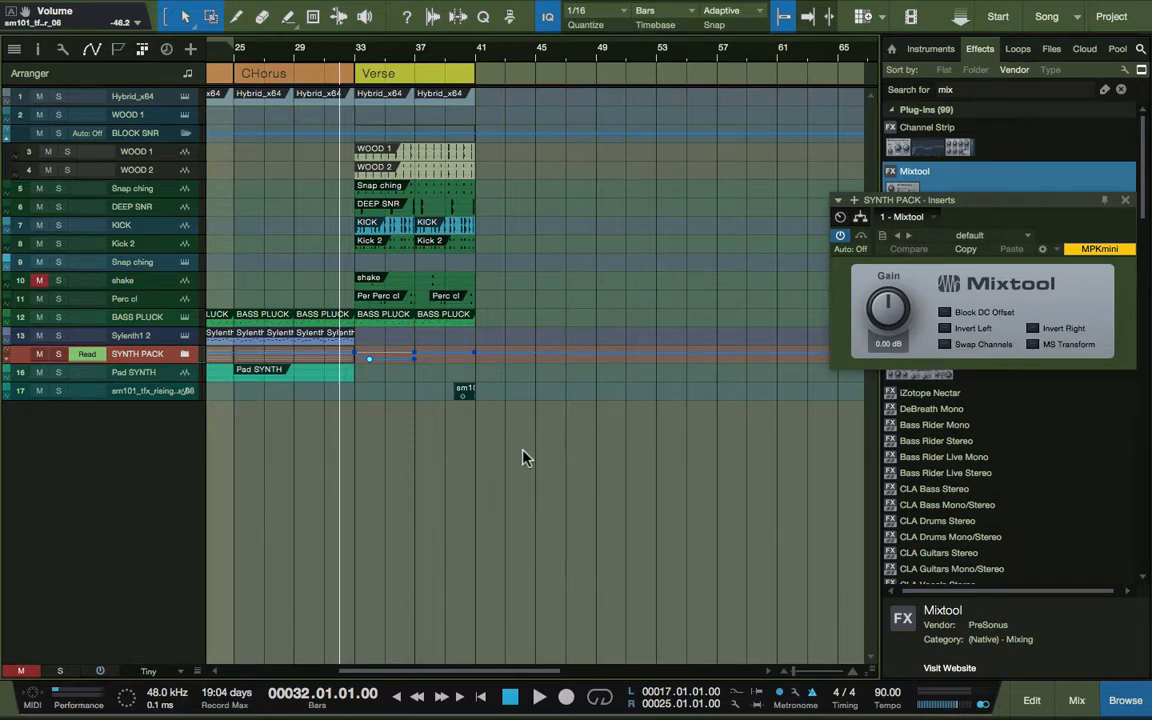
pyautogui.hscroll(-5, 524, 458)
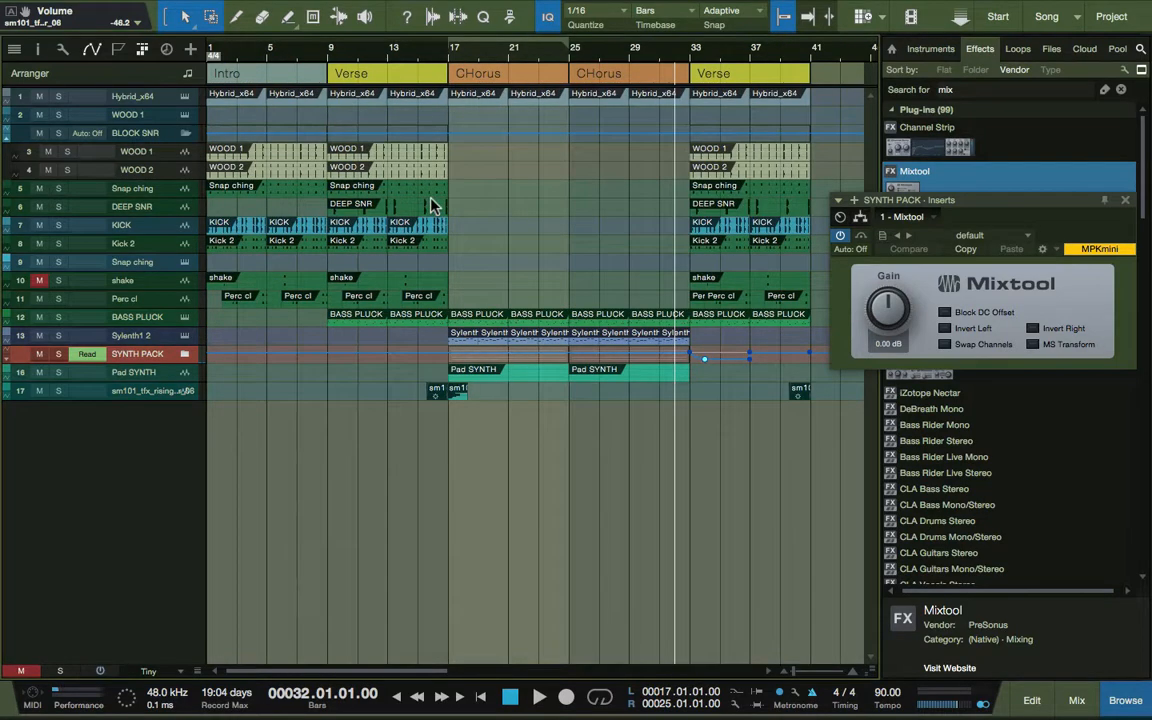